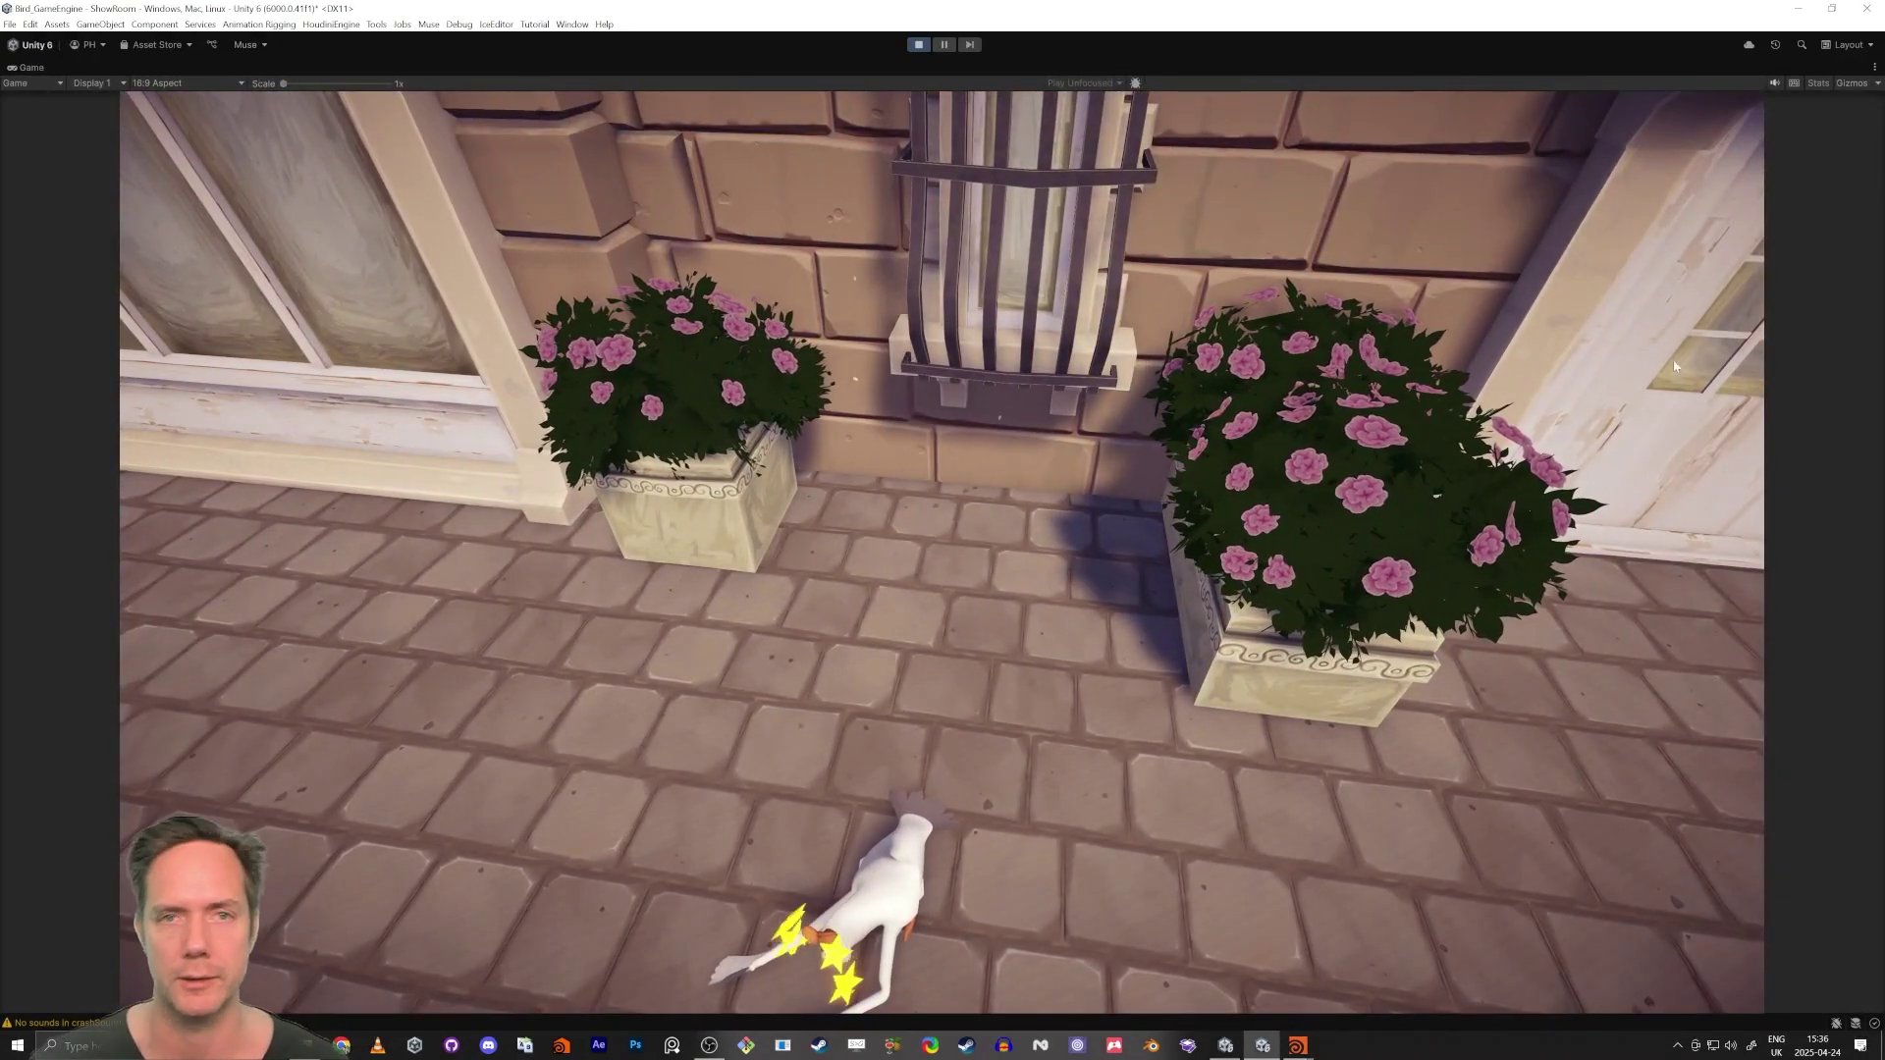
Stop the running bird game and start play mode in the 146_FaintStars_Default scene.
{"action": "left_click", "coordinate": [923, 44]}
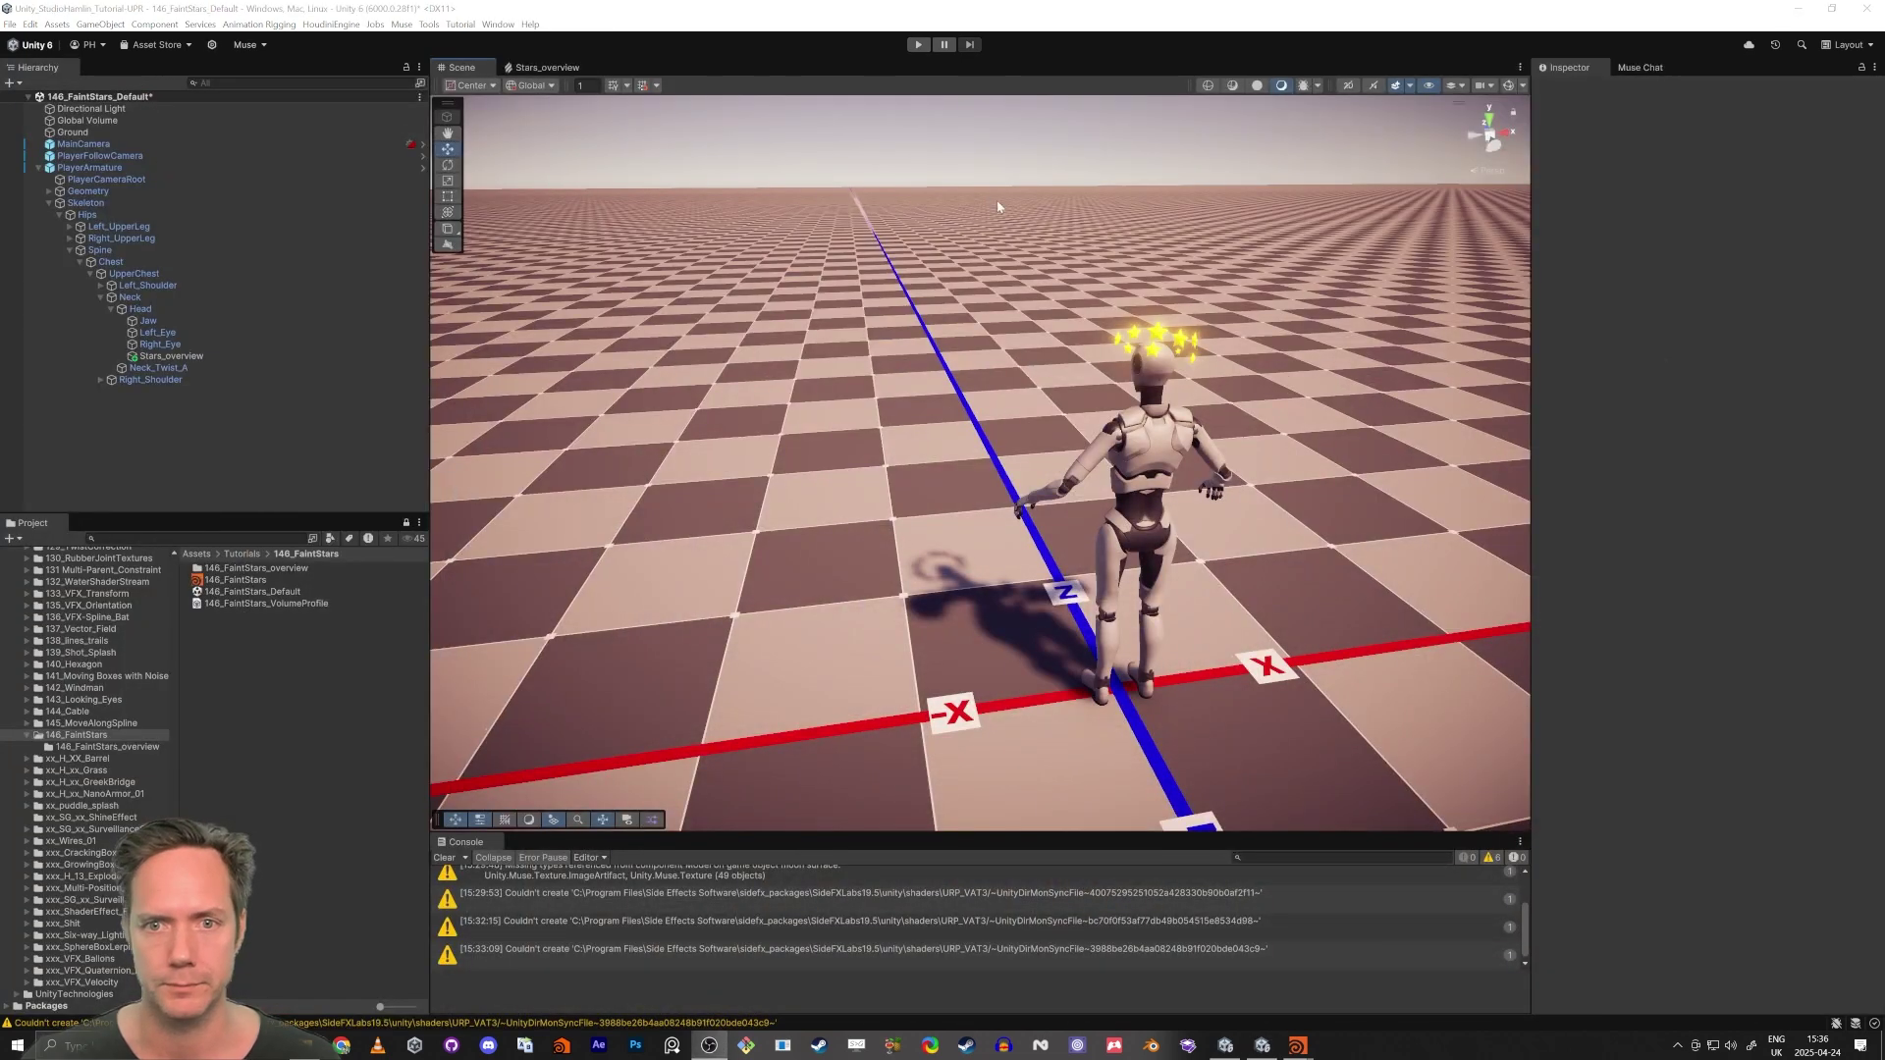
{"action": "left_click", "coordinate": [997, 206]}
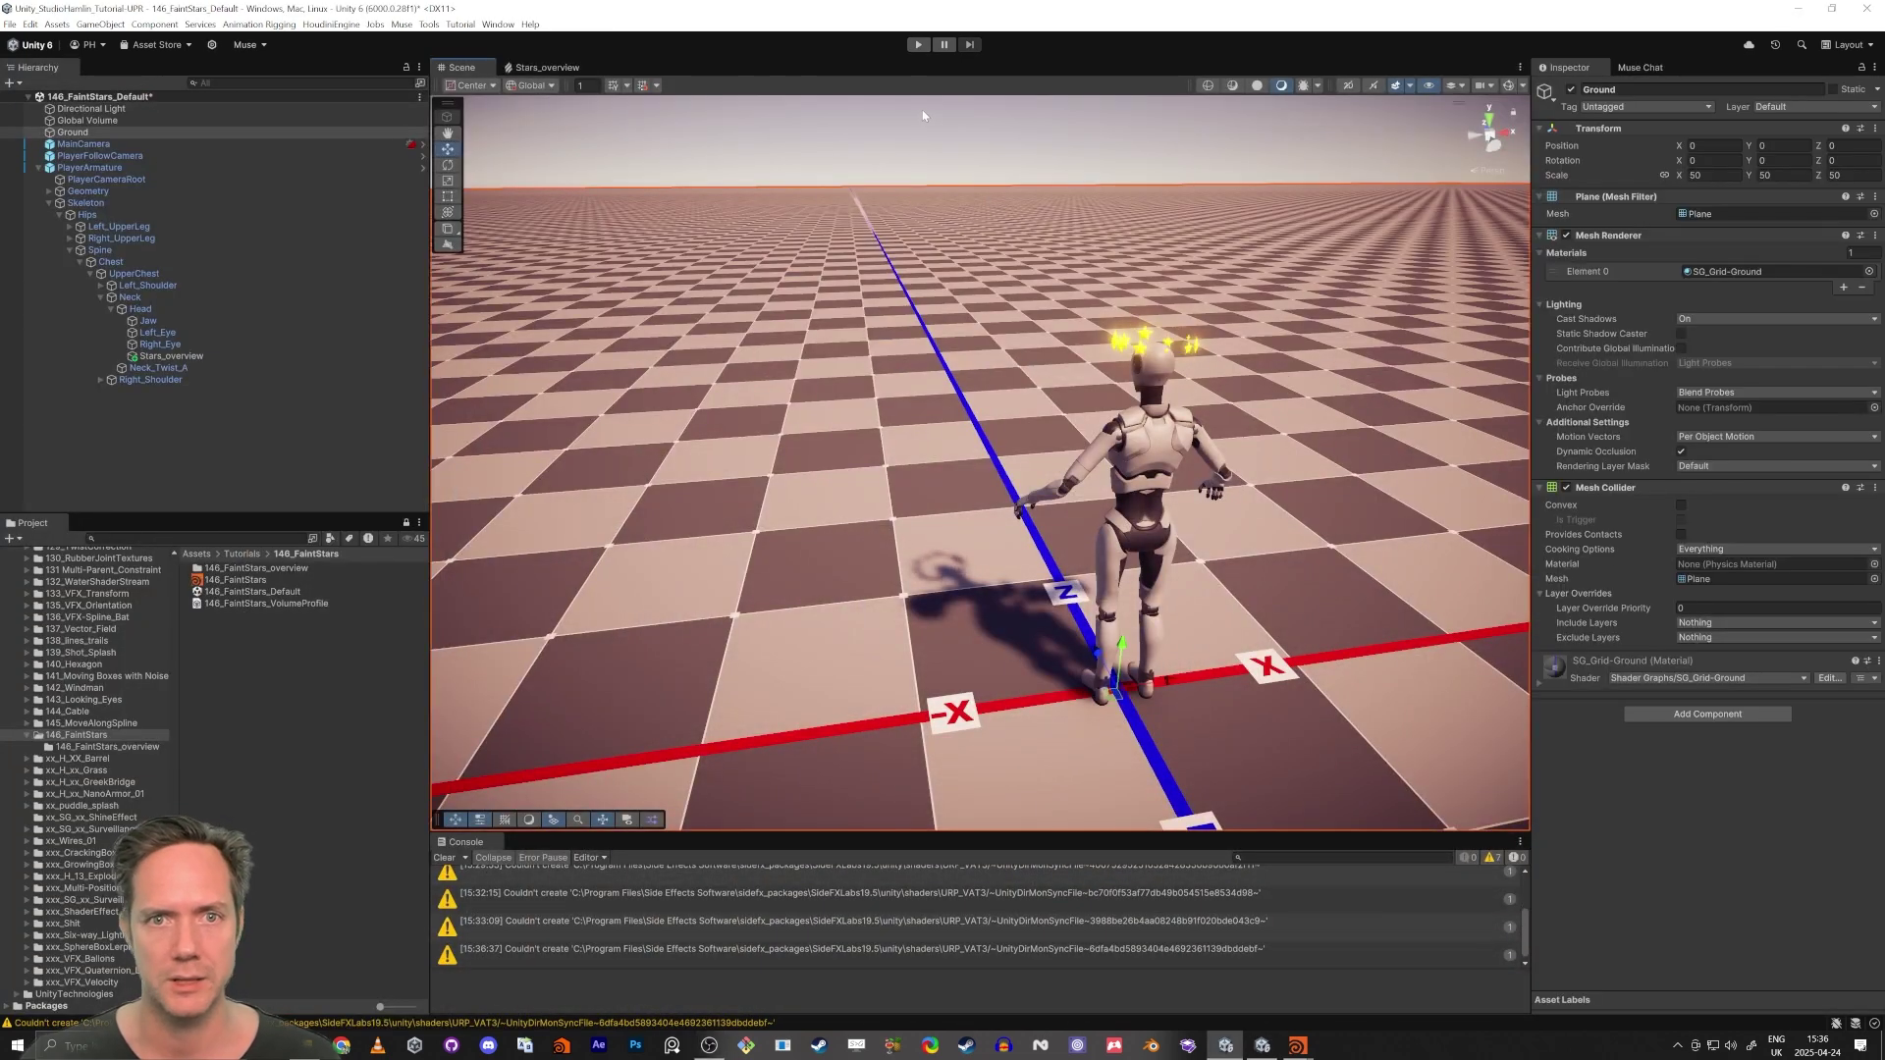
{"action": "key", "text": "ctrl+p"}
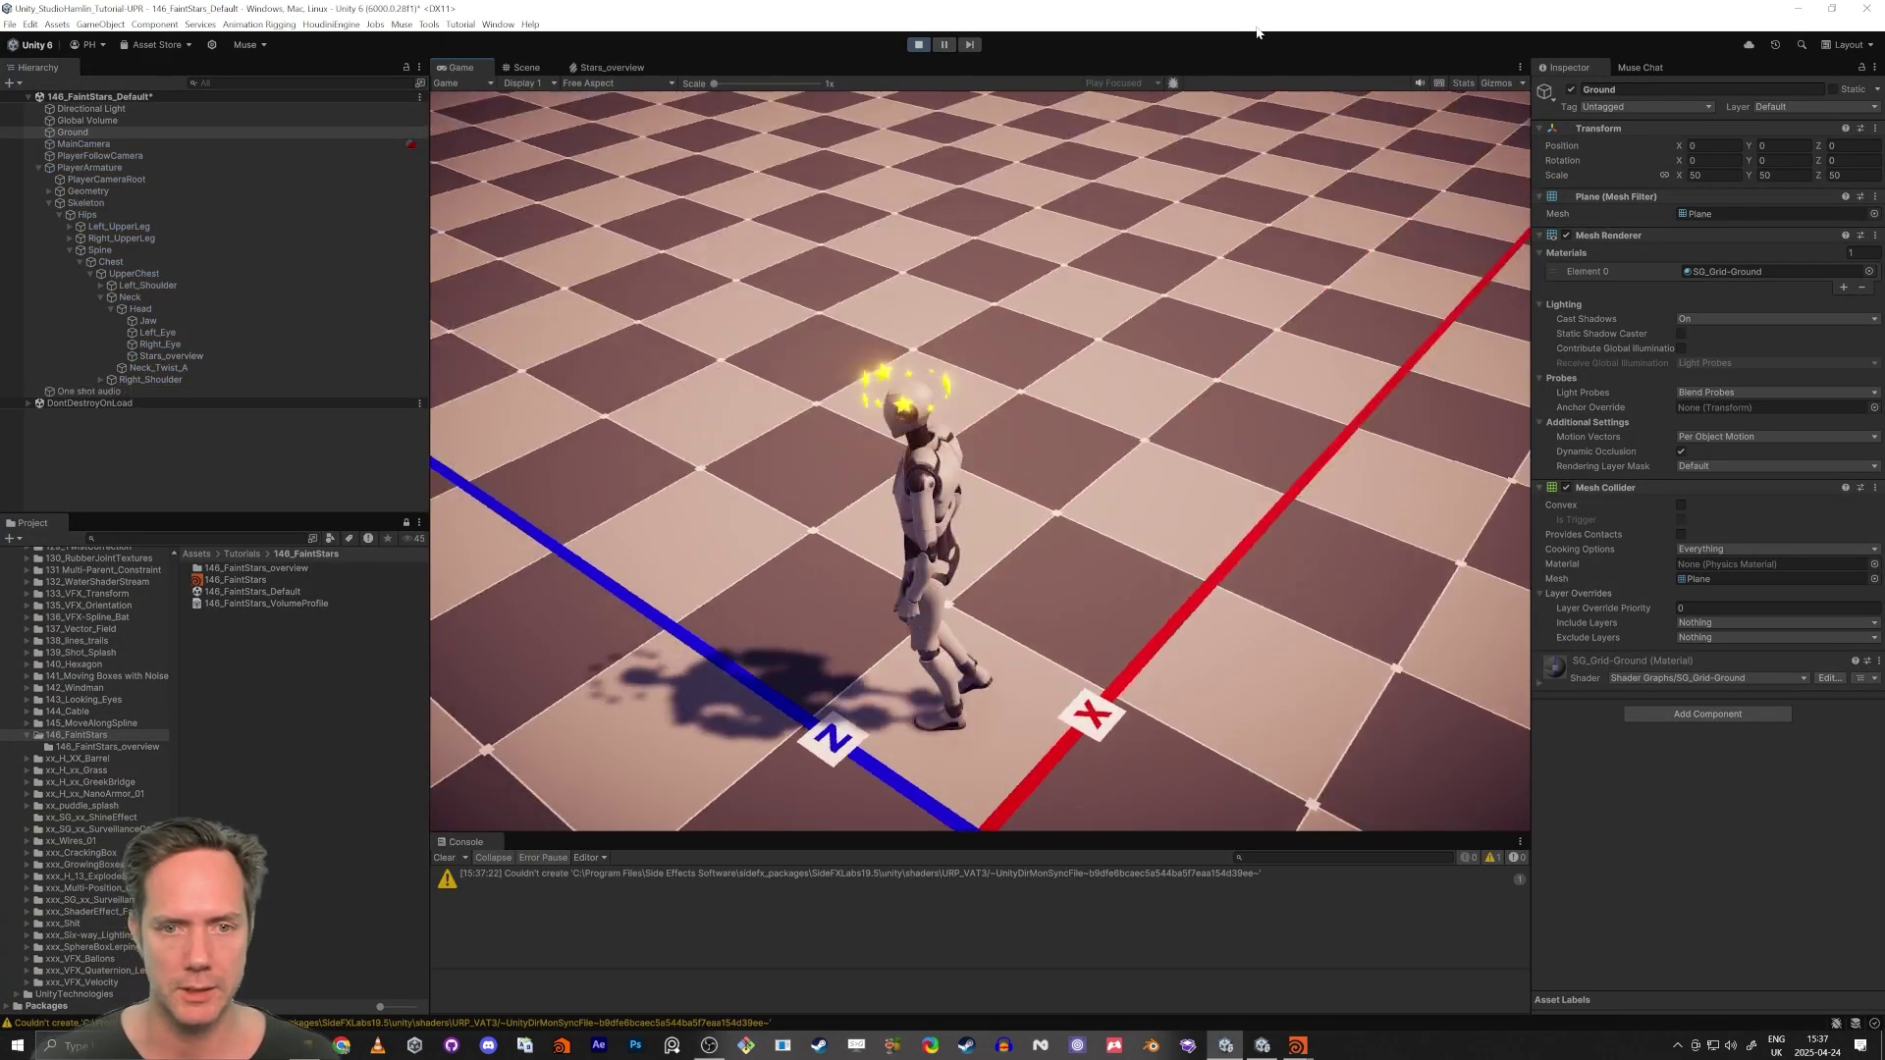
Run and jump the character around the grid to examine the stars circling its head, and end play mode.
{"action": "key", "text": "w"}
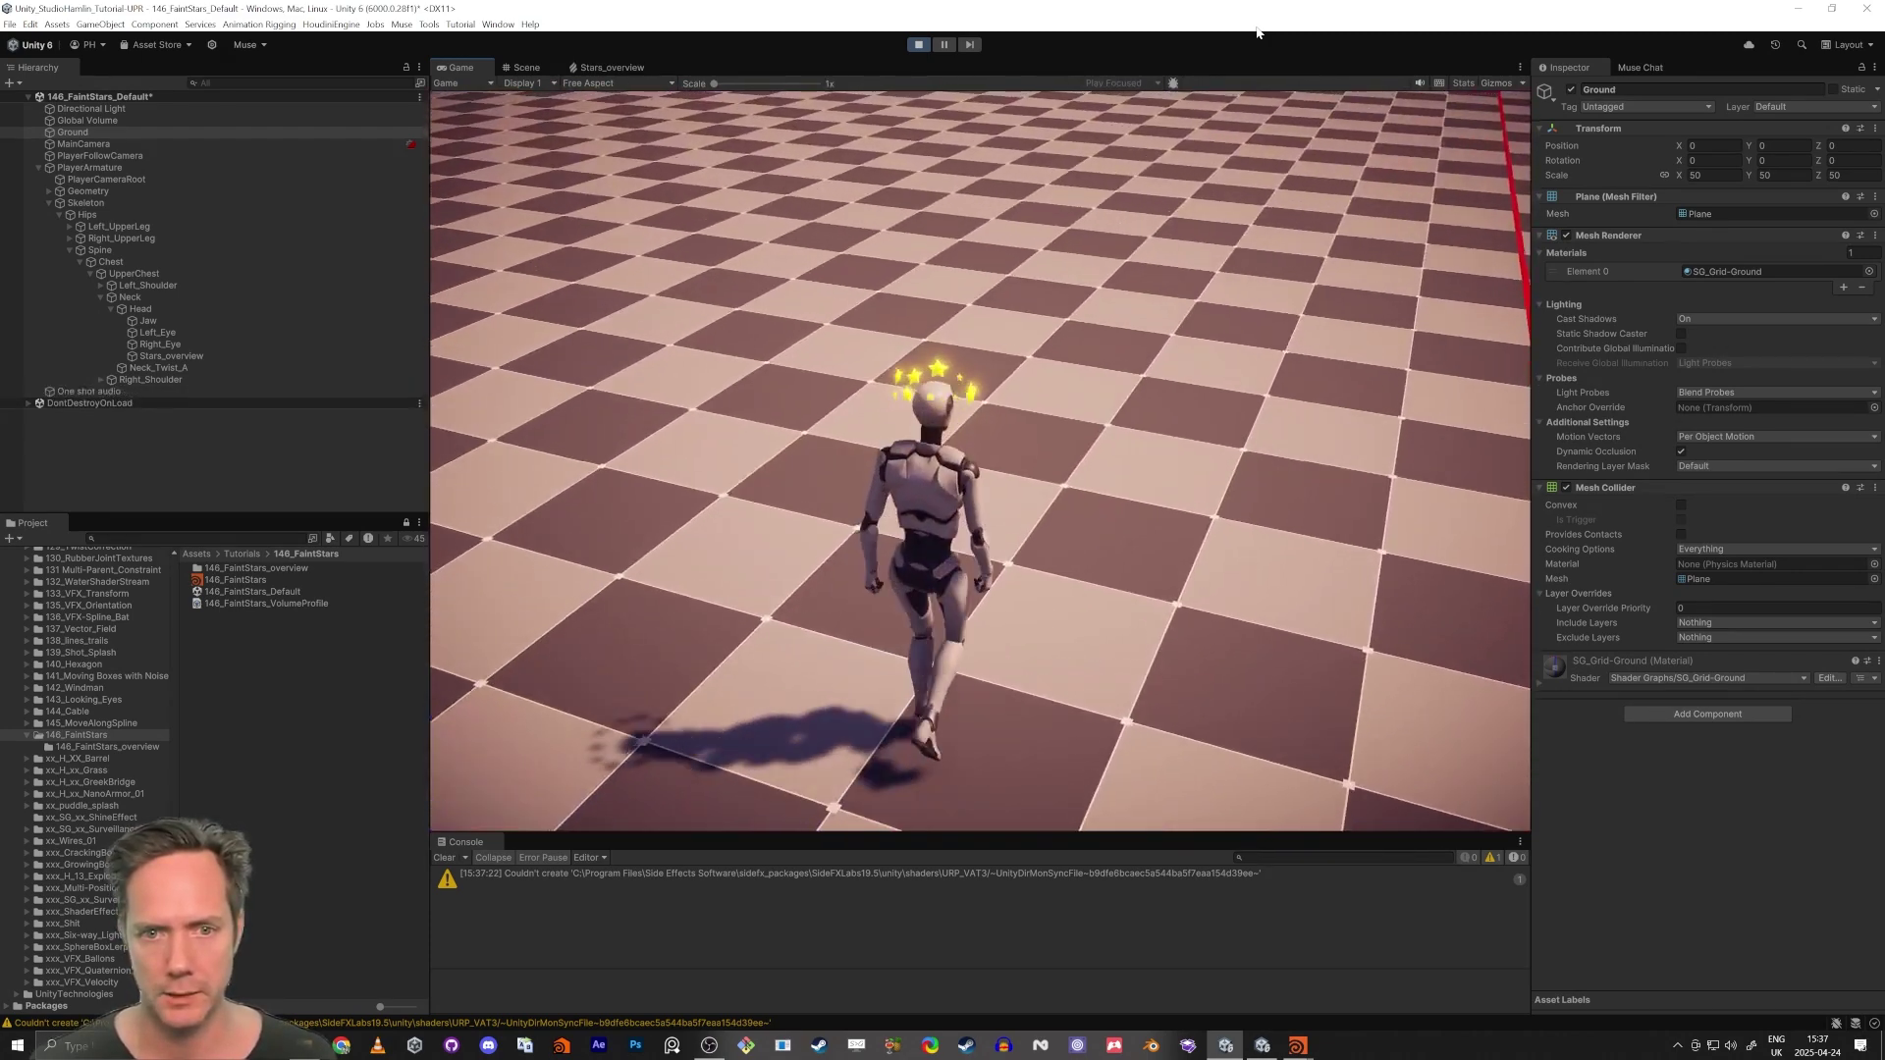
{"action": "key", "text": "w"}
{"action": "key", "text": "d"}
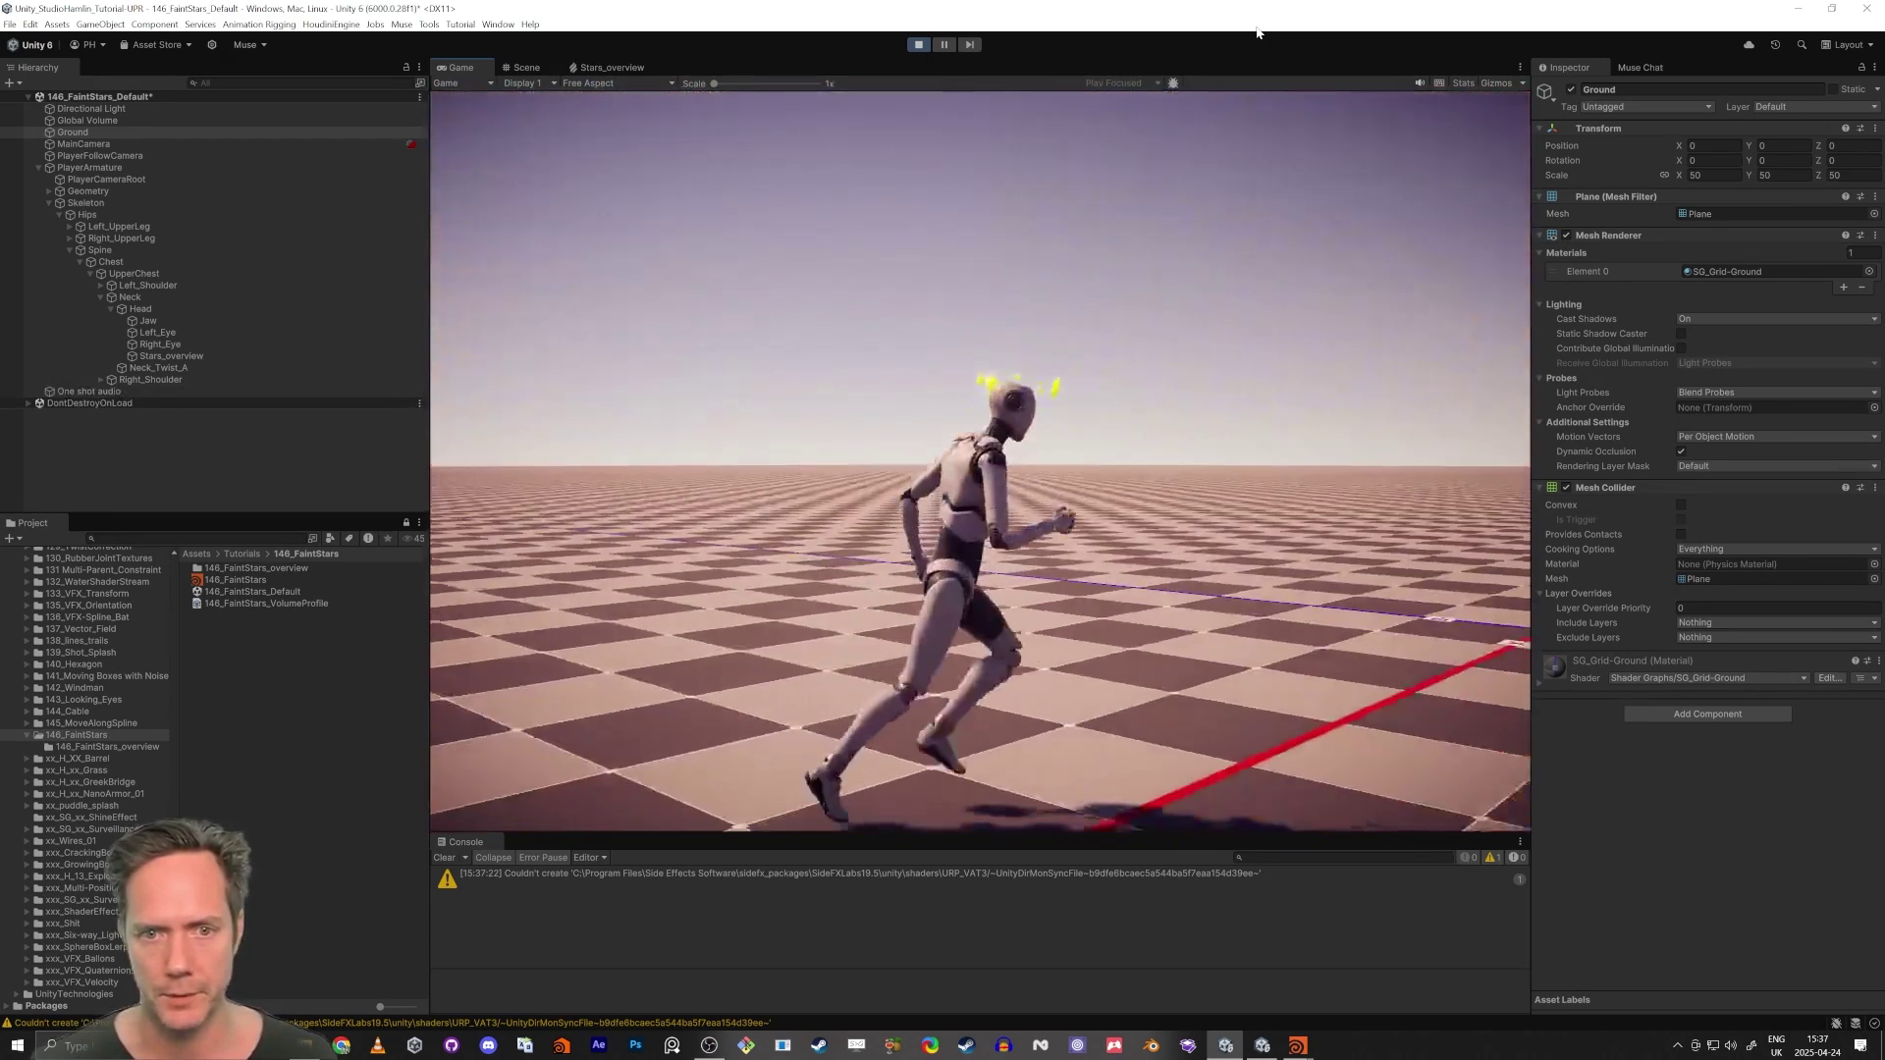
{"action": "key", "text": "w"}
{"action": "key", "text": "a"}
{"action": "key", "text": "s"}
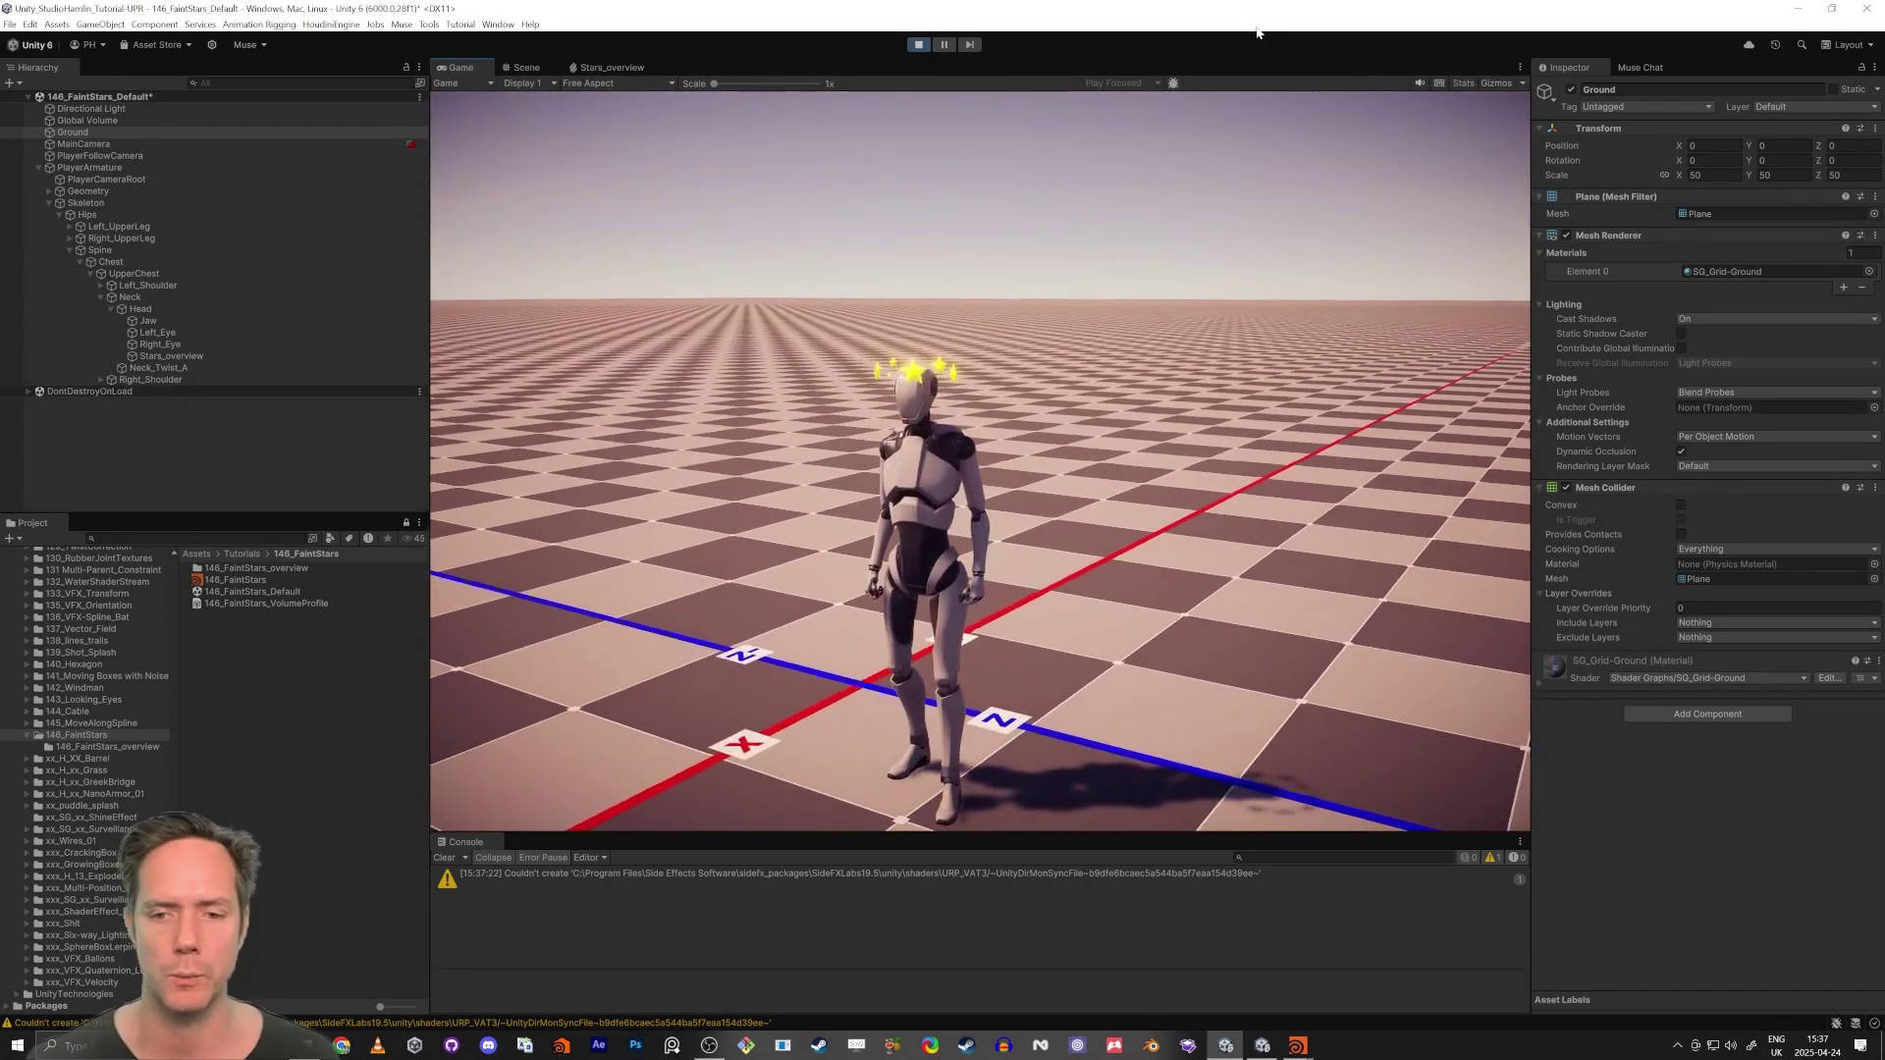
{"action": "key", "text": "a"}
{"action": "key", "text": "d"}
{"action": "key", "text": "w"}
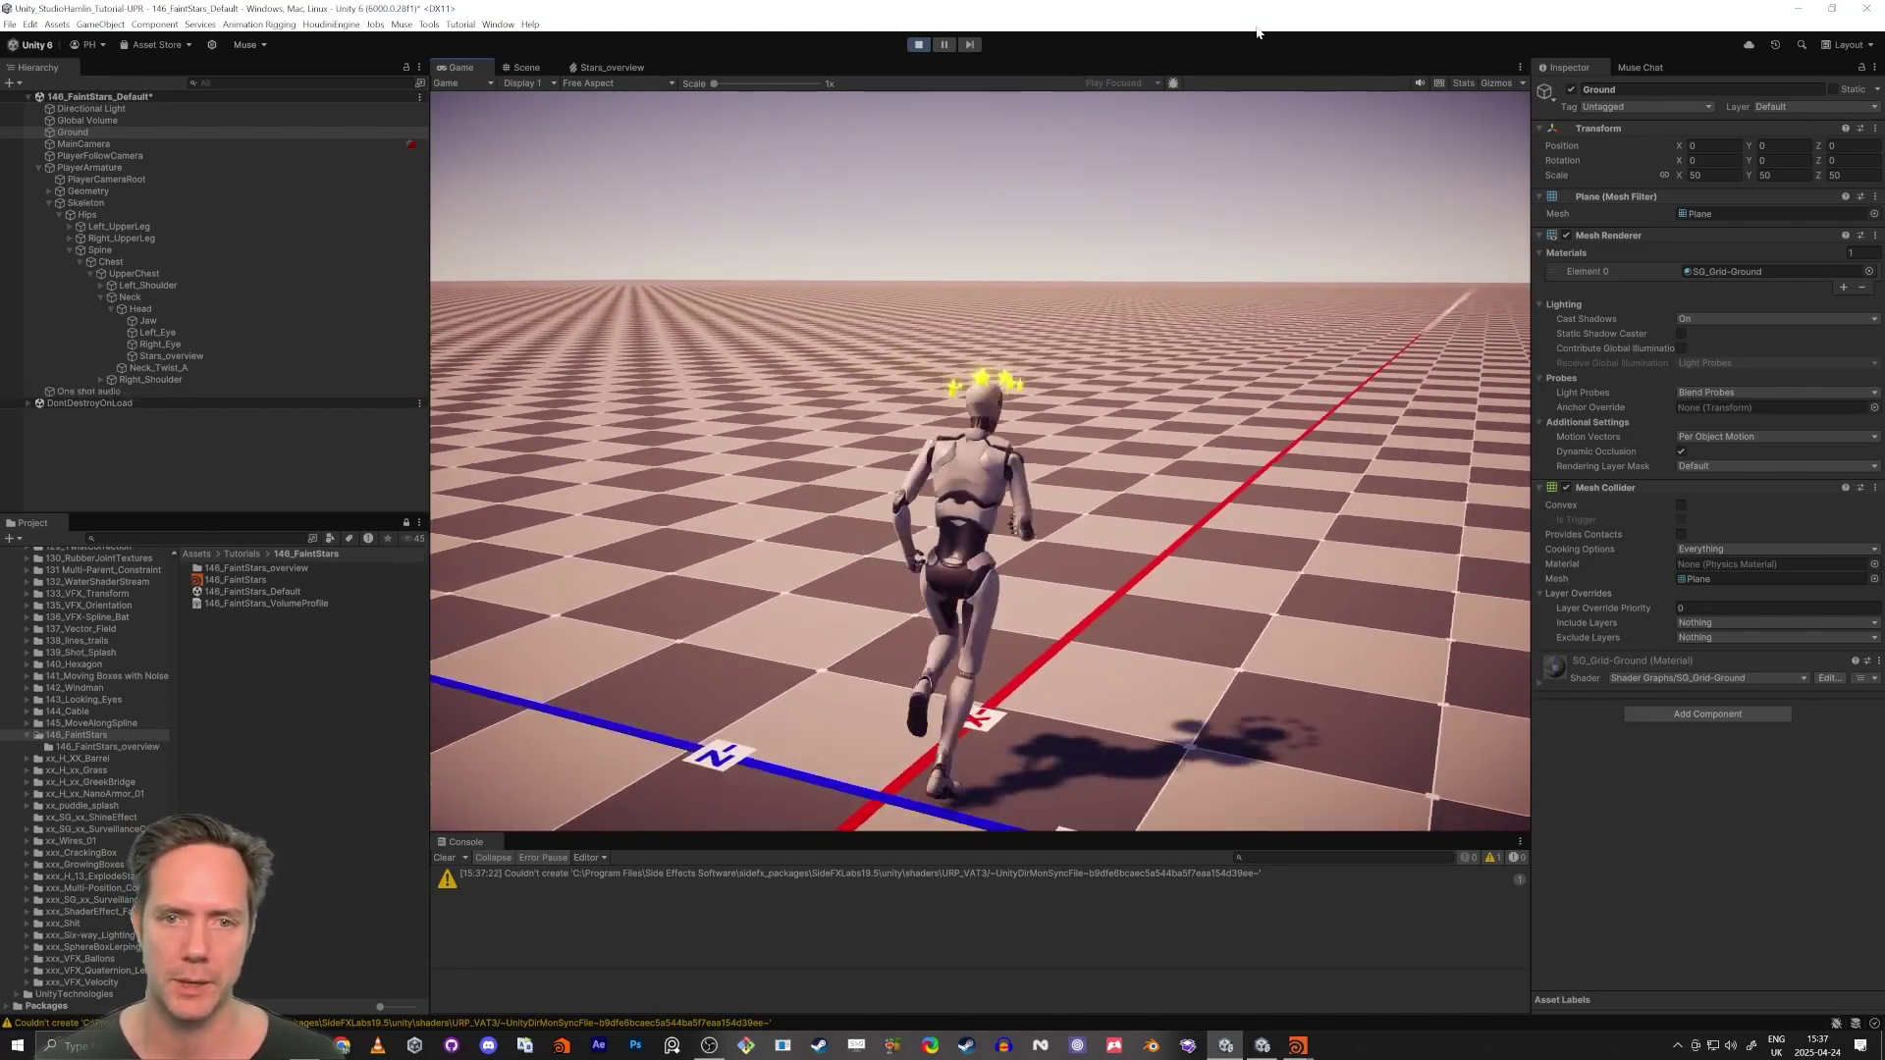
{"action": "key", "text": "d"}
{"action": "key", "text": "a"}
{"action": "key", "text": "d"}
{"action": "key", "text": "a"}
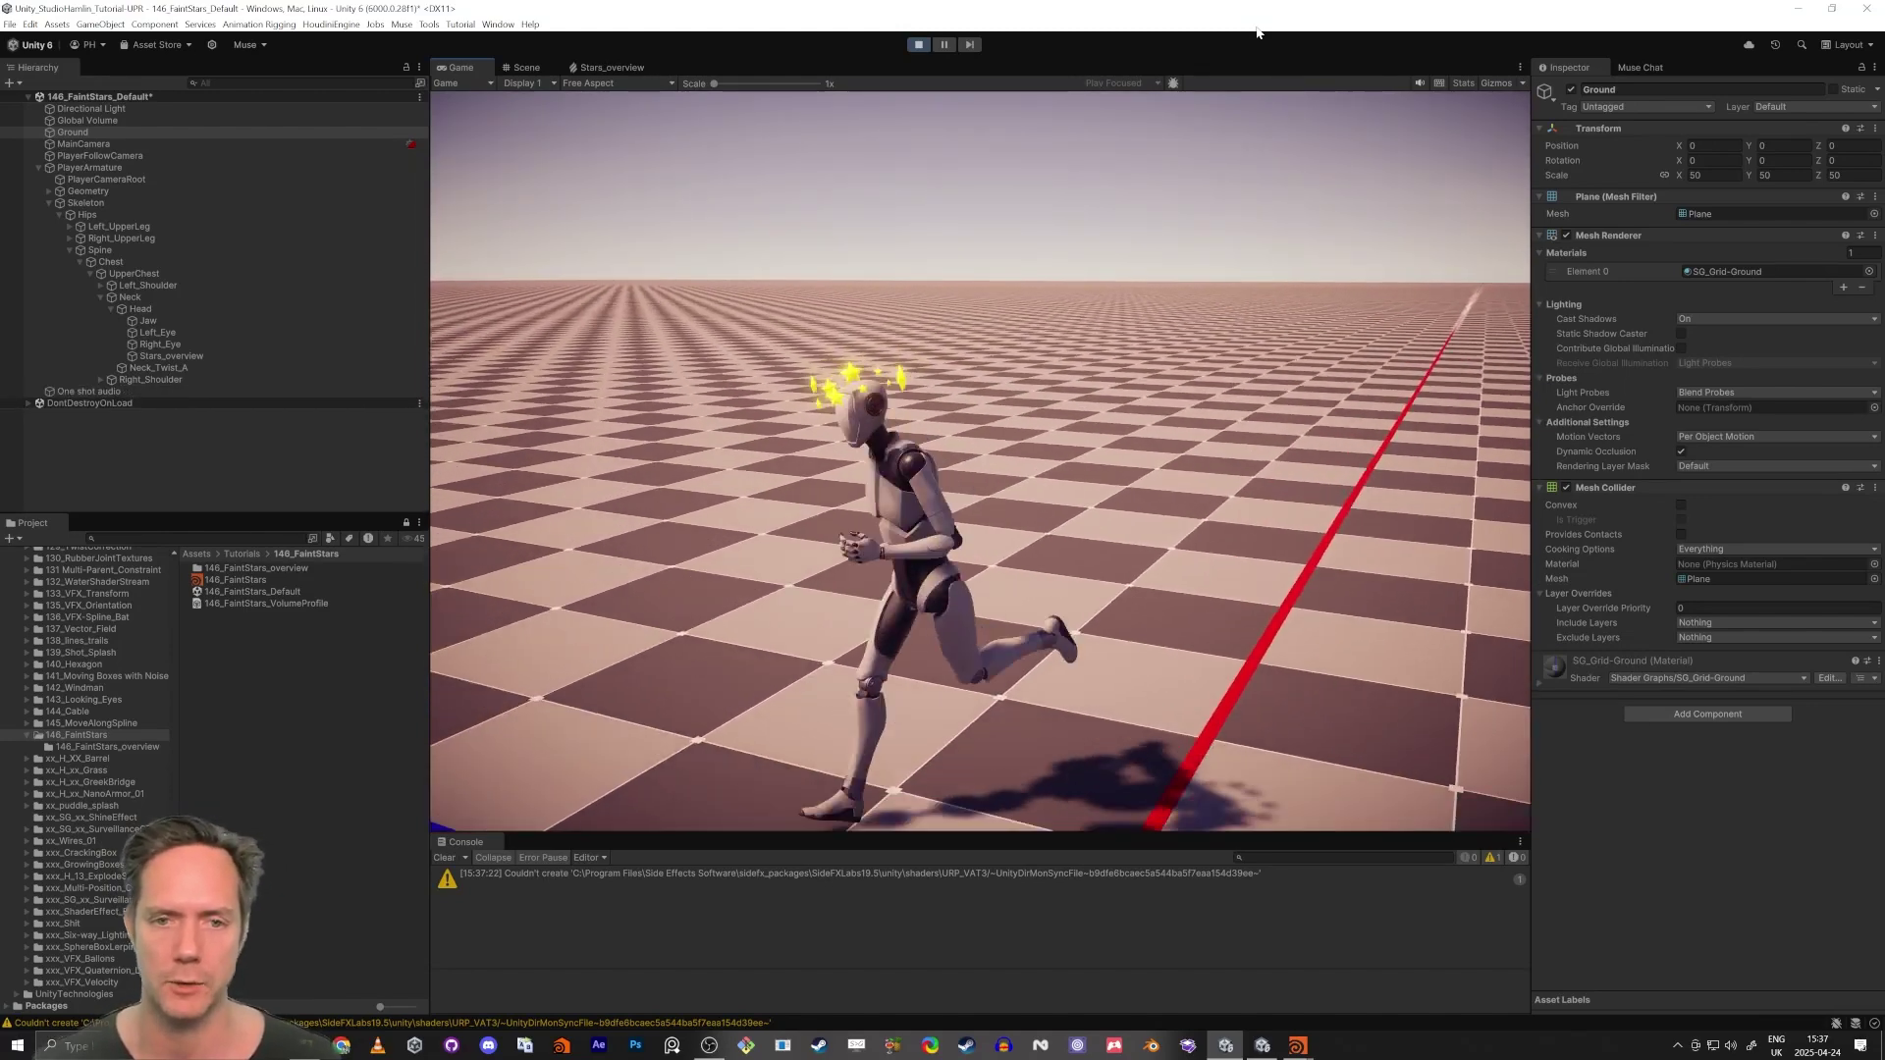
{"action": "key", "text": "s"}
{"action": "key", "text": "d"}
{"action": "key", "text": "w"}
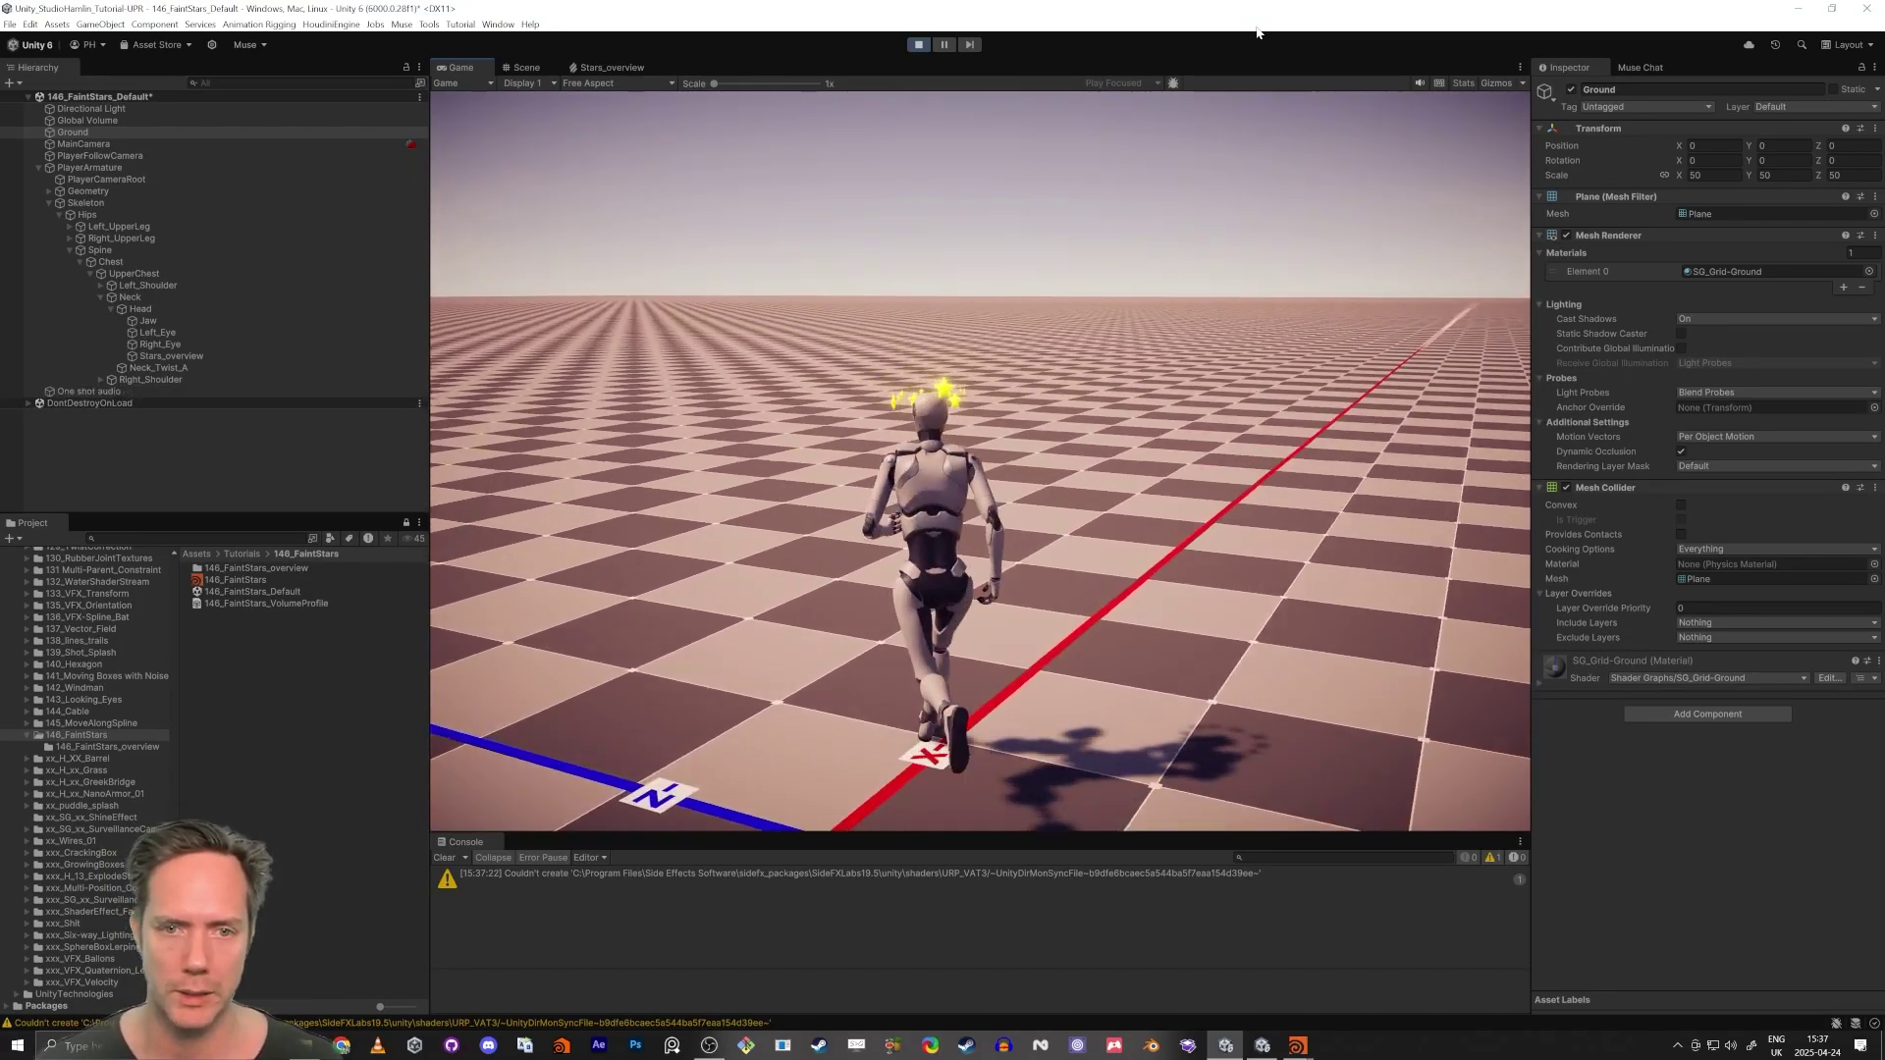
{"action": "key", "text": "a"}
{"action": "key", "text": "w"}
{"action": "key", "text": "s"}
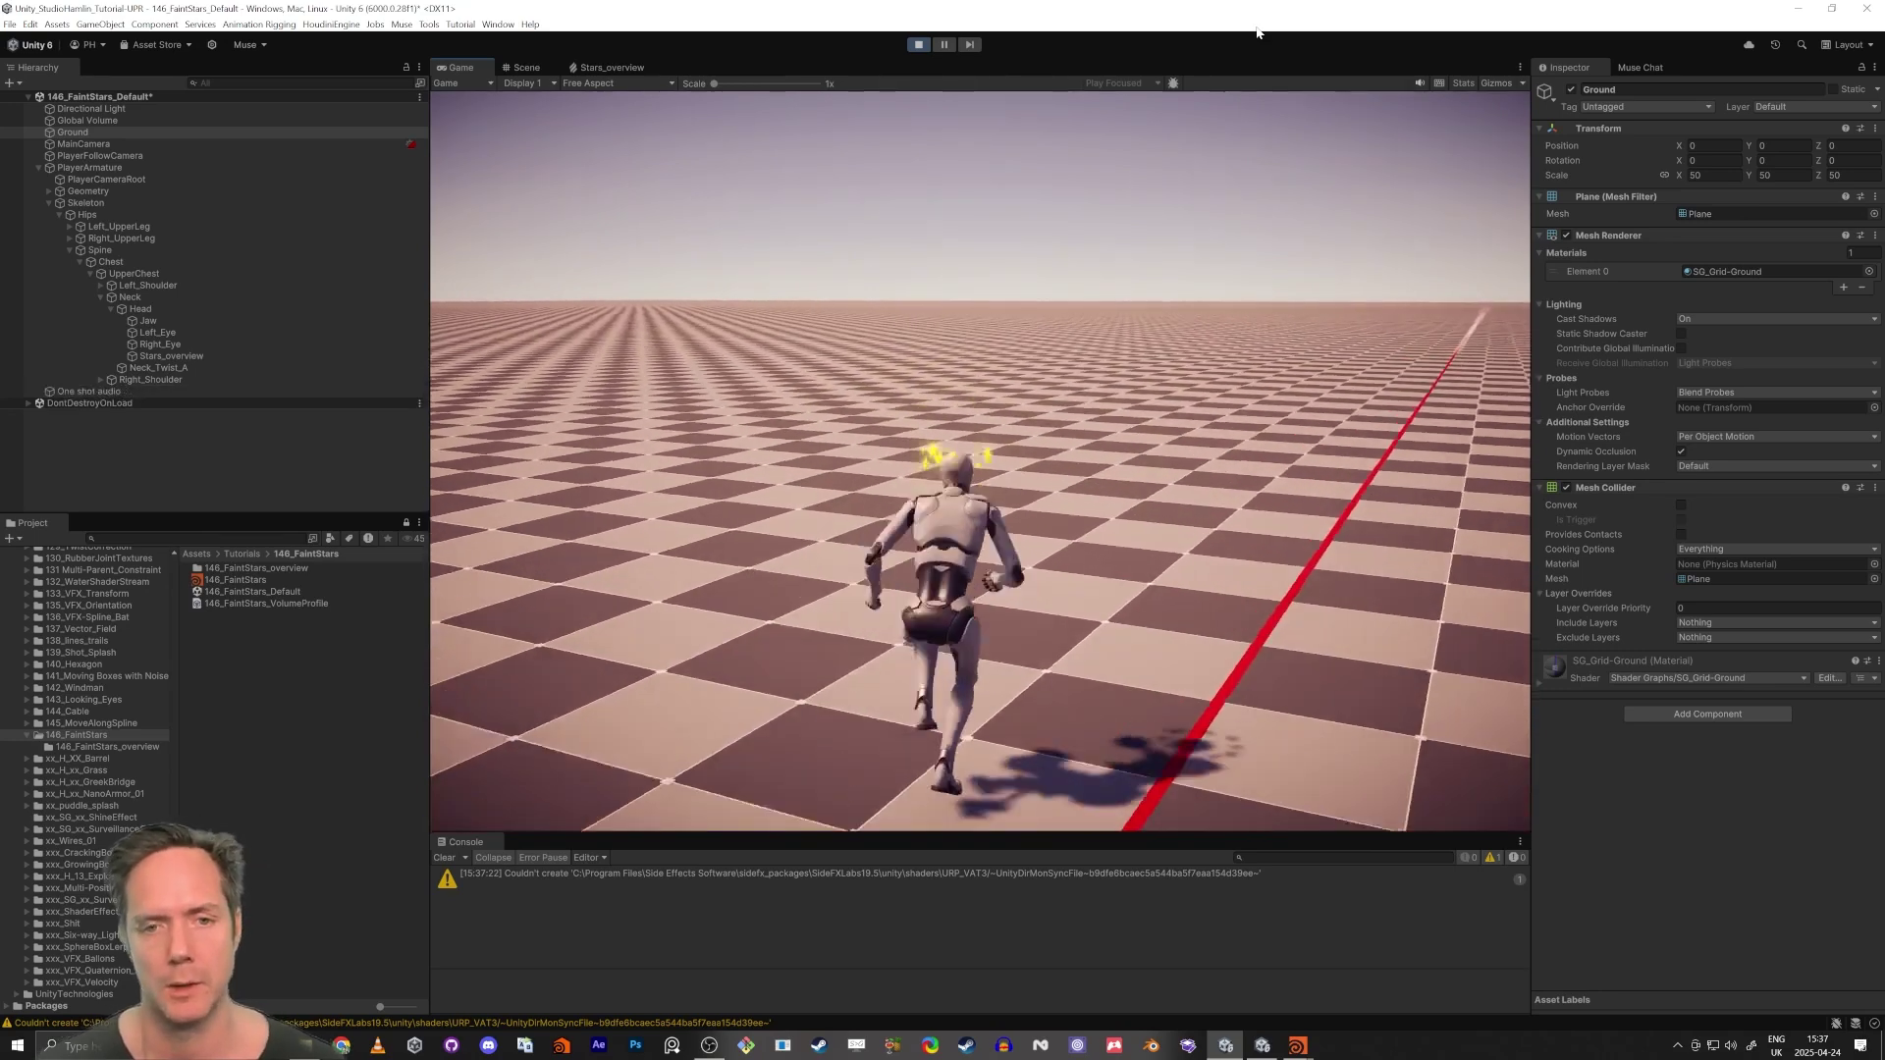
{"action": "key", "text": "space"}
{"action": "key", "text": "d"}
{"action": "key", "text": "a"}
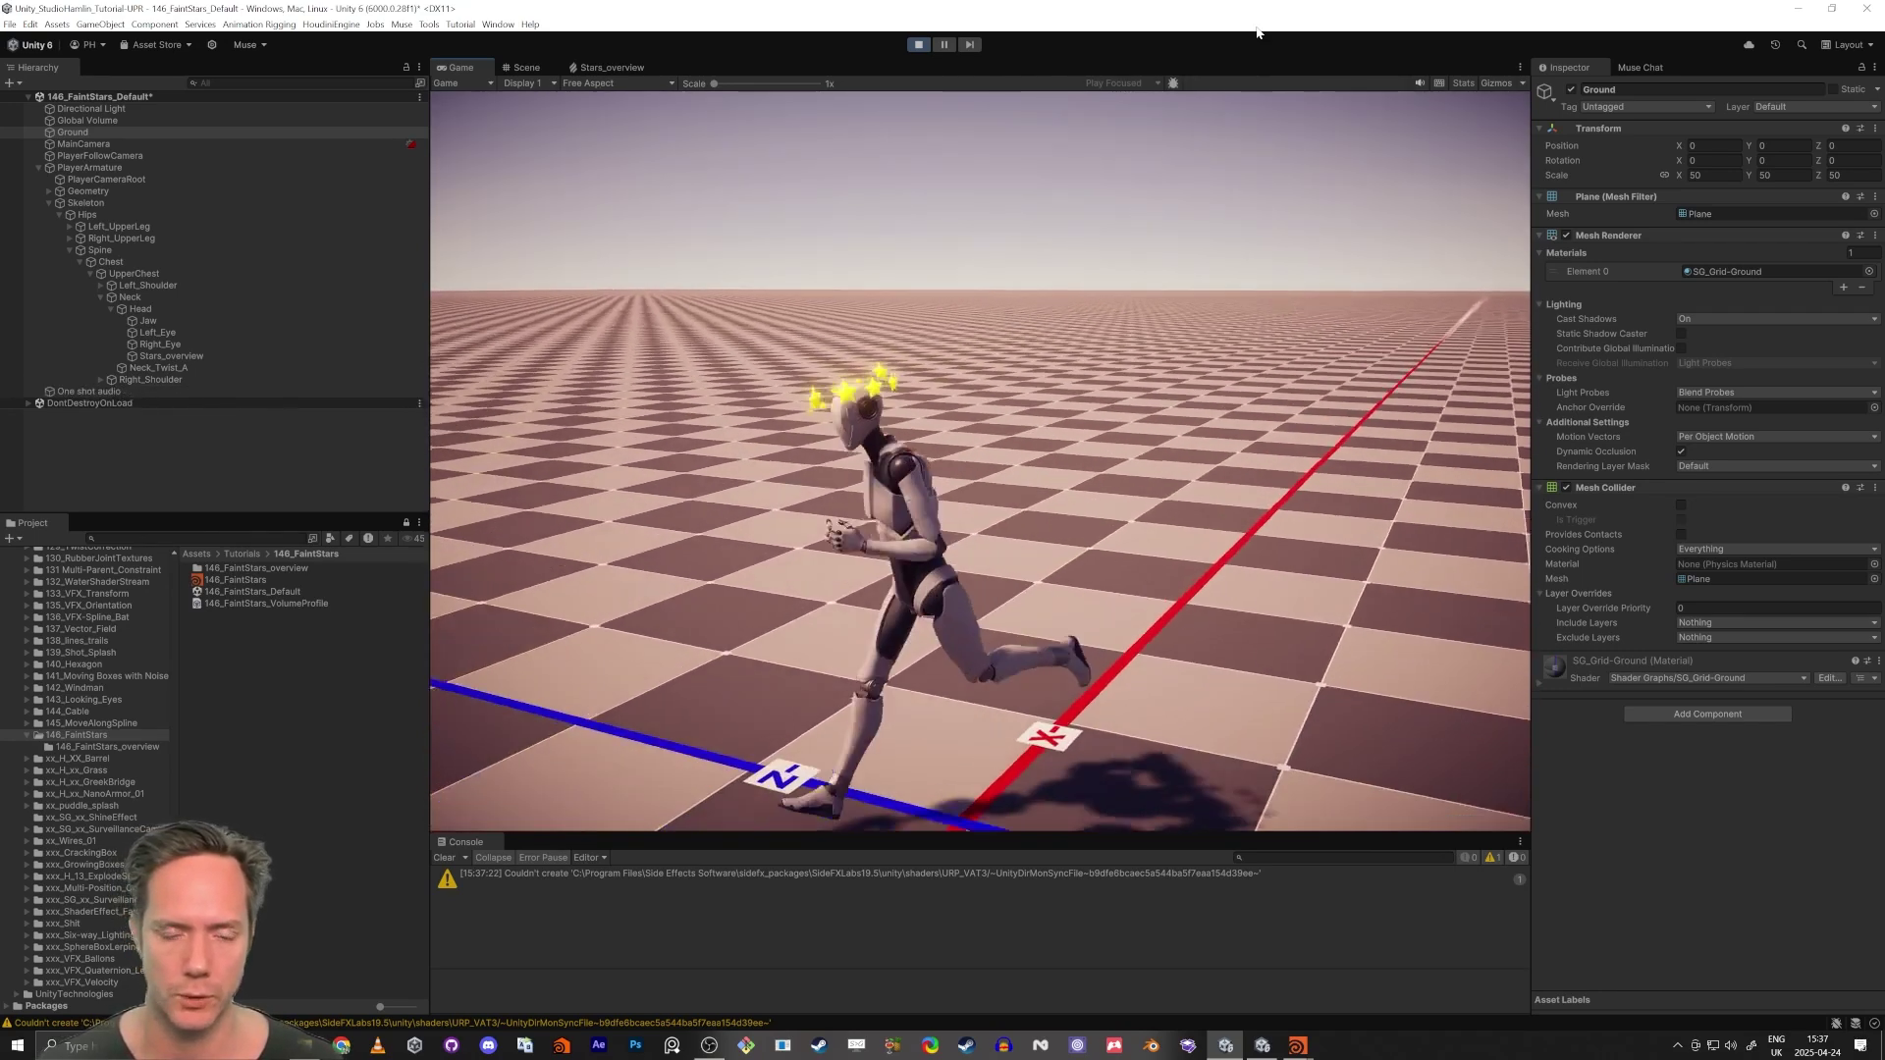
{"action": "key", "text": "s"}
{"action": "key", "text": "w"}
{"action": "key", "text": "s"}
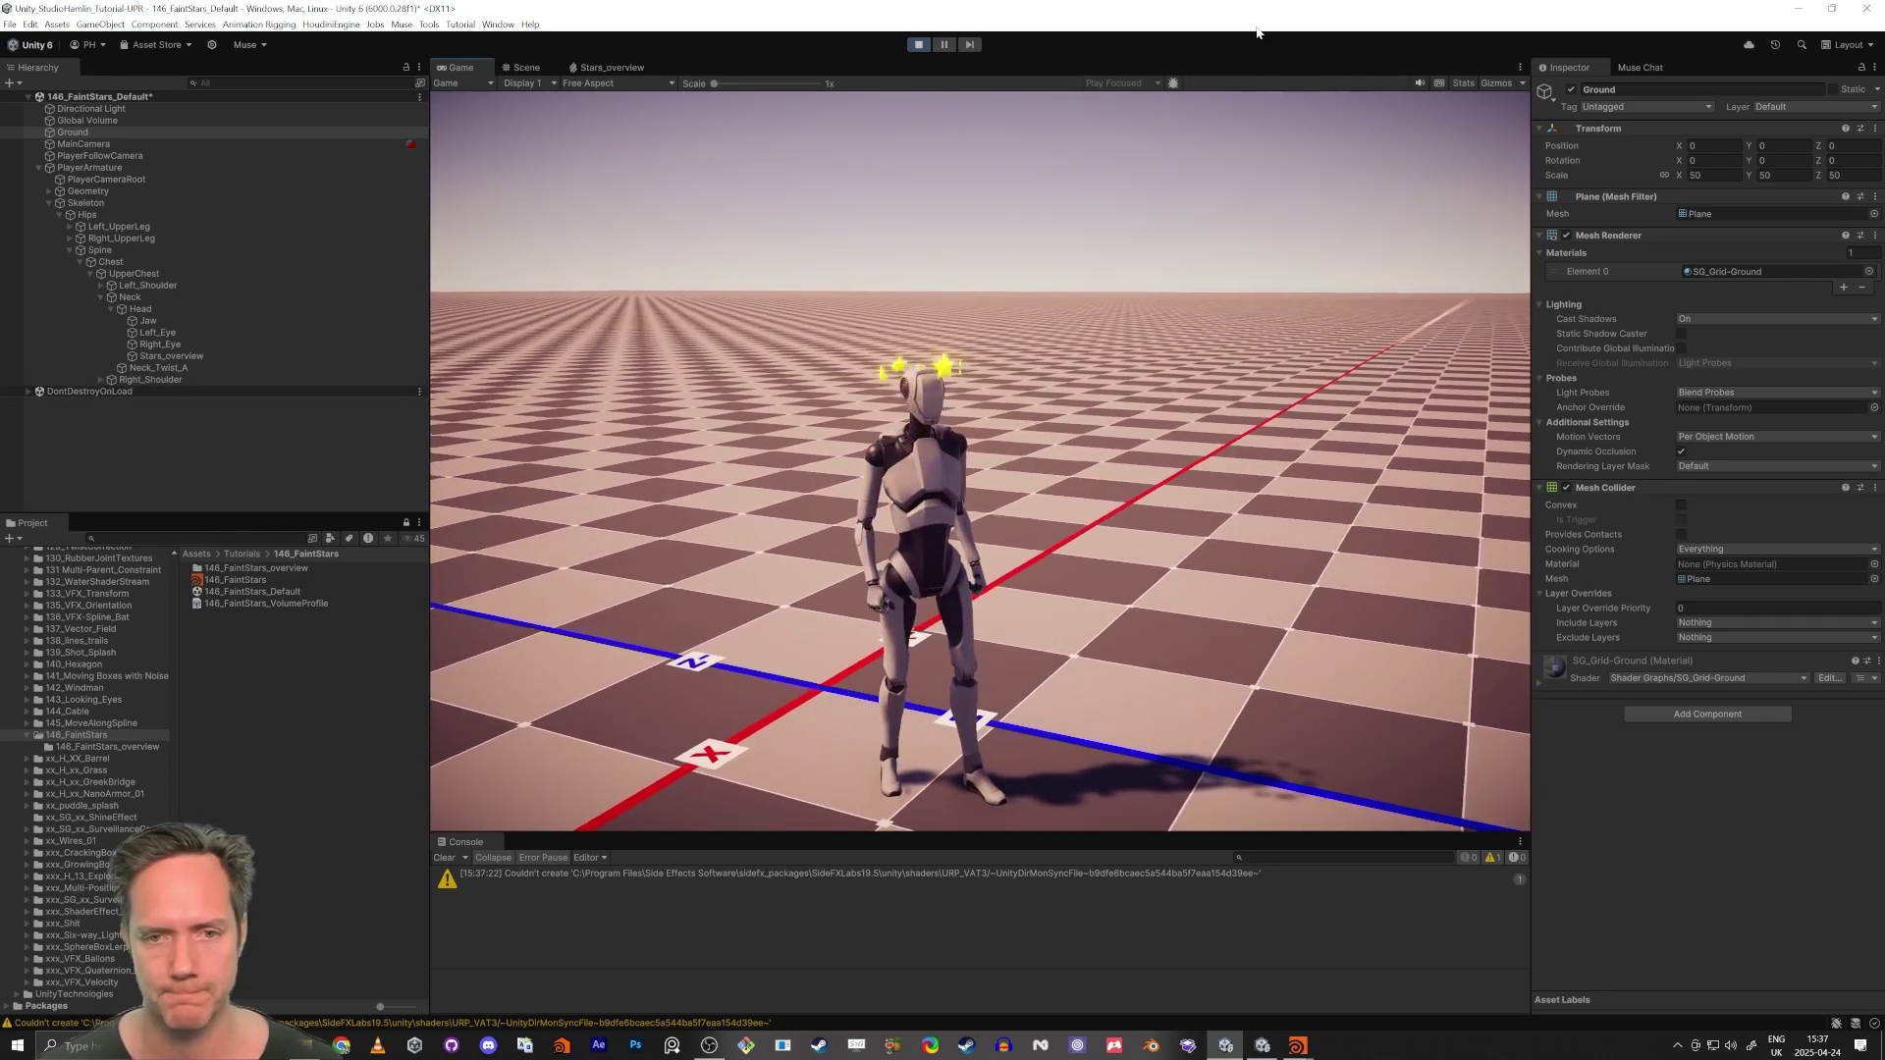
{"action": "key", "text": "d"}
{"action": "key", "text": "w"}
{"action": "key", "text": "space"}
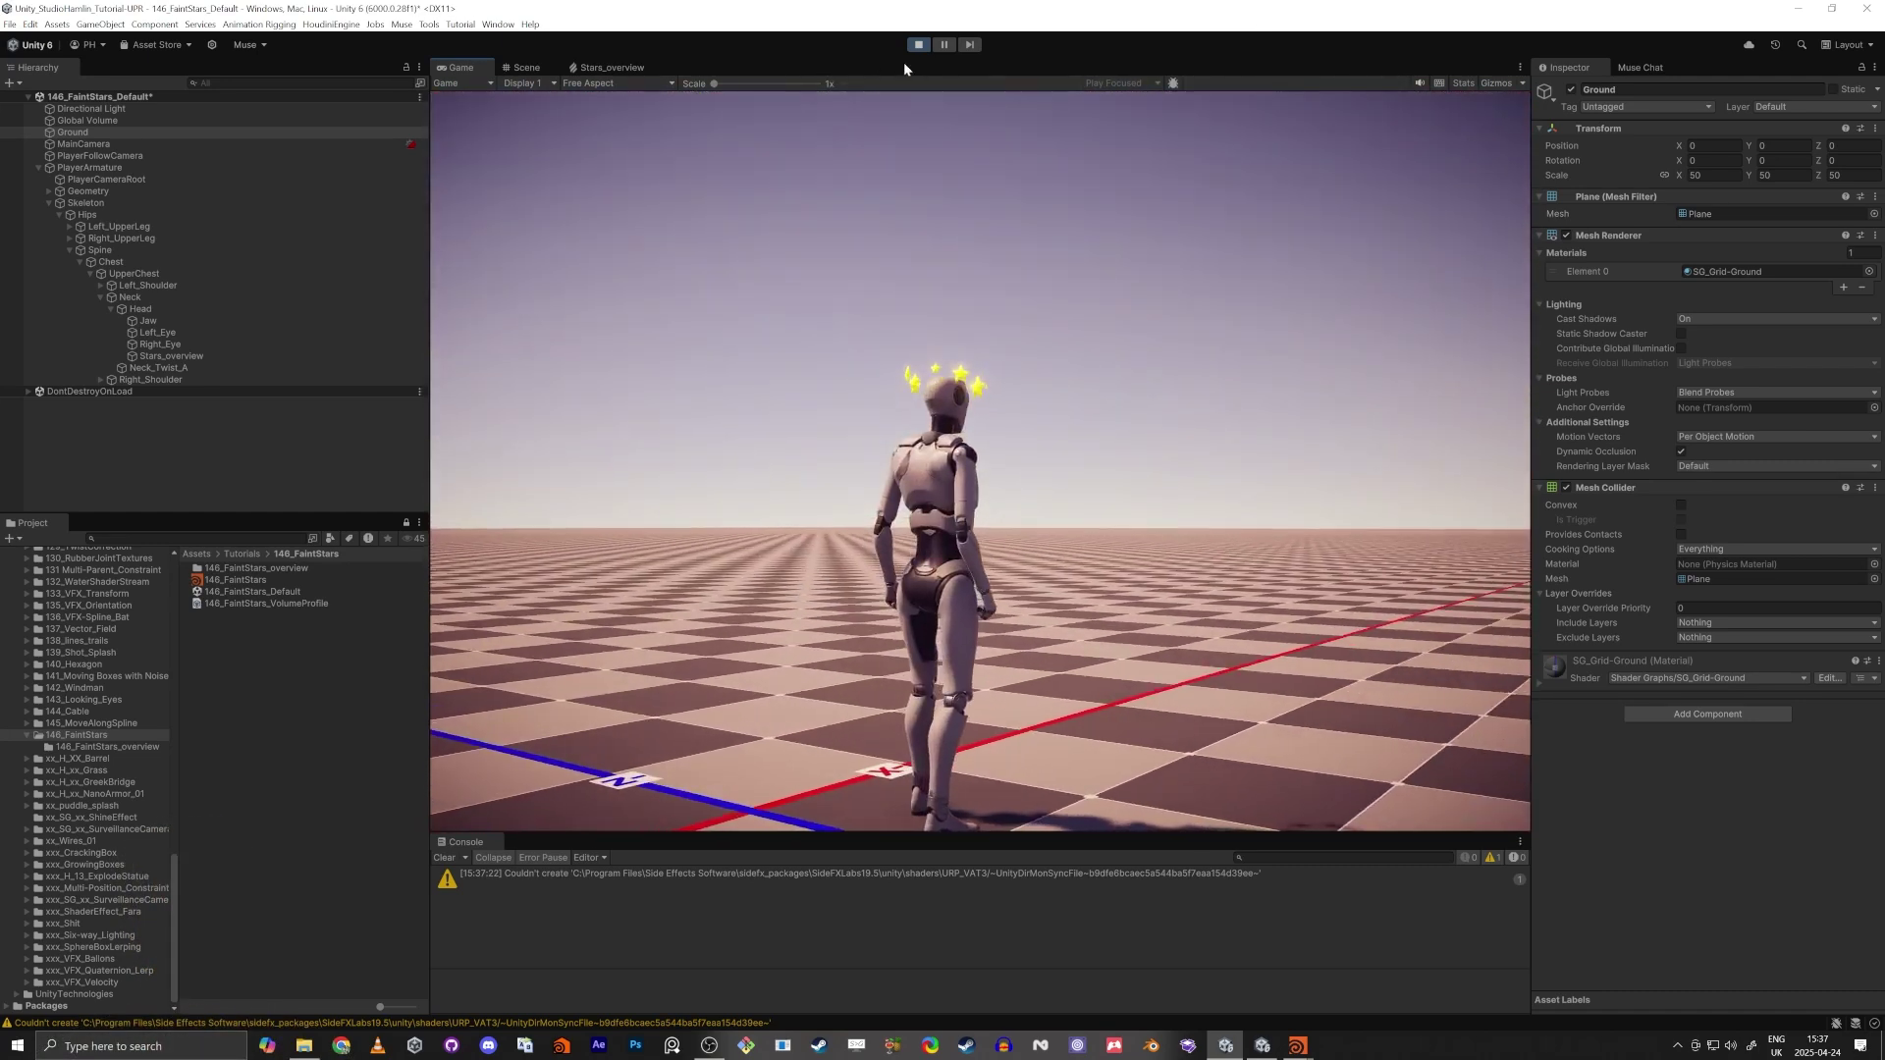
{"action": "left_click", "coordinate": [918, 44]}
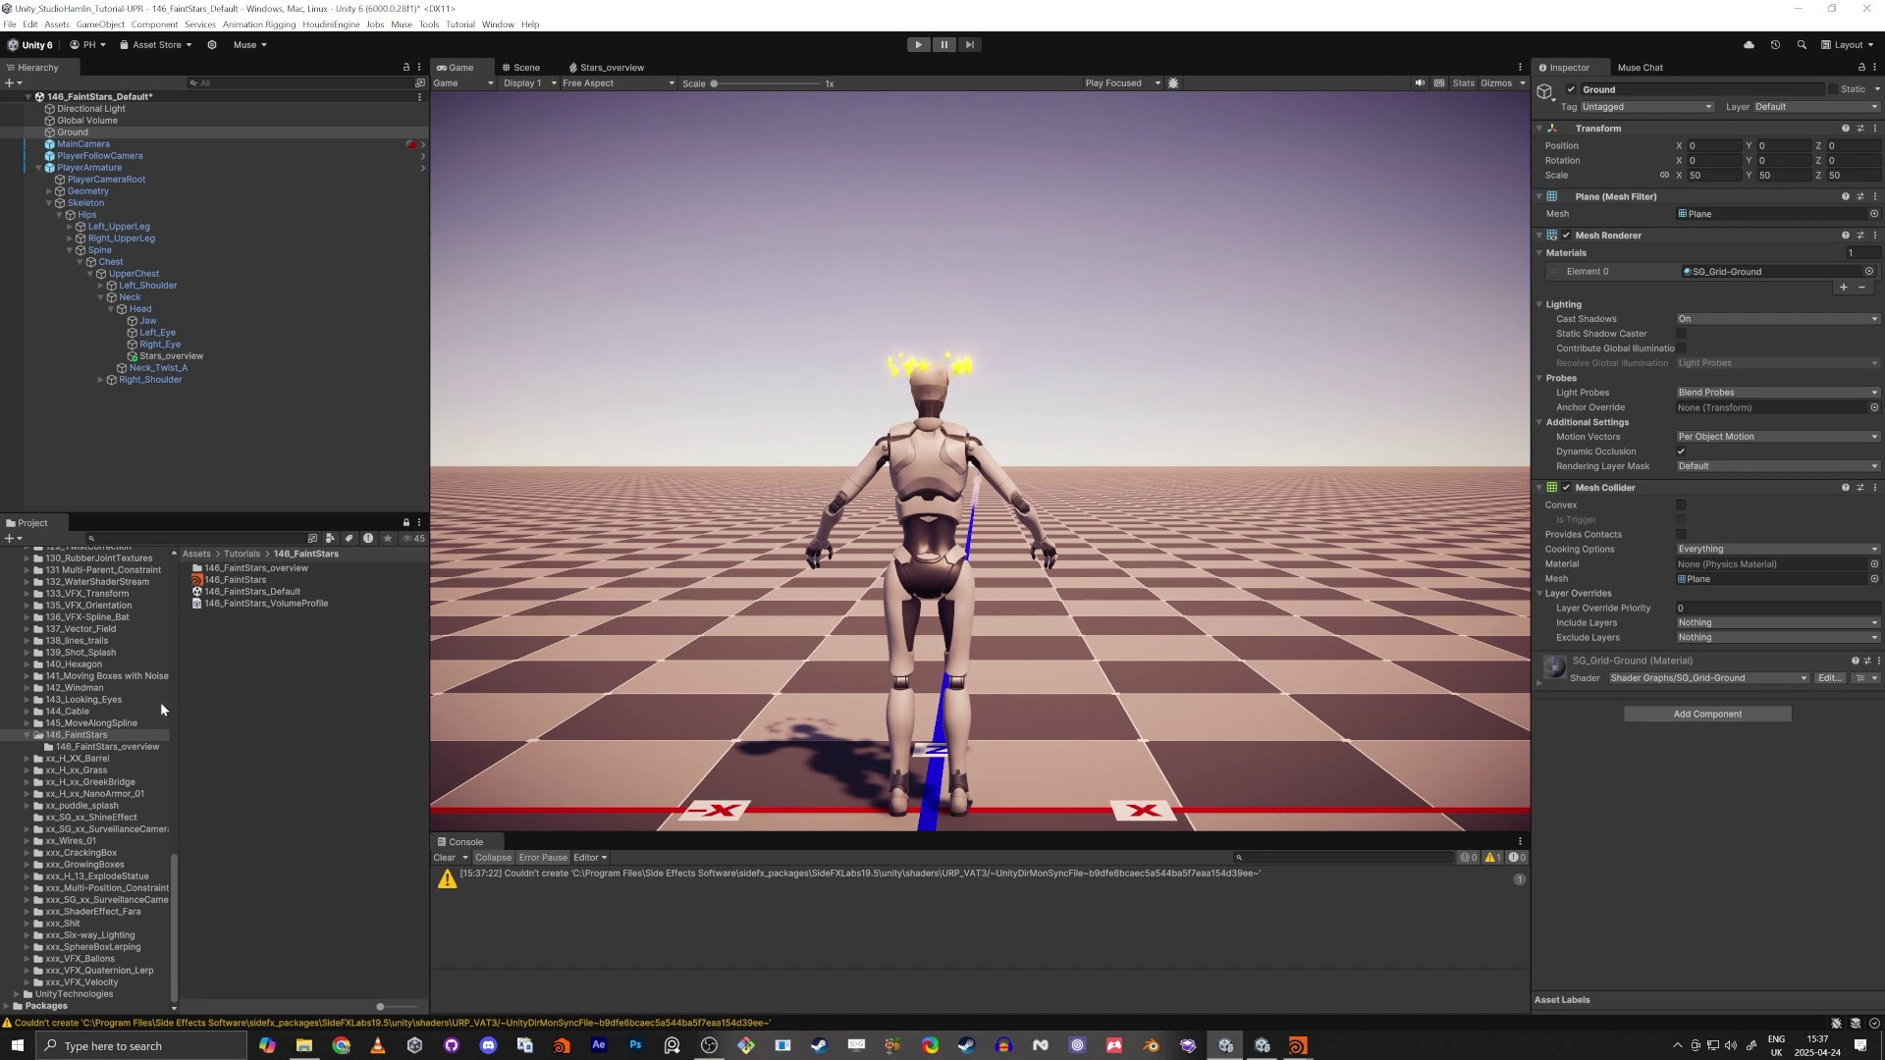
Reopen the 146_FaintStars_Default scene from the 146_FaintStars folder, saving the modified scene.
{"action": "double_click", "coordinate": [257, 593]}
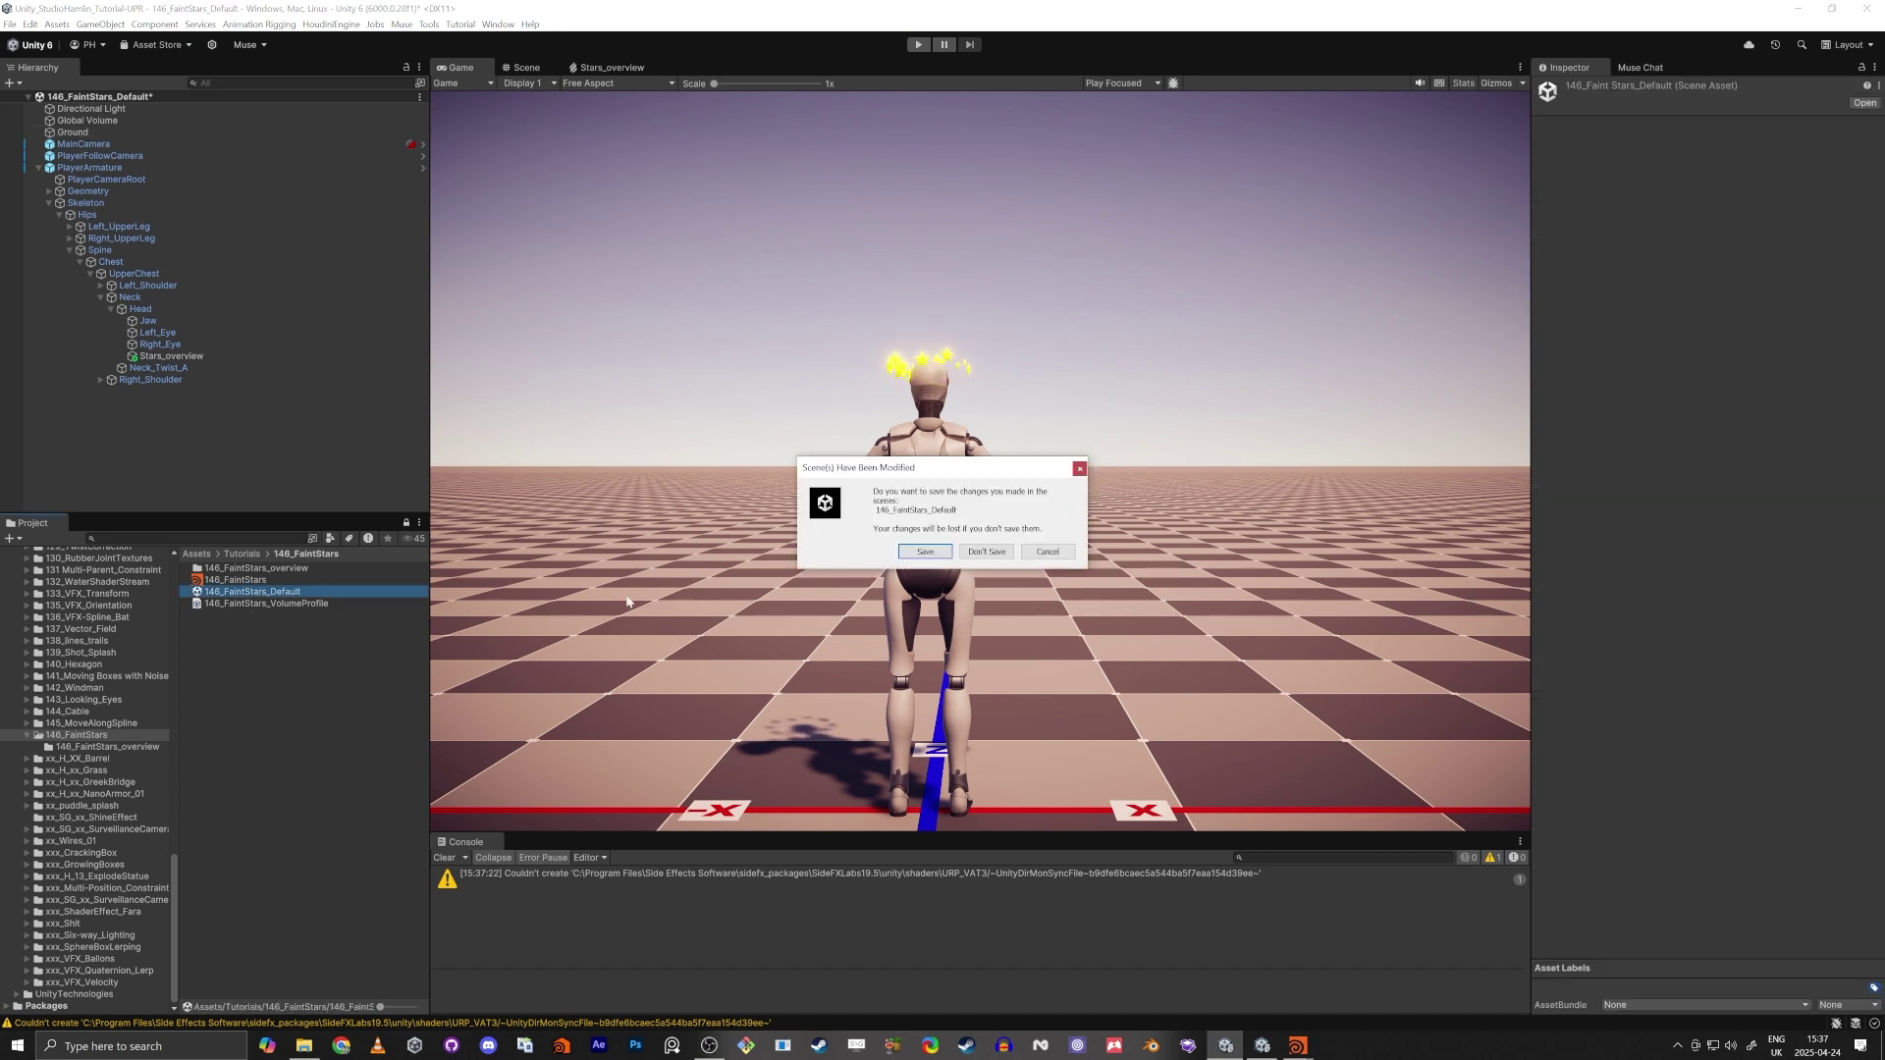
{"action": "left_click", "coordinate": [926, 552]}
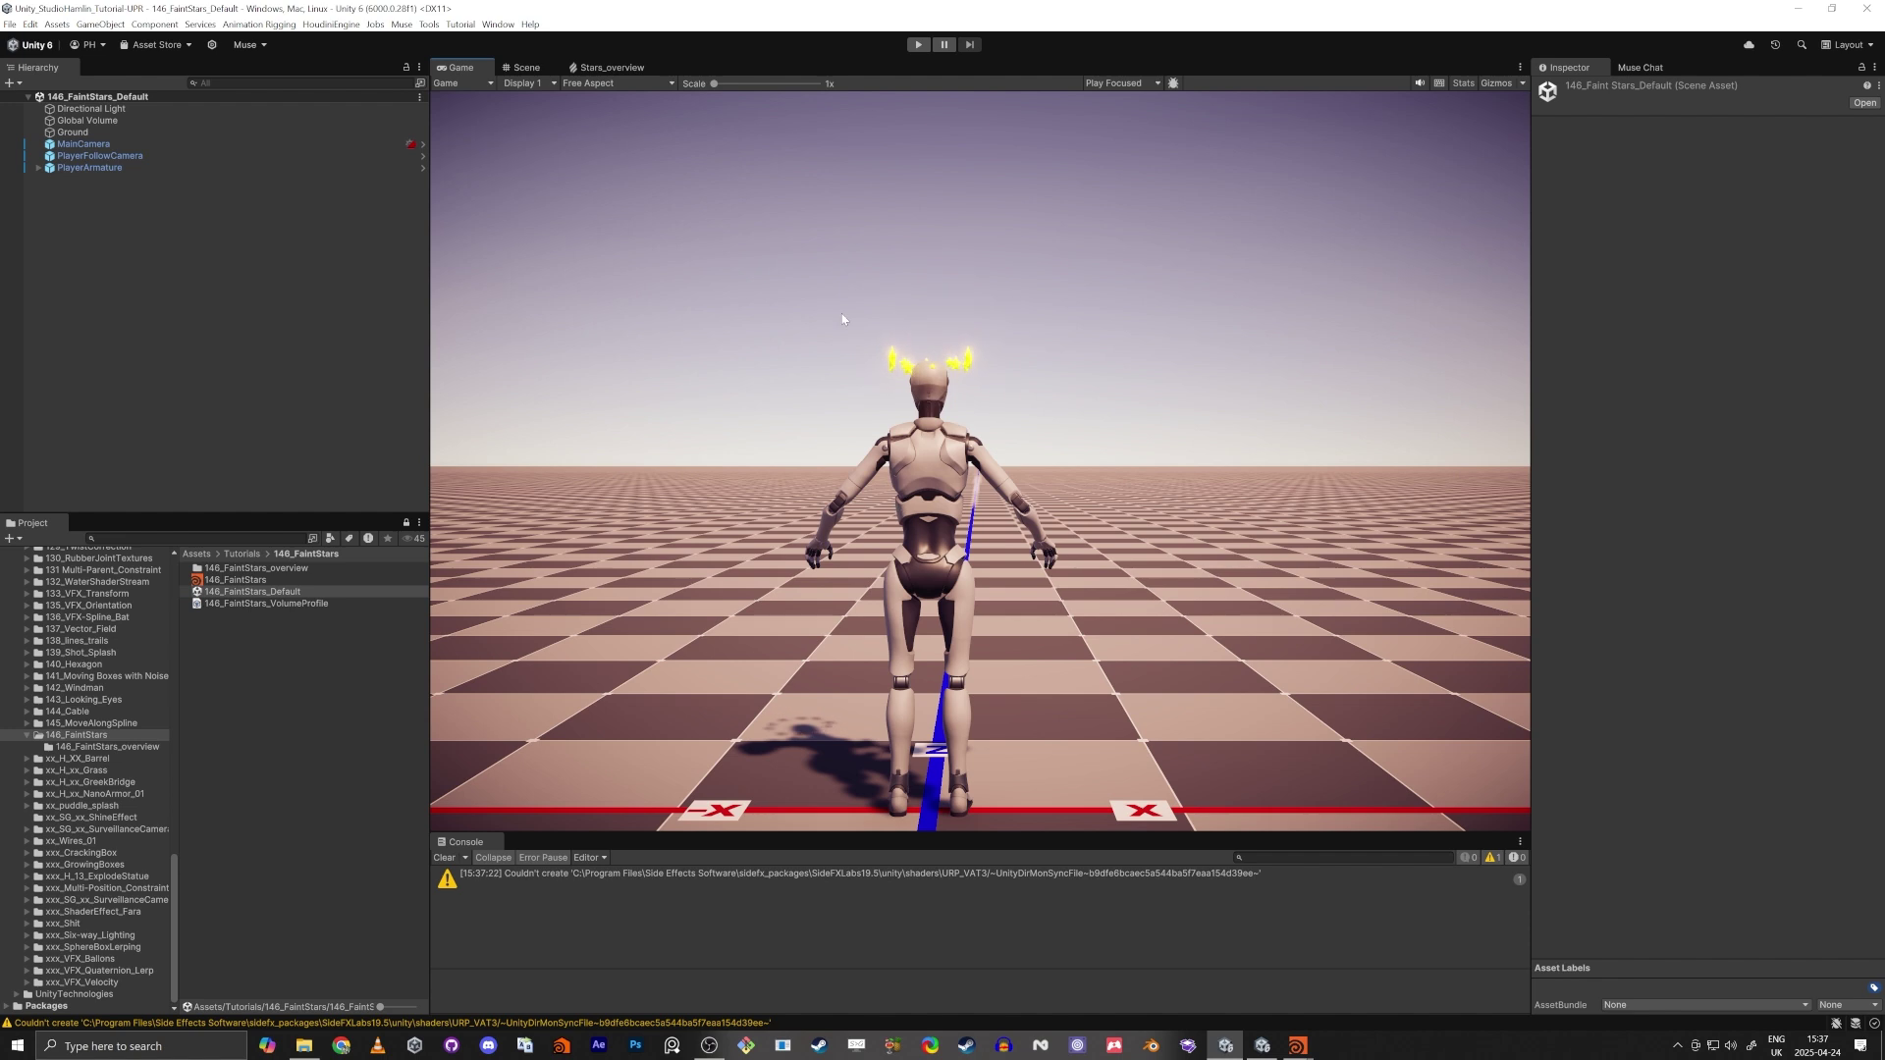
{"action": "left_click", "coordinate": [98, 736]}
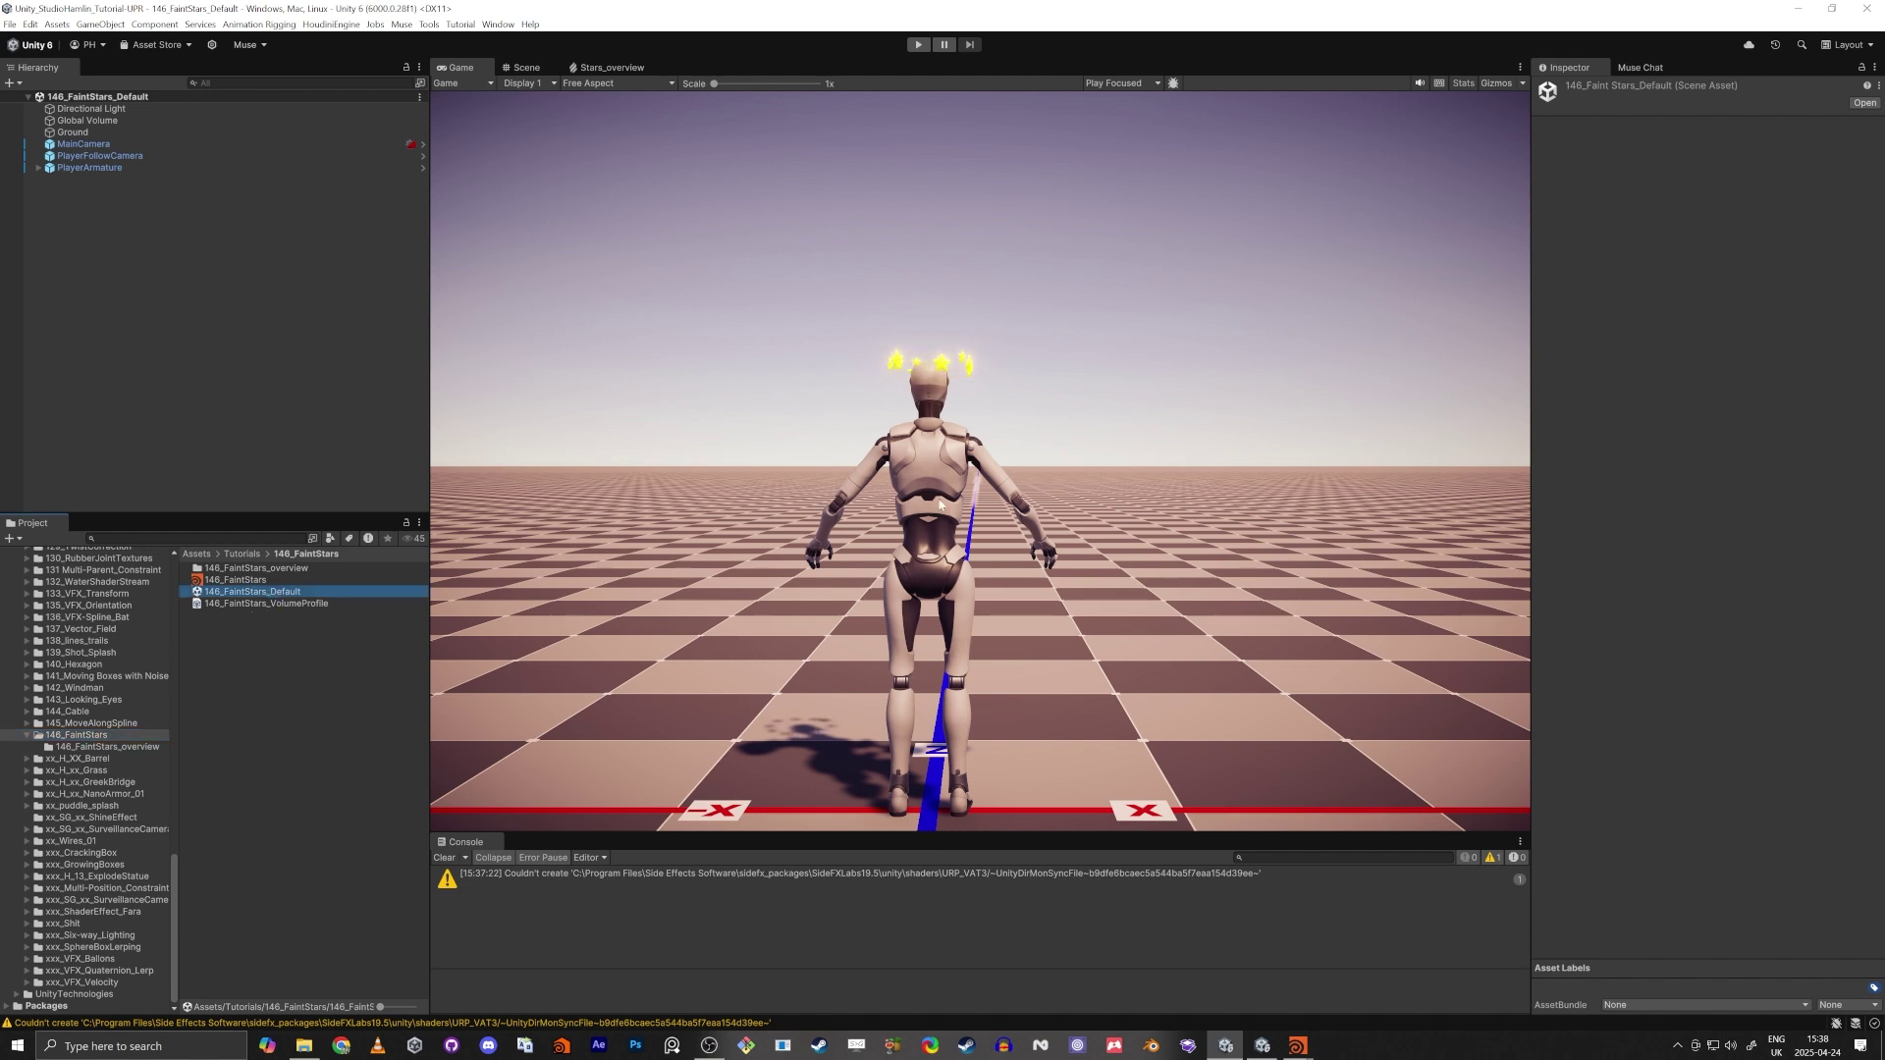
Switch to the Scene view and inspect the whole character standing at the grid origin.
{"action": "left_click", "coordinate": [514, 73]}
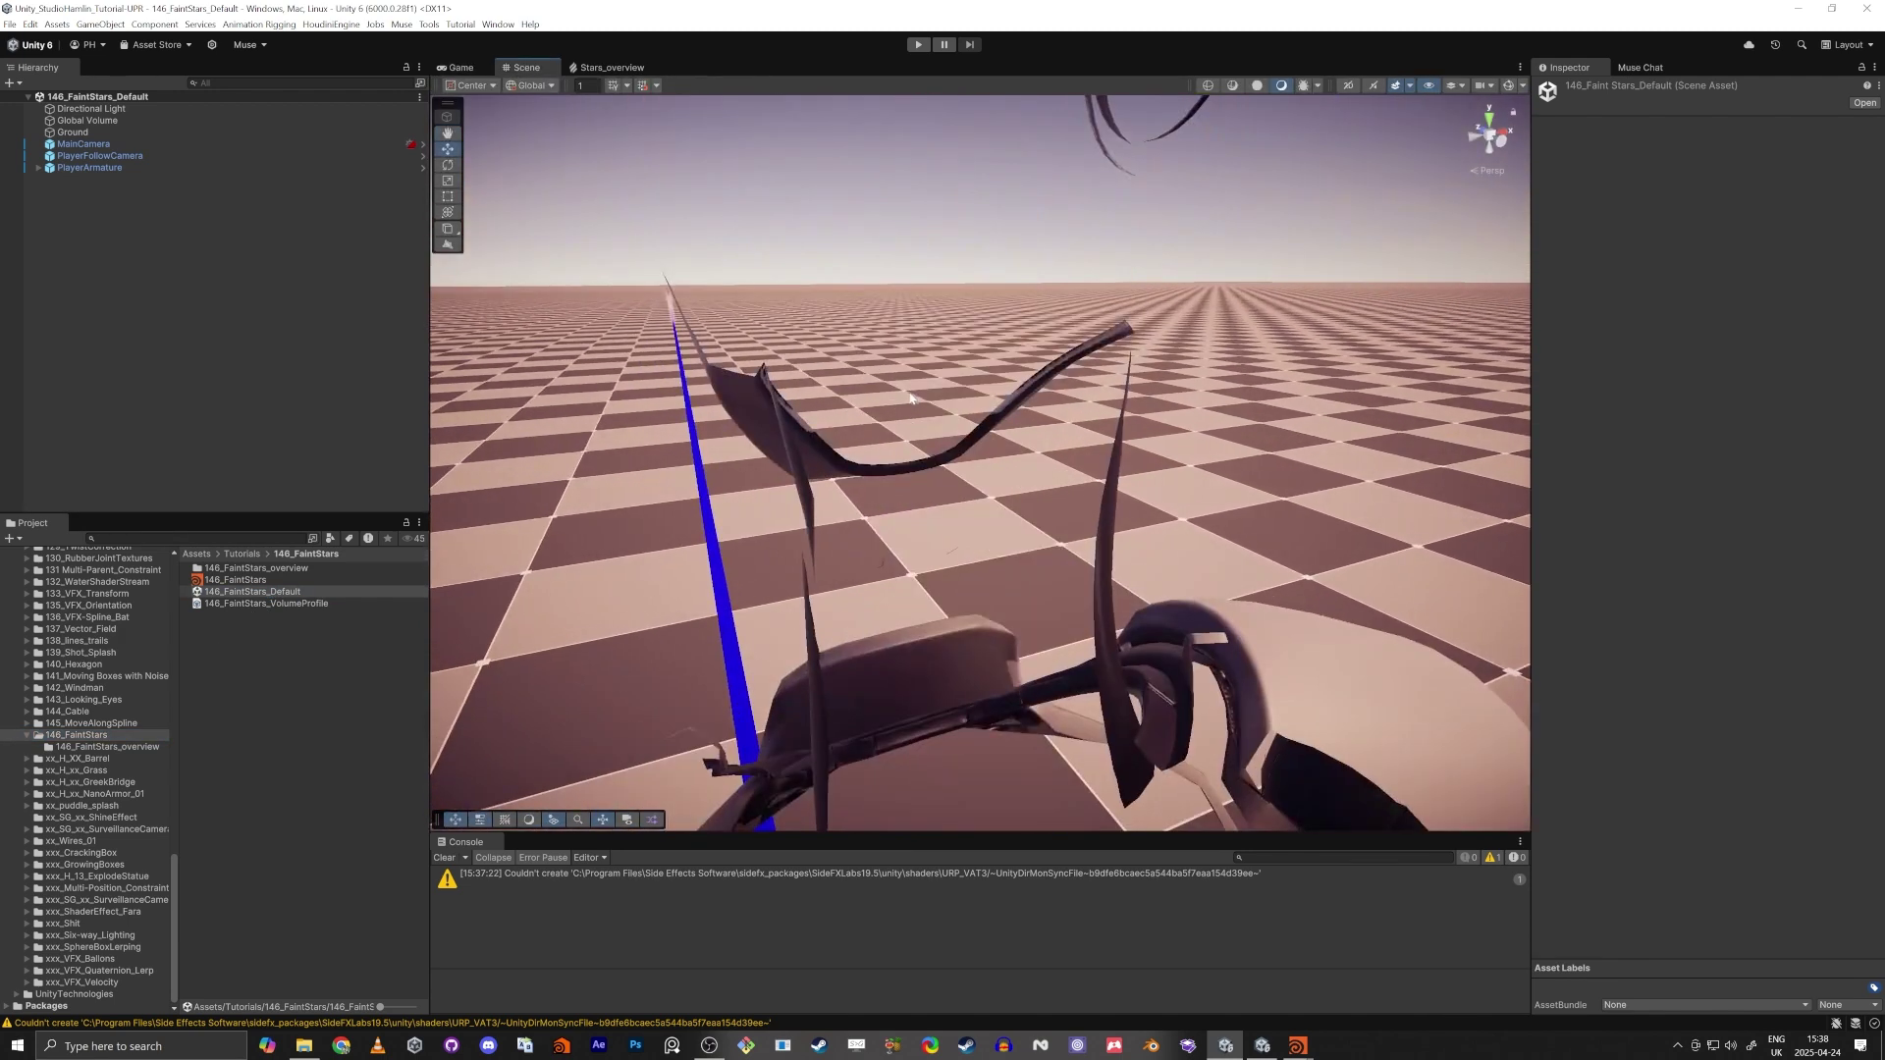
{"action": "scroll", "coordinate": [911, 398], "scroll_direction": "down", "scroll_amount": 10}
{"action": "right_click_drag", "start_coordinate": [911, 398], "coordinate": [943, 432]}
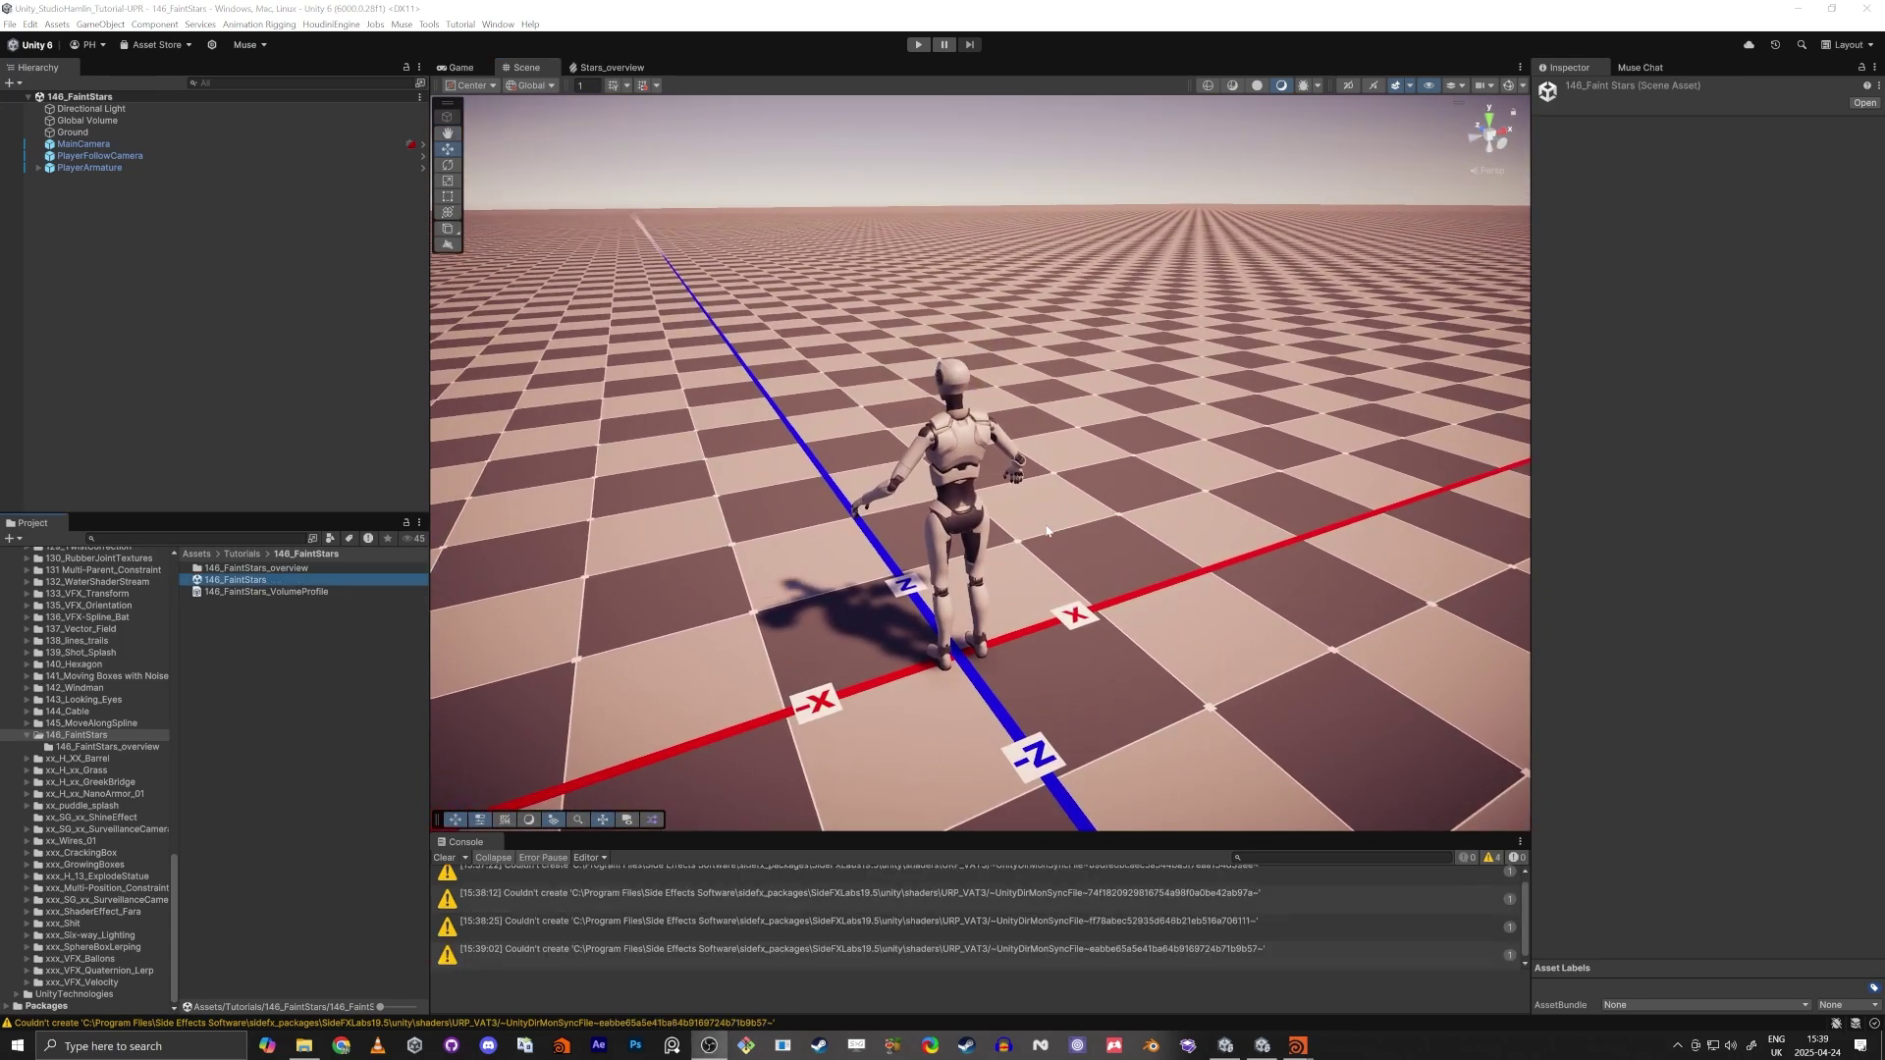
{"action": "right_click_drag", "start_coordinate": [1068, 550], "coordinate": [885, 608]}
{"action": "key", "text": "d"}
{"action": "key", "text": "a"}
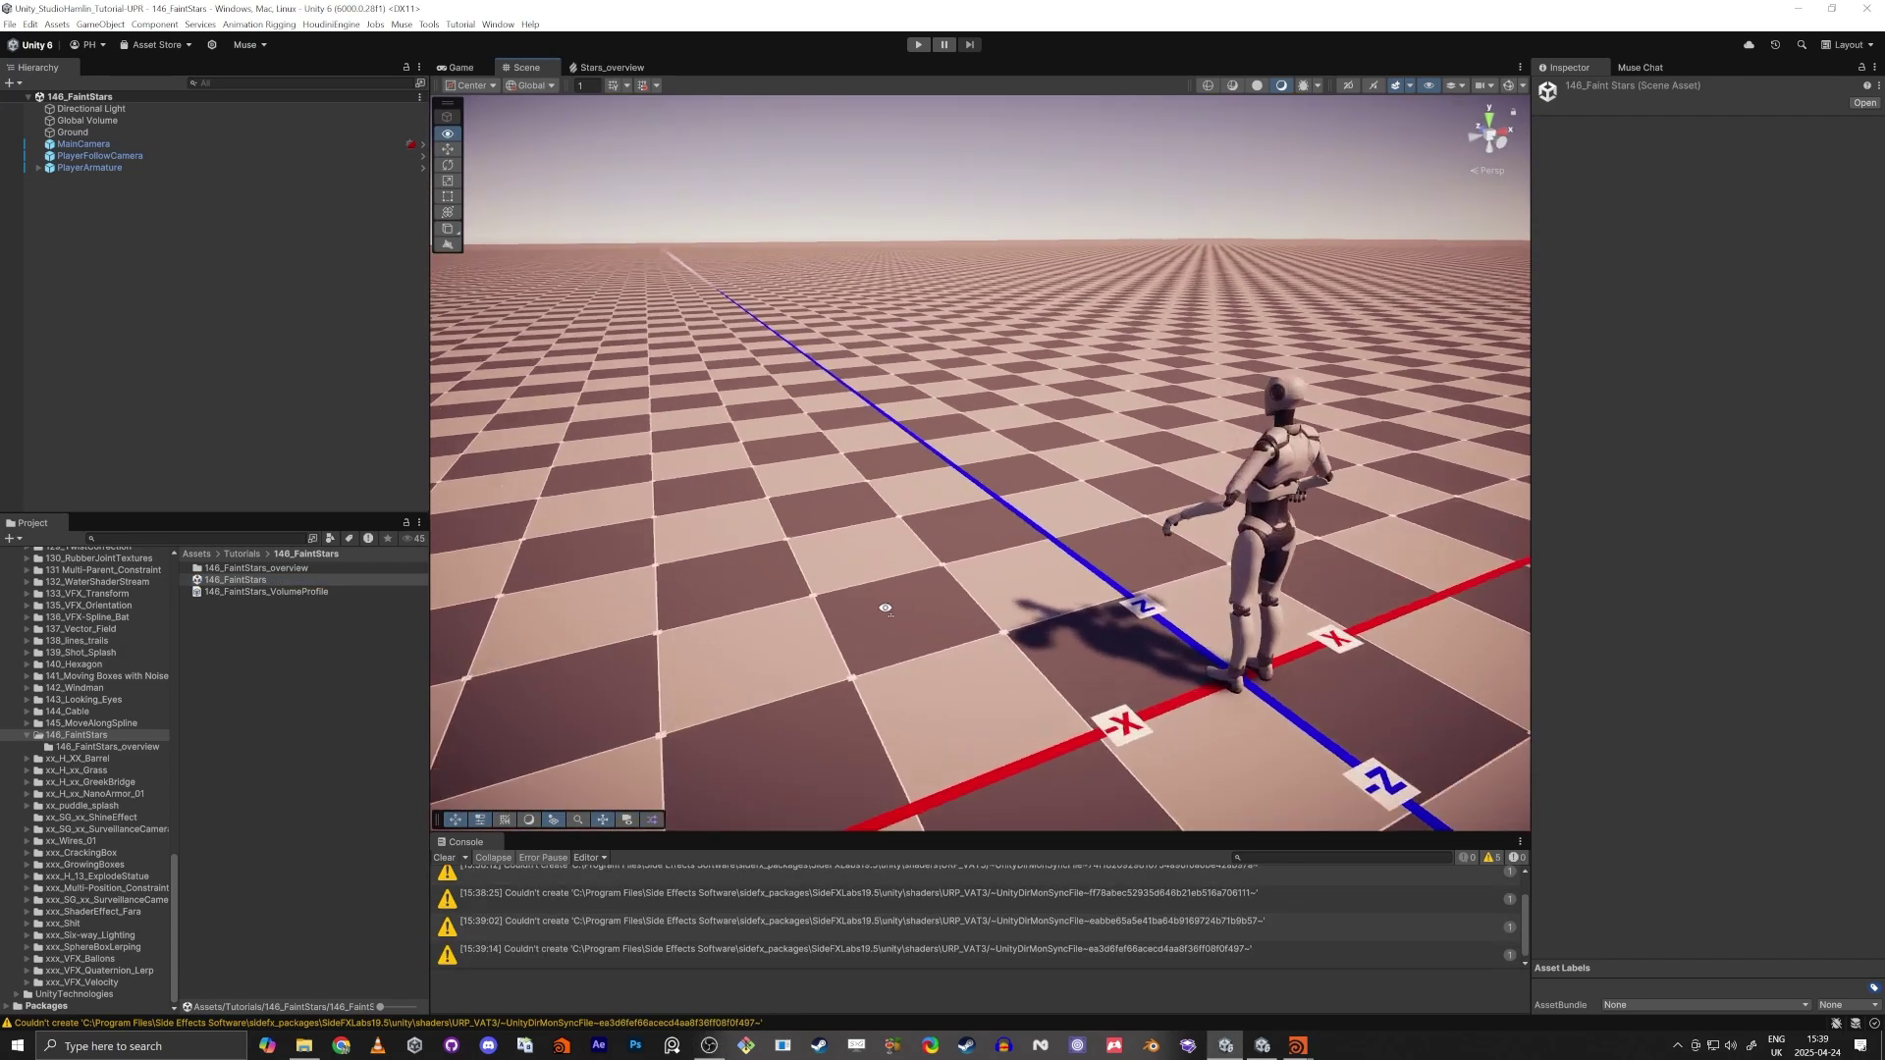
{"action": "left_click_drag", "start_coordinate": [884, 608], "coordinate": [883, 560], "text": "alt"}
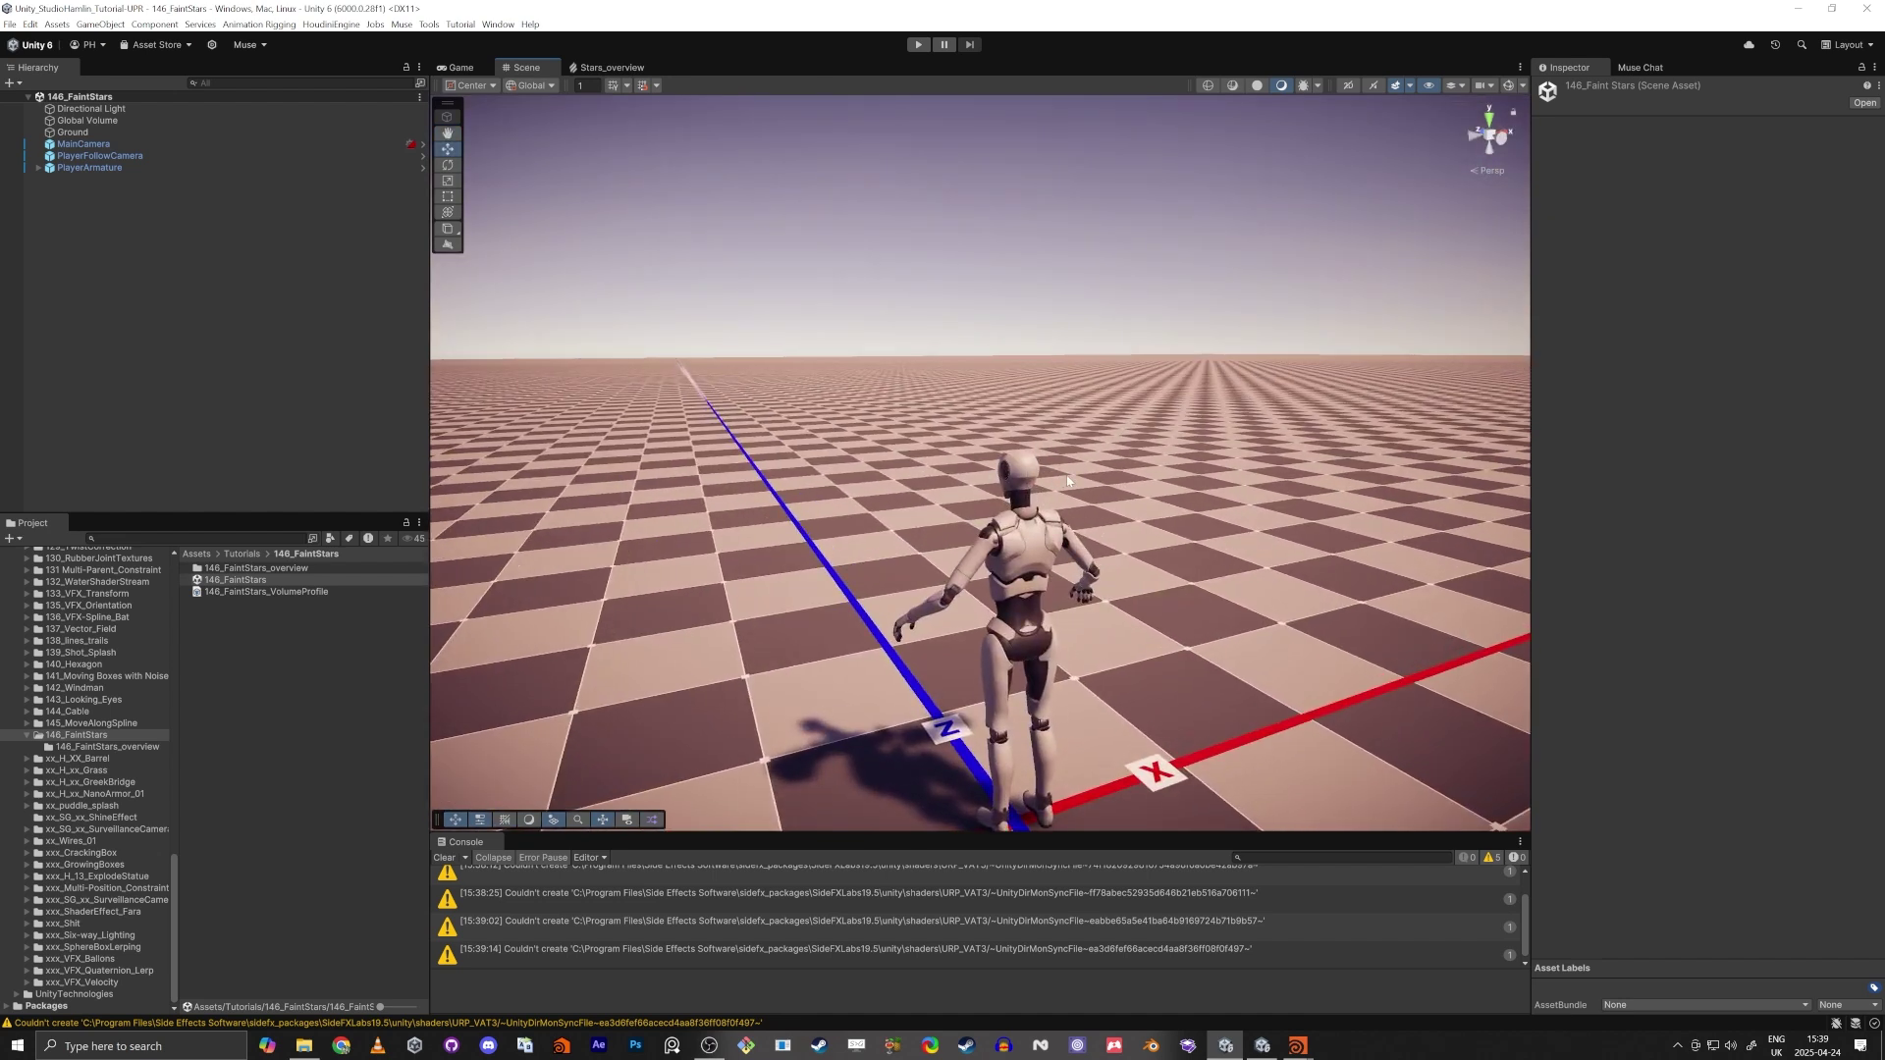
Check the empty Houdini network and return to the 146_FaintStars project folder in Unity.
{"action": "key", "text": "alt+Tab"}
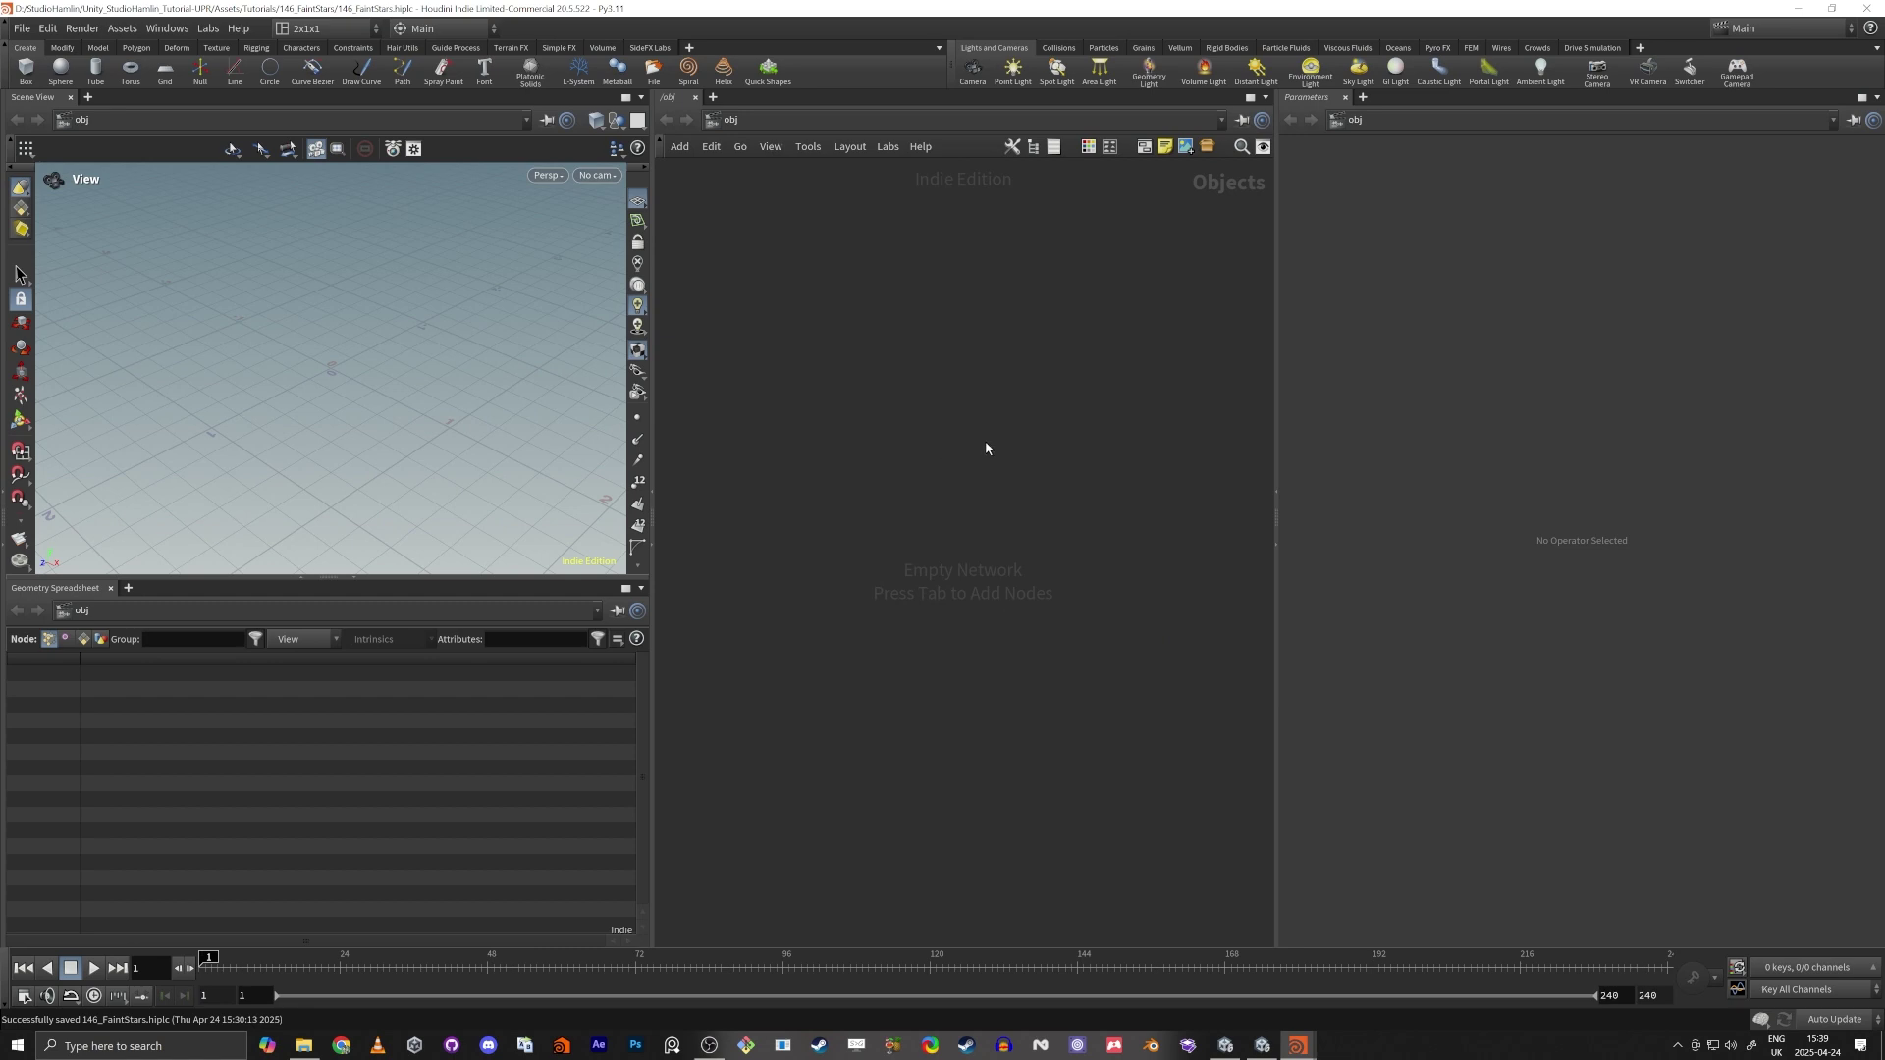
{"action": "key", "text": "alt+Tab"}
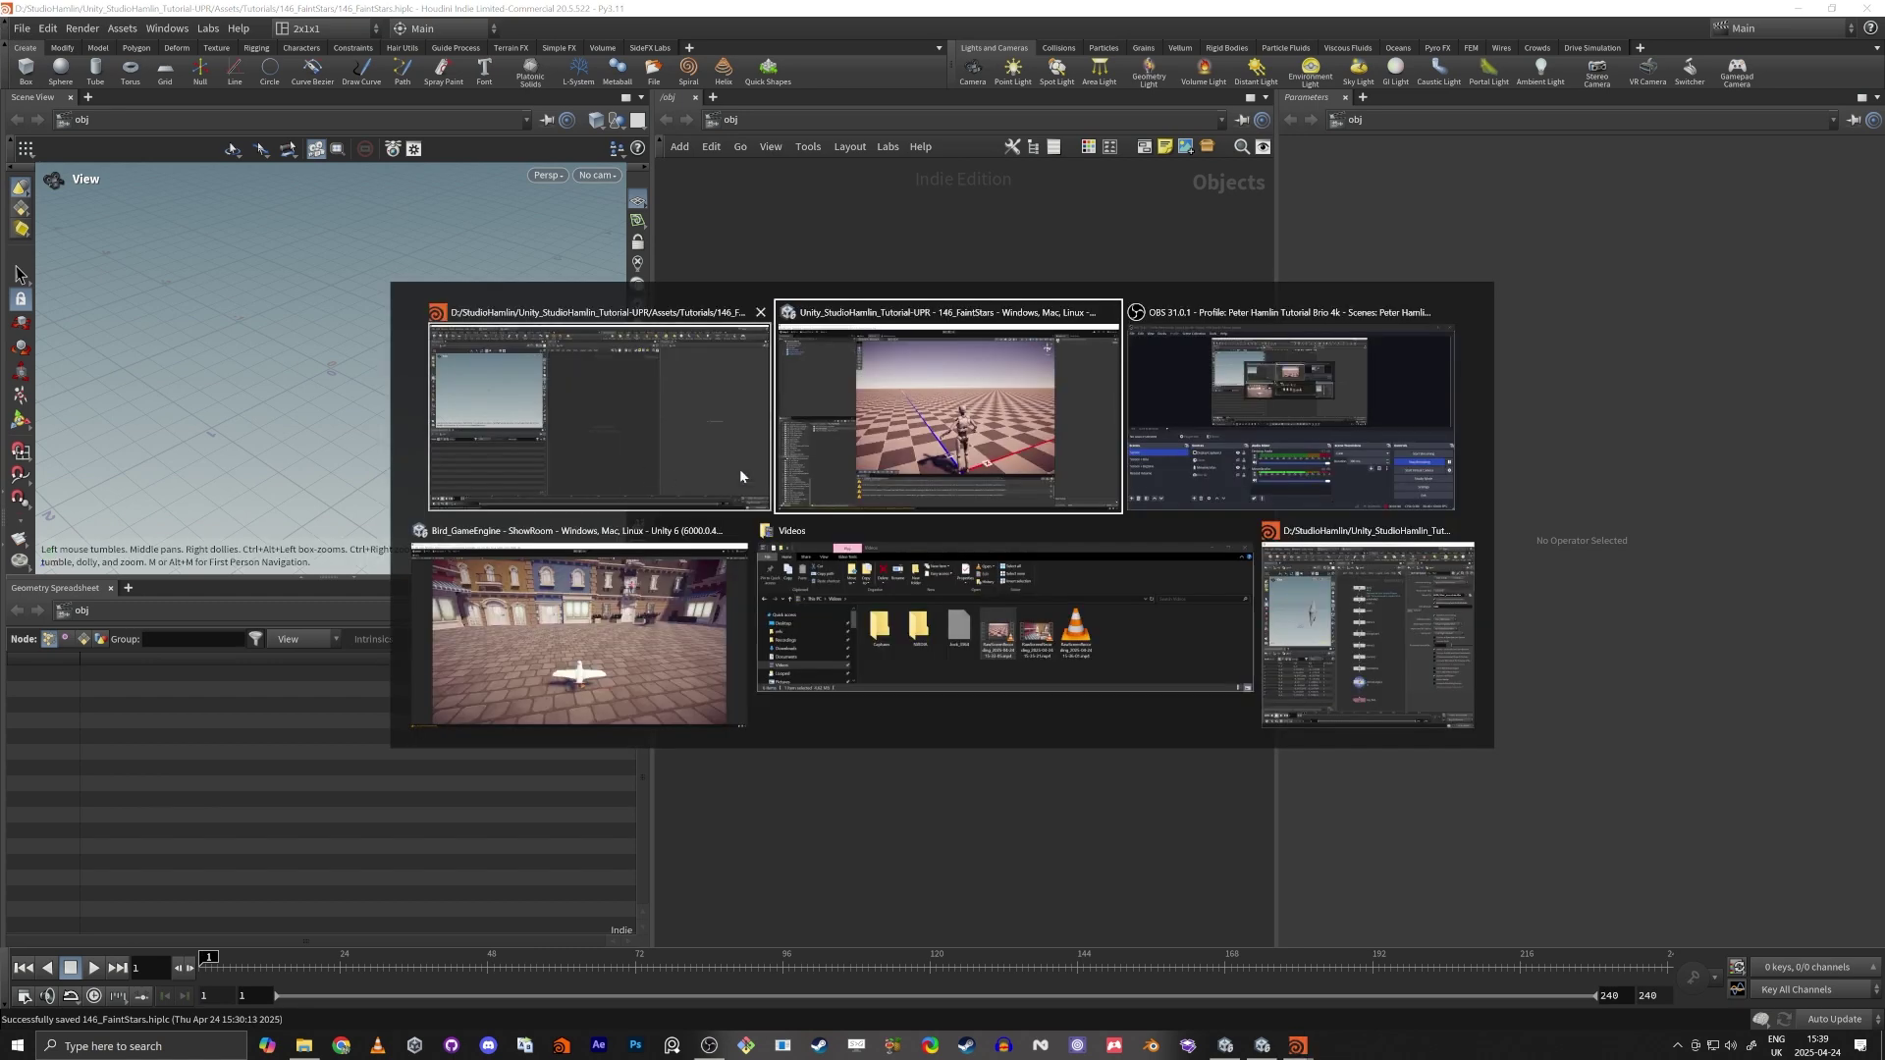
{"action": "left_click", "coordinate": [998, 426]}
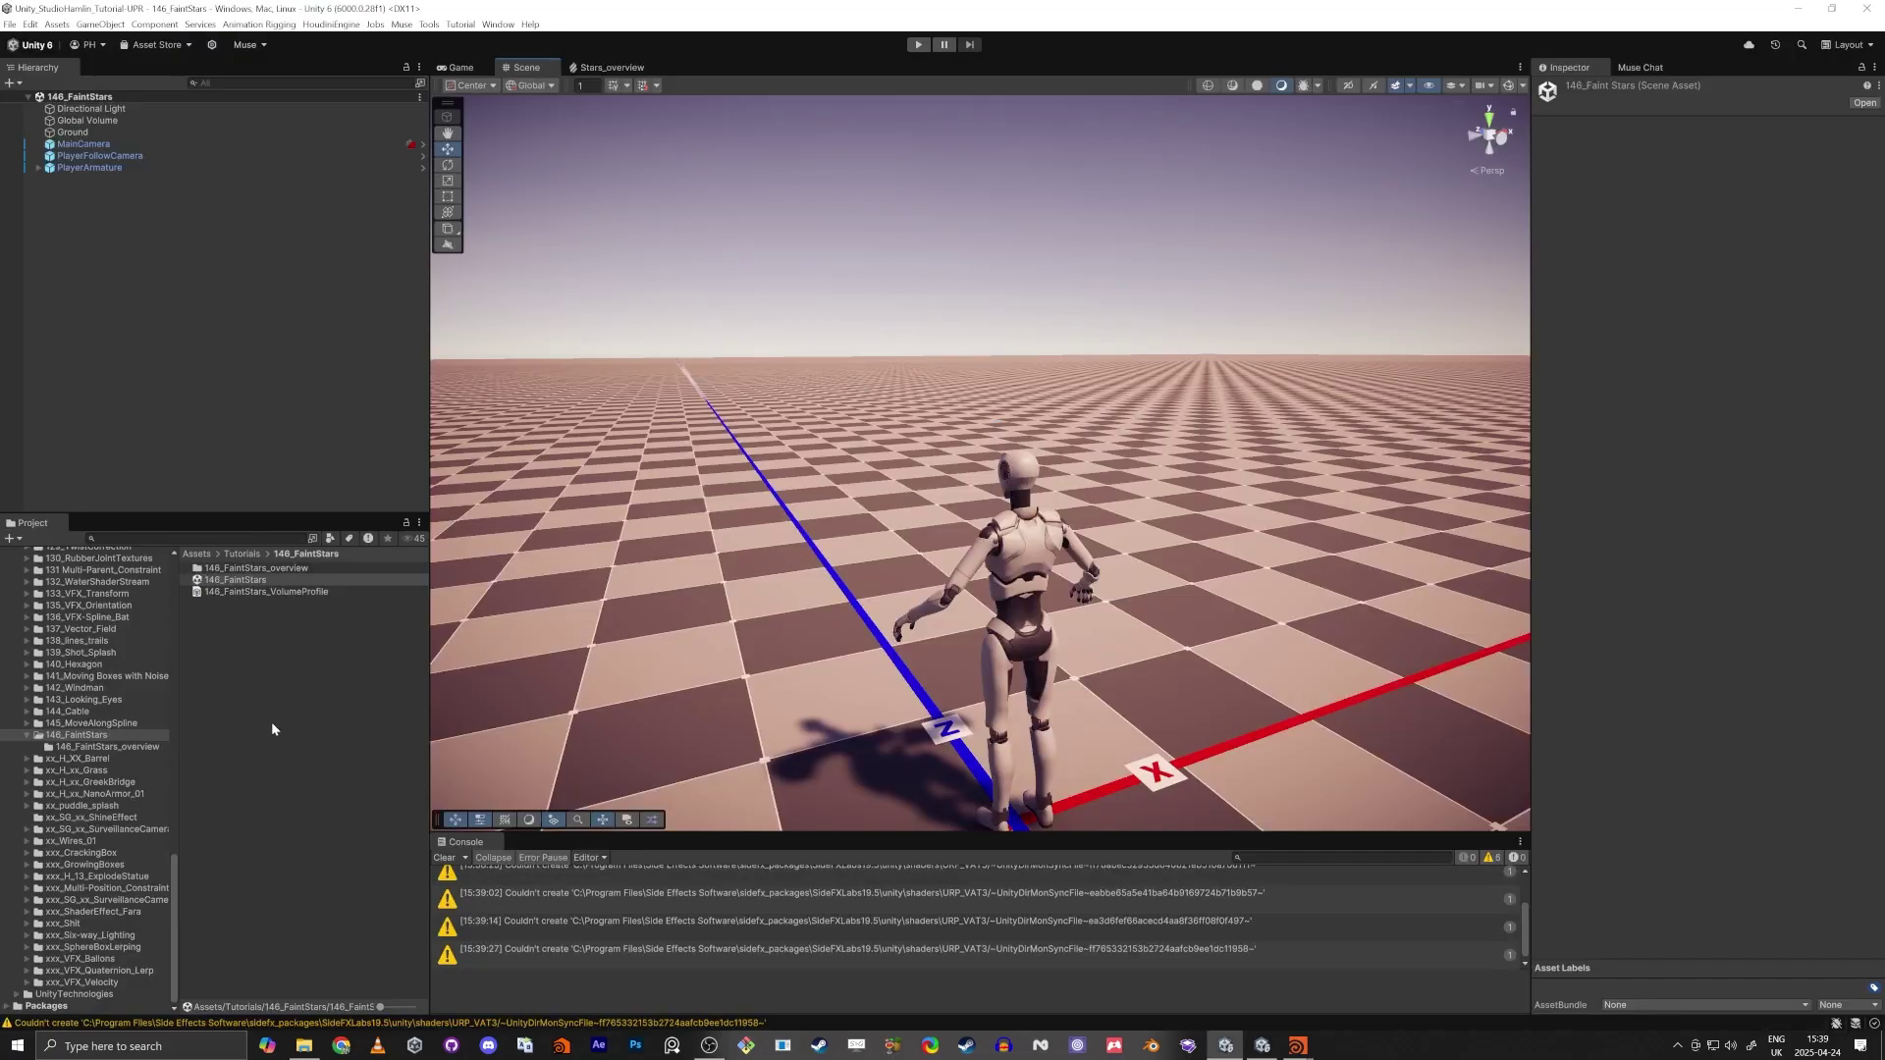
{"action": "left_click", "coordinate": [392, 727]}
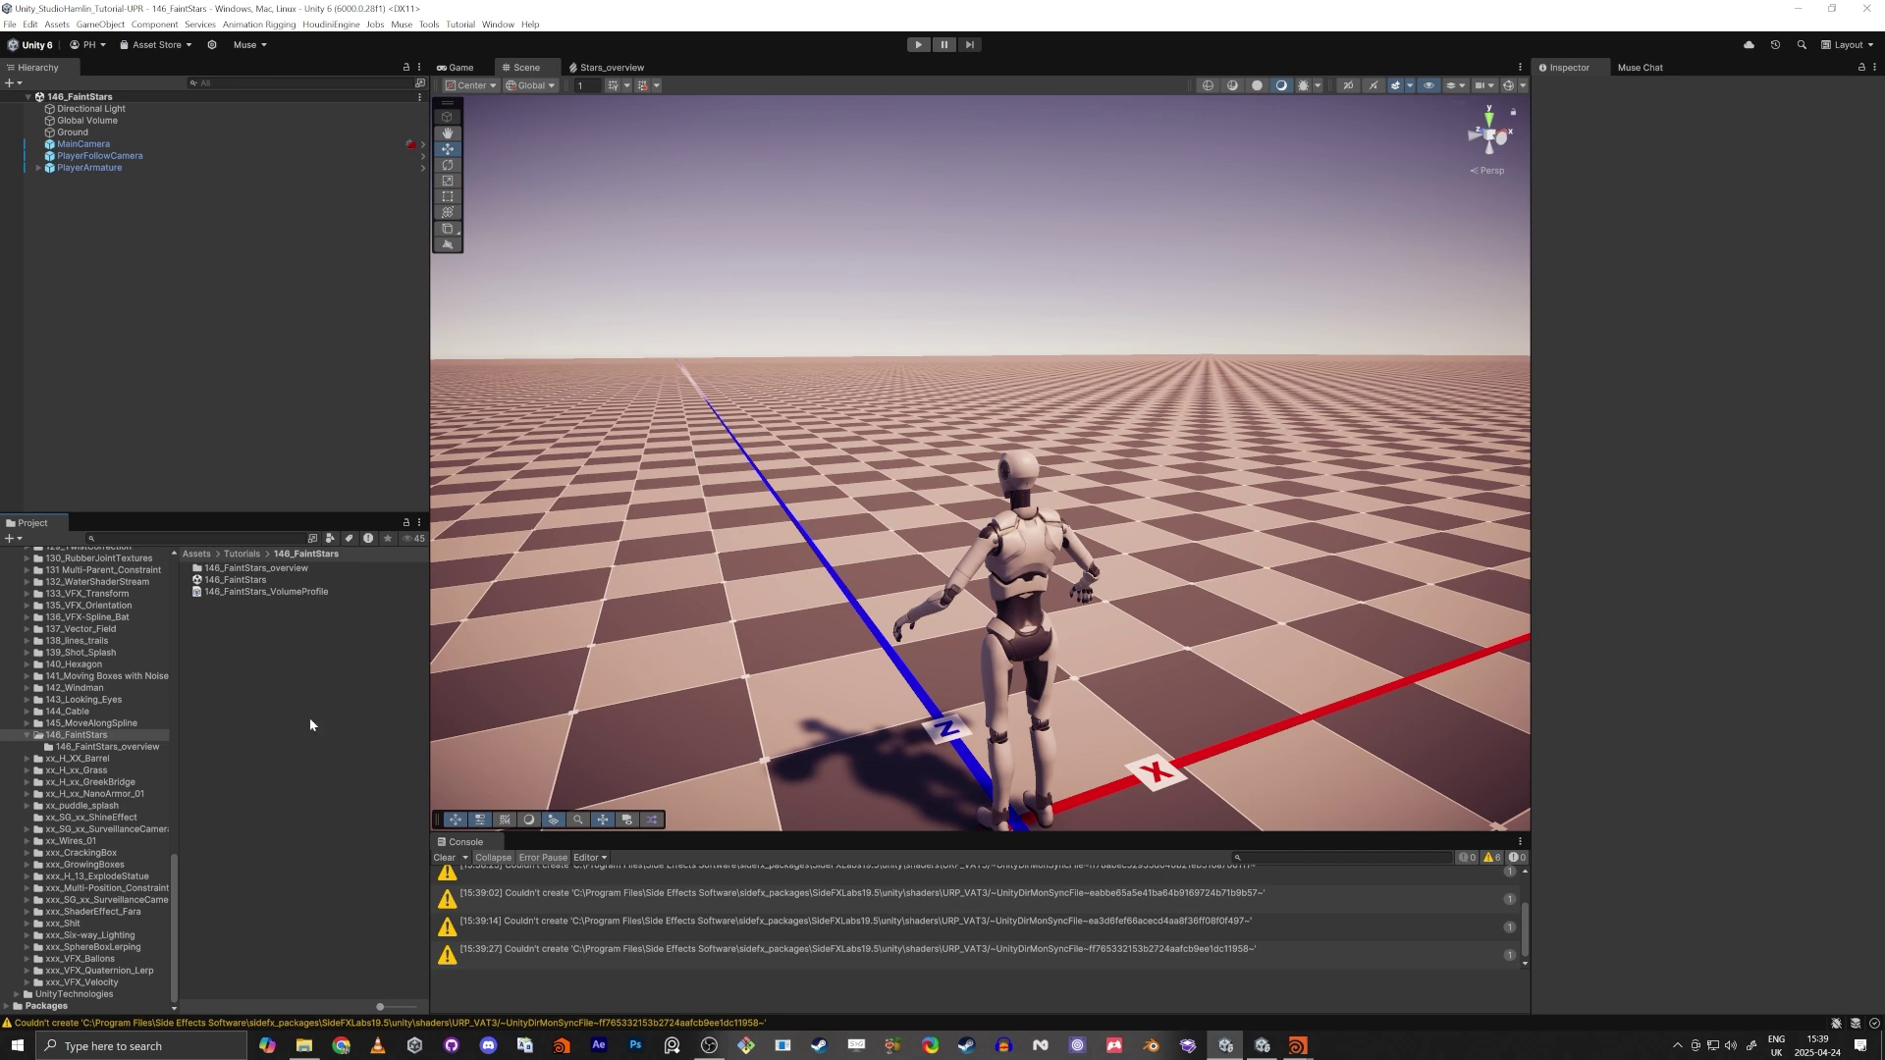
Switch to Houdini, save the scene as 146_FaintStars.hiplc in the Unity tutorial folder, and check for the file in Unity.
{"action": "key", "text": "alt+Tab"}
{"action": "left_click", "coordinate": [954, 430]}
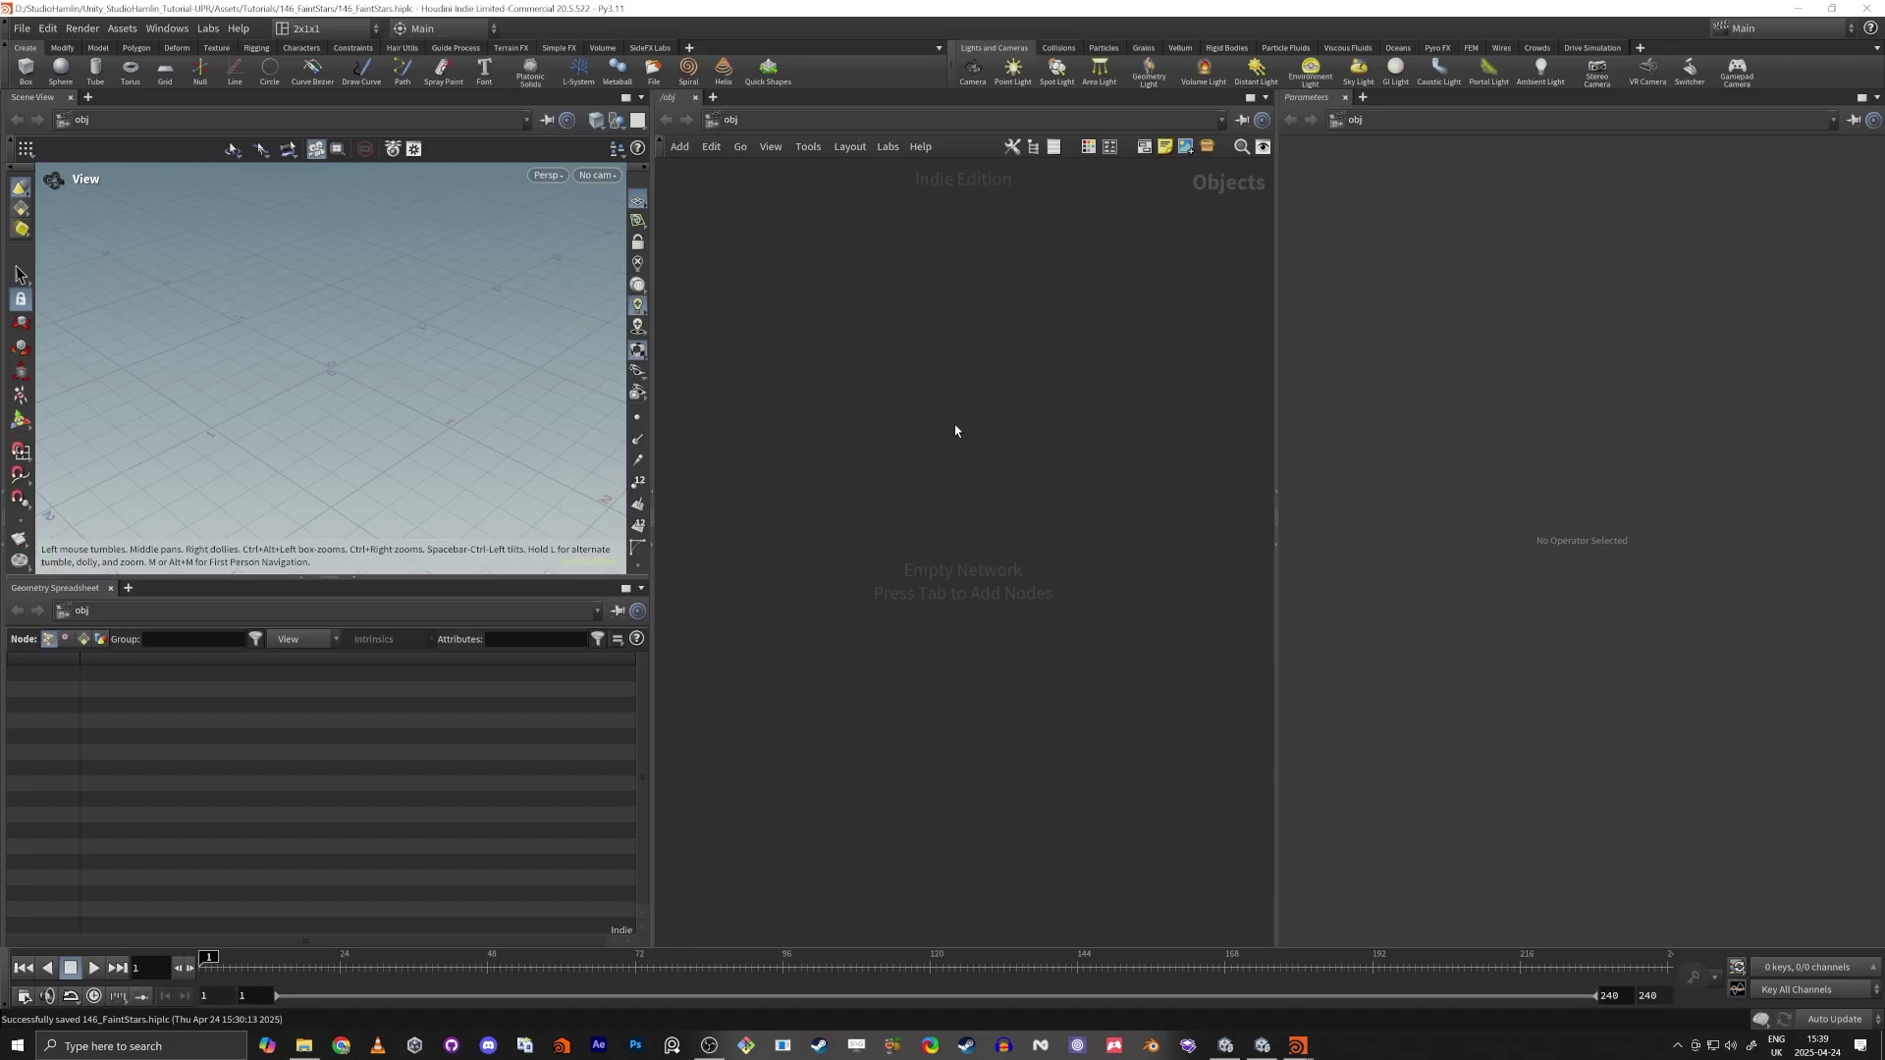
{"action": "left_click", "coordinate": [22, 28]}
{"action": "left_click", "coordinate": [84, 175]}
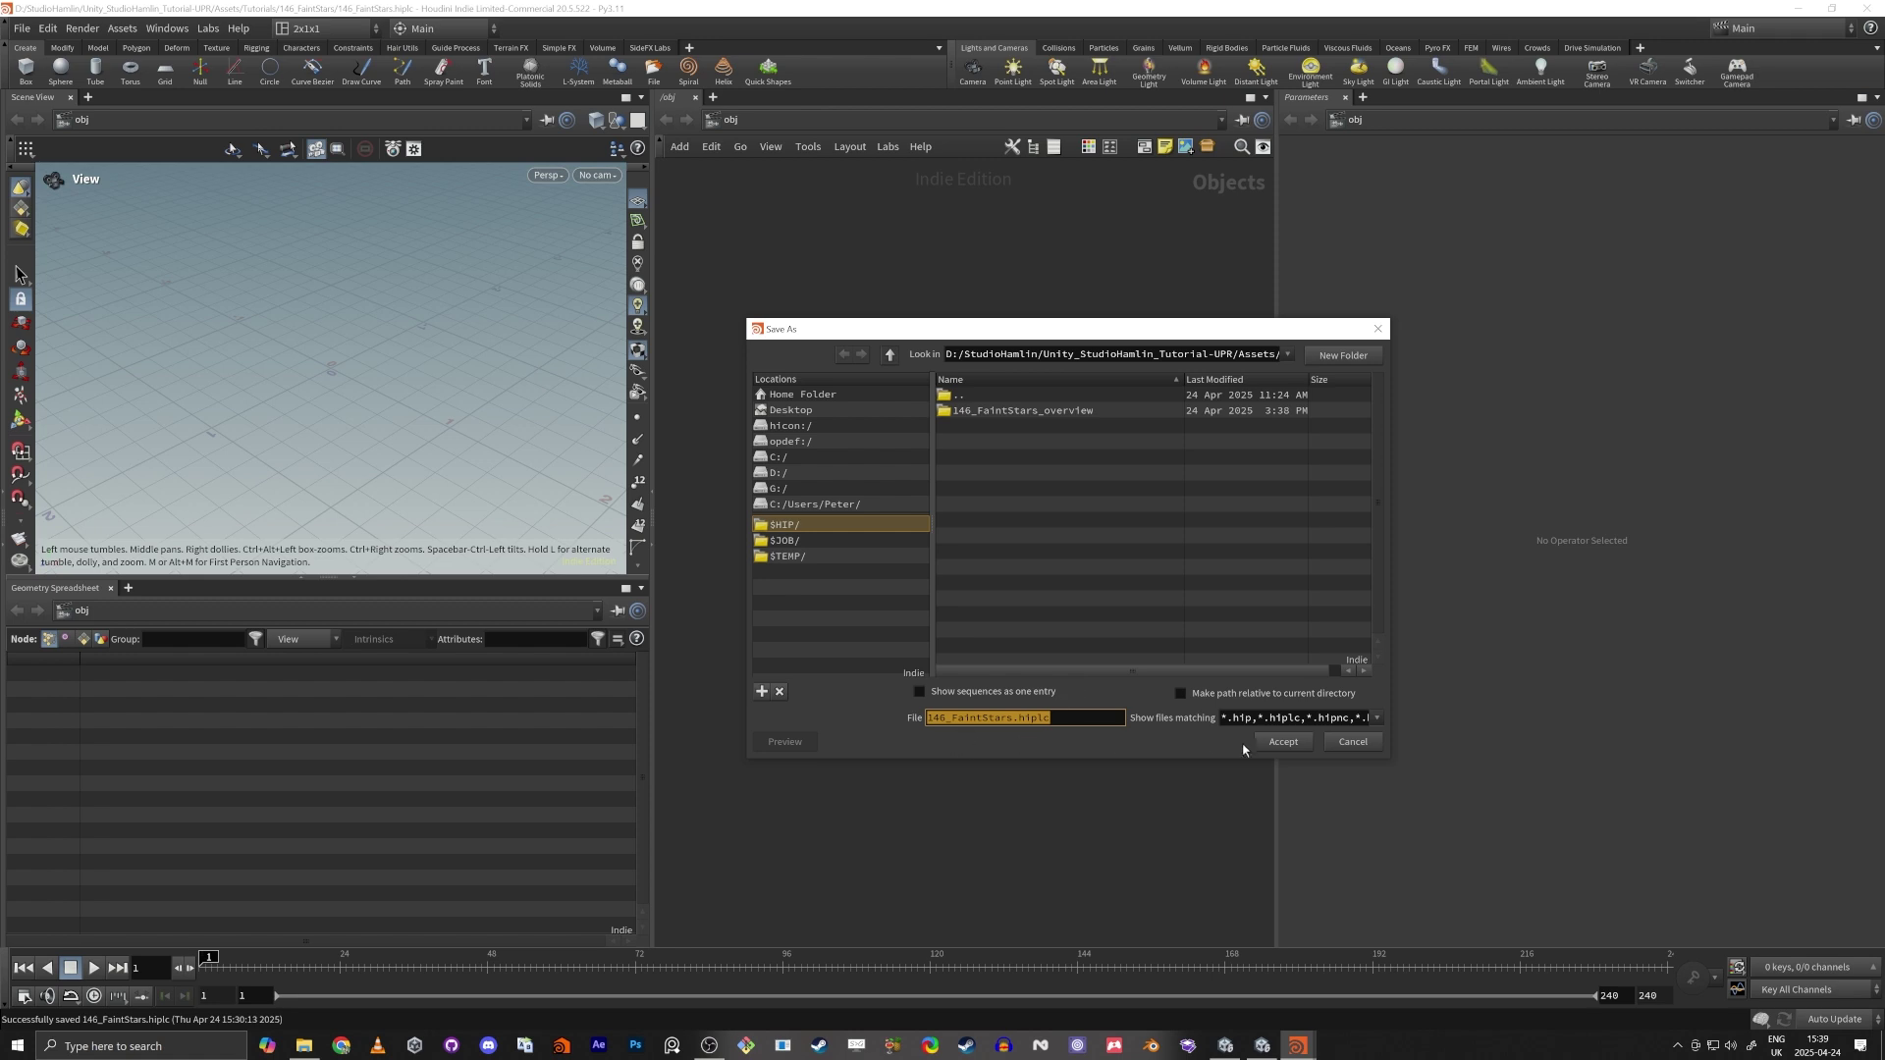
{"action": "left_click", "coordinate": [1276, 742]}
{"action": "key", "text": "alt+Tab"}
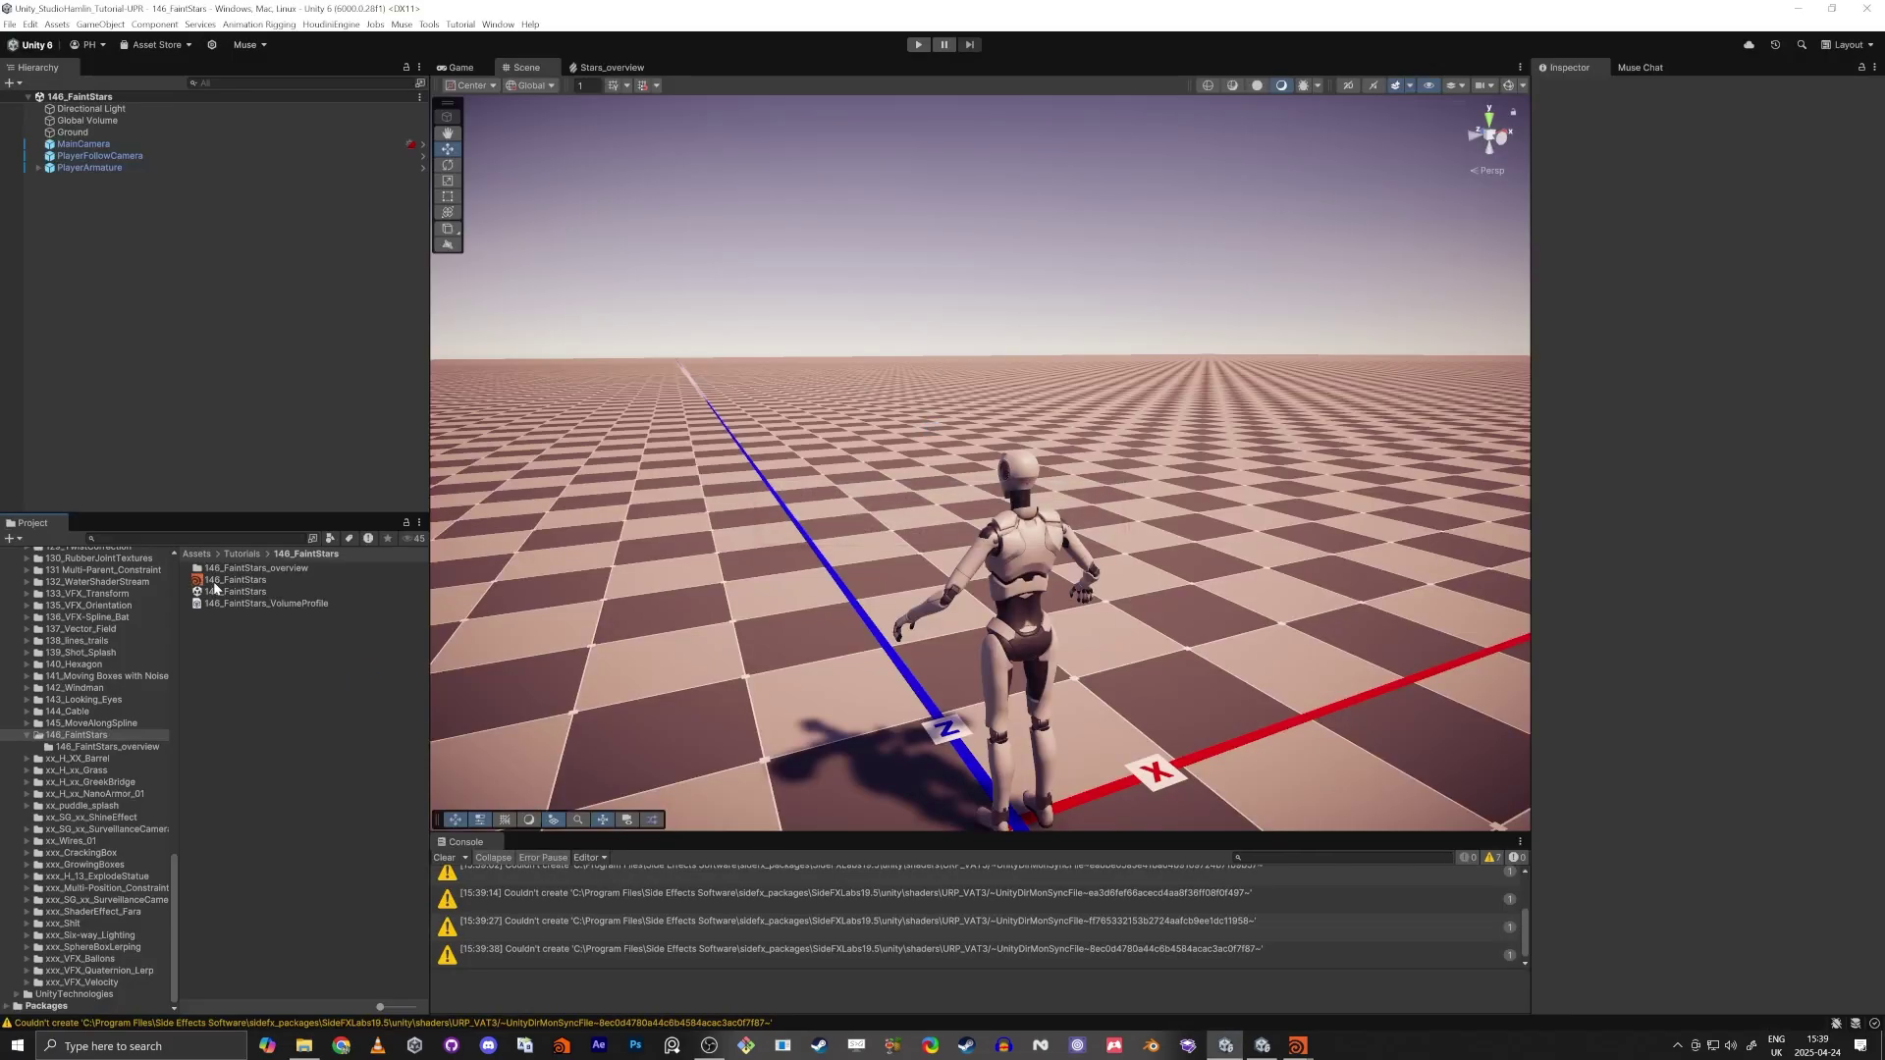
Return to Houdini, add a Geometry object to the empty object network and enter it.
{"action": "key", "text": "alt+Tab"}
{"action": "key", "text": "Tab"}
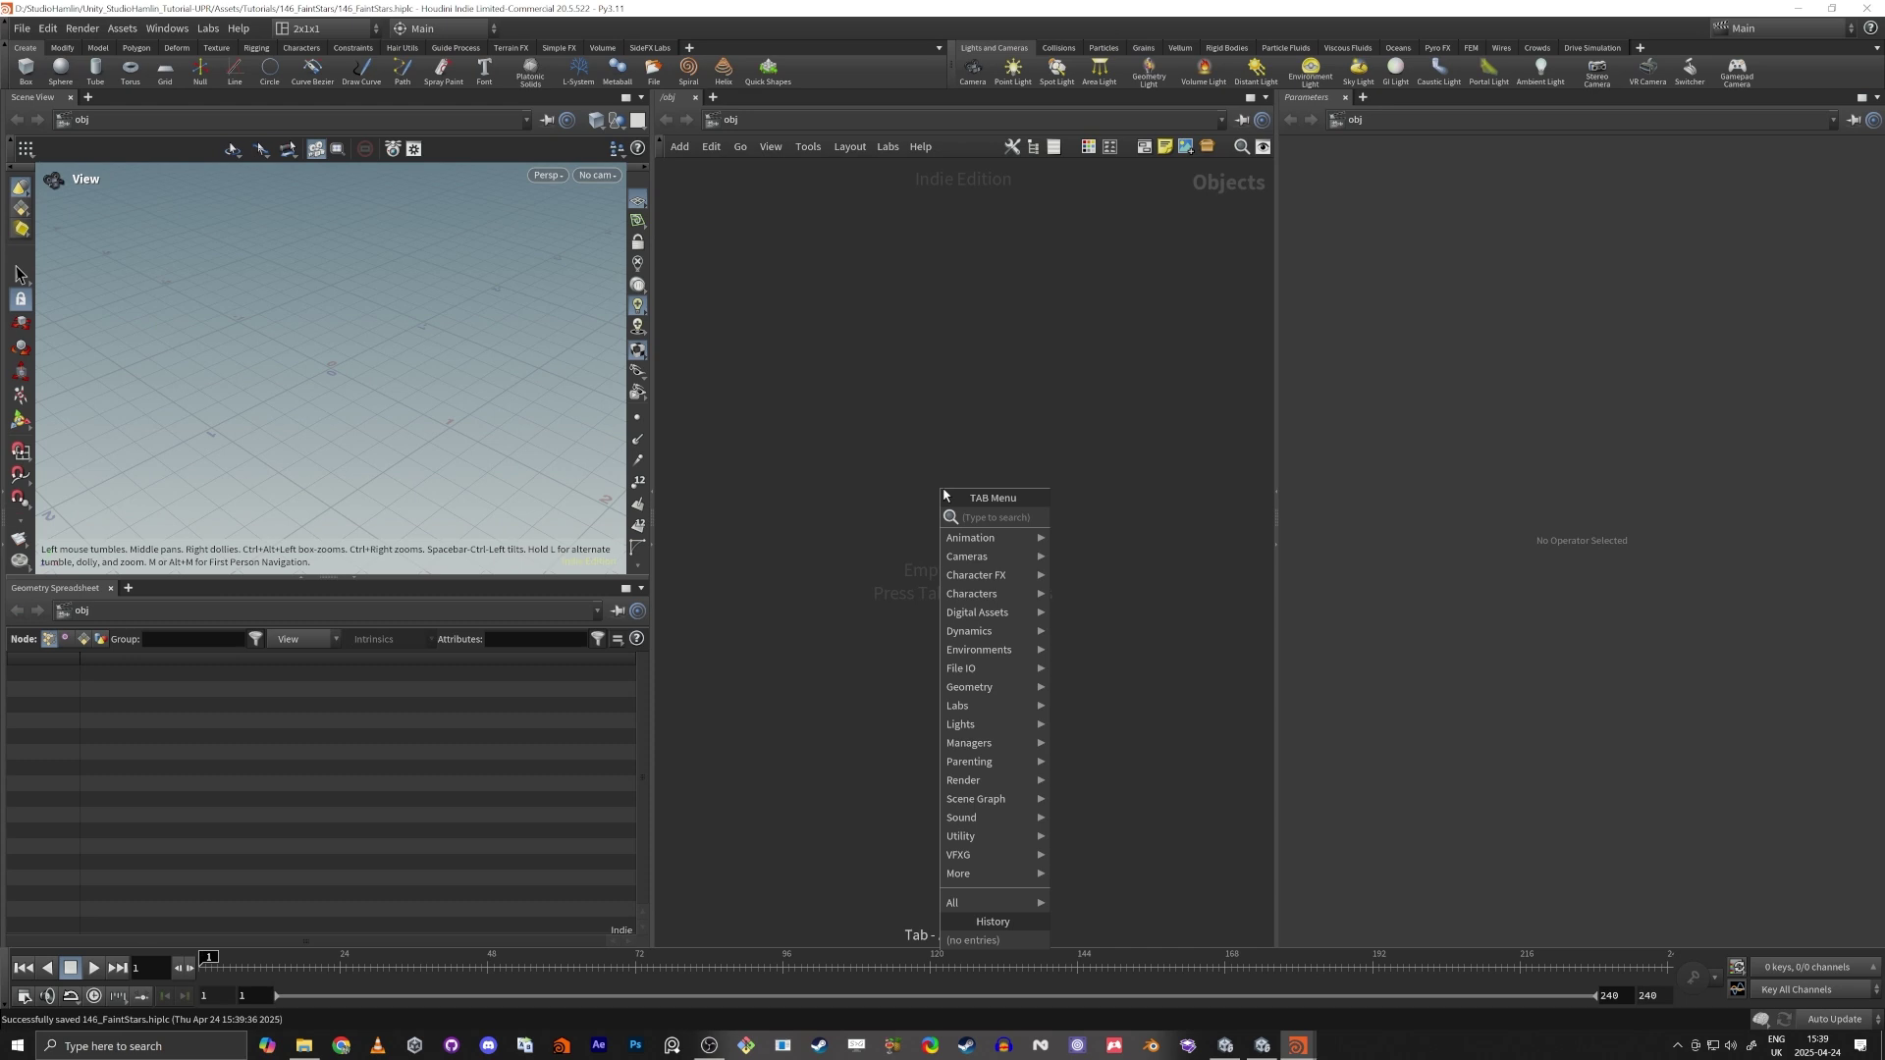
{"action": "type", "text": "geo"}
{"action": "key", "text": "Return"}
{"action": "left_click", "coordinate": [945, 491]}
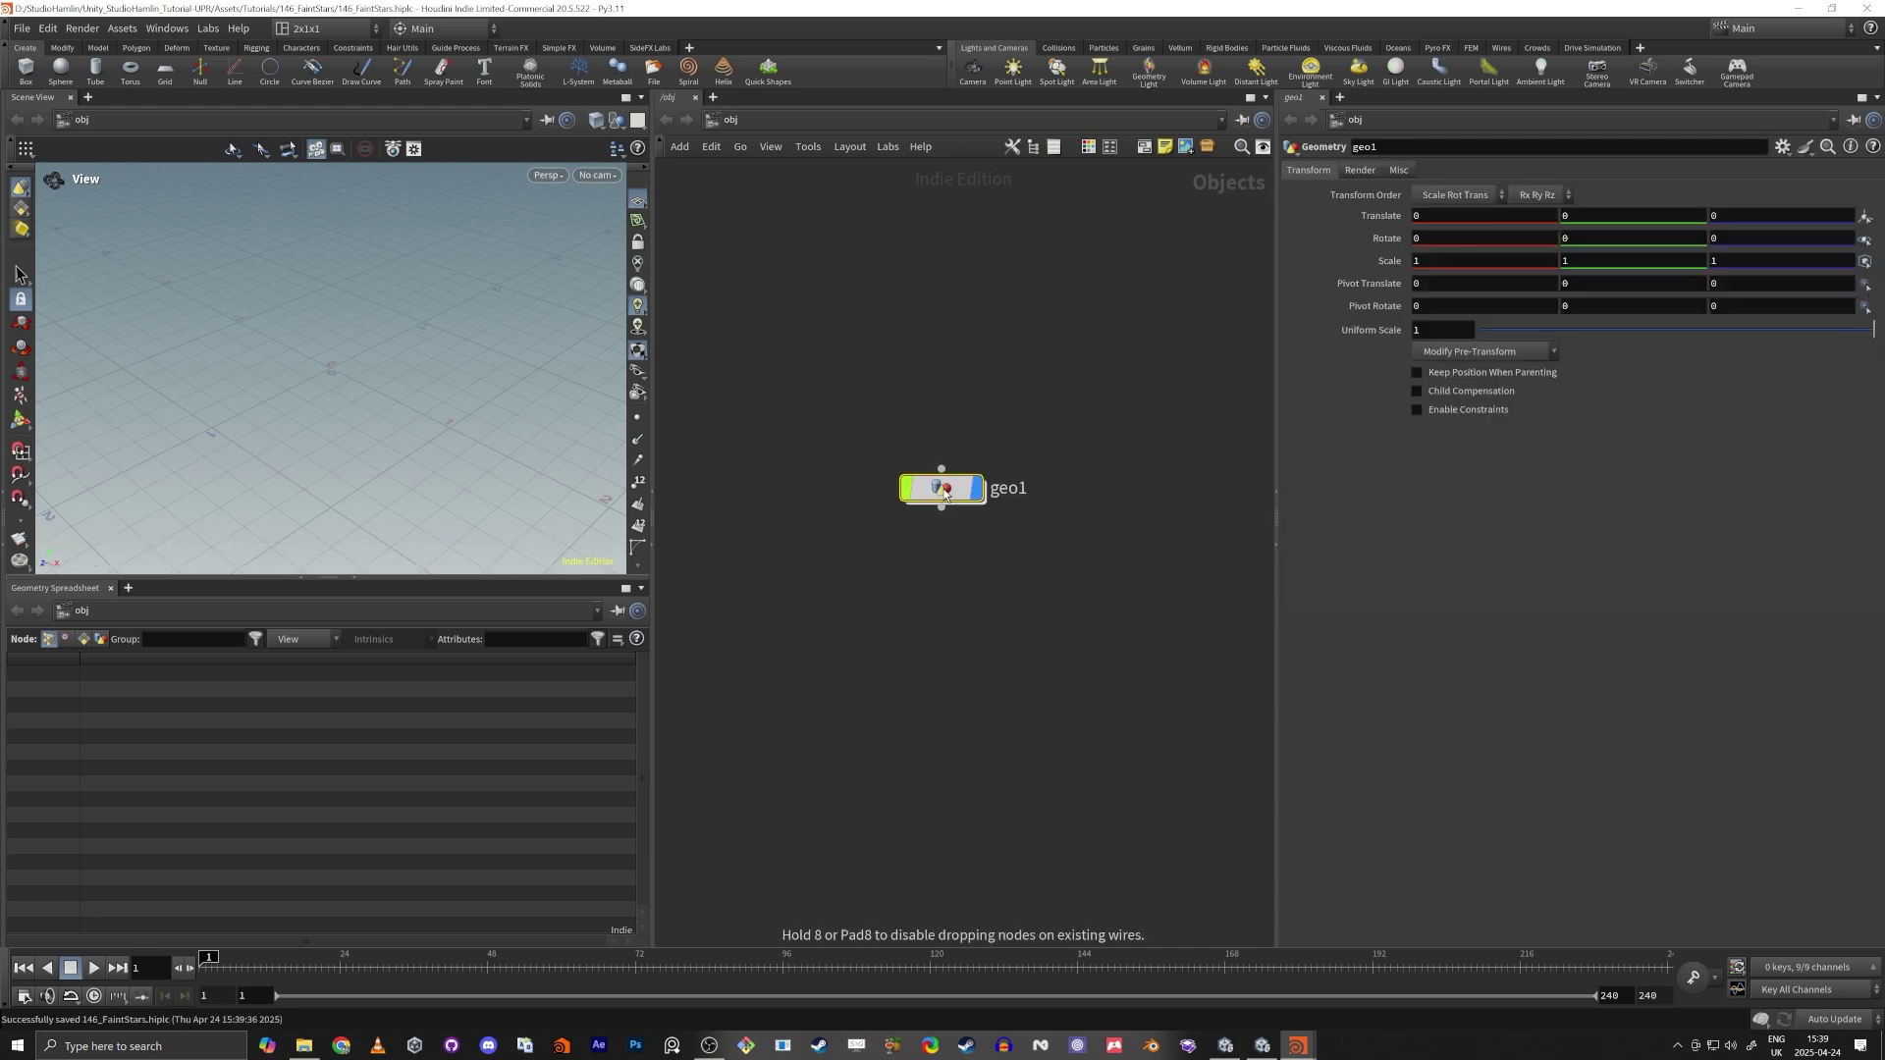
{"action": "double_click", "coordinate": [942, 489]}
Add a Labs Star node inside the geometry network and frame the star from the front in the viewport.
{"action": "key", "text": "Tab"}
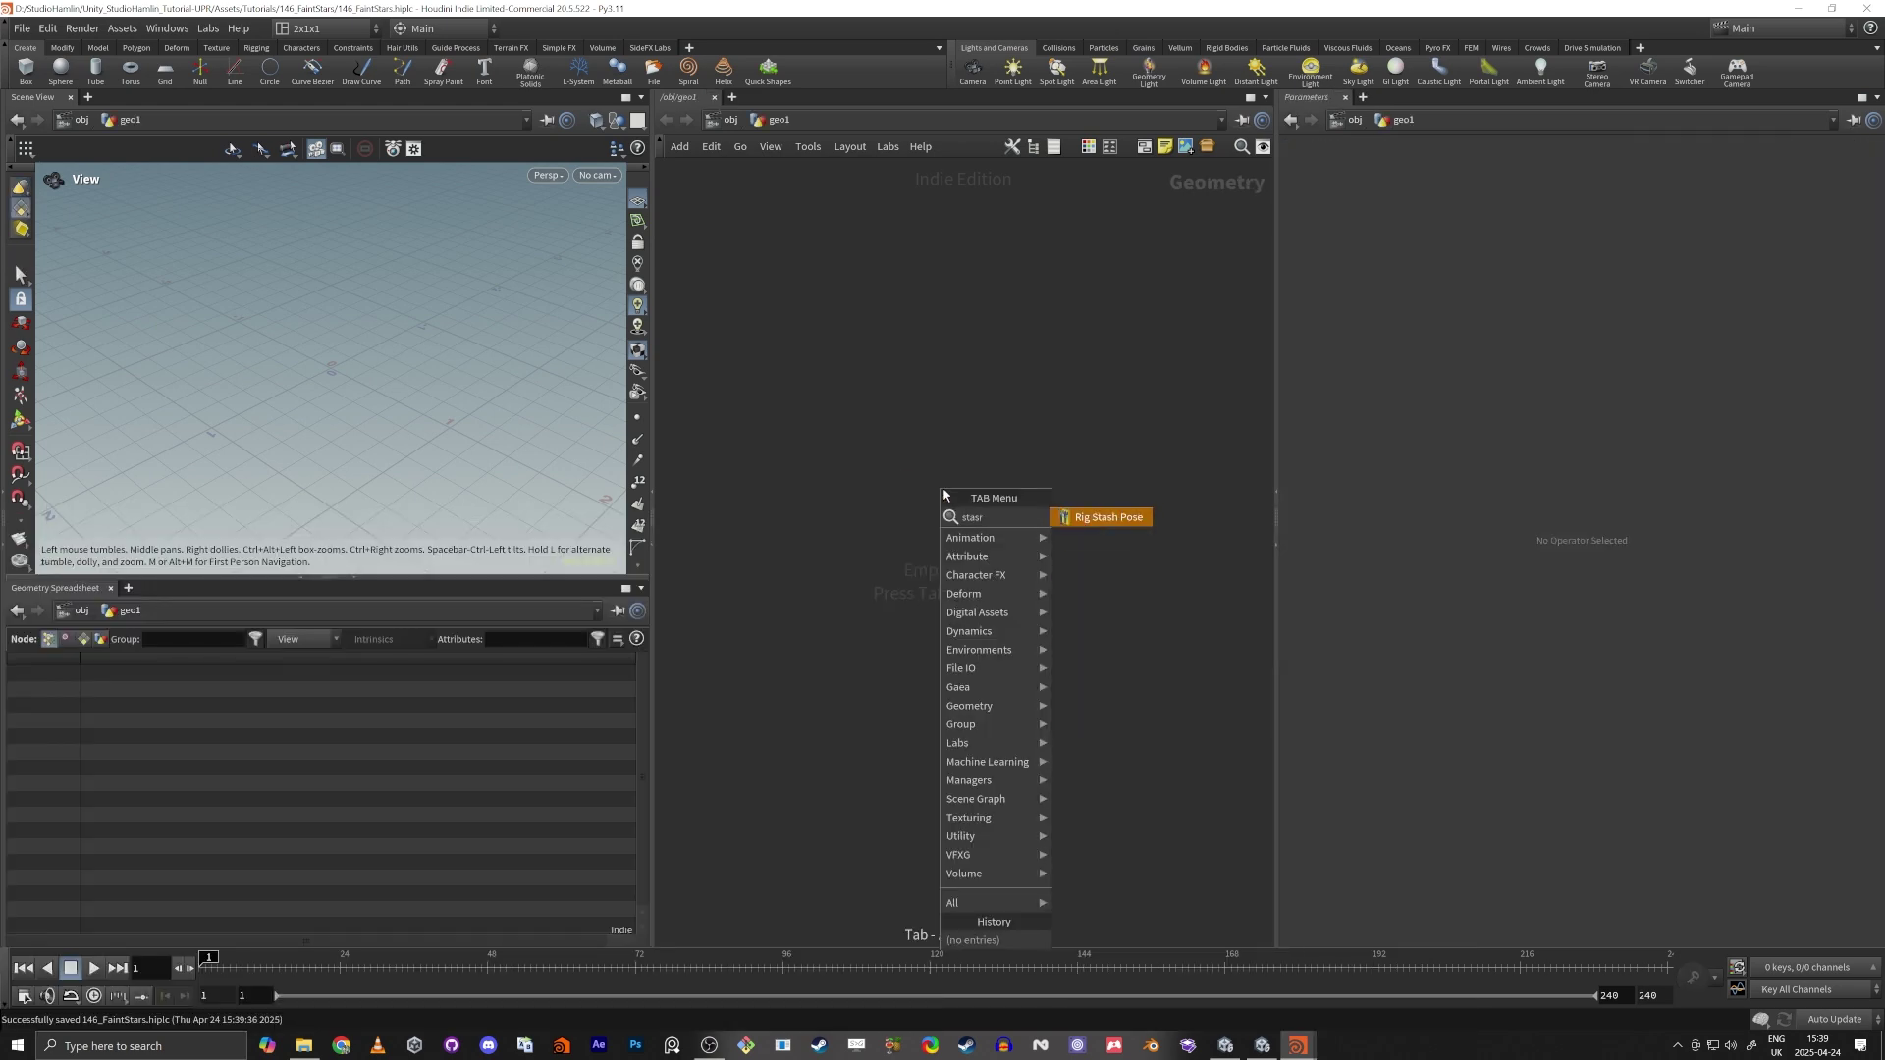
{"action": "type", "text": "stasr"}
{"action": "key", "text": "BackSpace"}
{"action": "key", "text": "BackSpace"}
{"action": "type", "text": "r"}
{"action": "key", "text": "Down"}
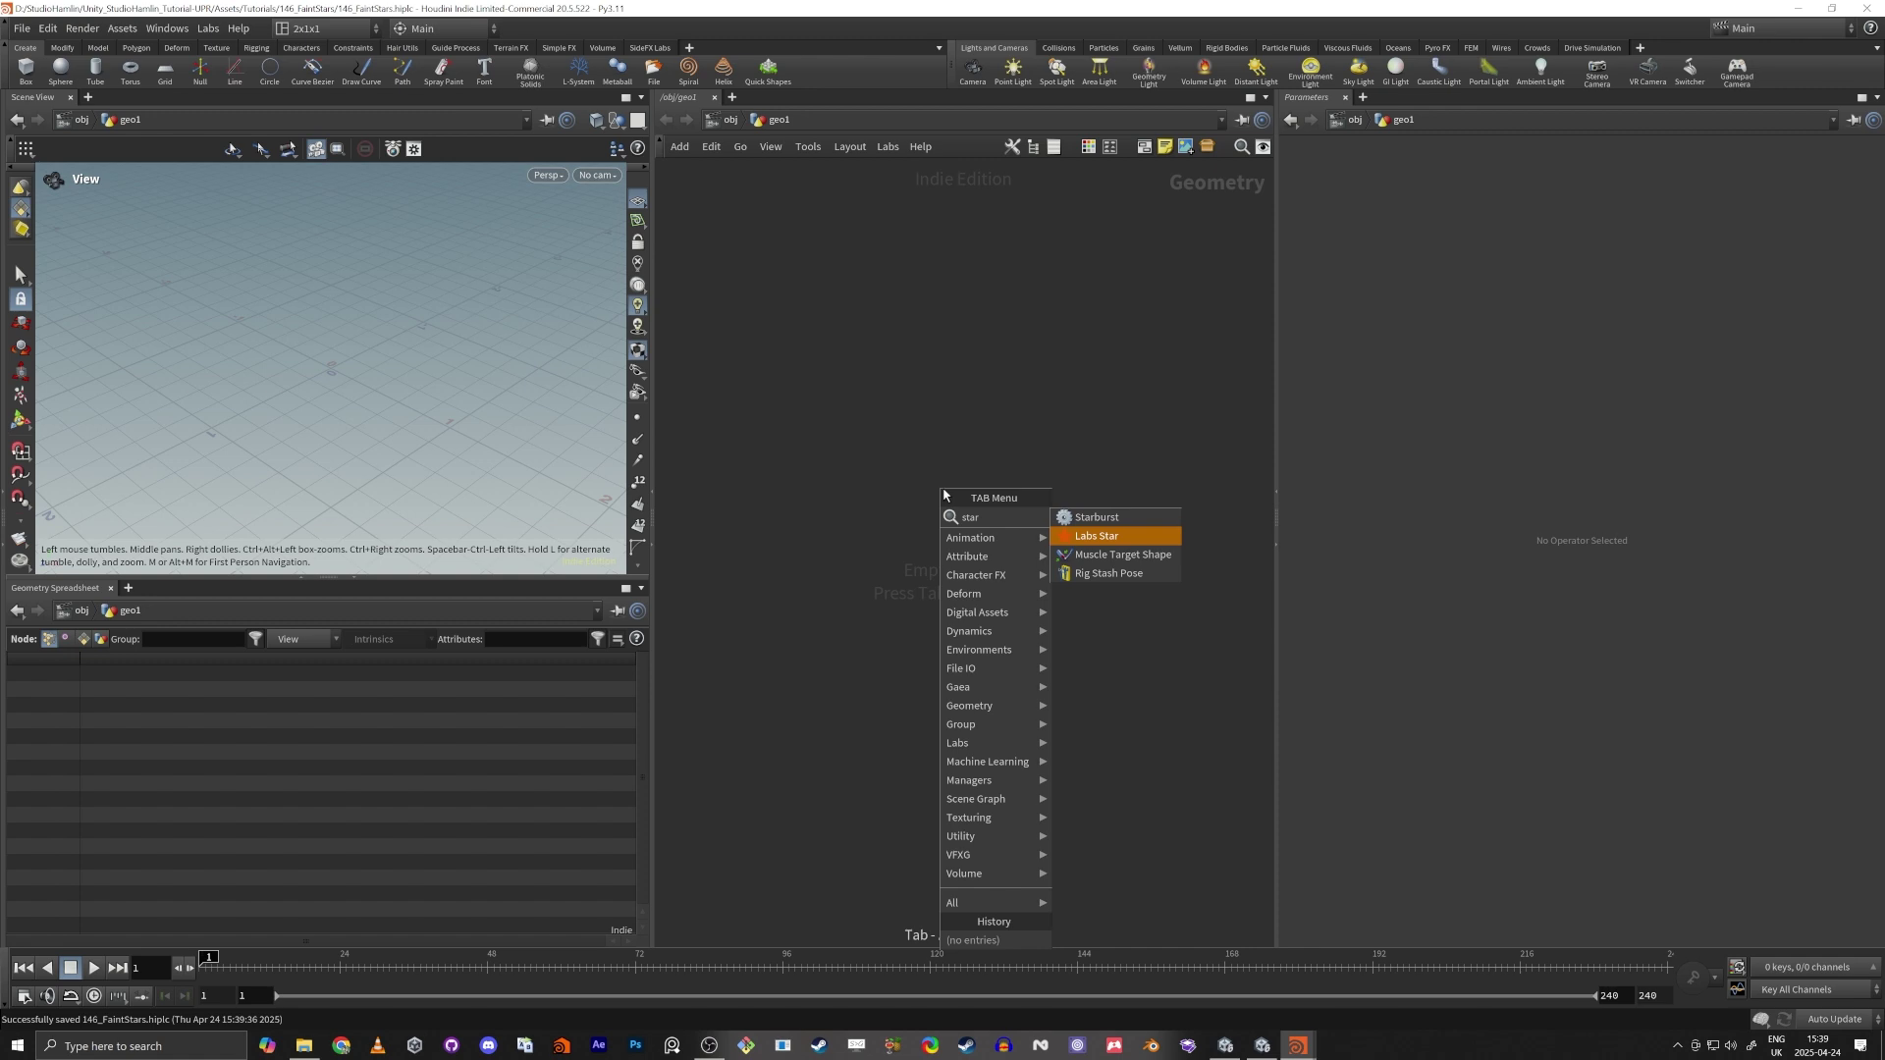
{"action": "key", "text": "Return"}
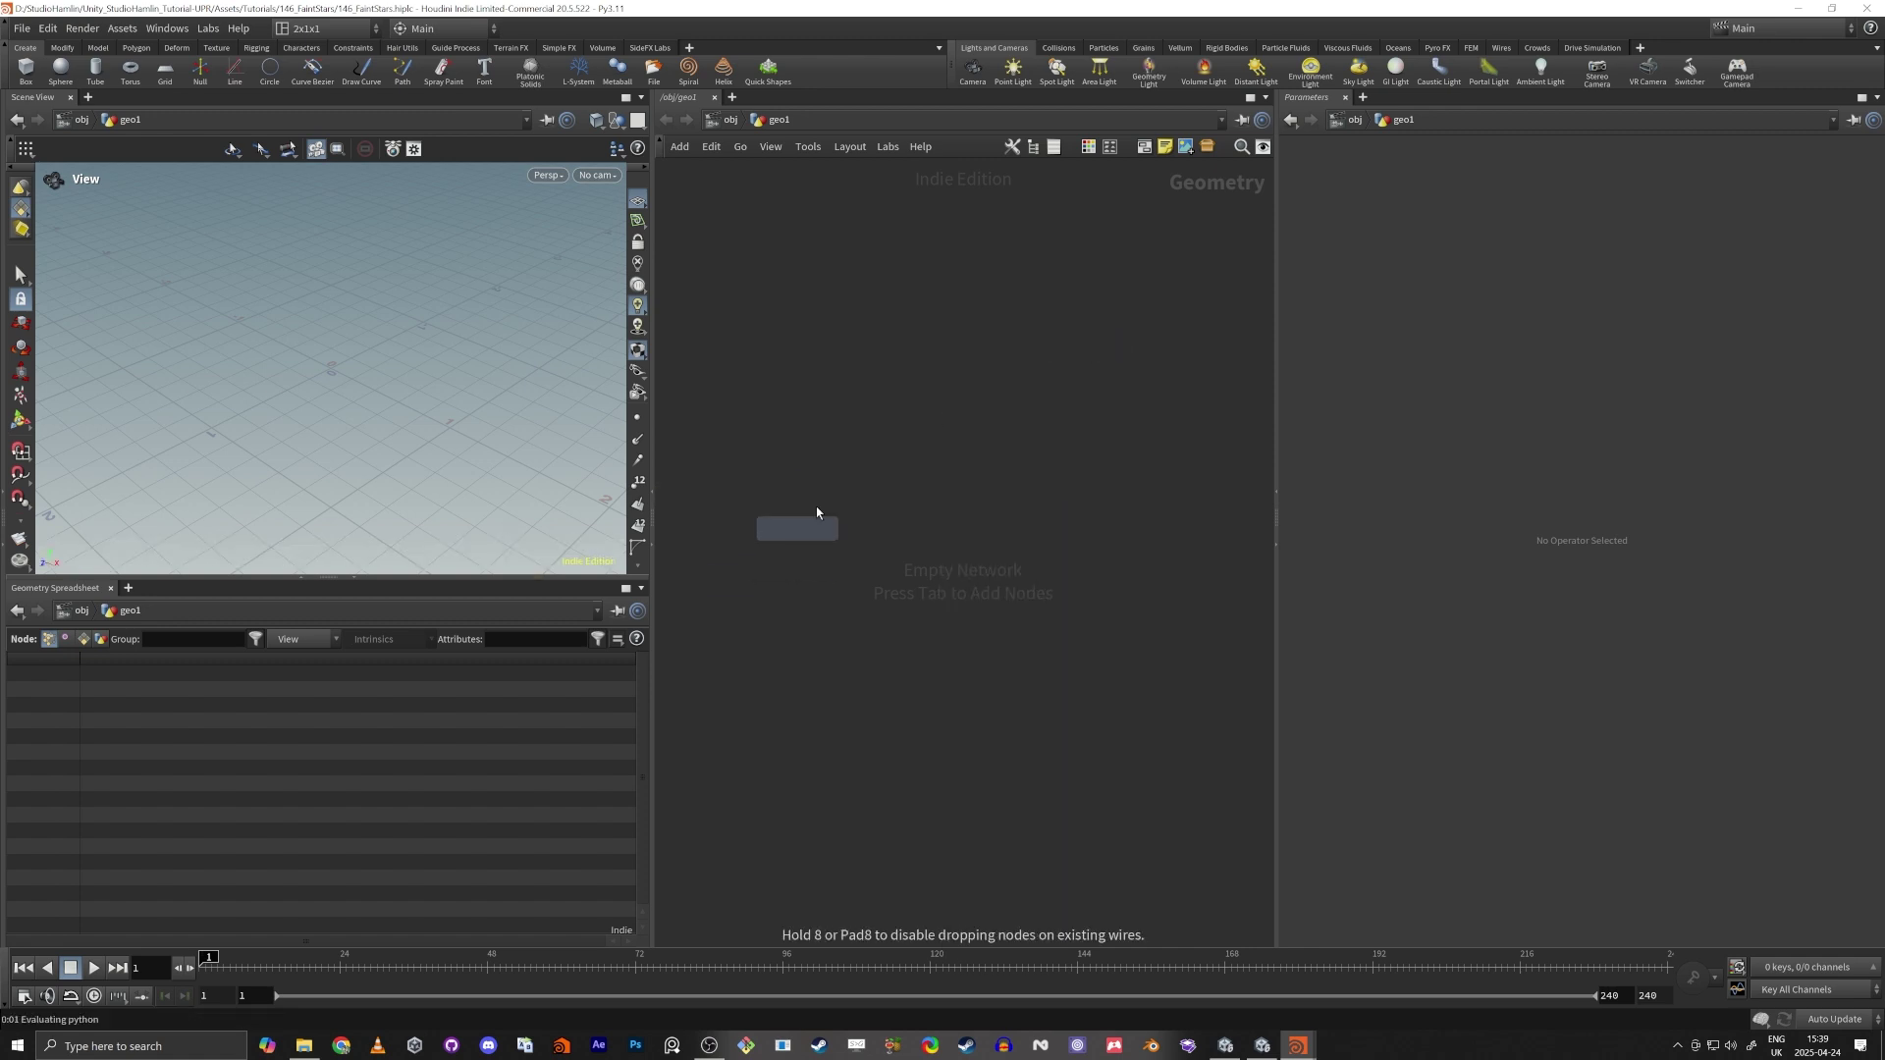
{"action": "left_click", "coordinate": [936, 475]}
{"action": "key", "text": "f"}
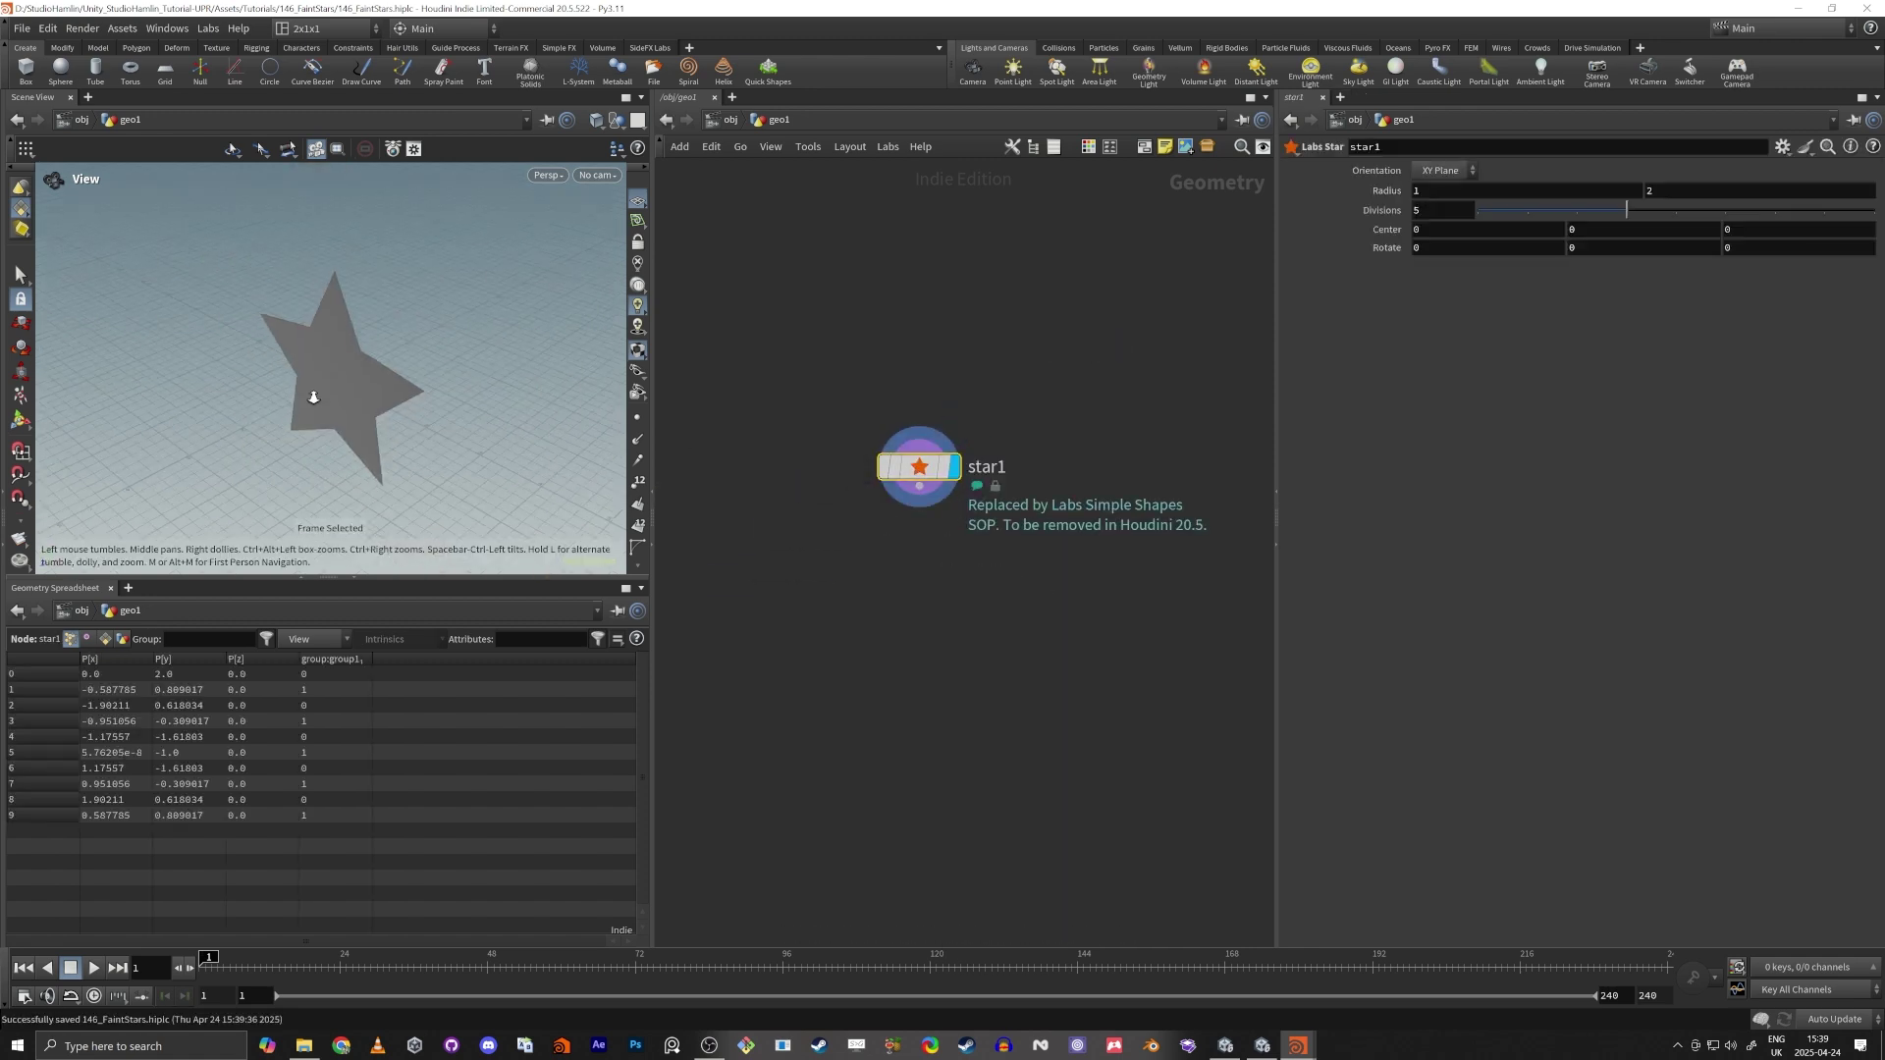
{"action": "left_click_drag", "start_coordinate": [308, 392], "coordinate": [504, 376]}
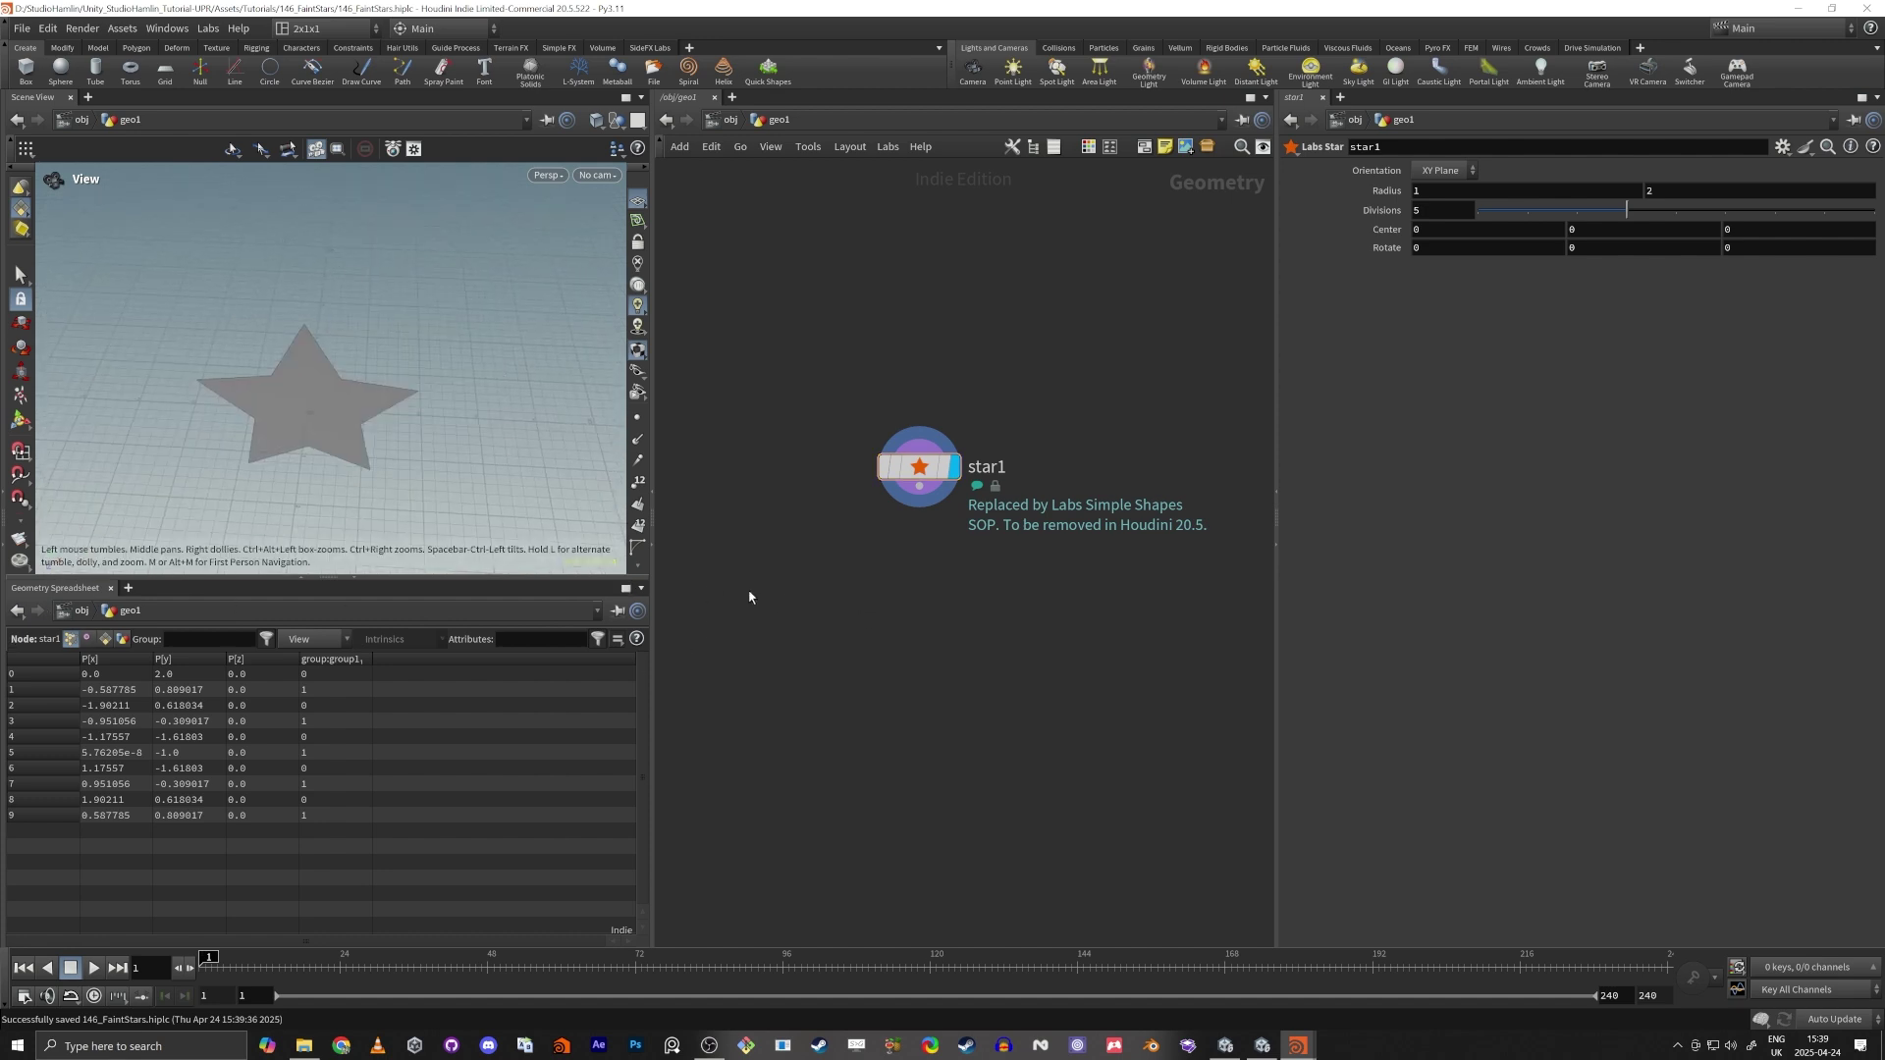
Switch to Unity, open the 146_FaintStars_Overview scene and examine the ring of stars around the character's head from several angles.
{"action": "left_click_drag", "start_coordinate": [242, 369], "coordinate": [316, 370]}
{"action": "key", "text": "alt+Tab"}
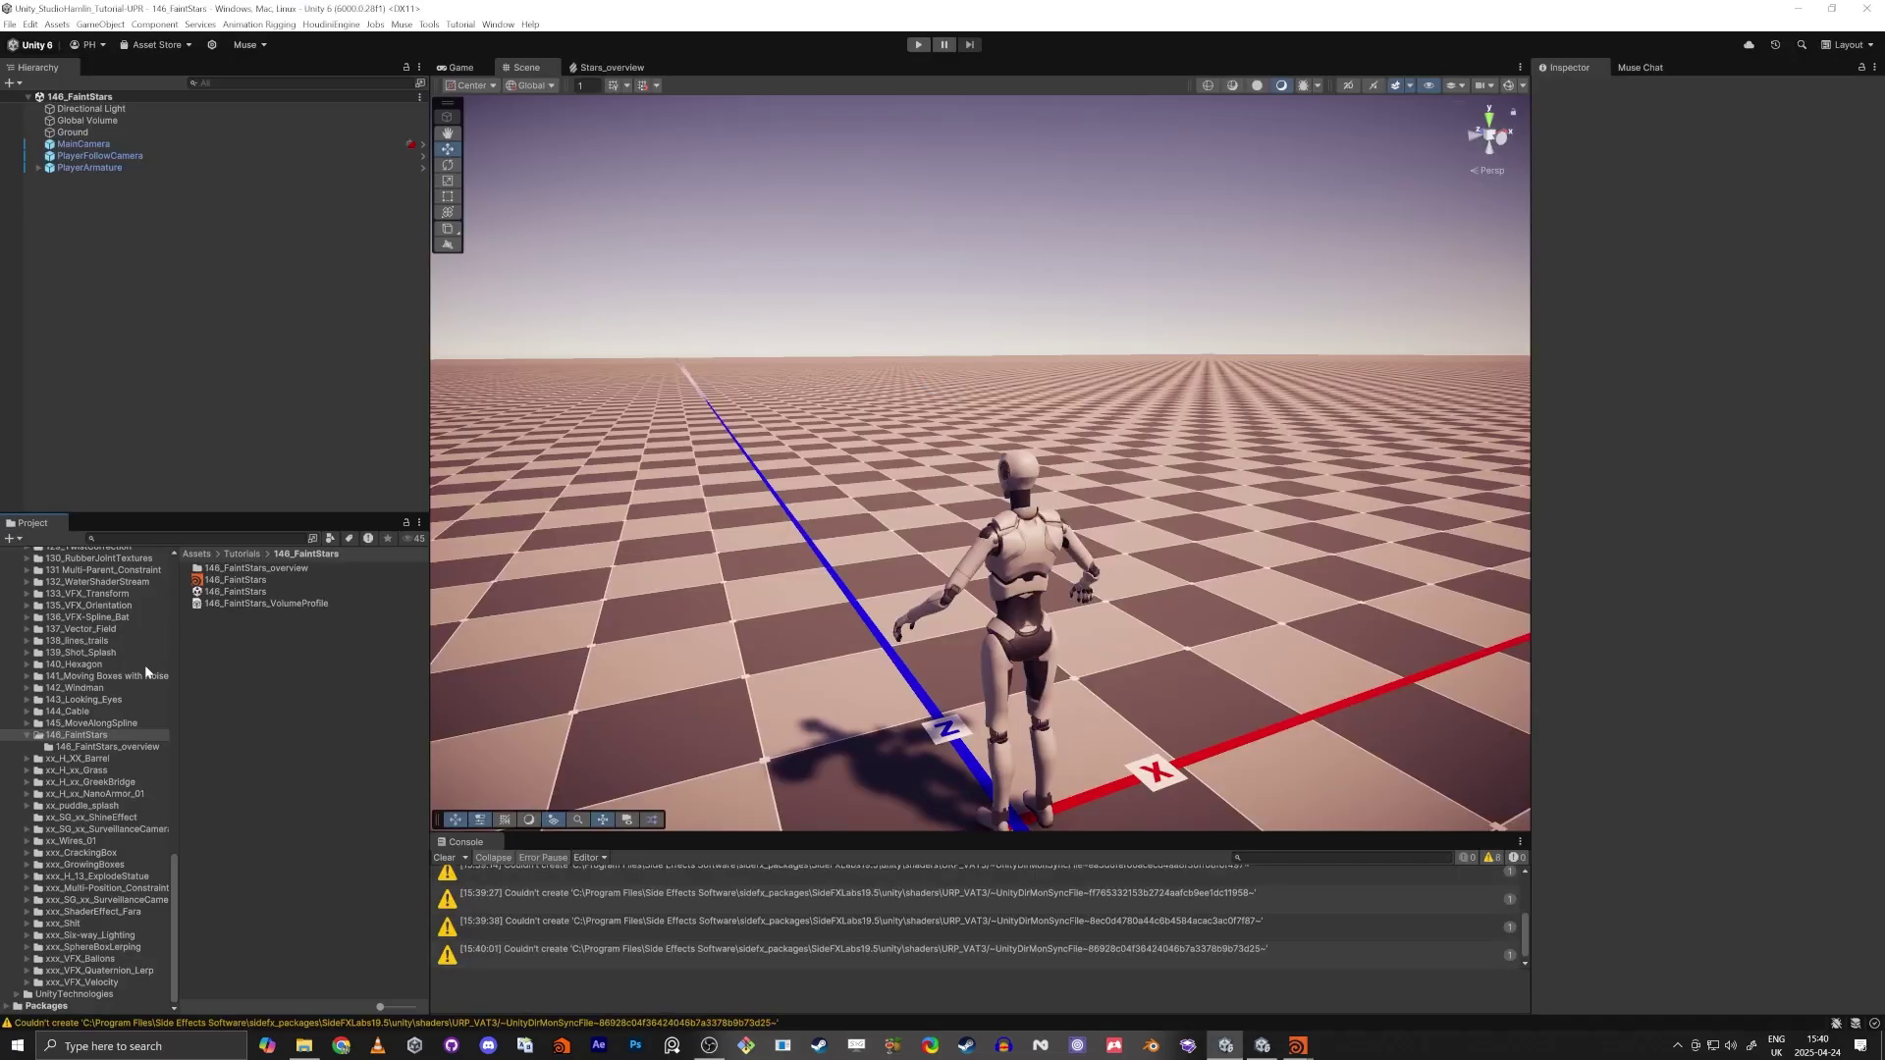
{"action": "left_click", "coordinate": [118, 748]}
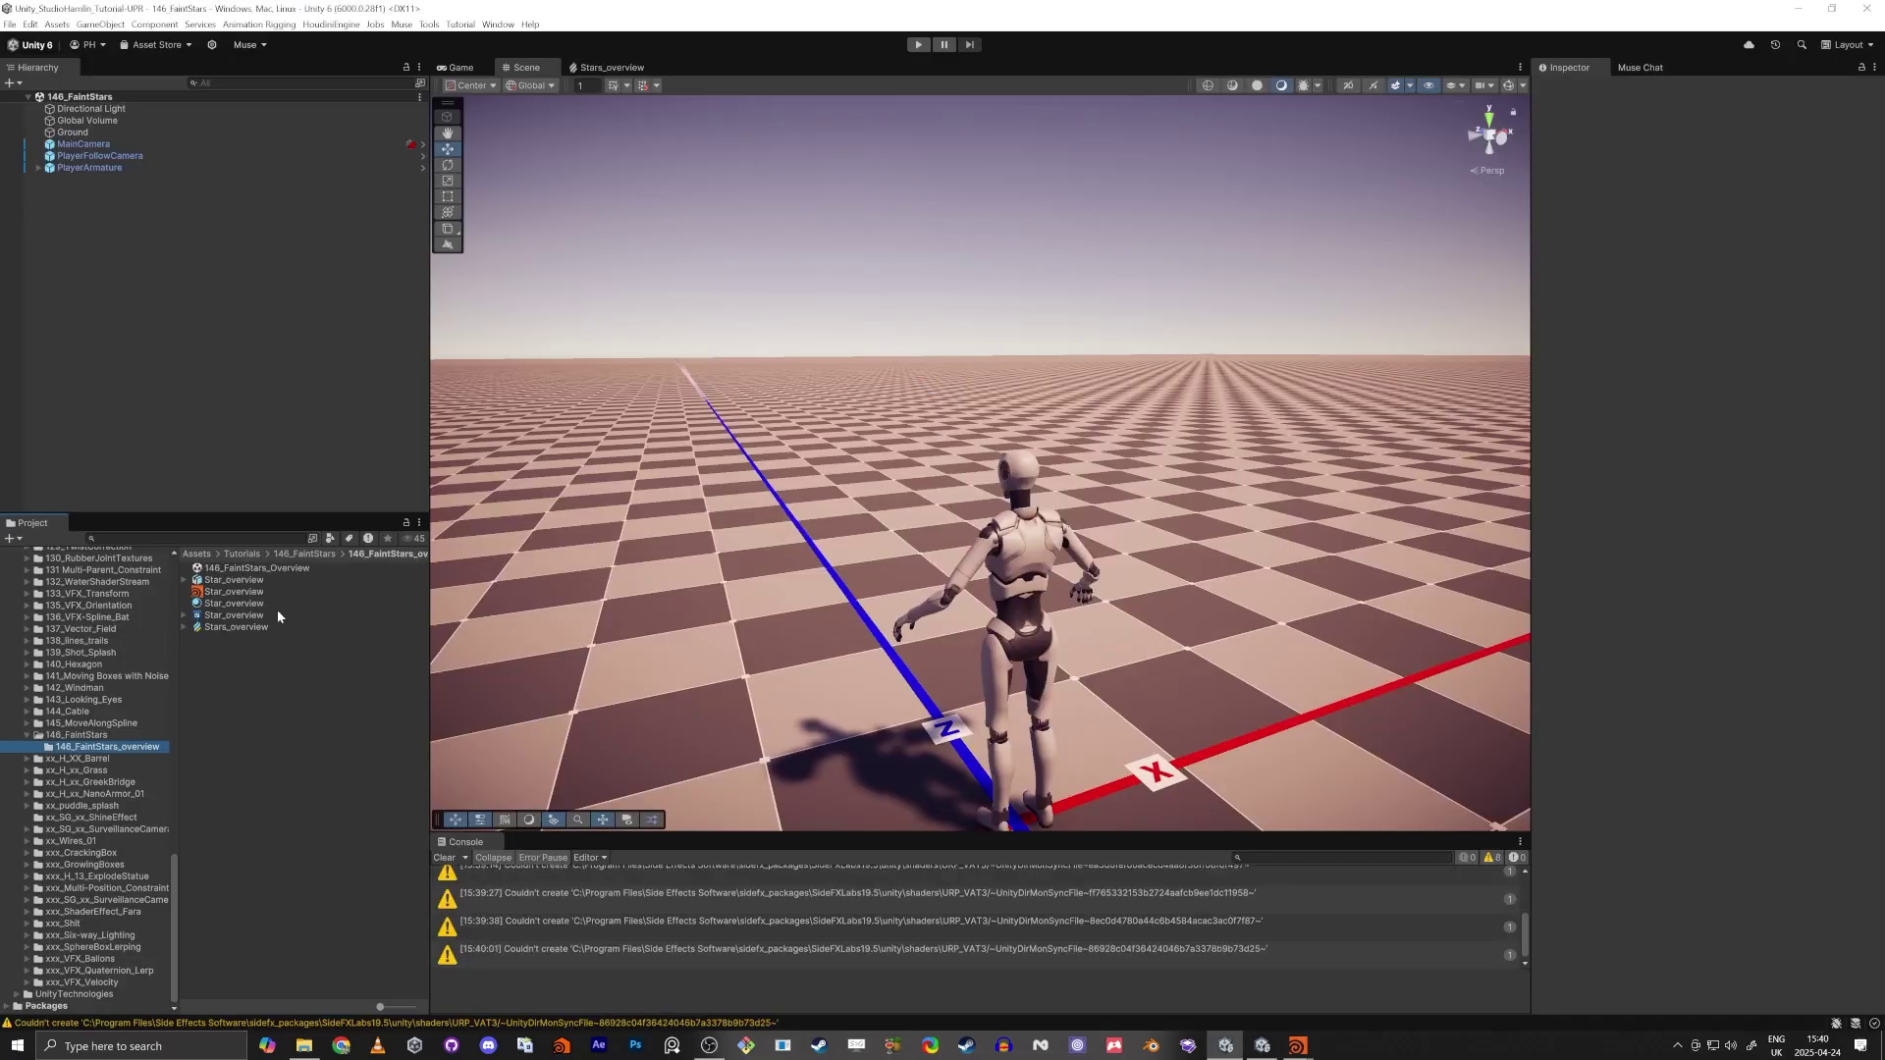
{"action": "left_click", "coordinate": [236, 570]}
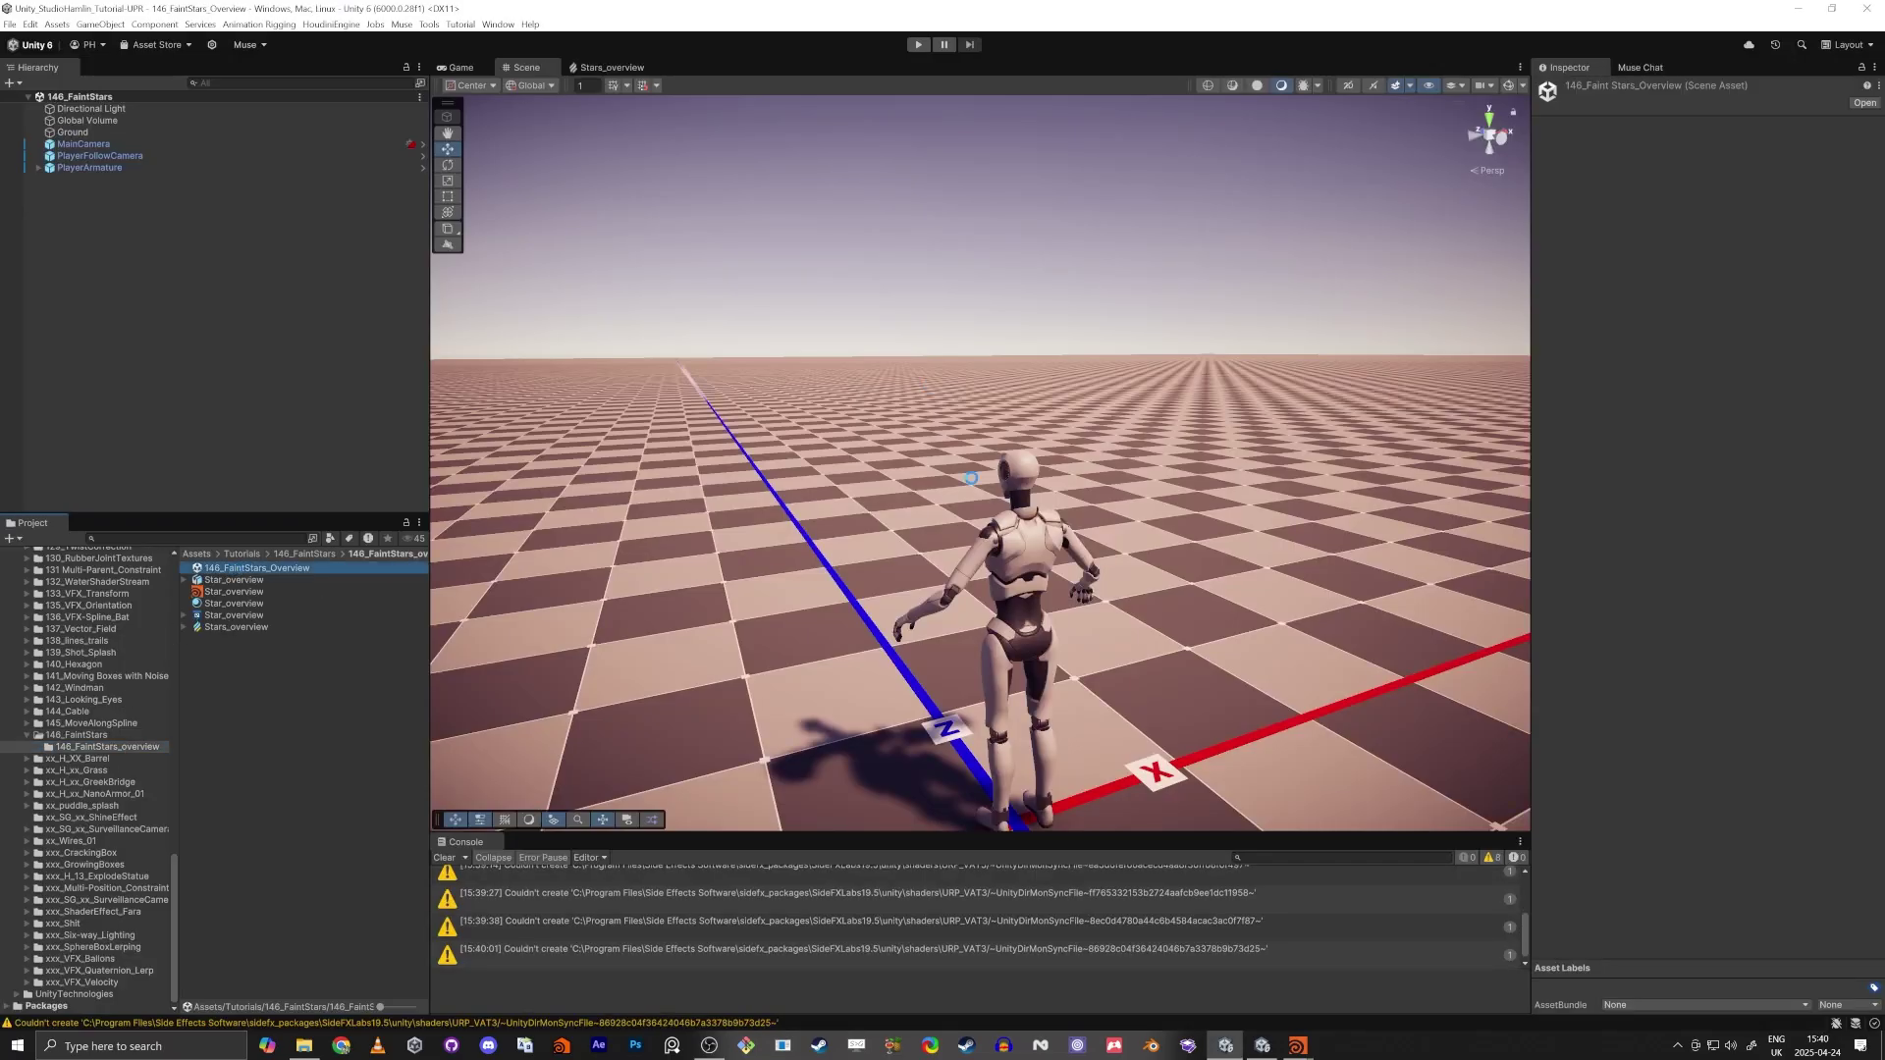
{"action": "key", "text": "w"}
{"action": "right_click_drag", "start_coordinate": [970, 478], "coordinate": [1210, 729]}
{"action": "key", "text": "s"}
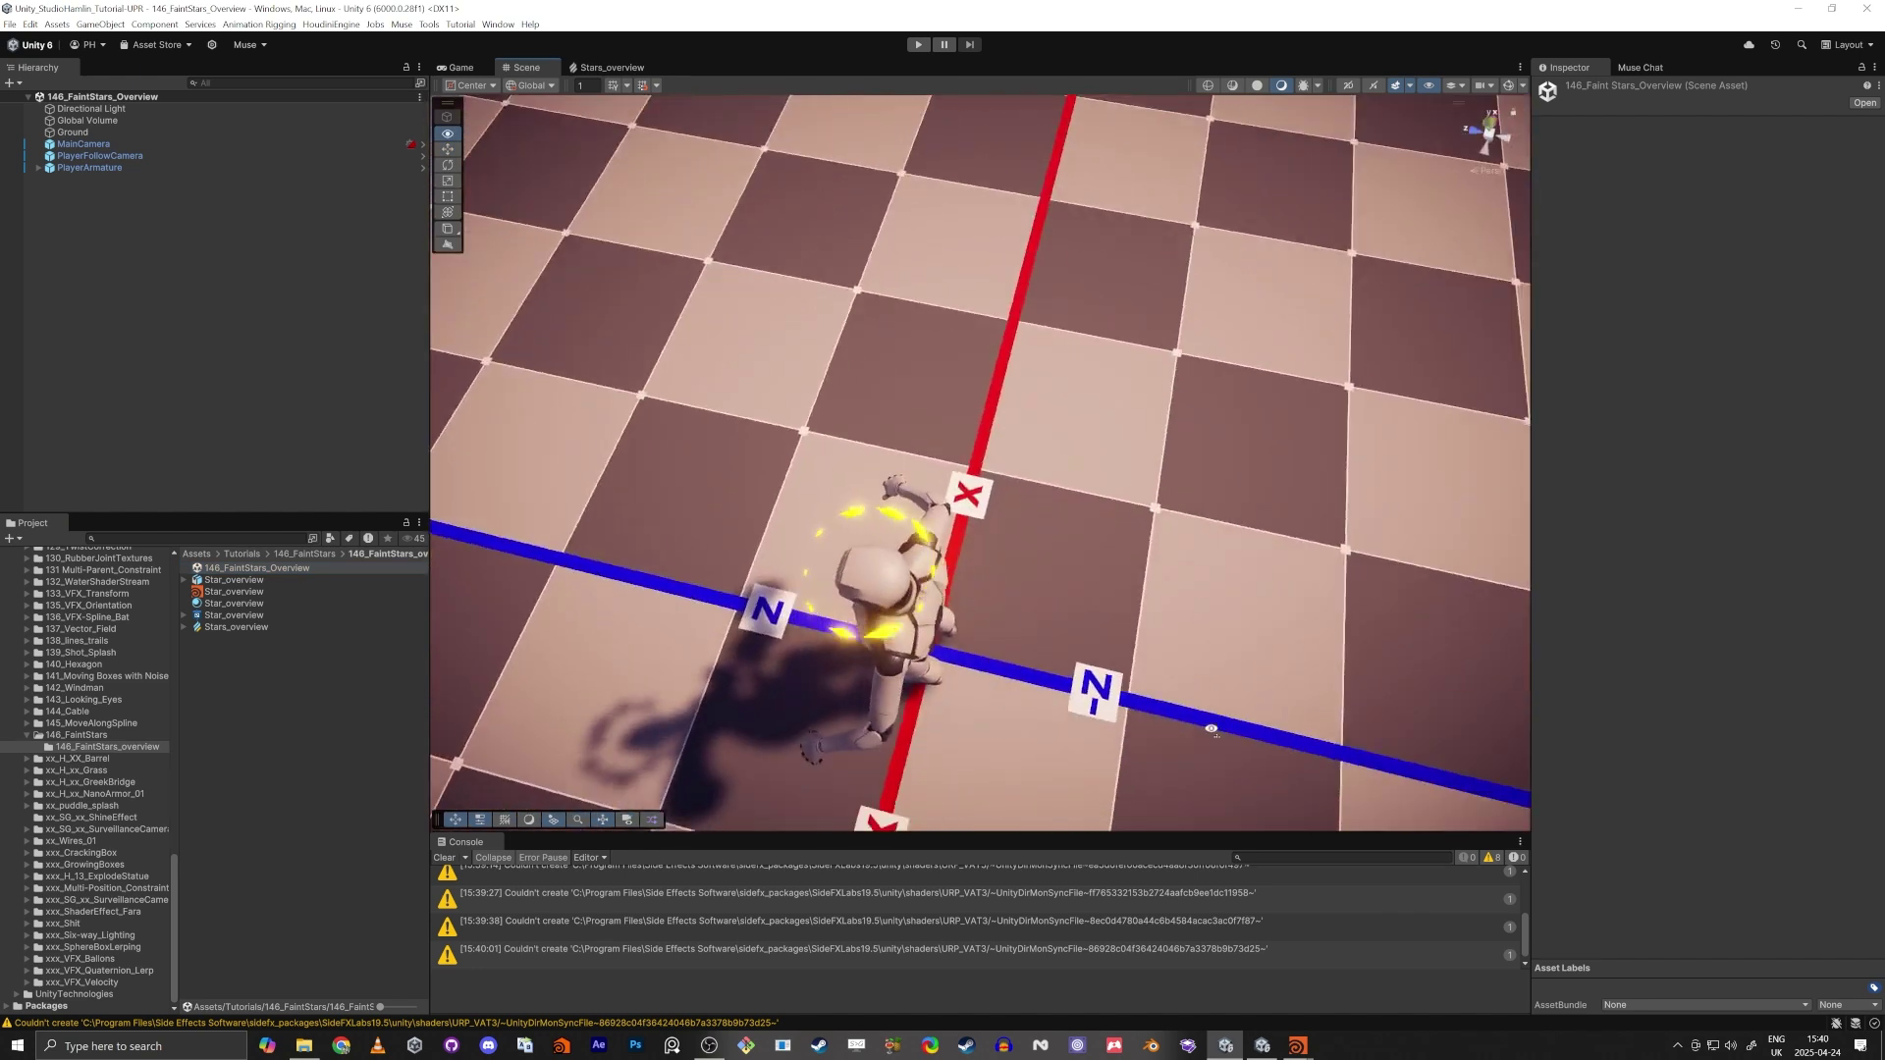
{"action": "left_click_drag", "start_coordinate": [1211, 729], "coordinate": [965, 606], "text": "alt"}
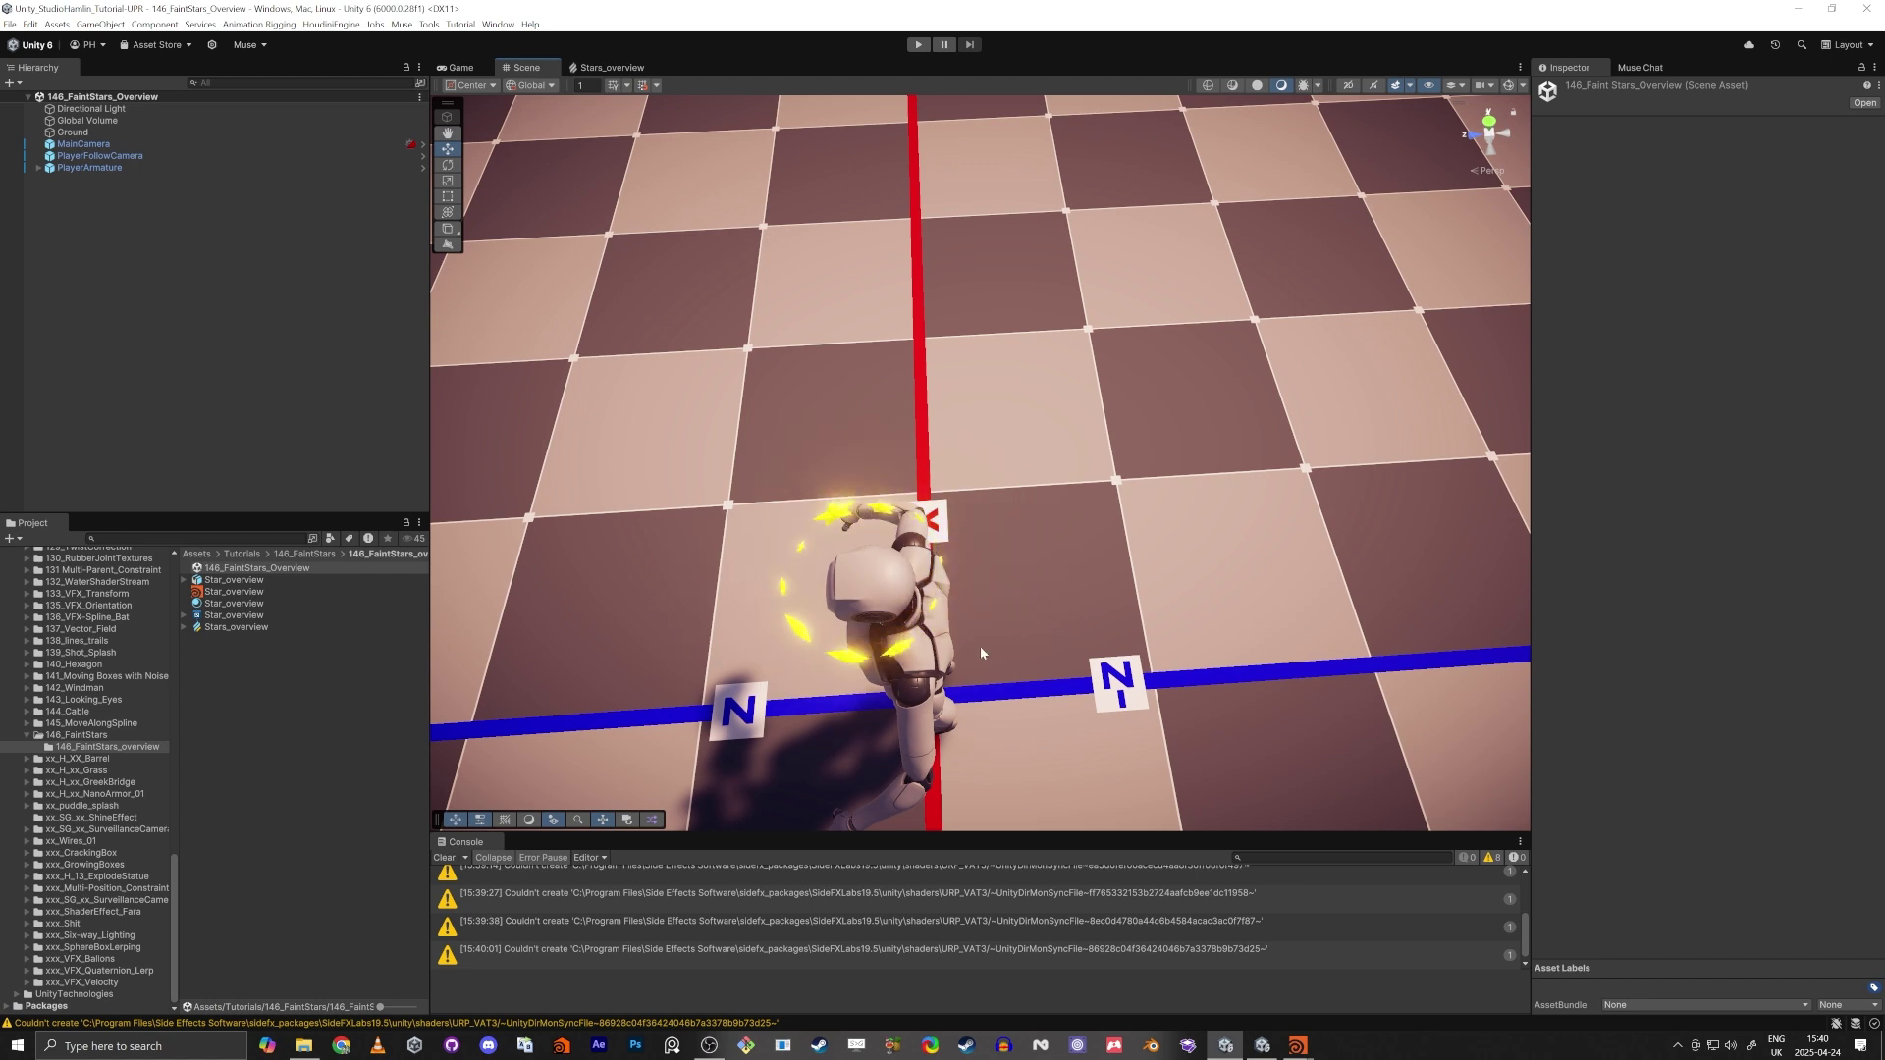
{"action": "left_click_drag", "start_coordinate": [980, 652], "coordinate": [817, 517], "text": "alt"}
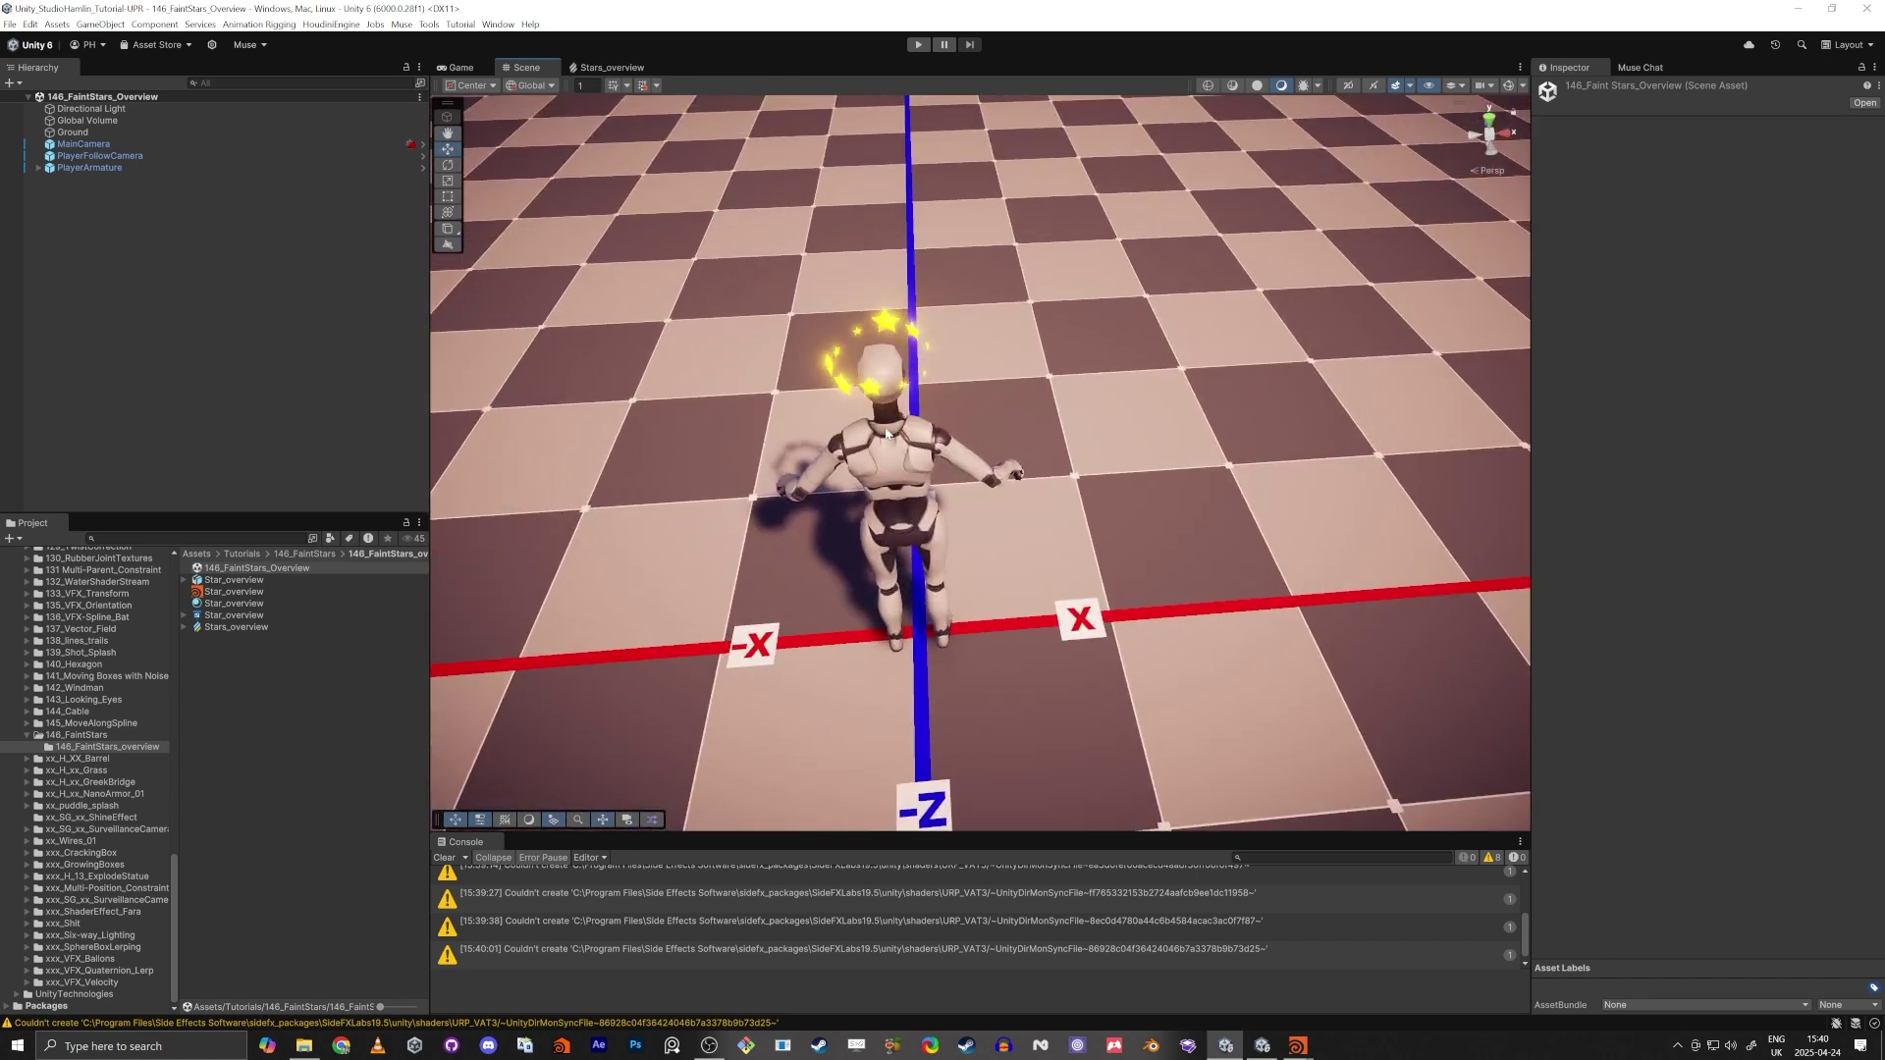
{"action": "left_click_drag", "start_coordinate": [886, 433], "coordinate": [967, 427], "text": "alt"}
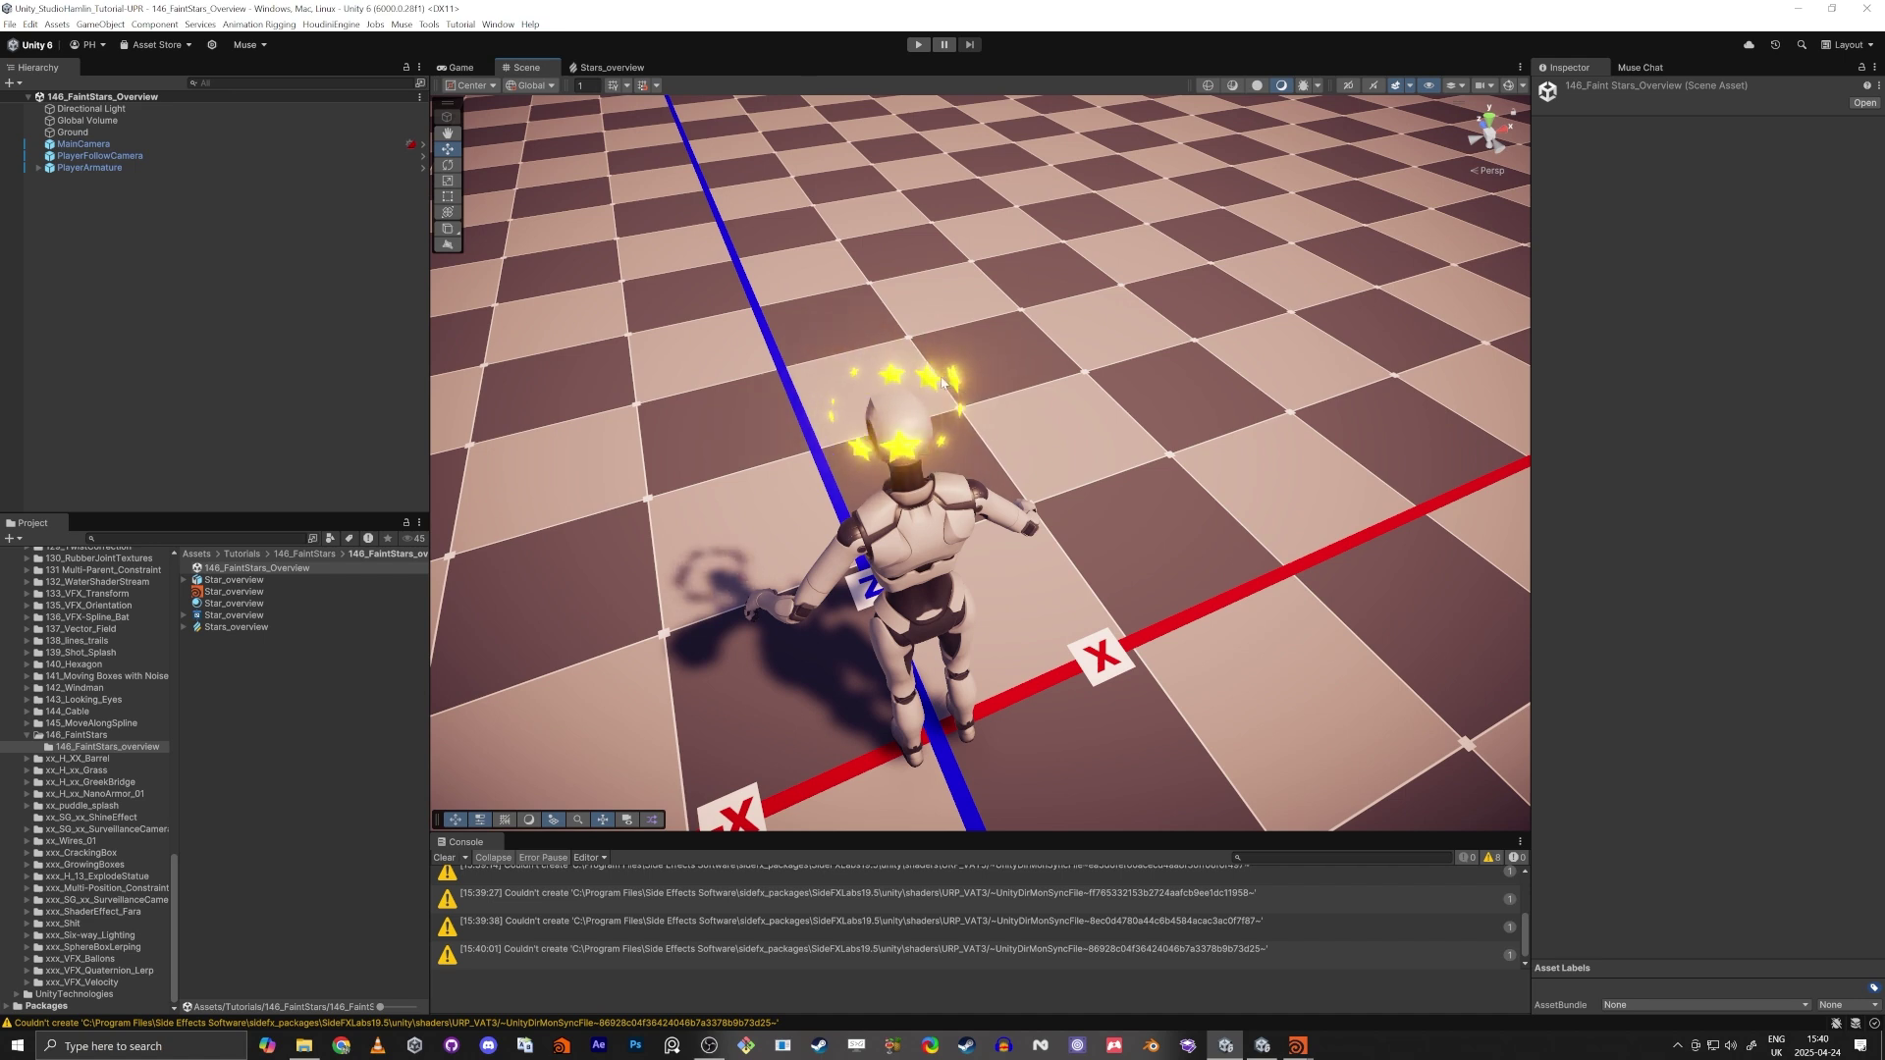
Return to Houdini and set the Labs Star node's orientation to ZX Plane.
{"action": "key", "text": "alt+Tab"}
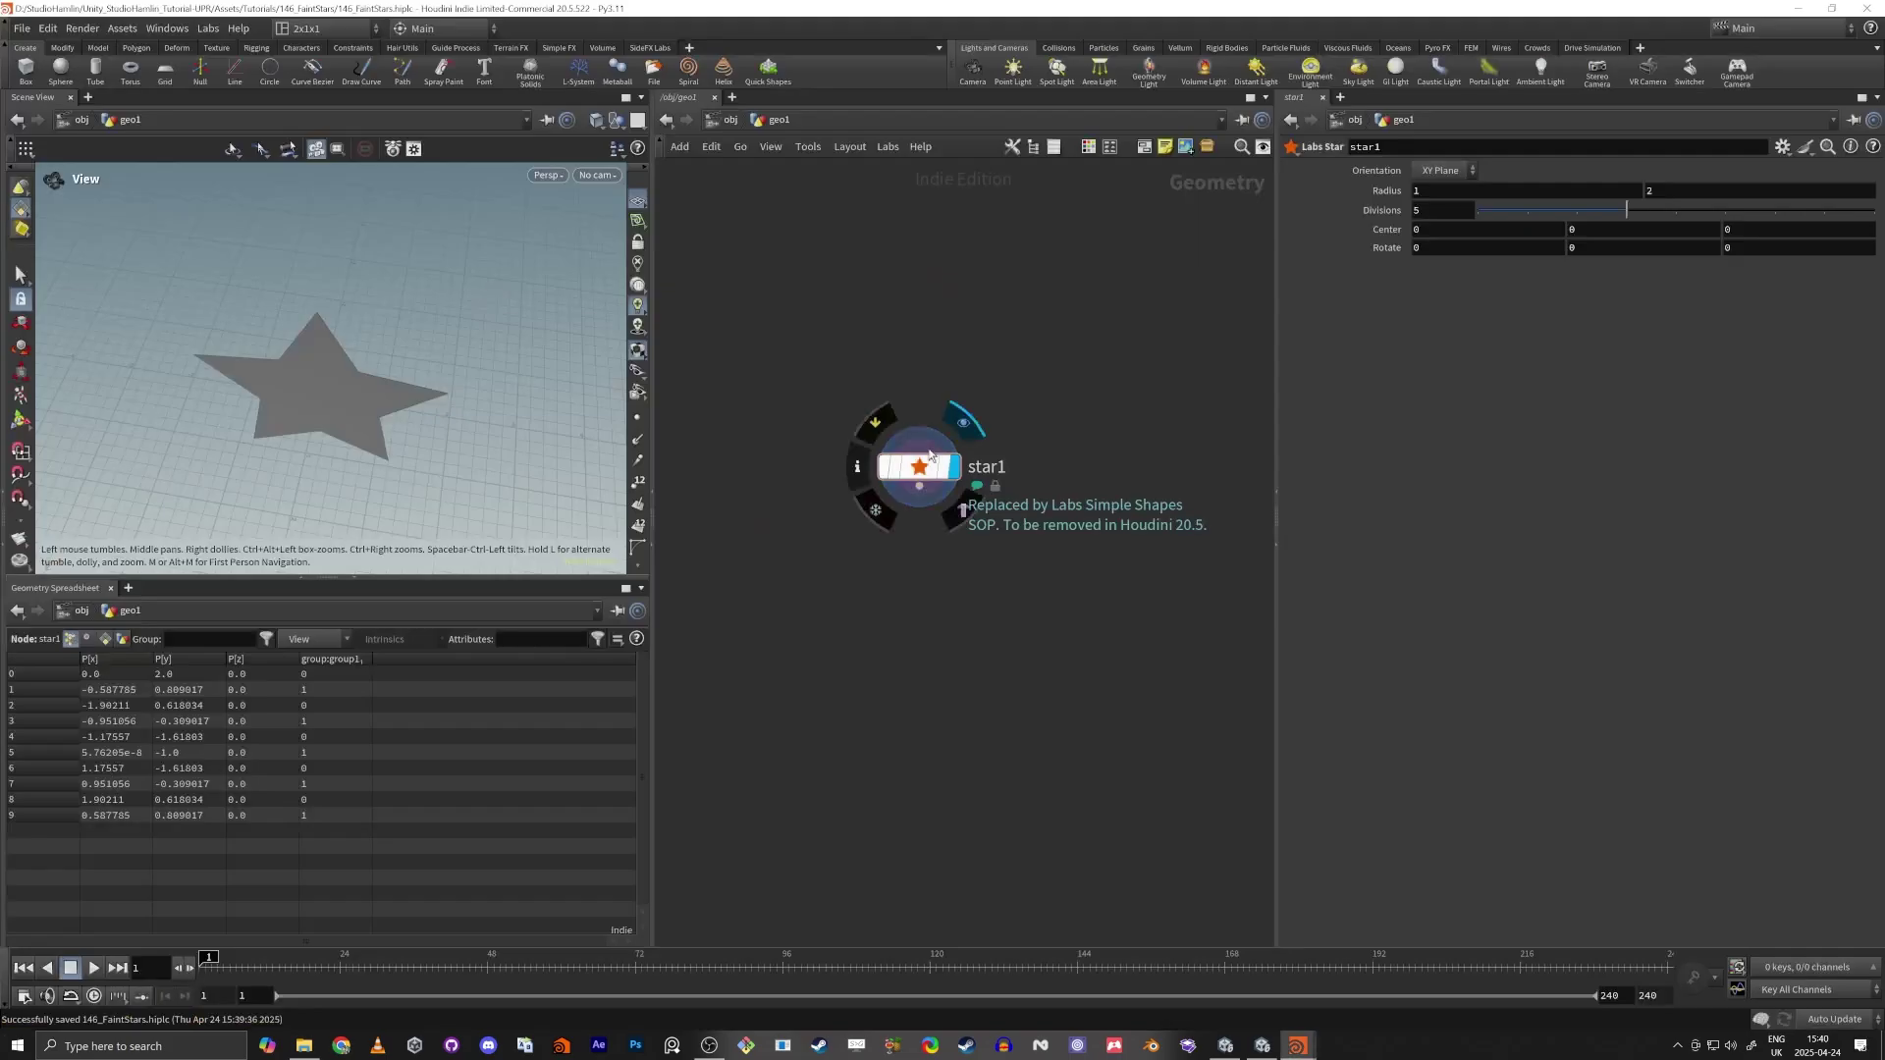
{"action": "left_click_drag", "start_coordinate": [809, 362], "coordinate": [1023, 542]}
{"action": "left_click", "coordinate": [1449, 174]}
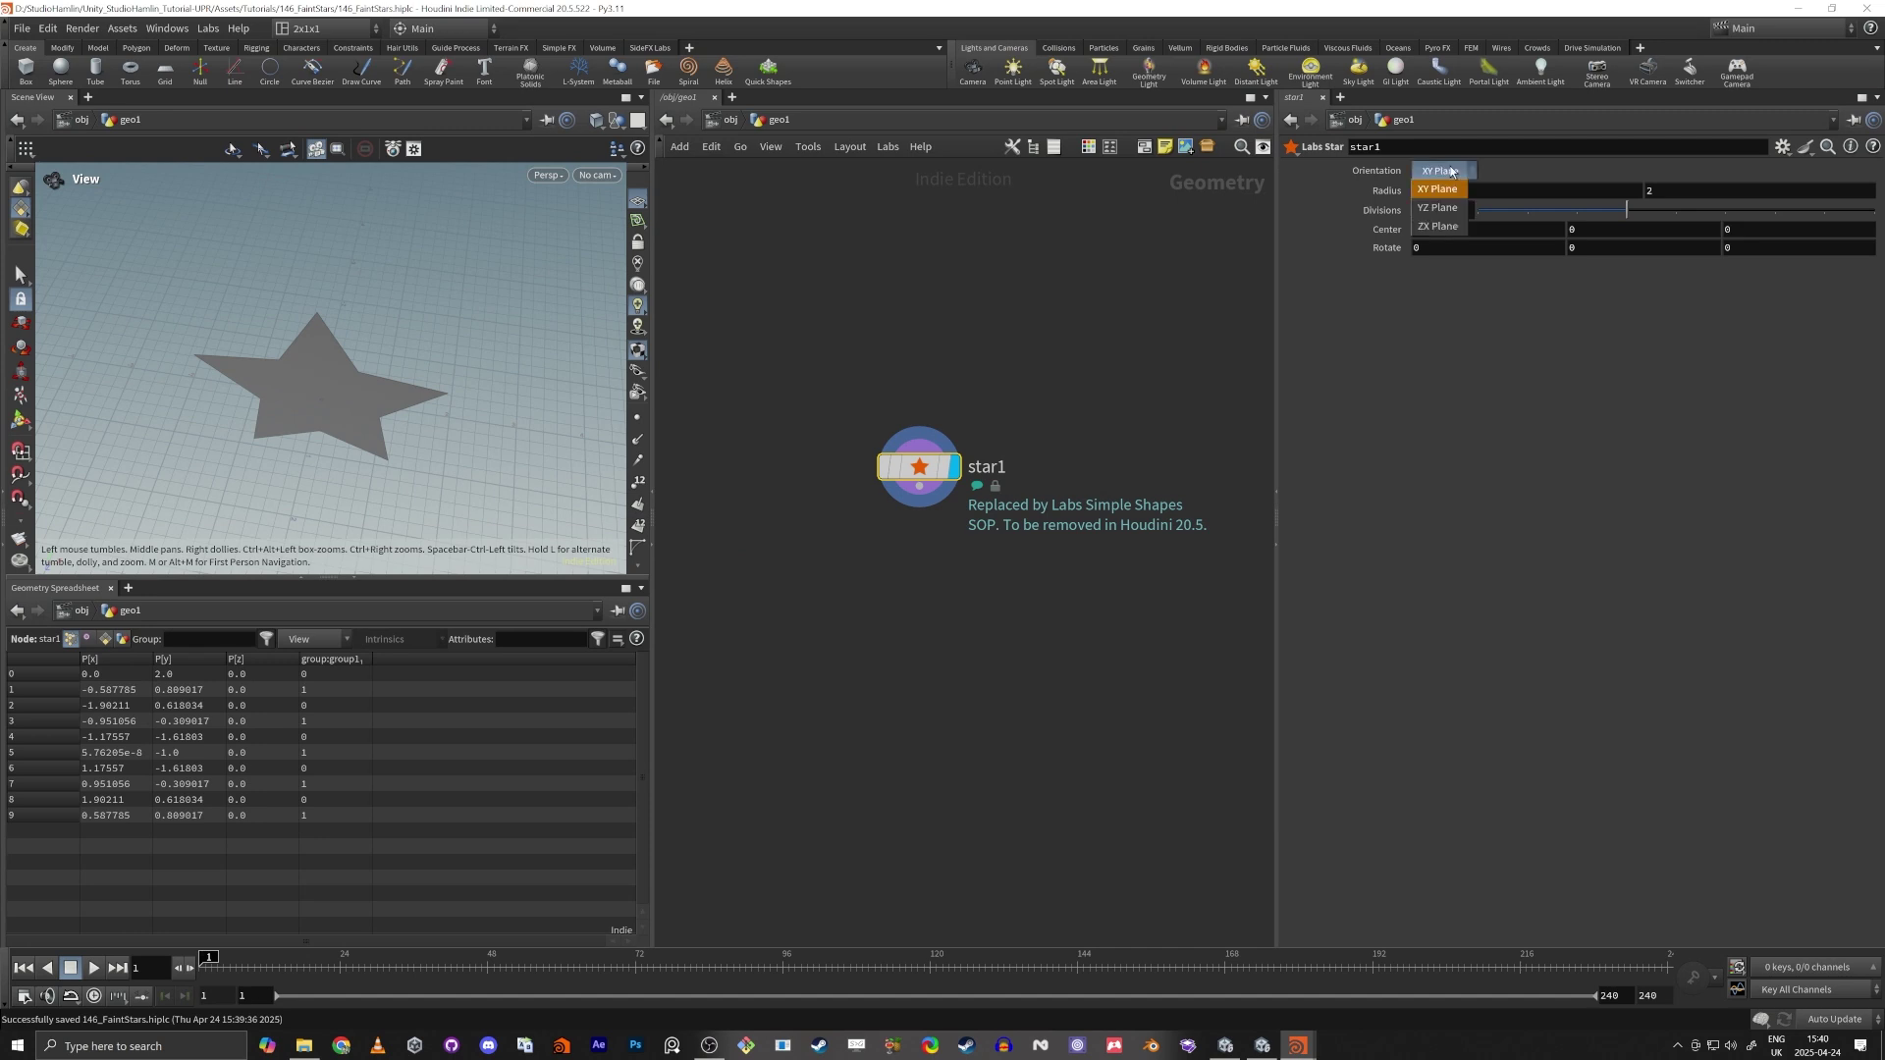
{"action": "left_click", "coordinate": [1428, 227]}
{"action": "mouse_move", "coordinate": [353, 373]}
{"action": "left_mouse_down"}
{"action": "mouse_move", "coordinate": [370, 353]}
{"action": "mouse_move", "coordinate": [344, 339]}
{"action": "mouse_move", "coordinate": [363, 398]}
{"action": "left_mouse_up"}
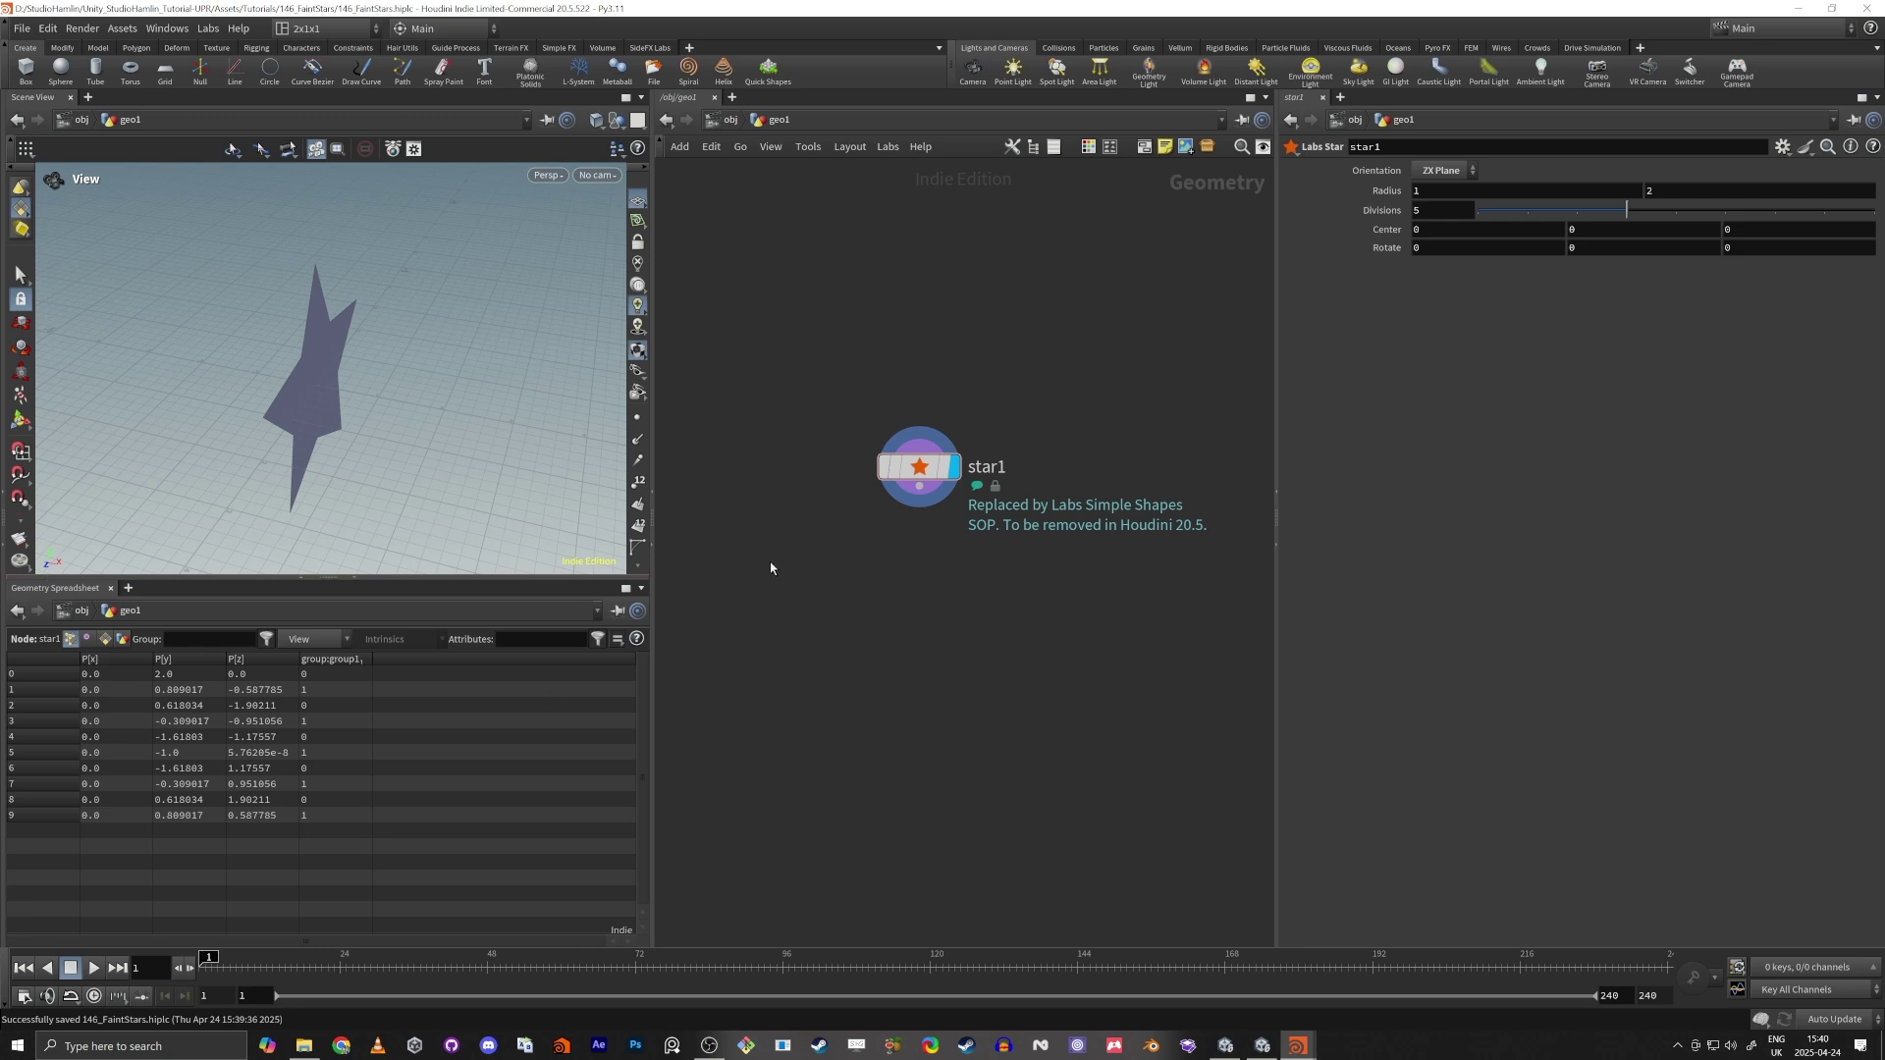
Move the star node up in the network, face the star in the viewport and turn on point display.
{"action": "left_click_drag", "start_coordinate": [924, 472], "coordinate": [937, 547]}
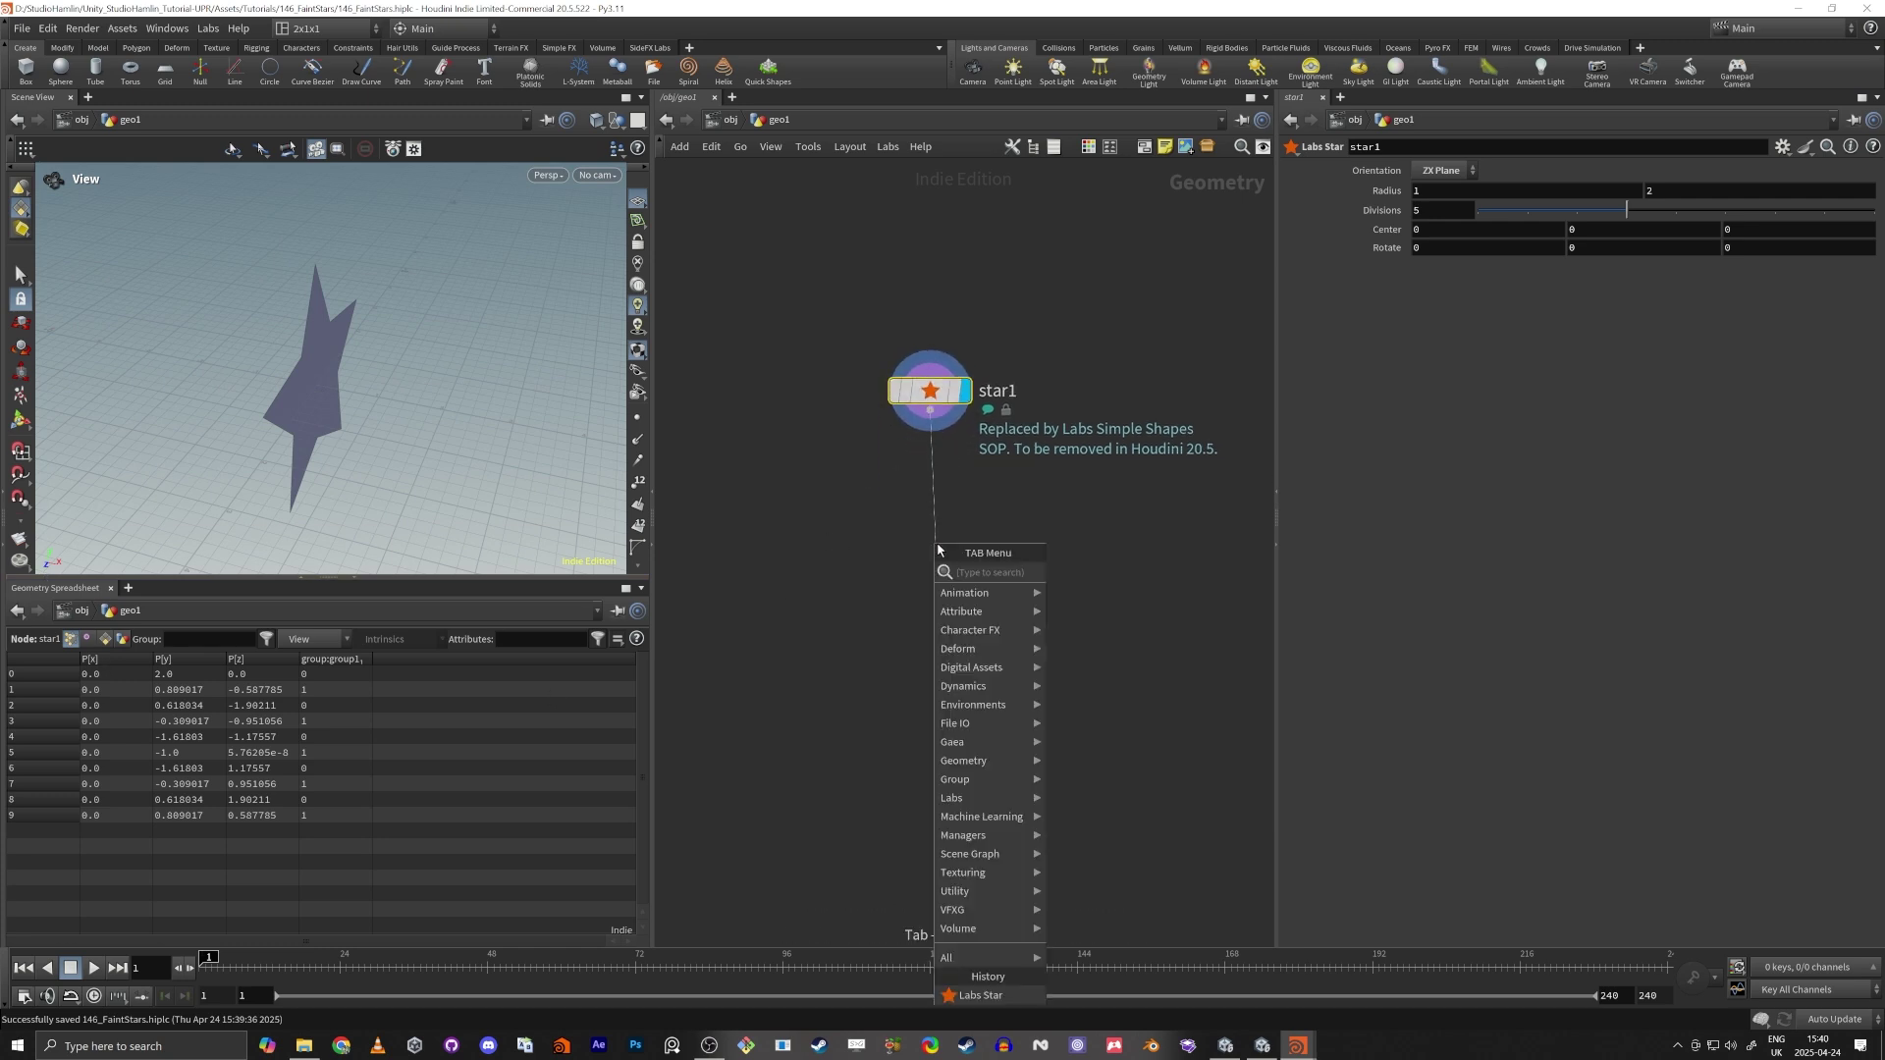
{"action": "left_click", "coordinate": [848, 487]}
{"action": "left_click_drag", "start_coordinate": [447, 453], "coordinate": [340, 350]}
{"action": "scroll", "coordinate": [325, 323], "scroll_direction": "up", "scroll_amount": 4}
{"action": "left_click", "coordinate": [637, 420]}
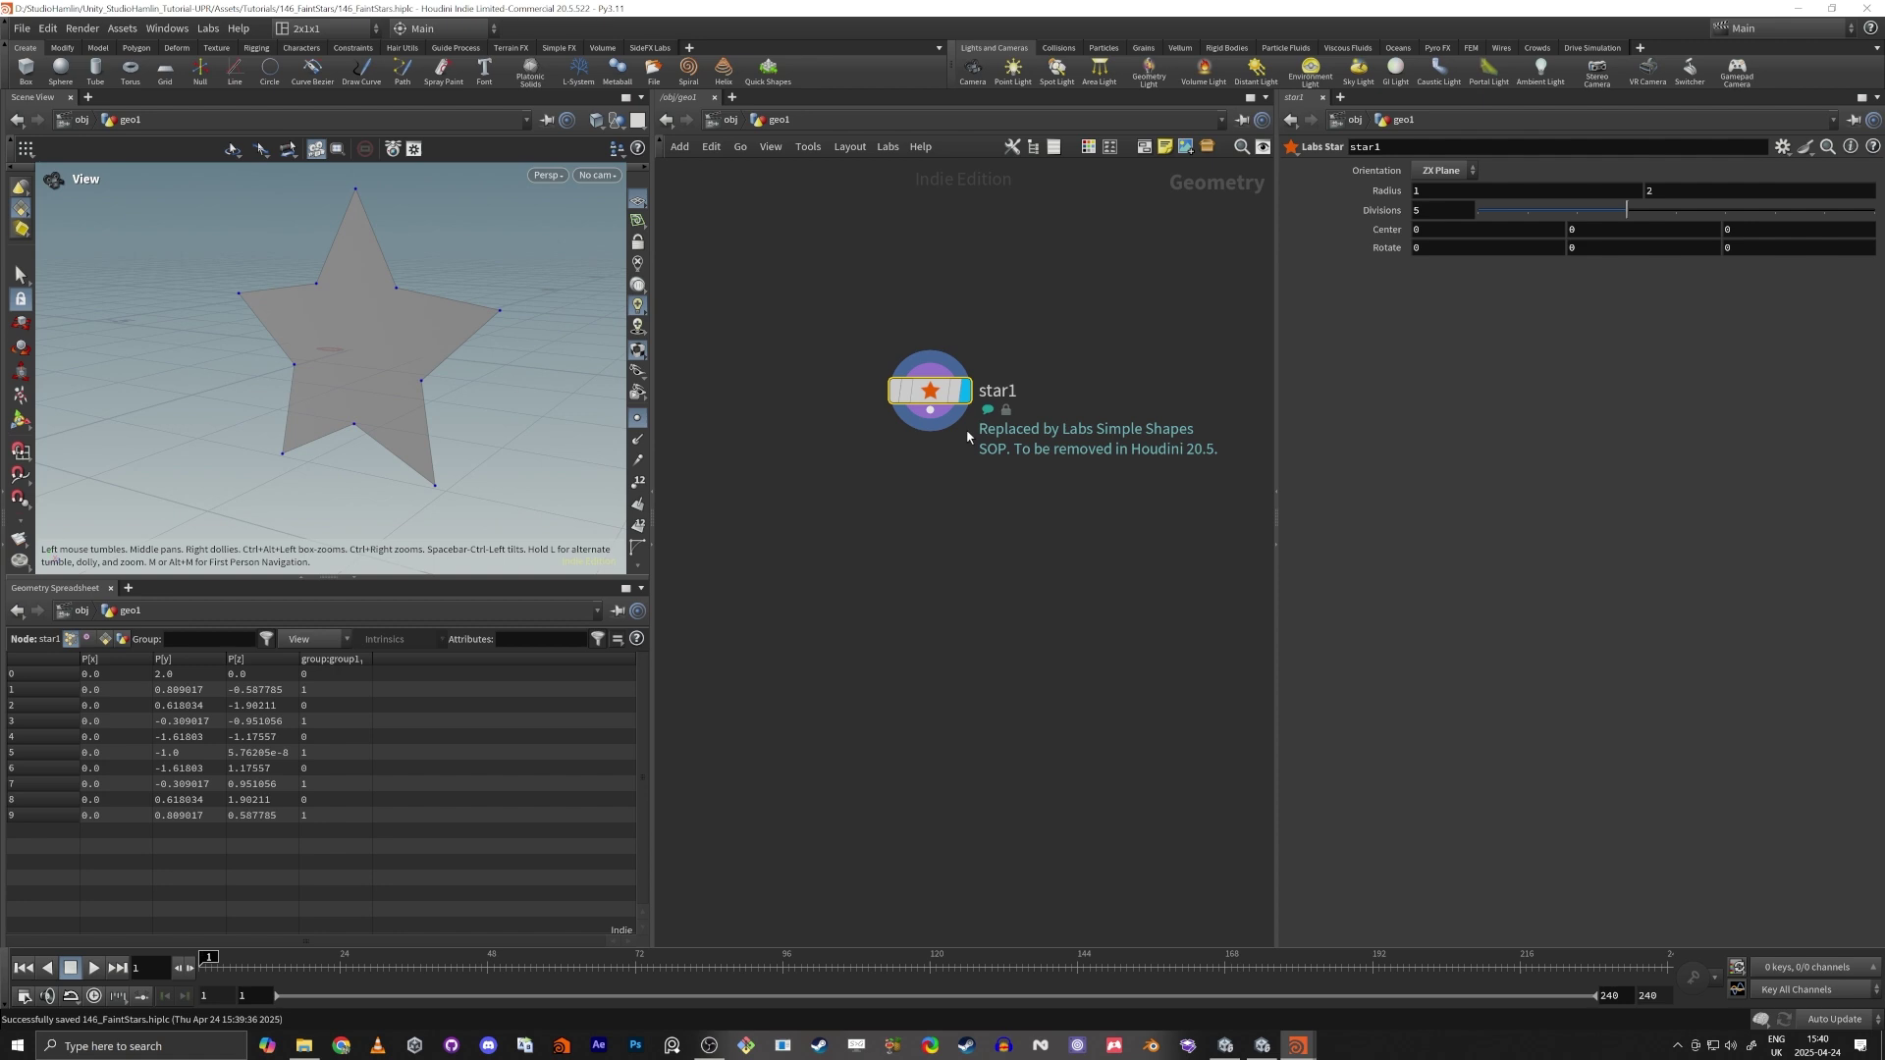
Add a Subdivide node fed by the star node and display its result in the viewport.
{"action": "left_click_drag", "start_coordinate": [930, 411], "coordinate": [927, 503]}
{"action": "type", "text": "su"}
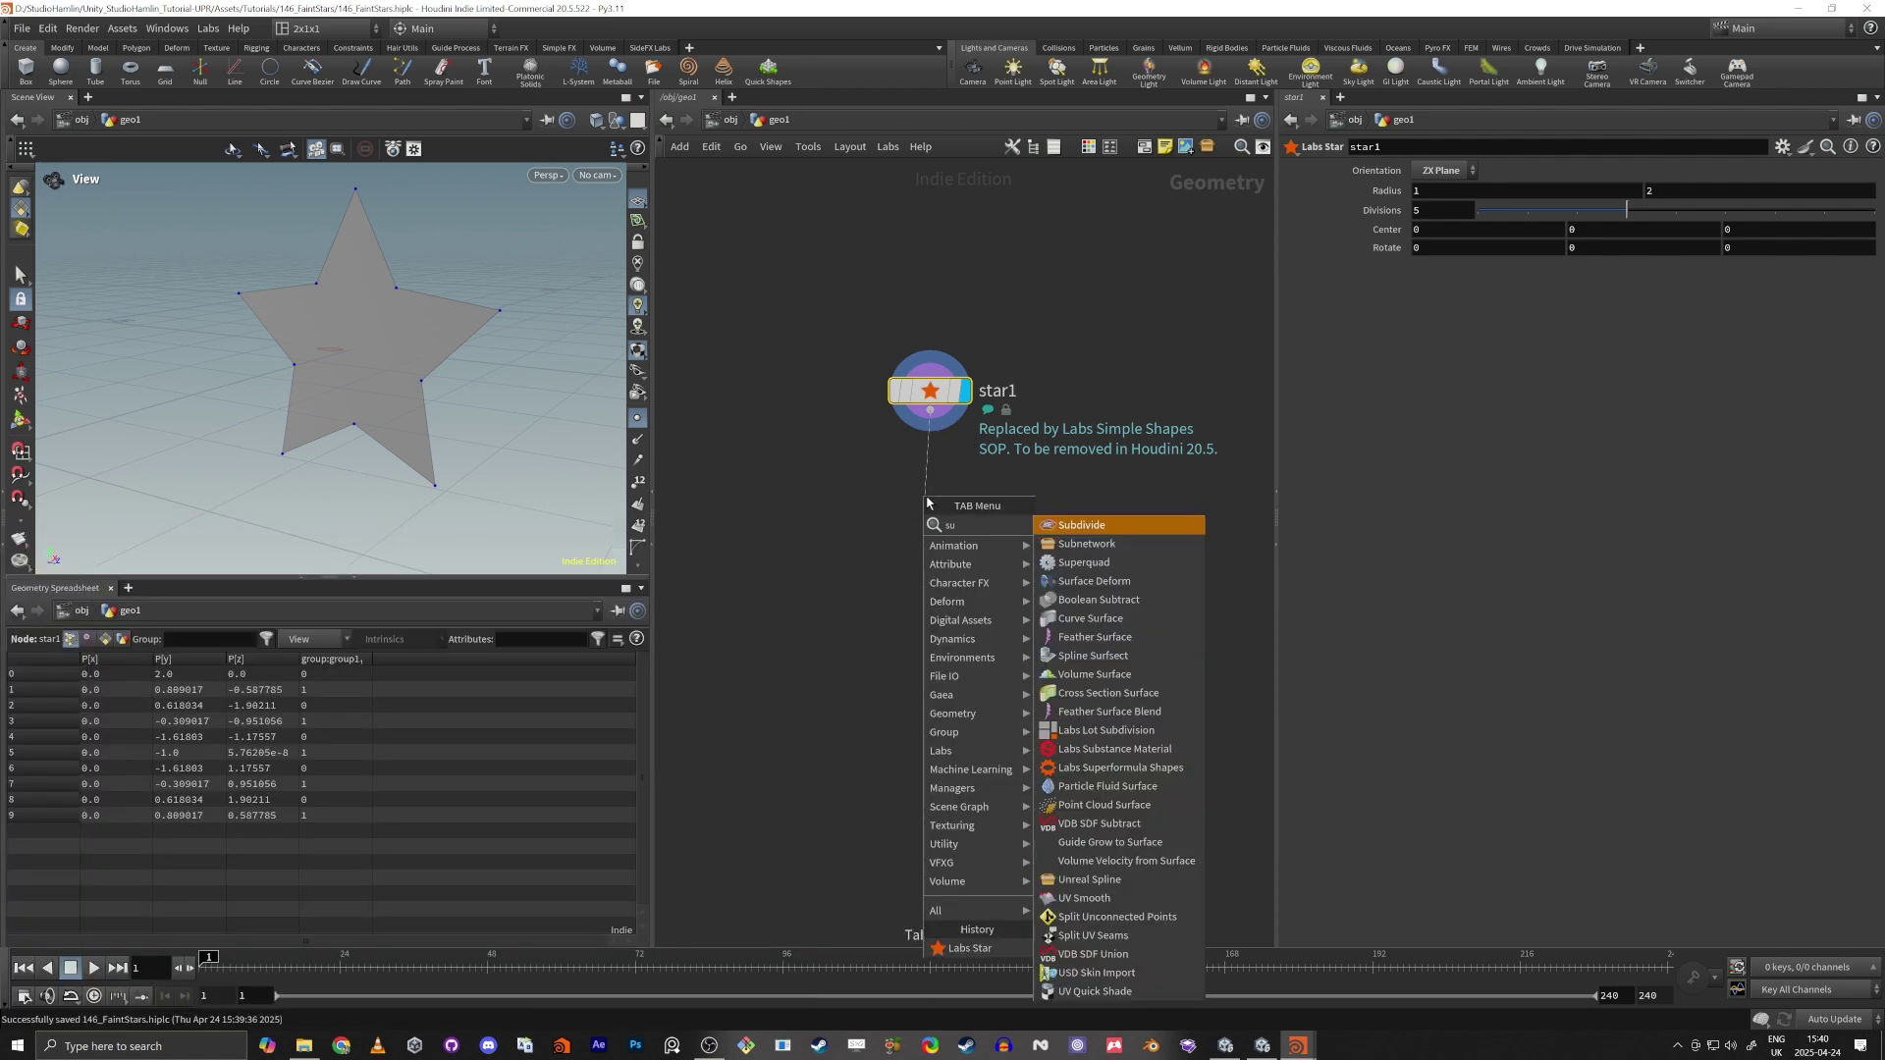
{"action": "type", "text": "bd"}
{"action": "key", "text": "Return"}
{"action": "left_click", "coordinate": [928, 500]}
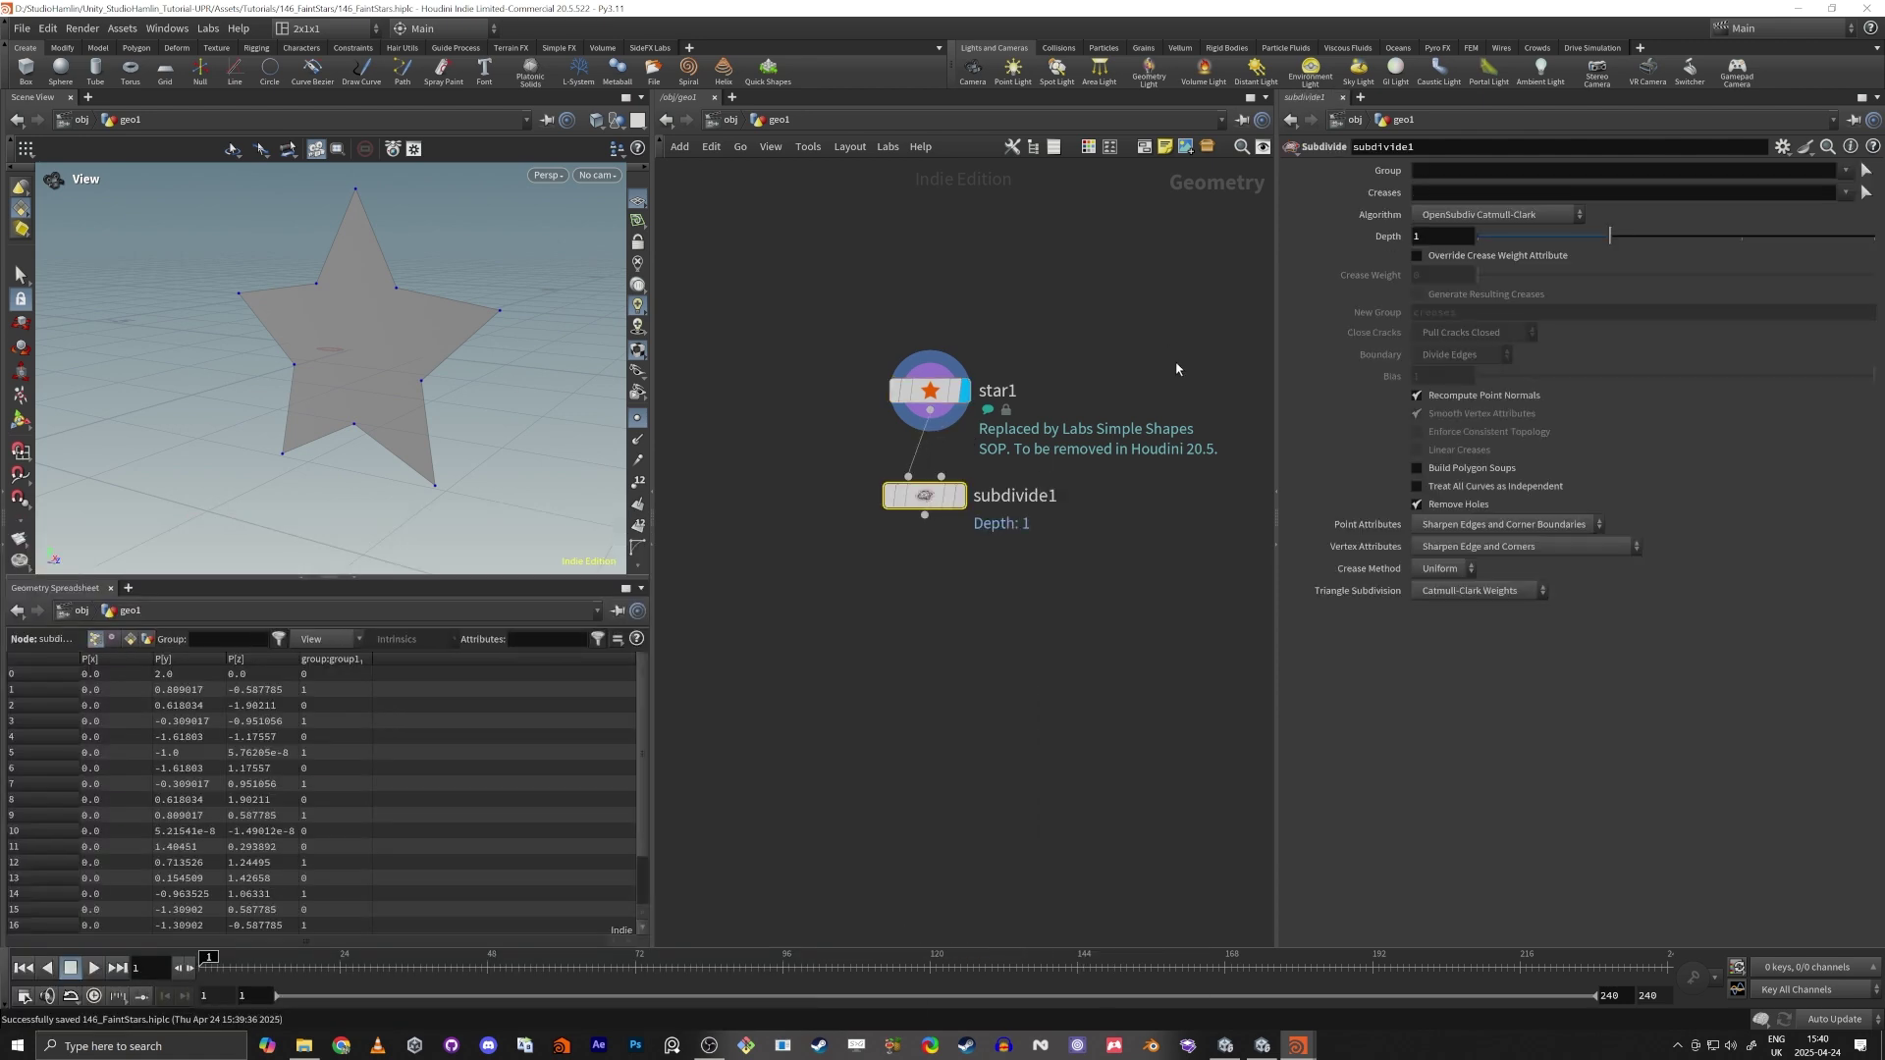
{"action": "left_click", "coordinate": [961, 493]}
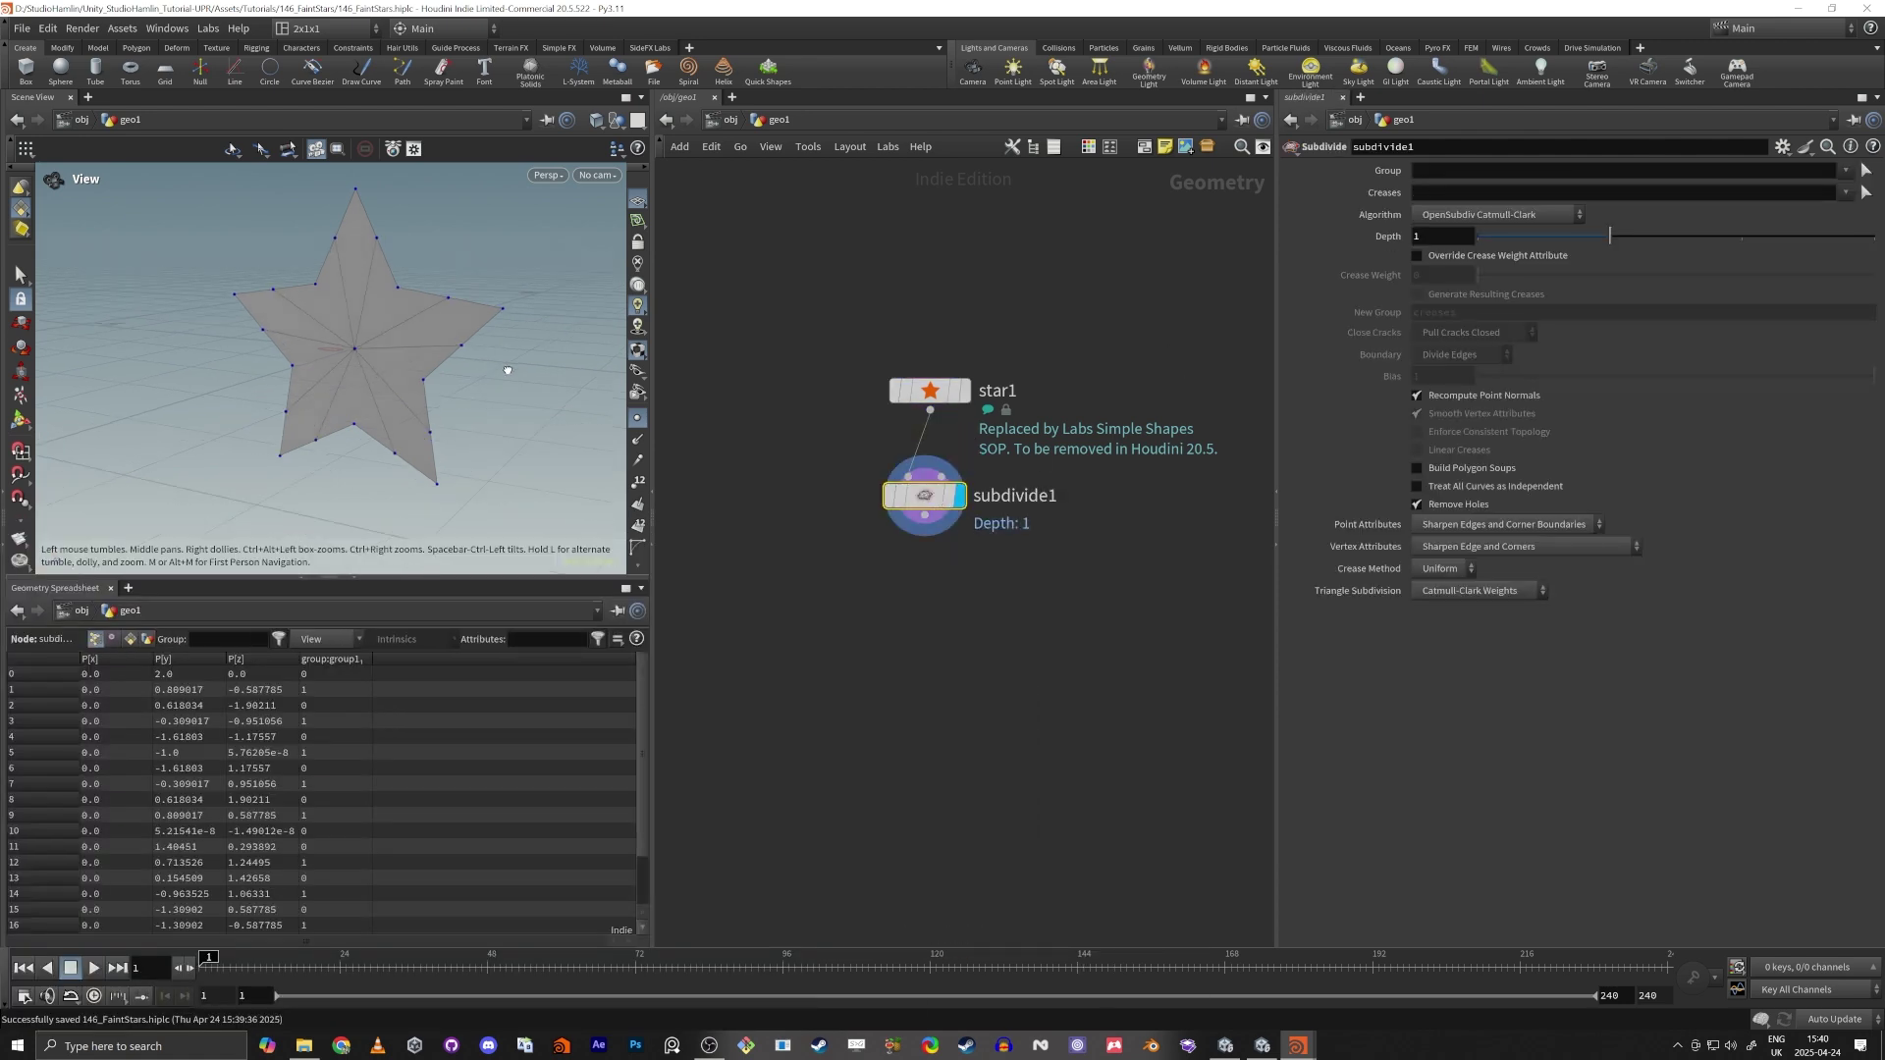
{"action": "left_click_drag", "start_coordinate": [378, 344], "coordinate": [350, 346]}
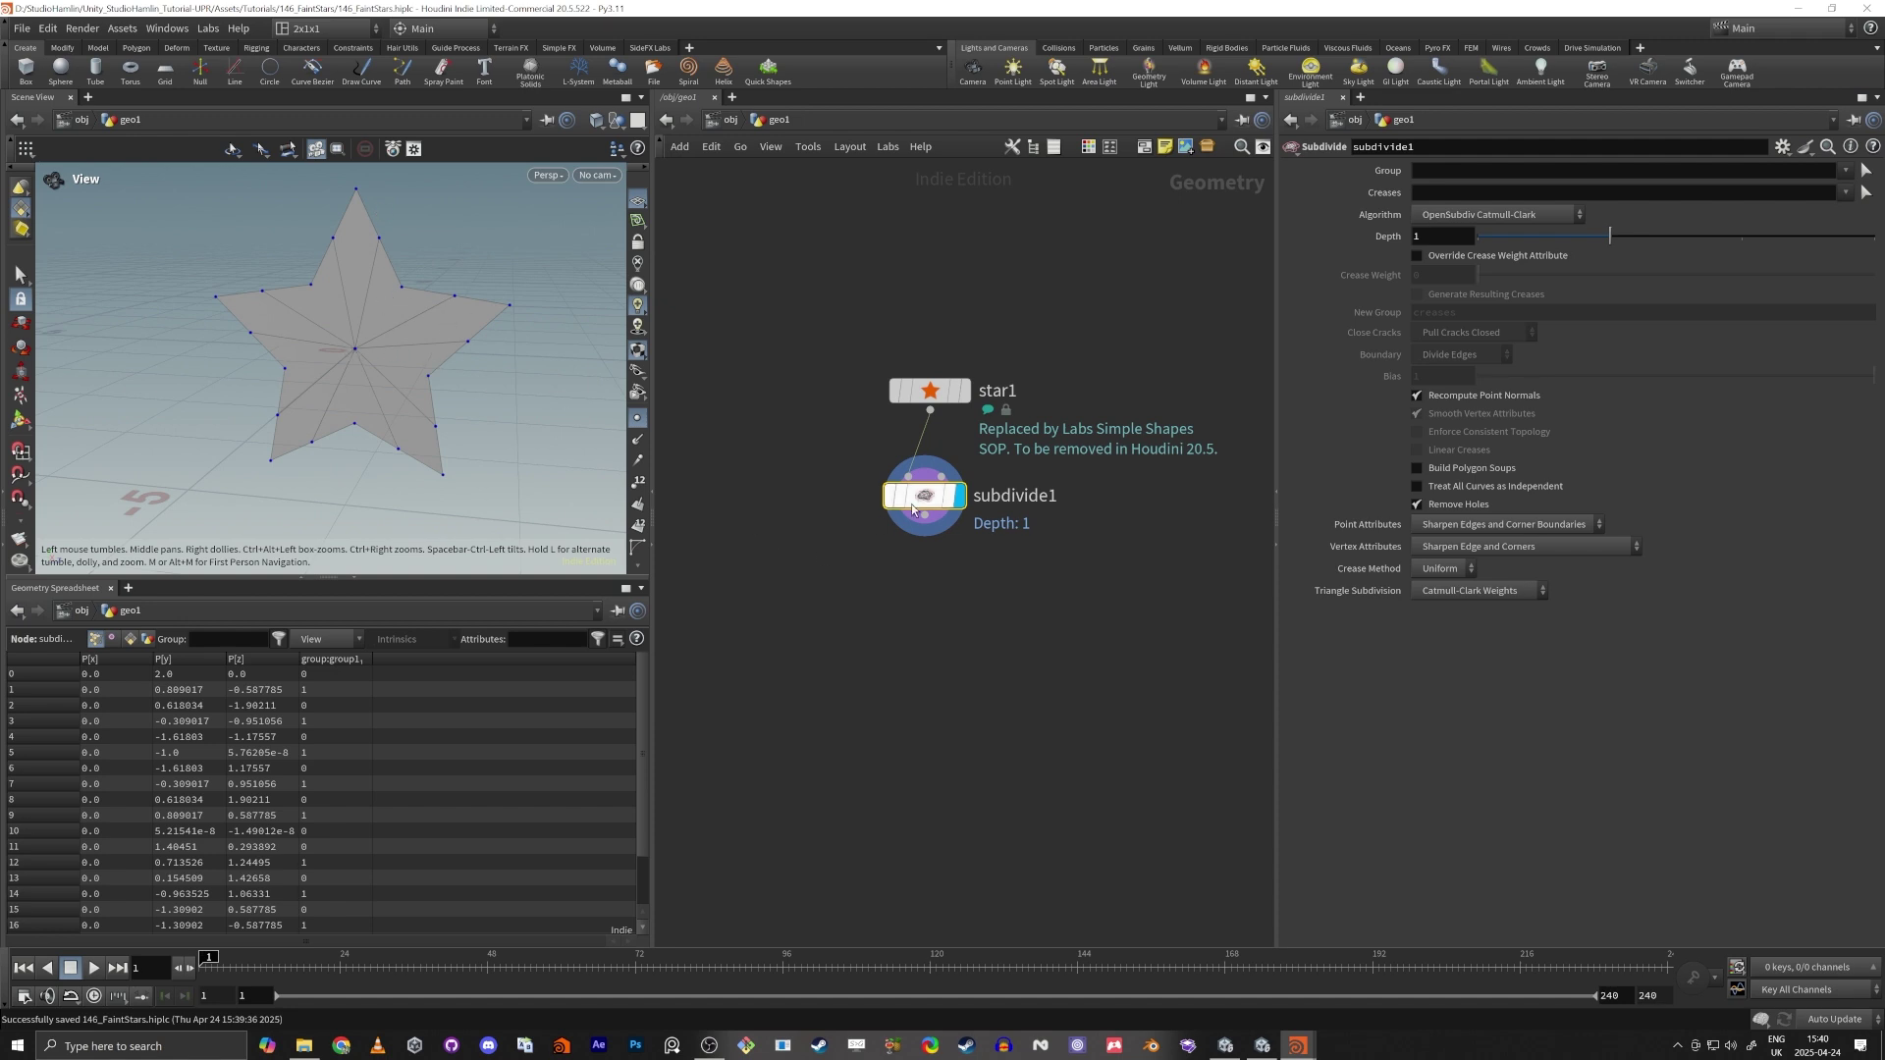
Connect a Peak node after the Subdivide node and make it the displayed node.
{"action": "key", "text": "Tab"}
{"action": "type", "text": "peak"}
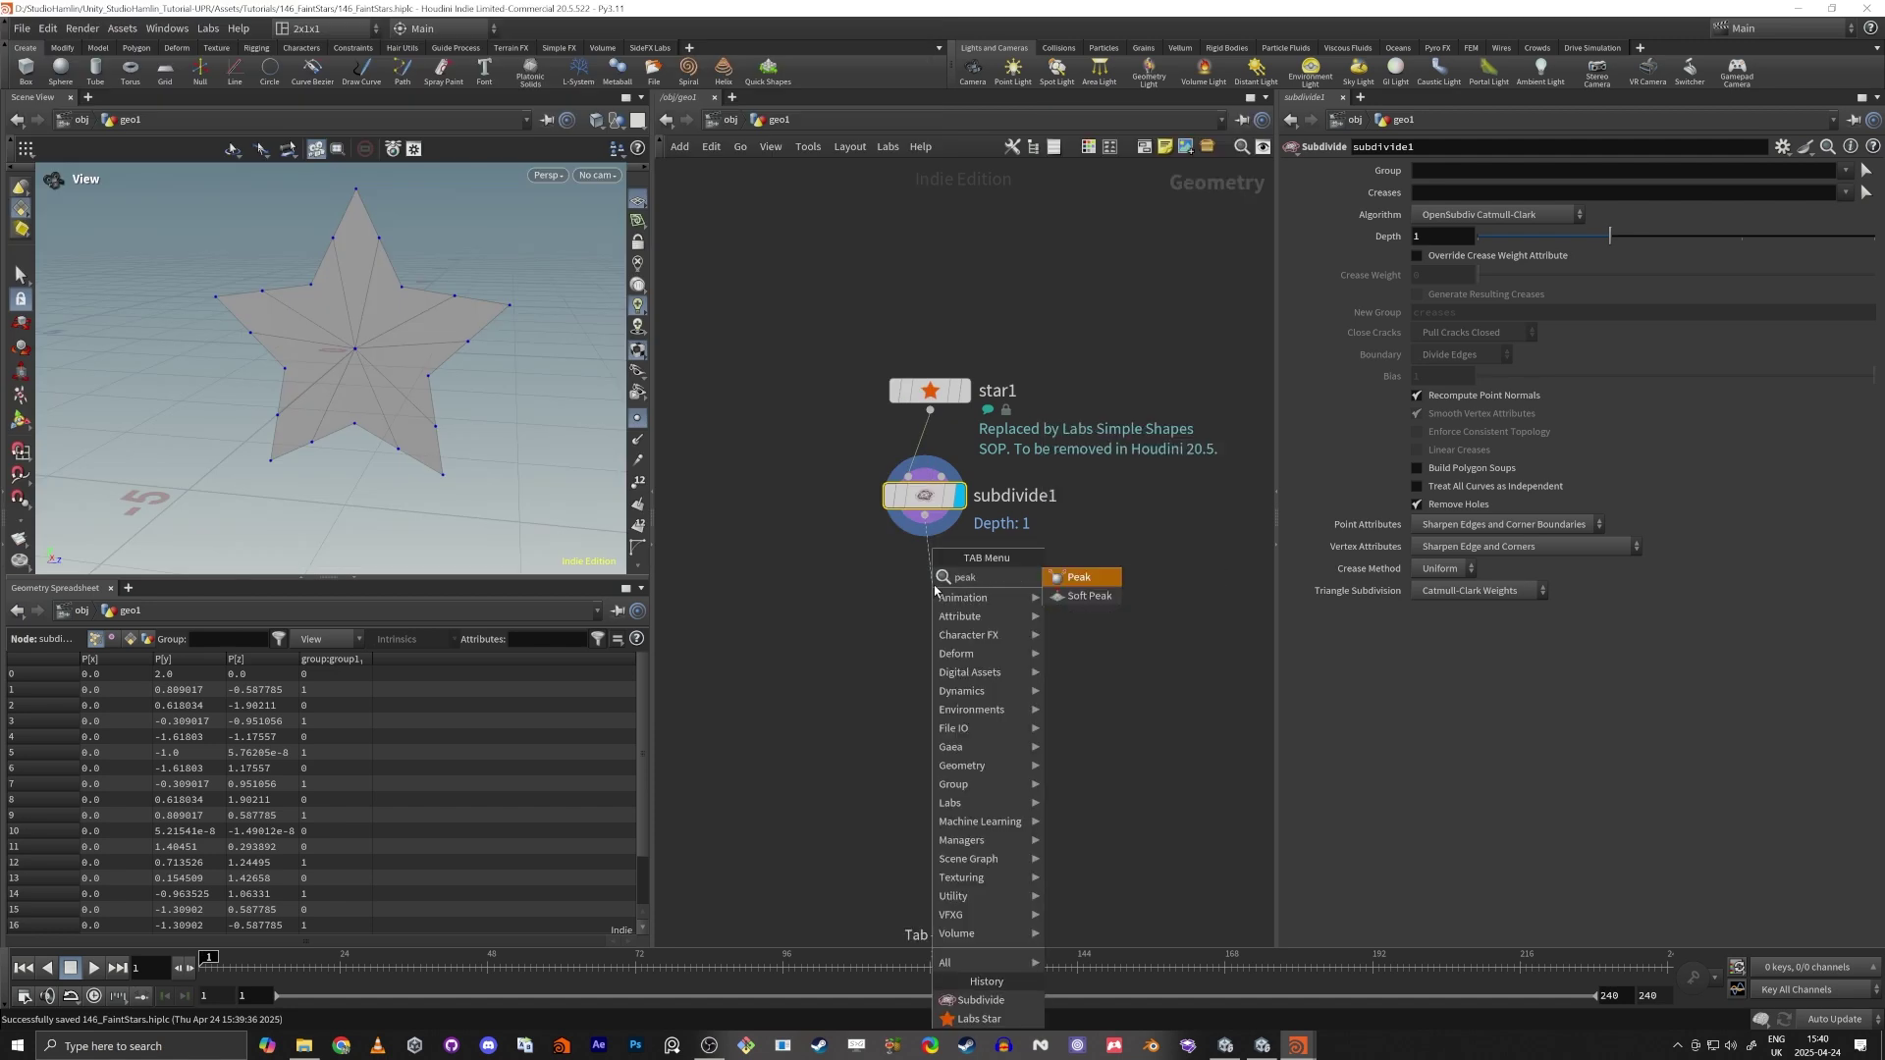
{"action": "key", "text": "Return"}
{"action": "left_click", "coordinate": [969, 584]}
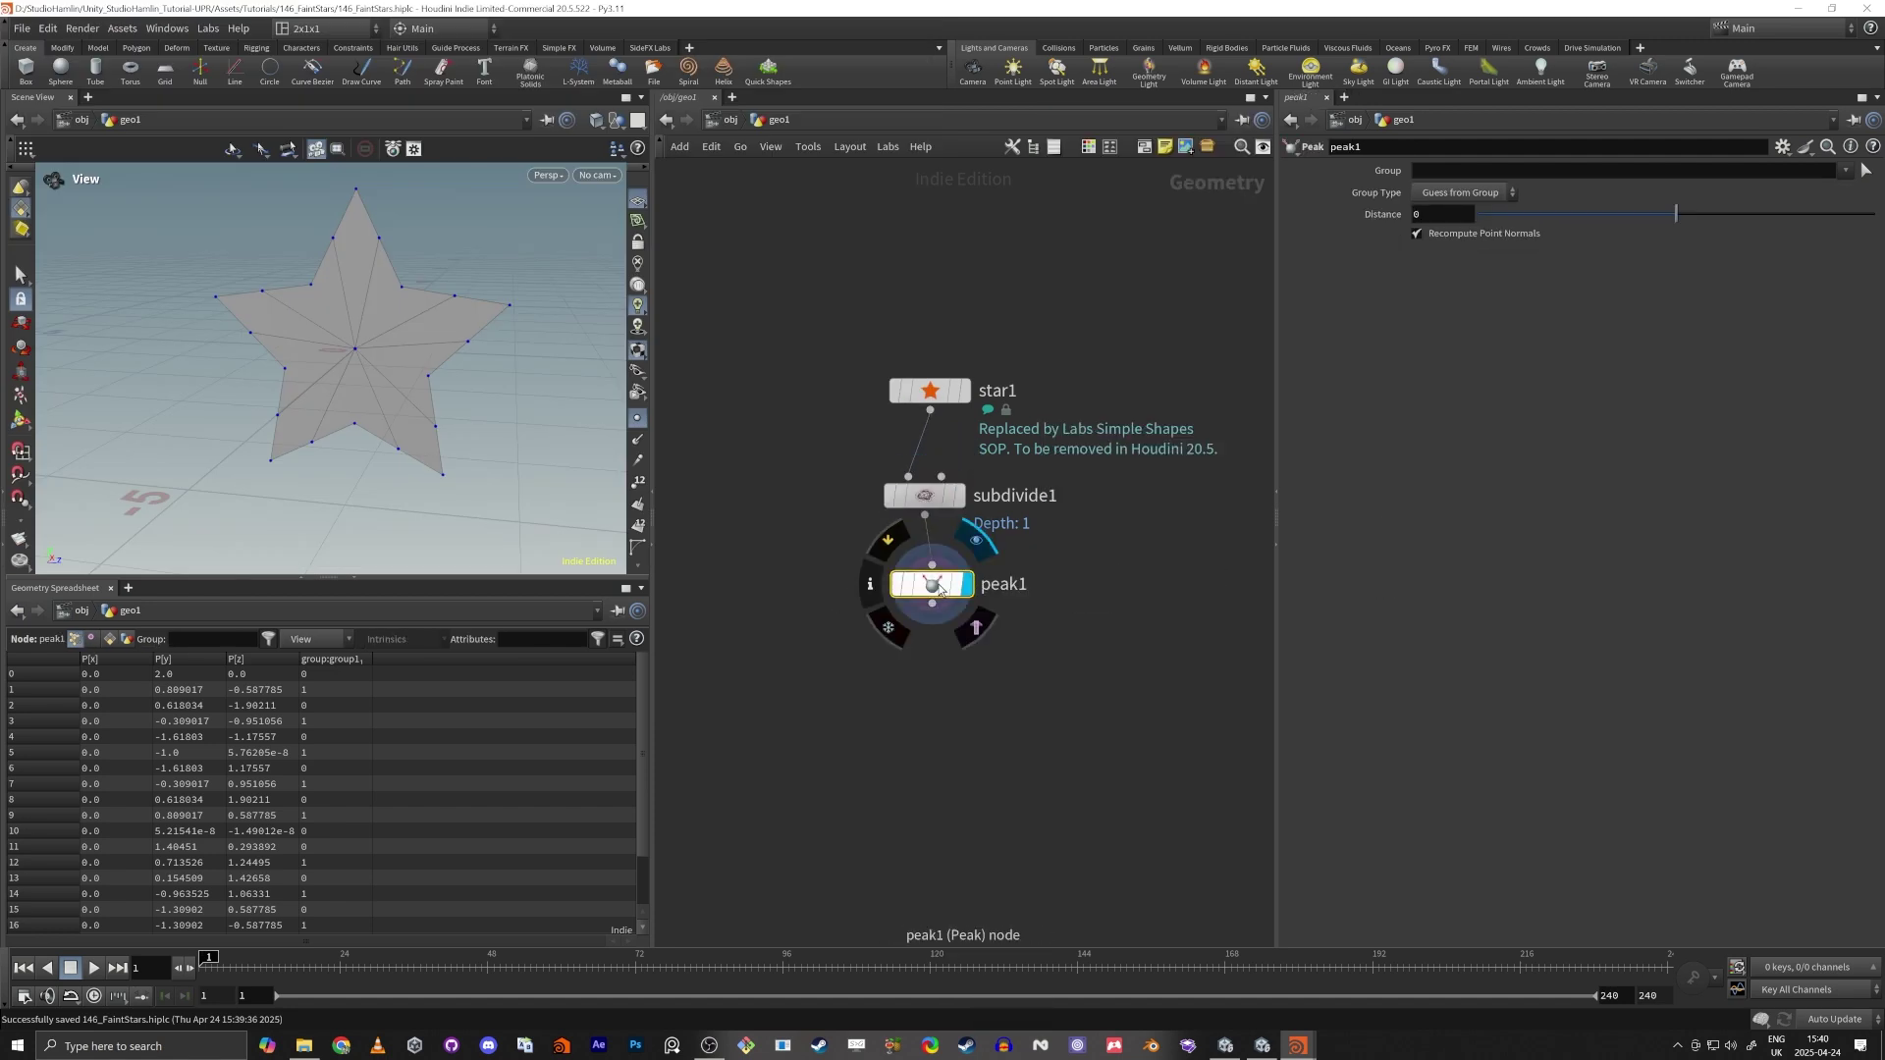
Set the Peak node's group type to Points and pick the star's centre point as its group.
{"action": "left_click", "coordinate": [1463, 193]}
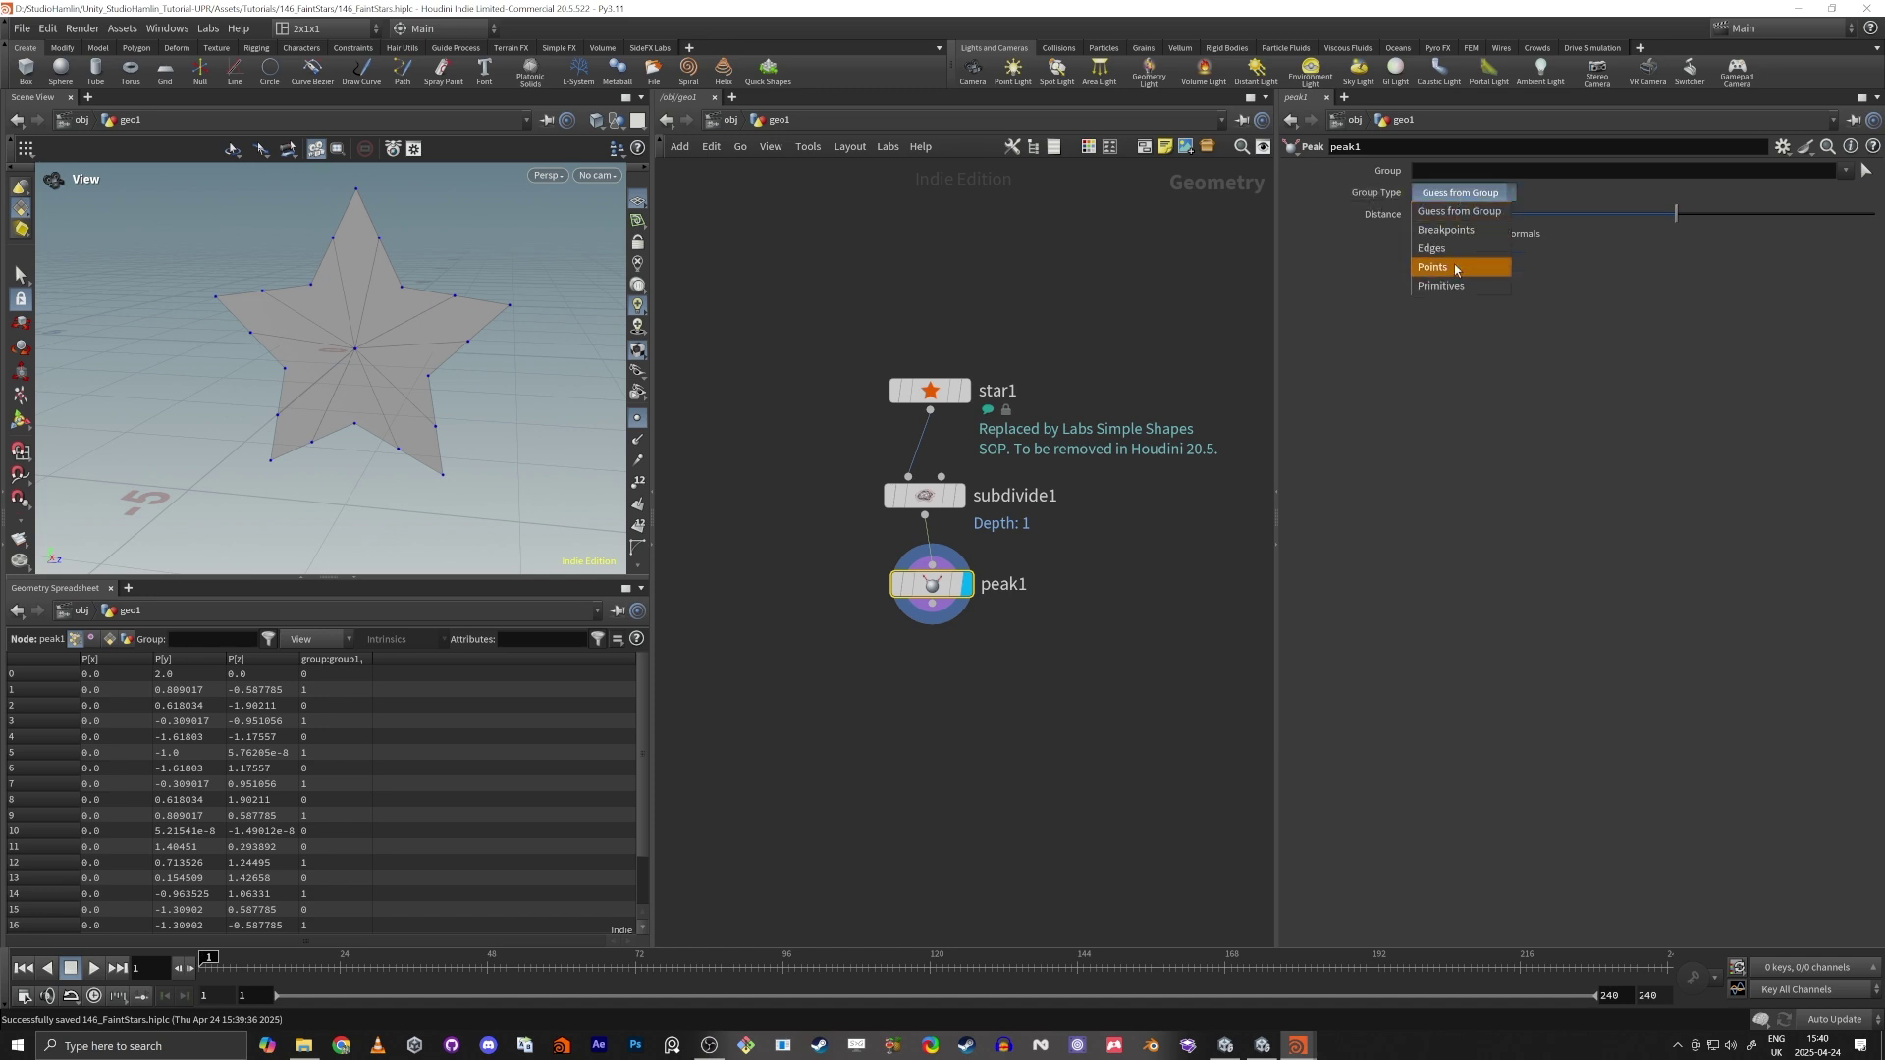
{"action": "left_click", "coordinate": [1442, 263]}
{"action": "left_click", "coordinate": [1864, 171]}
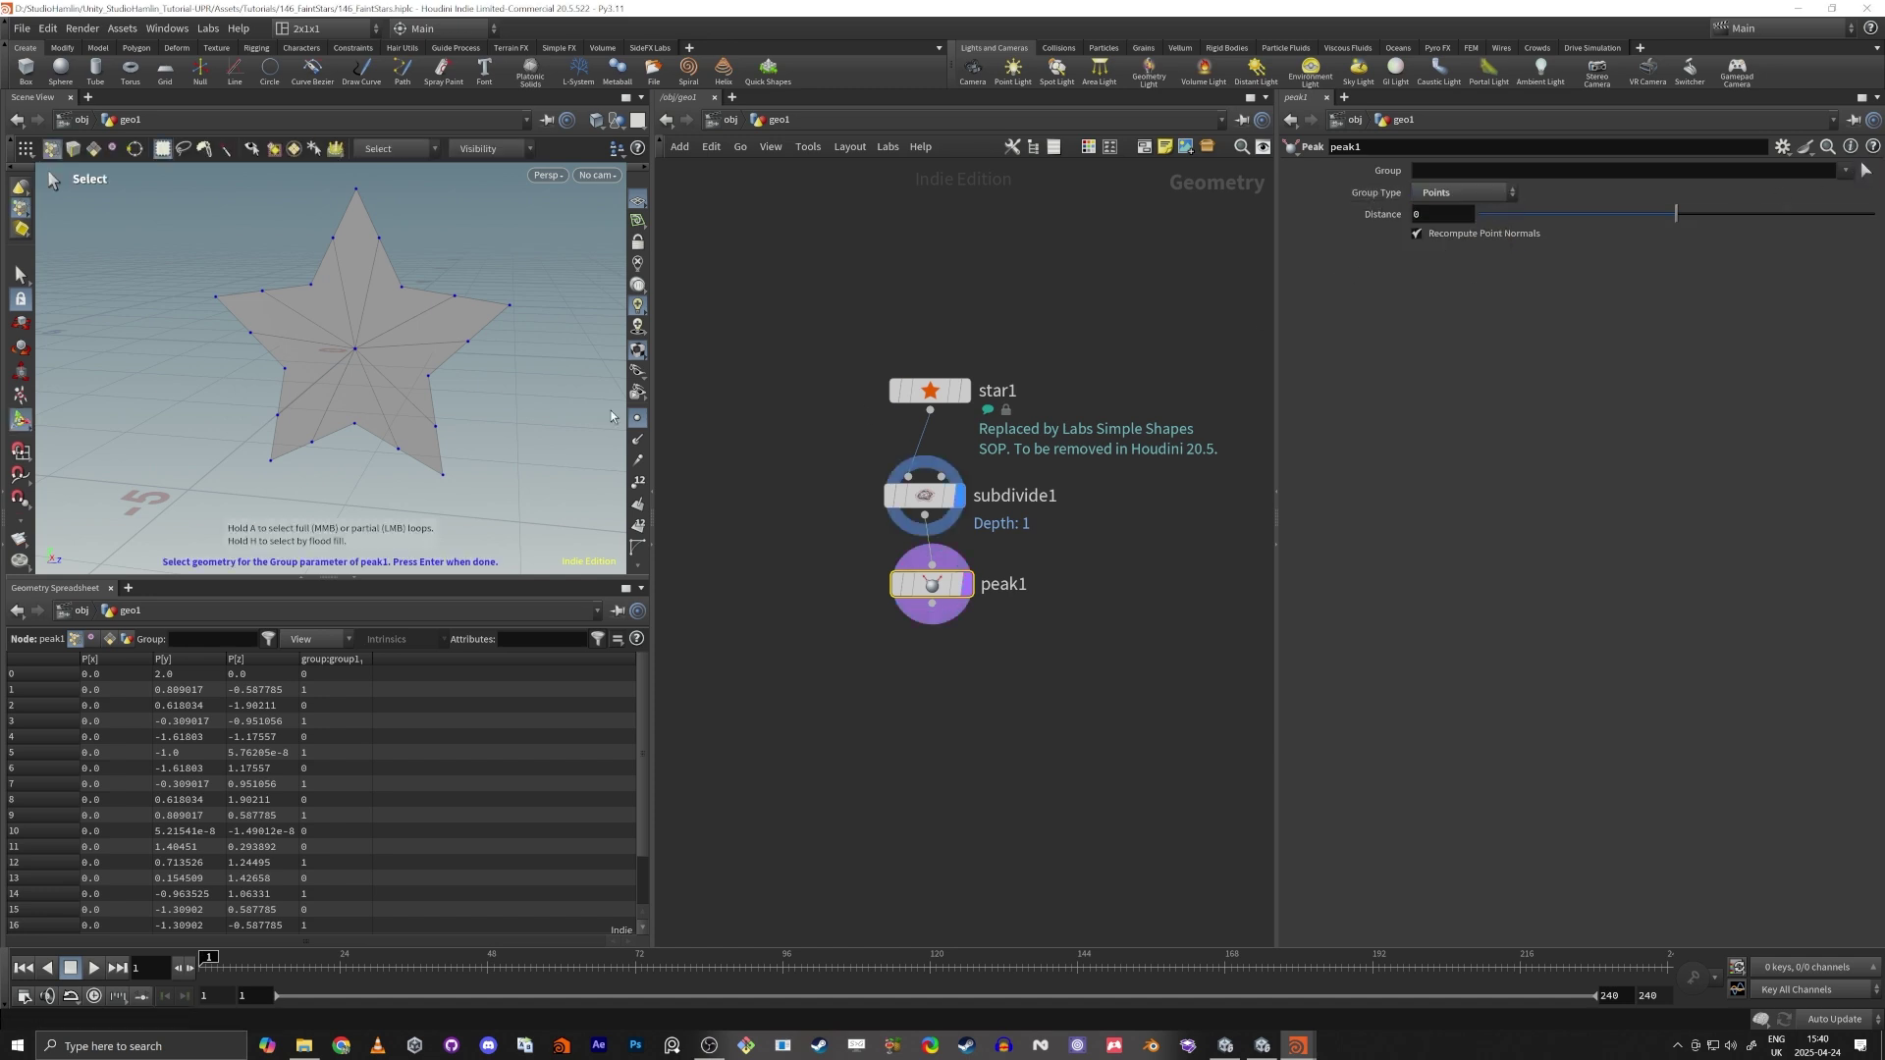
{"action": "left_click", "coordinate": [354, 349]}
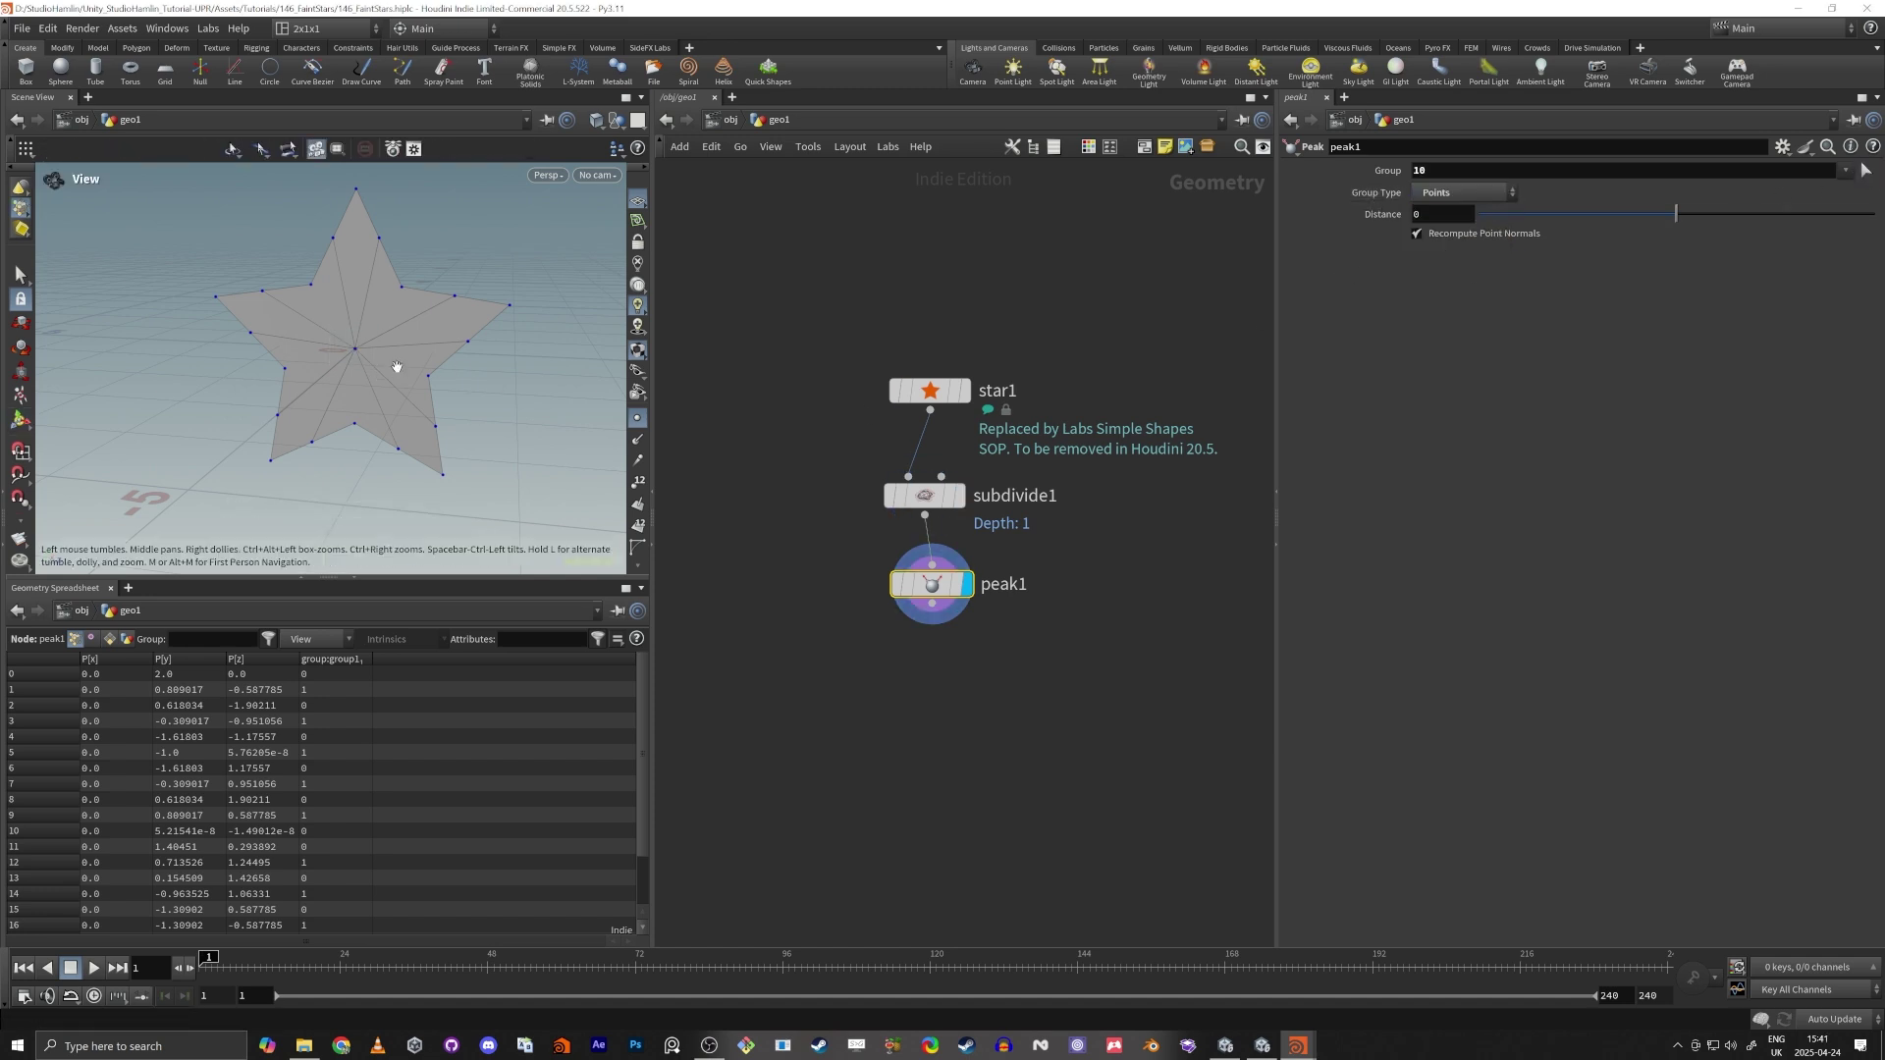
{"action": "key", "text": "Return"}
Set the Peak distance to 0.46 so the star's centre point is pushed outward.
{"action": "left_click_drag", "start_coordinate": [399, 370], "coordinate": [327, 395]}
{"action": "left_click_drag", "start_coordinate": [1676, 214], "coordinate": [1684, 214]}
{"action": "left_click_drag", "start_coordinate": [331, 455], "coordinate": [305, 395]}
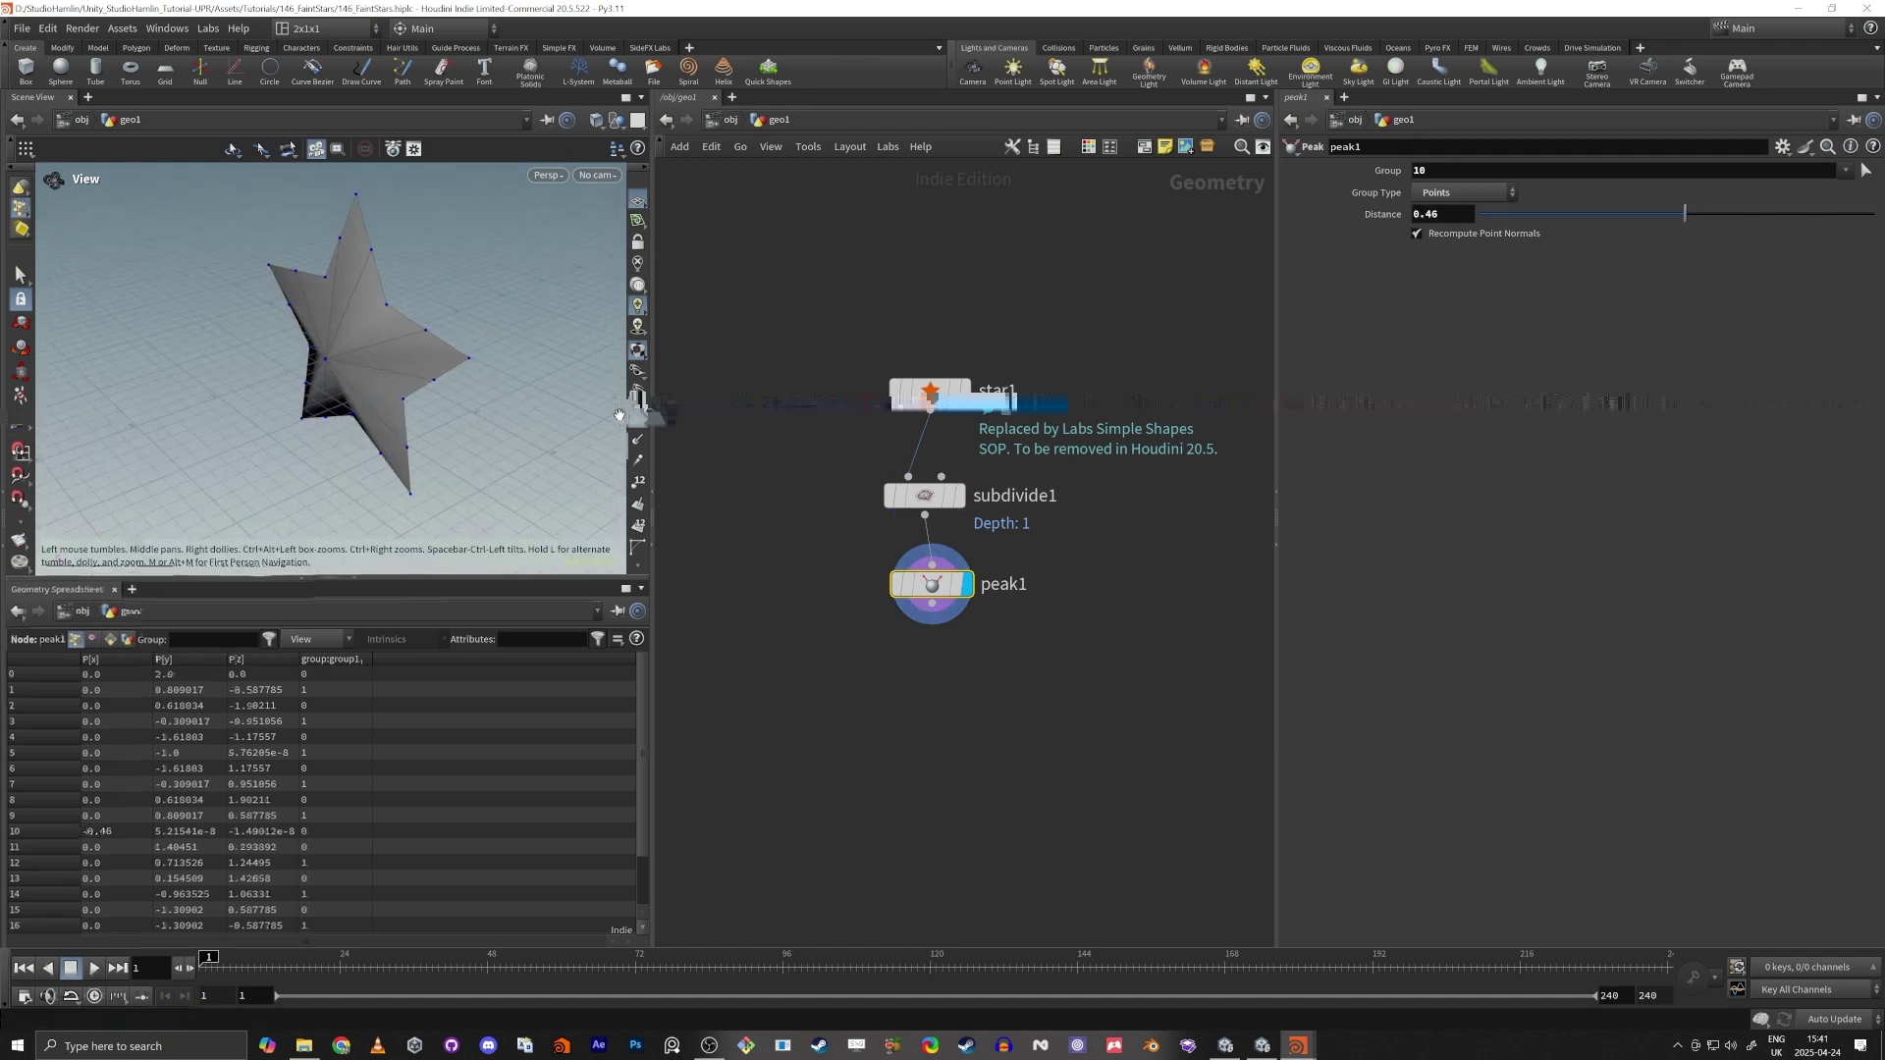
{"action": "left_click_drag", "start_coordinate": [418, 350], "coordinate": [387, 333]}
Add a Box node of size 1 as a template reference and compare it with the star from the front.
{"action": "key", "text": "Tab"}
{"action": "type", "text": "box"}
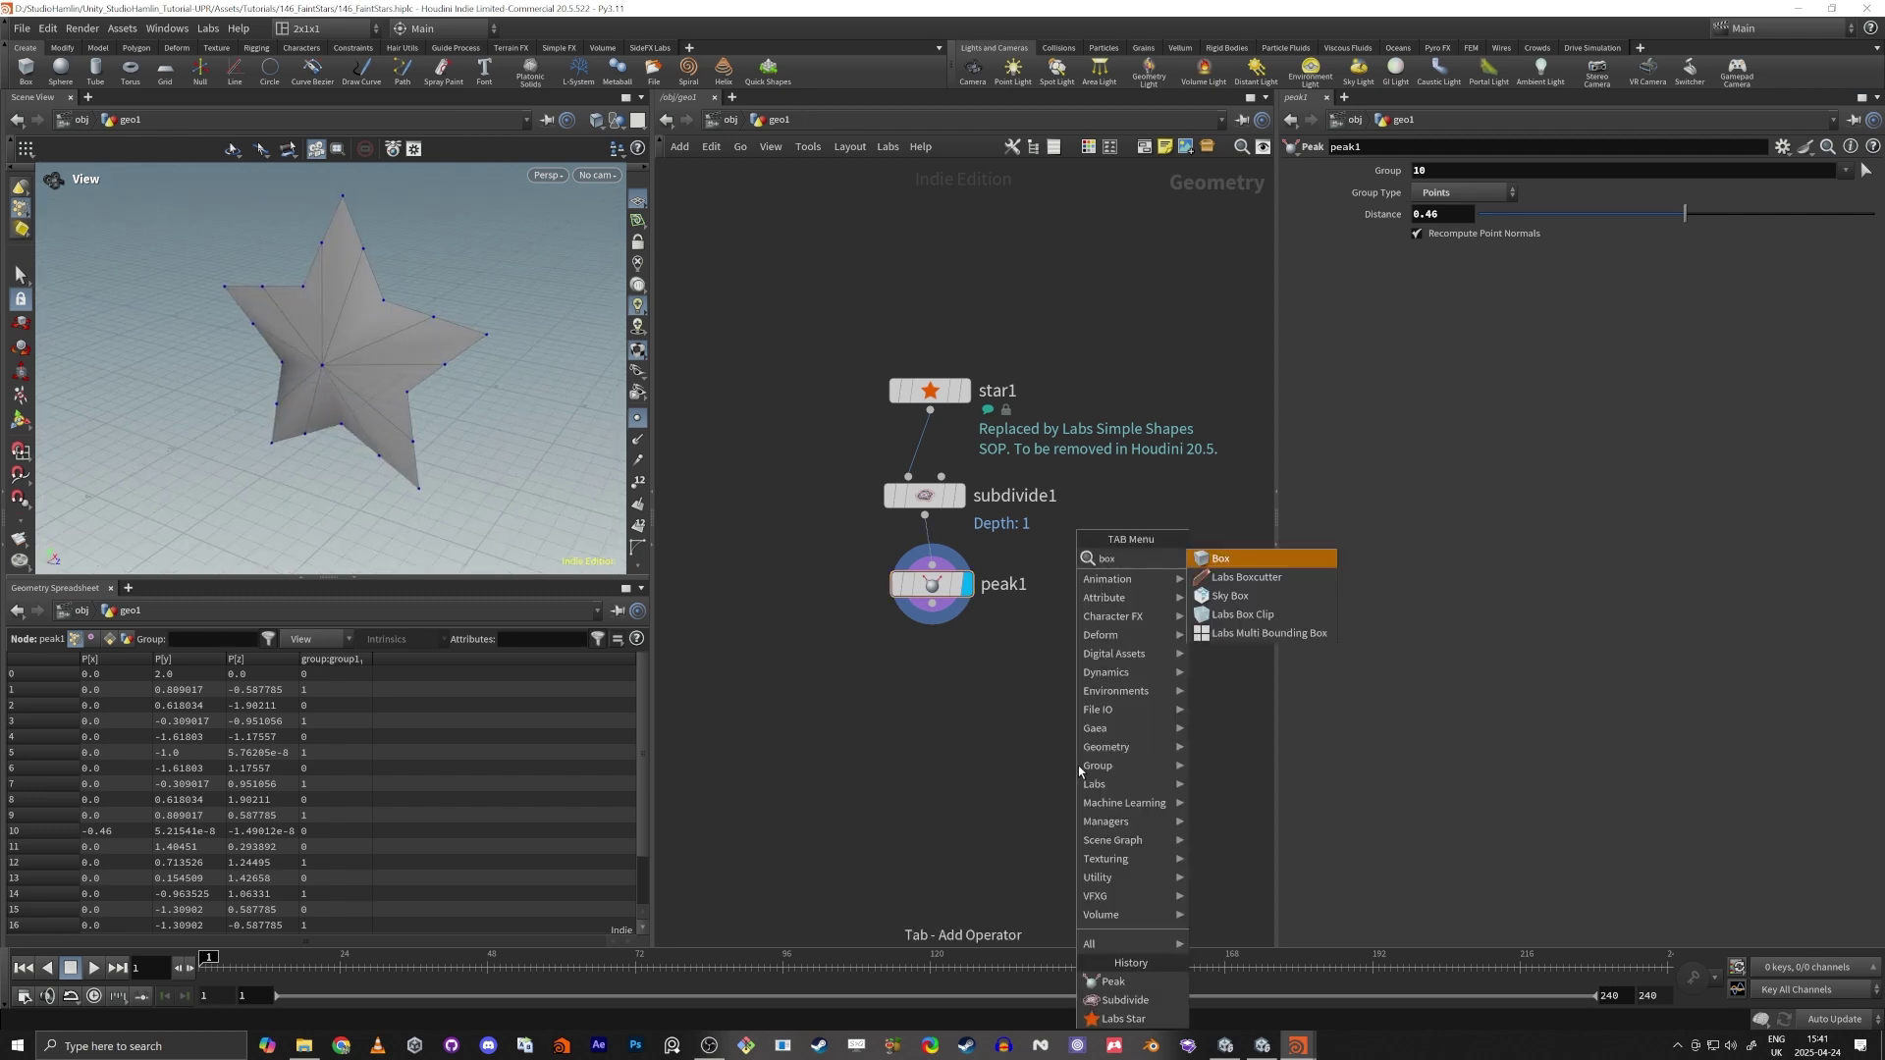
{"action": "key", "text": "Return"}
{"action": "left_click", "coordinate": [1145, 301]}
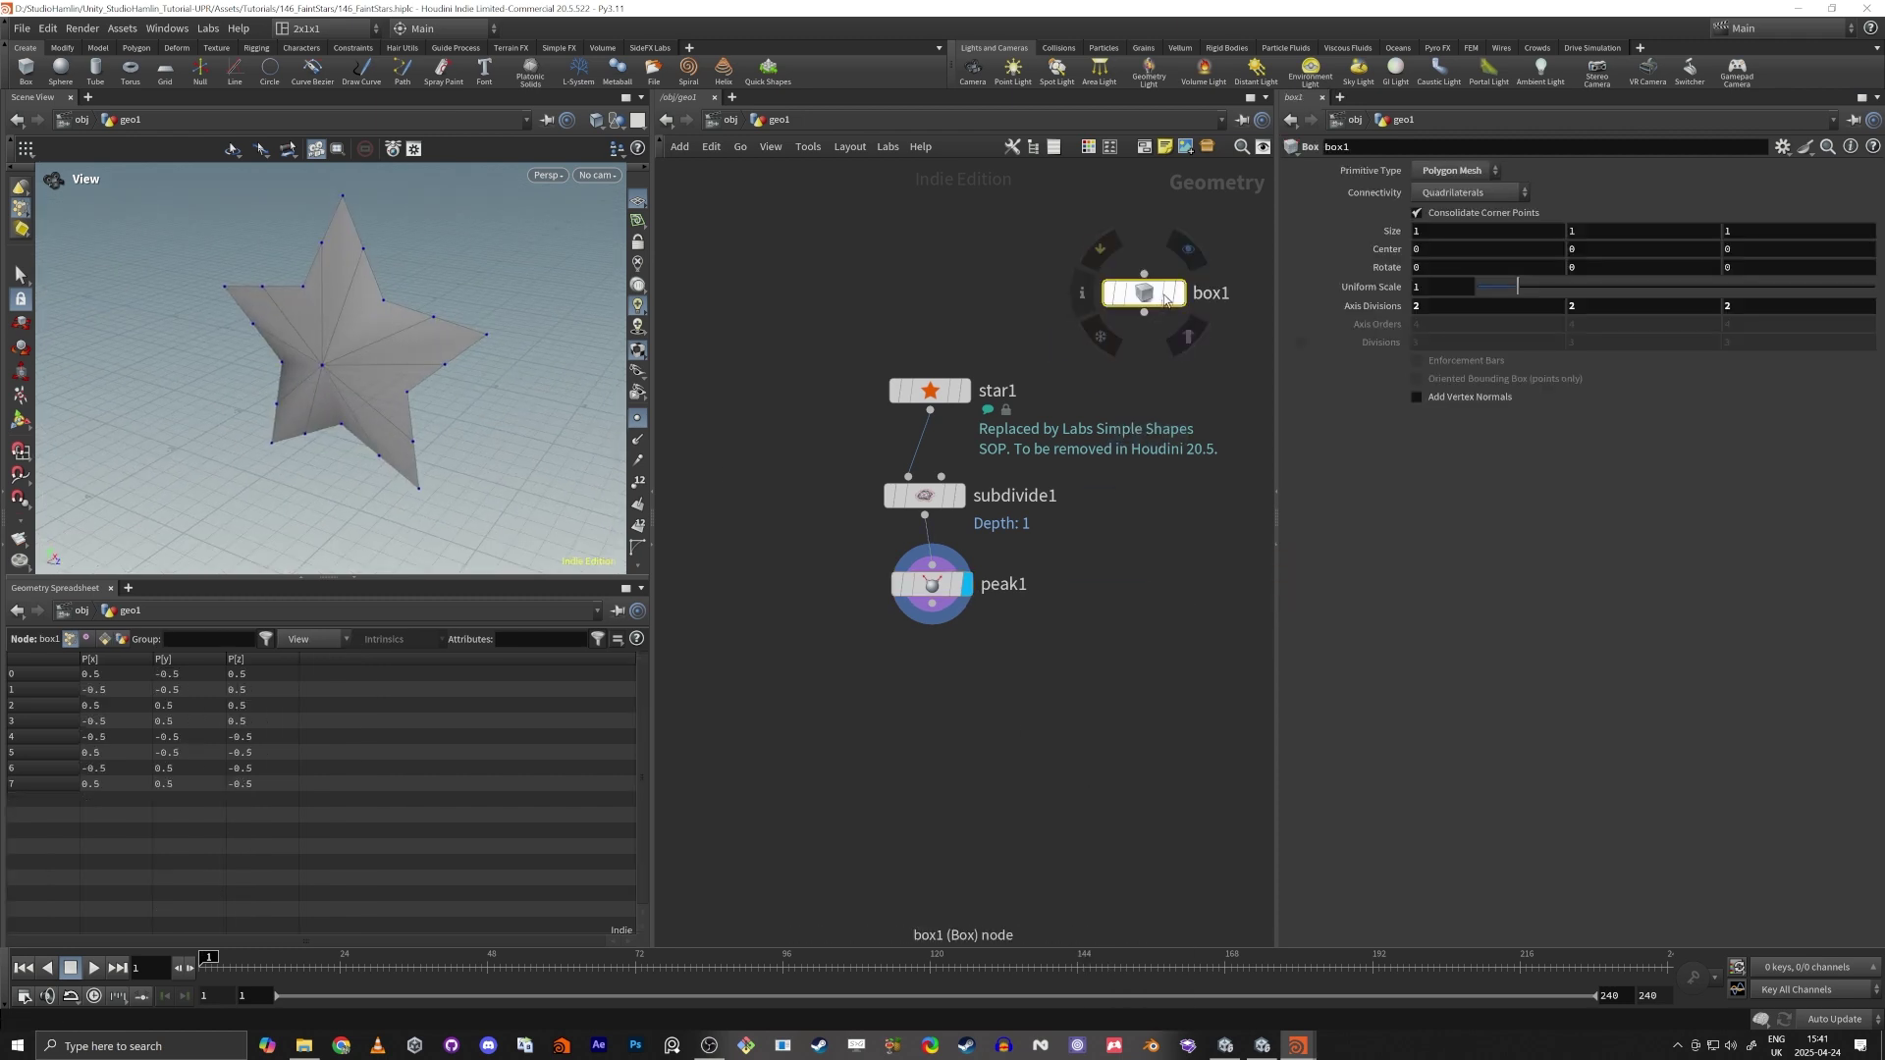
{"action": "right_click_drag", "start_coordinate": [307, 358], "coordinate": [487, 282]}
{"action": "left_click_drag", "start_coordinate": [412, 351], "coordinate": [335, 367]}
{"action": "right_click_drag", "start_coordinate": [372, 397], "coordinate": [326, 387]}
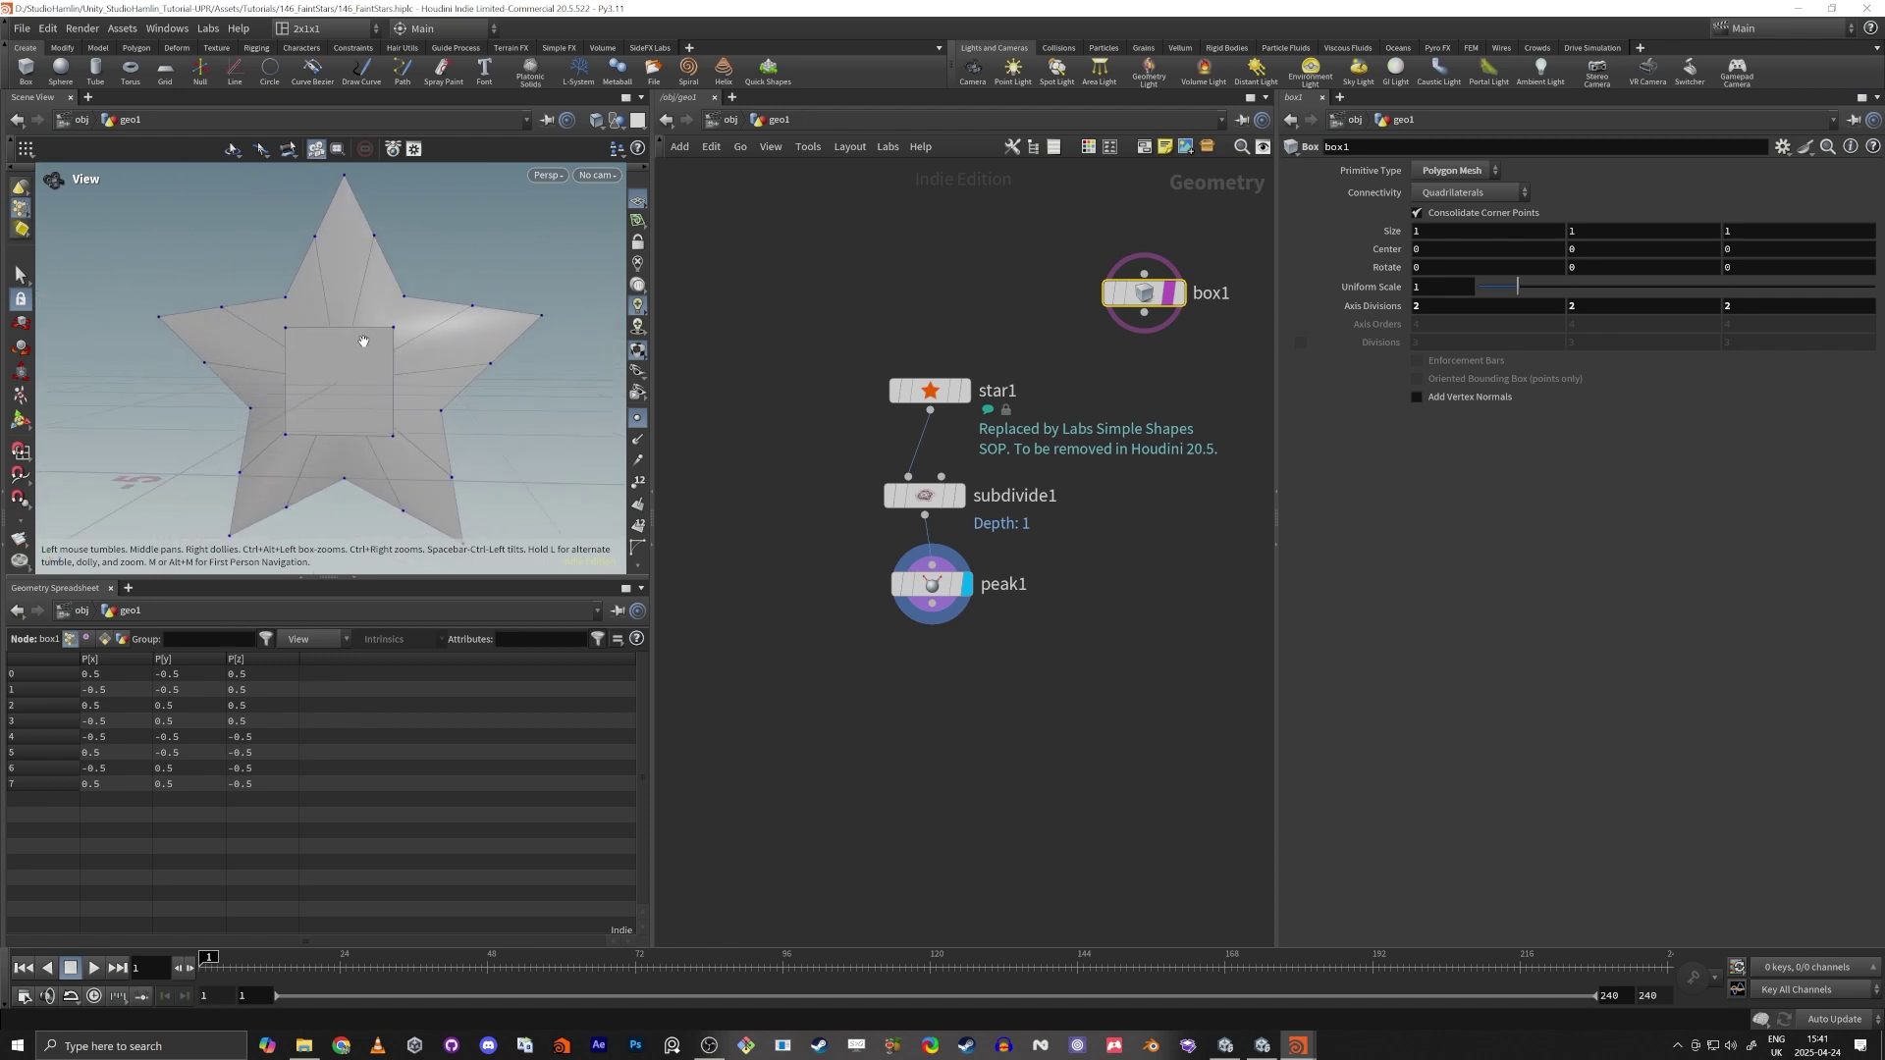
Set the star node's radius values to 0.25 and 0.5.
{"action": "left_click_drag", "start_coordinate": [866, 324], "coordinate": [976, 422]}
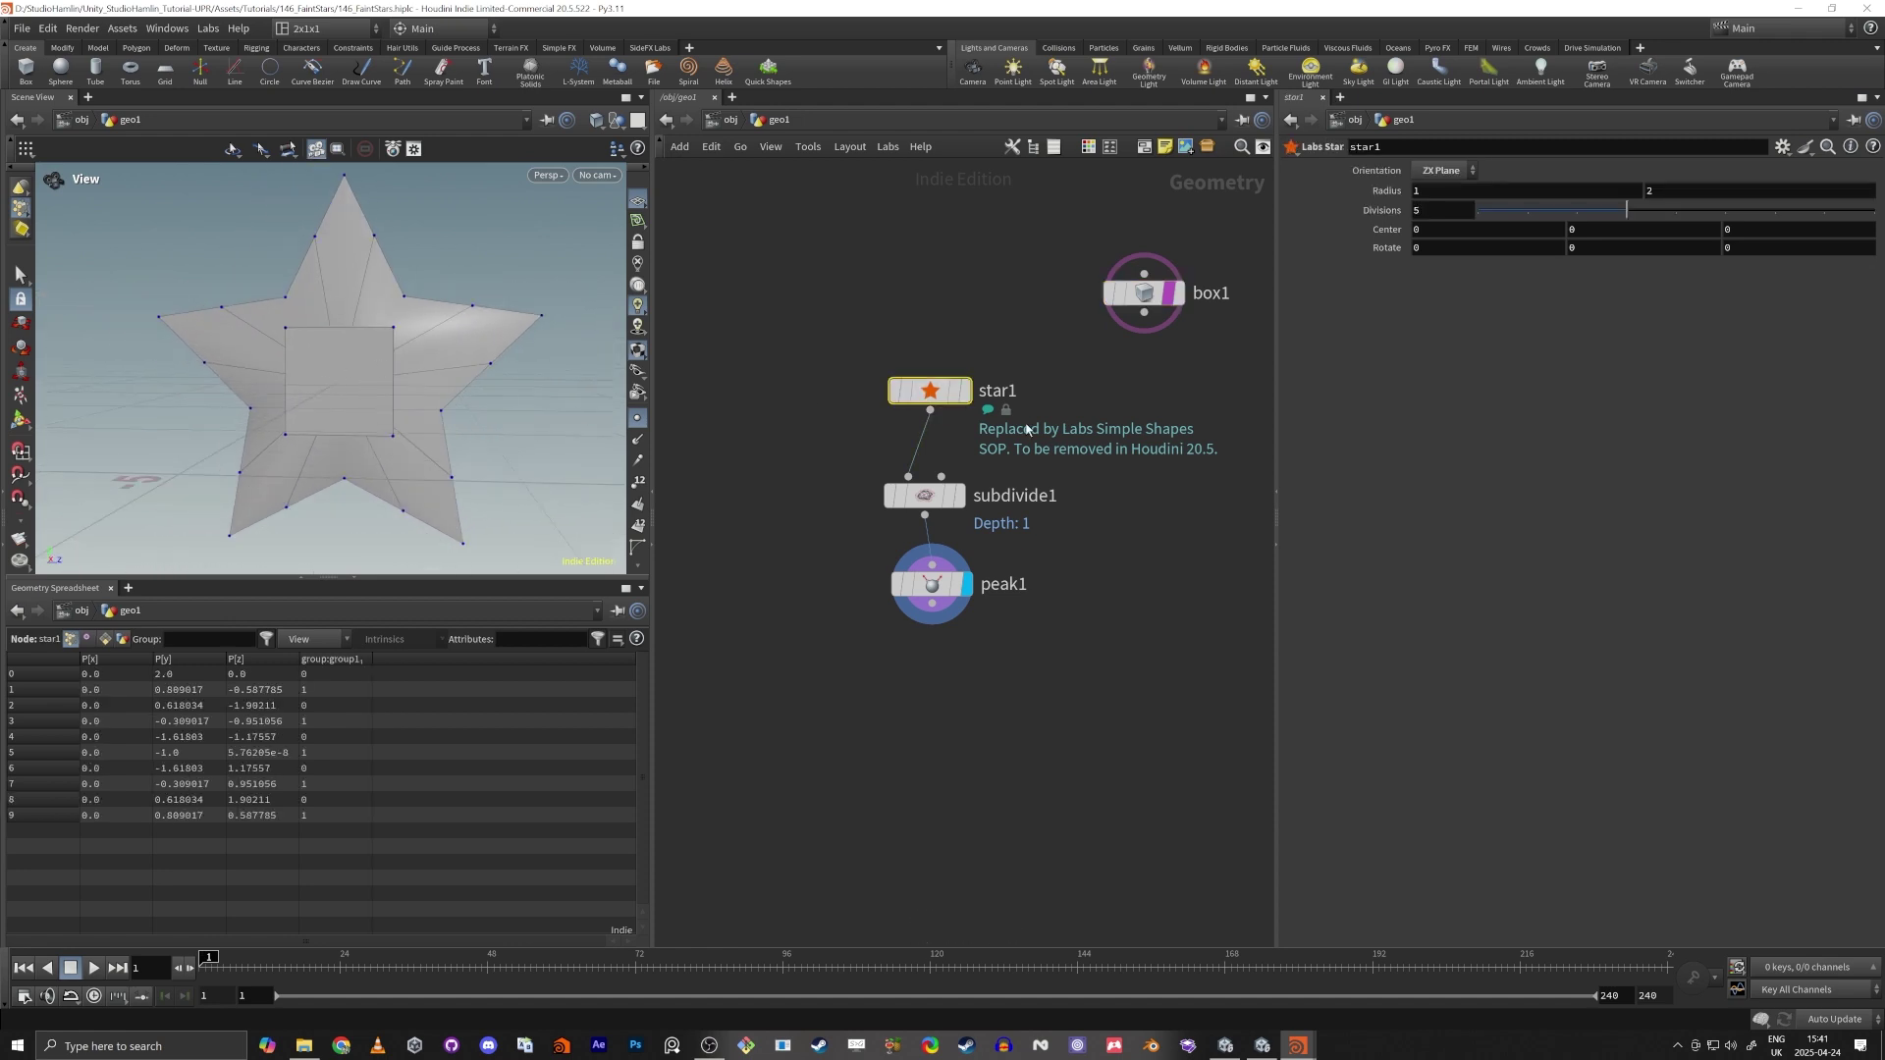
{"action": "left_click", "coordinate": [1414, 191]}
{"action": "type", "text": "0.25"}
{"action": "key", "text": "Tab"}
{"action": "type", "text": "0"}
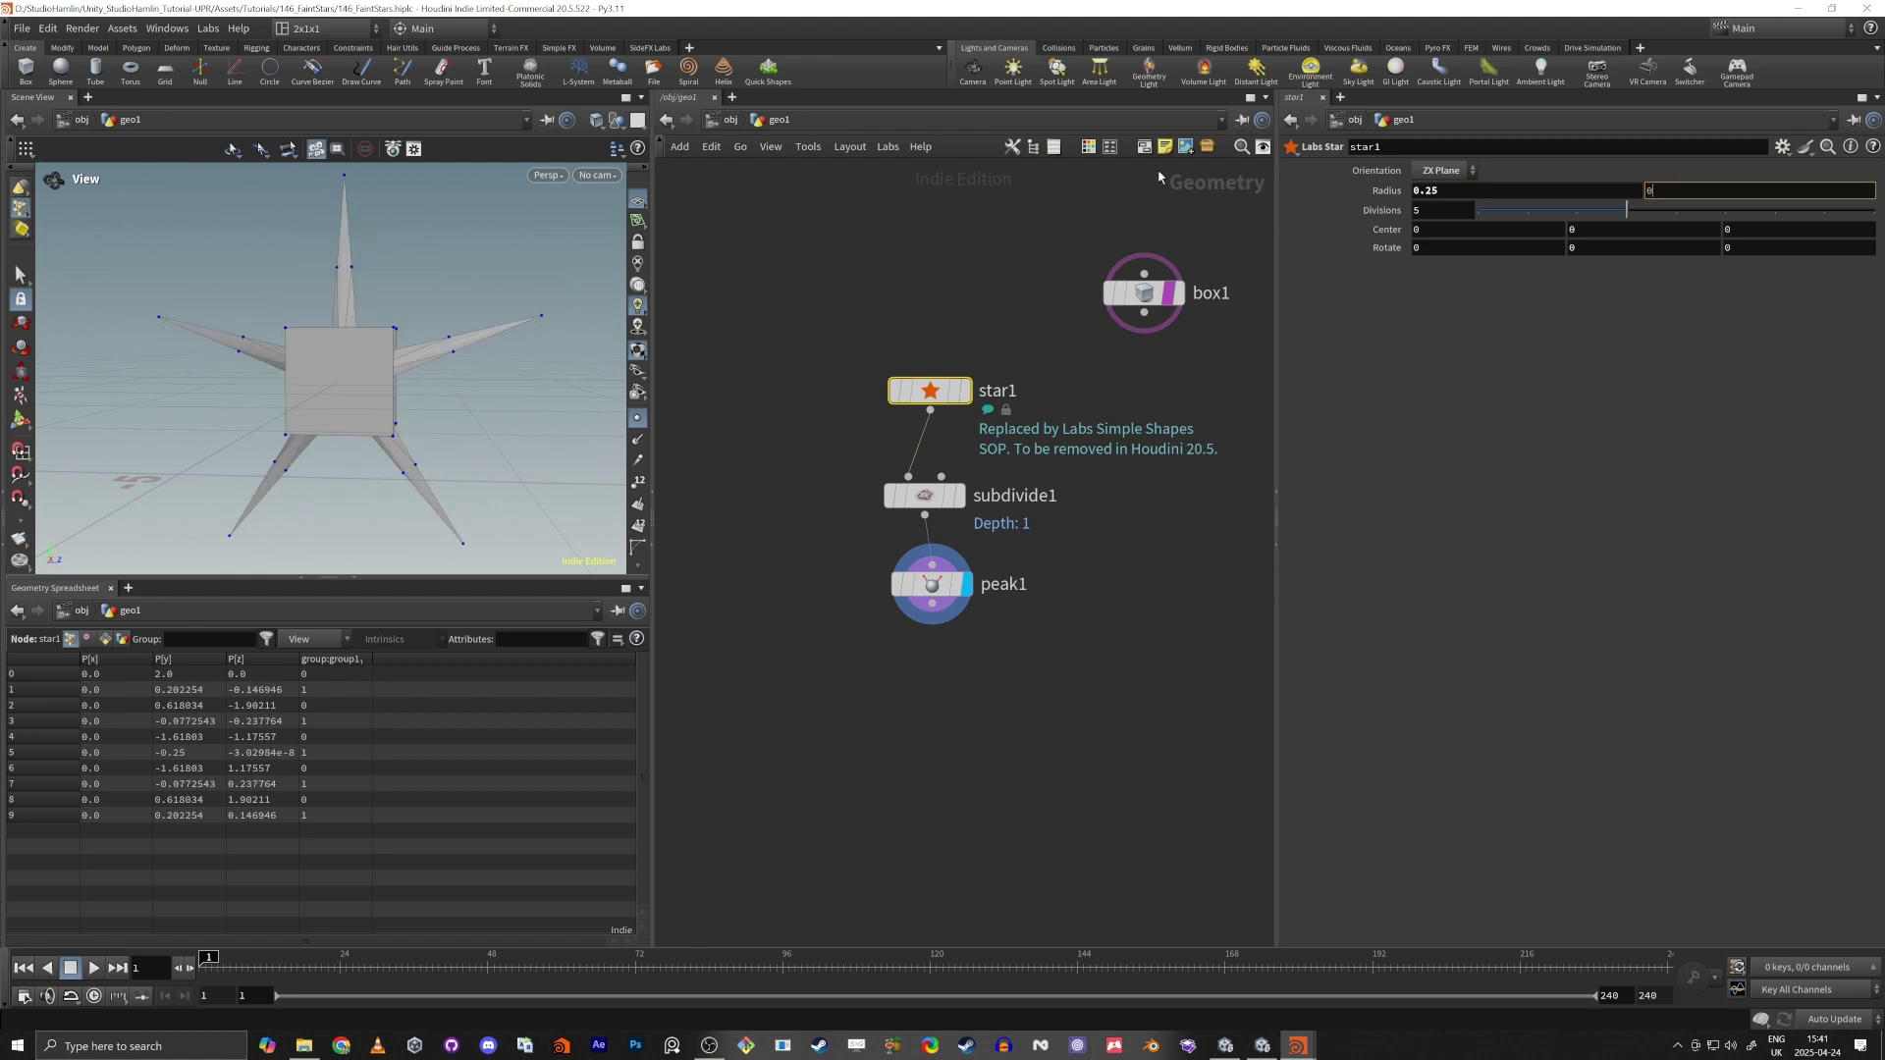
{"action": "type", "text": ".5"}
{"action": "key", "text": "Return"}
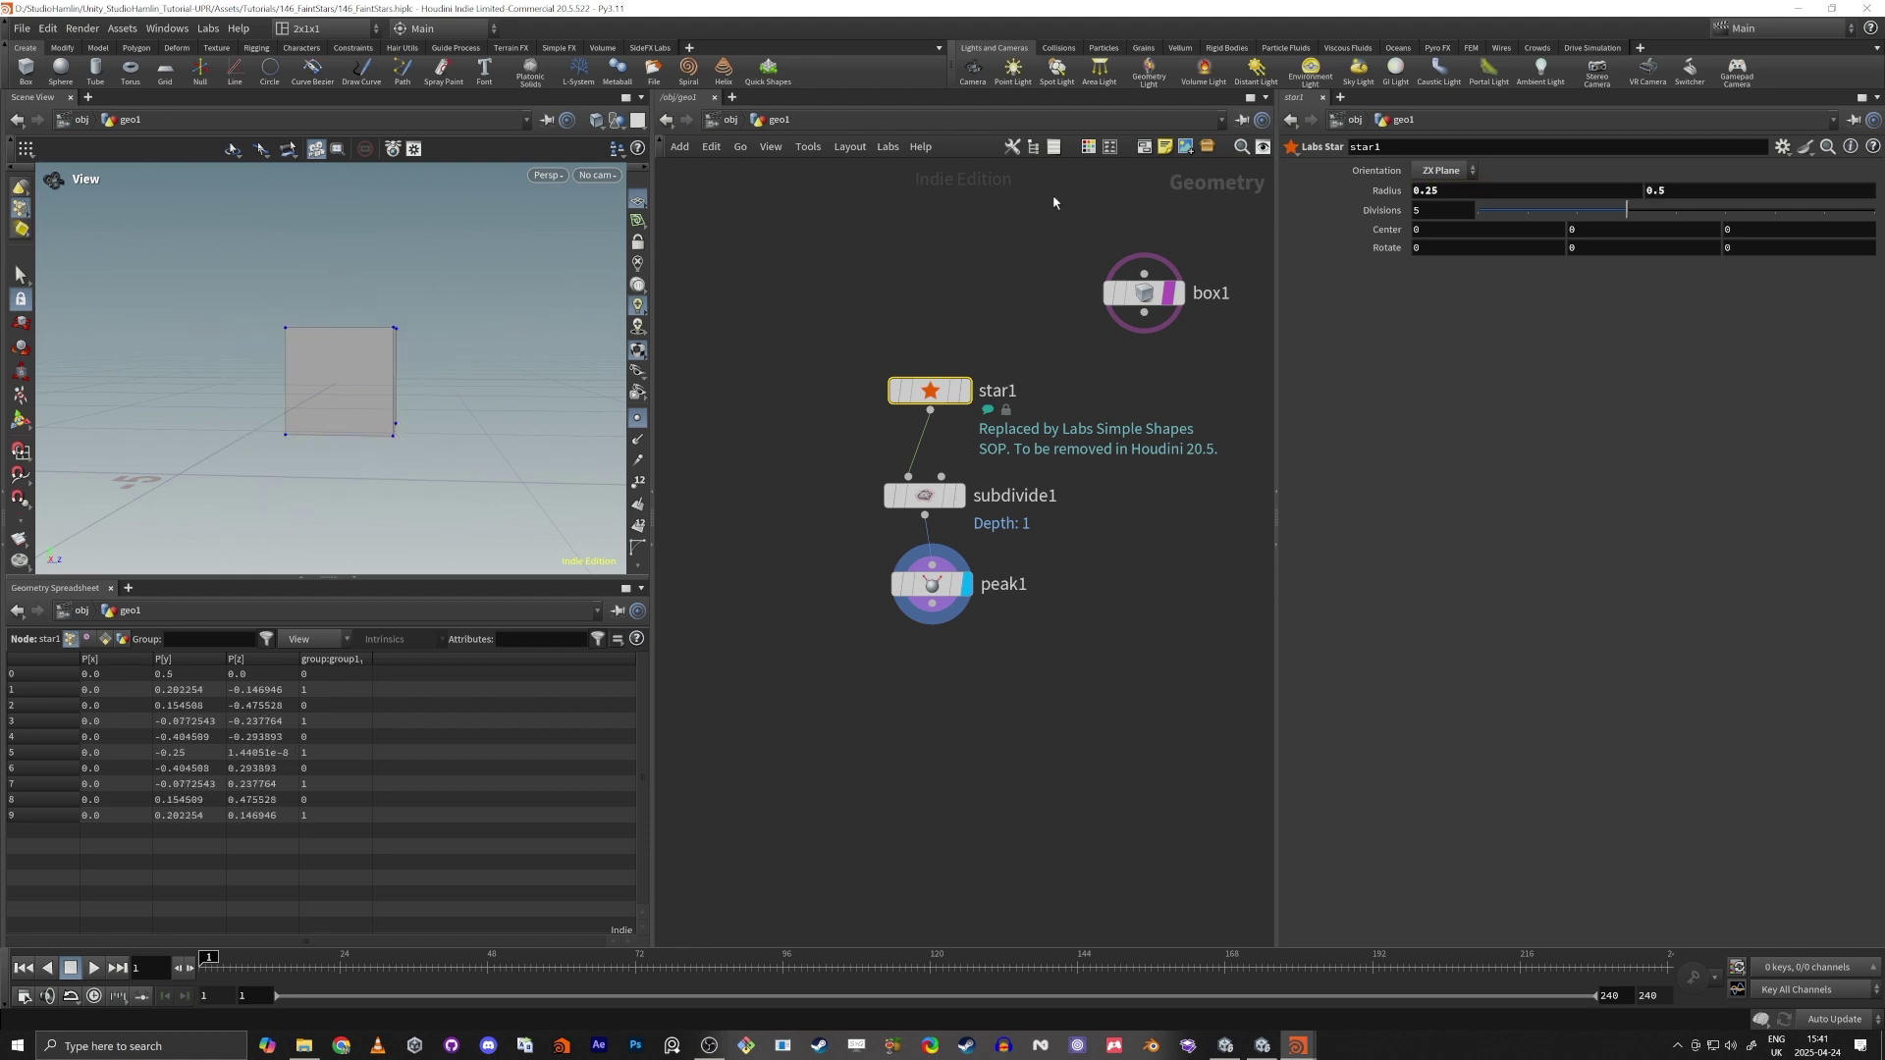
Show the reference box as a wireframe to check the star's size against it, and delete the box node.
{"action": "left_click", "coordinate": [1168, 296]}
{"action": "scroll", "coordinate": [374, 404], "scroll_direction": "up", "scroll_amount": 5}
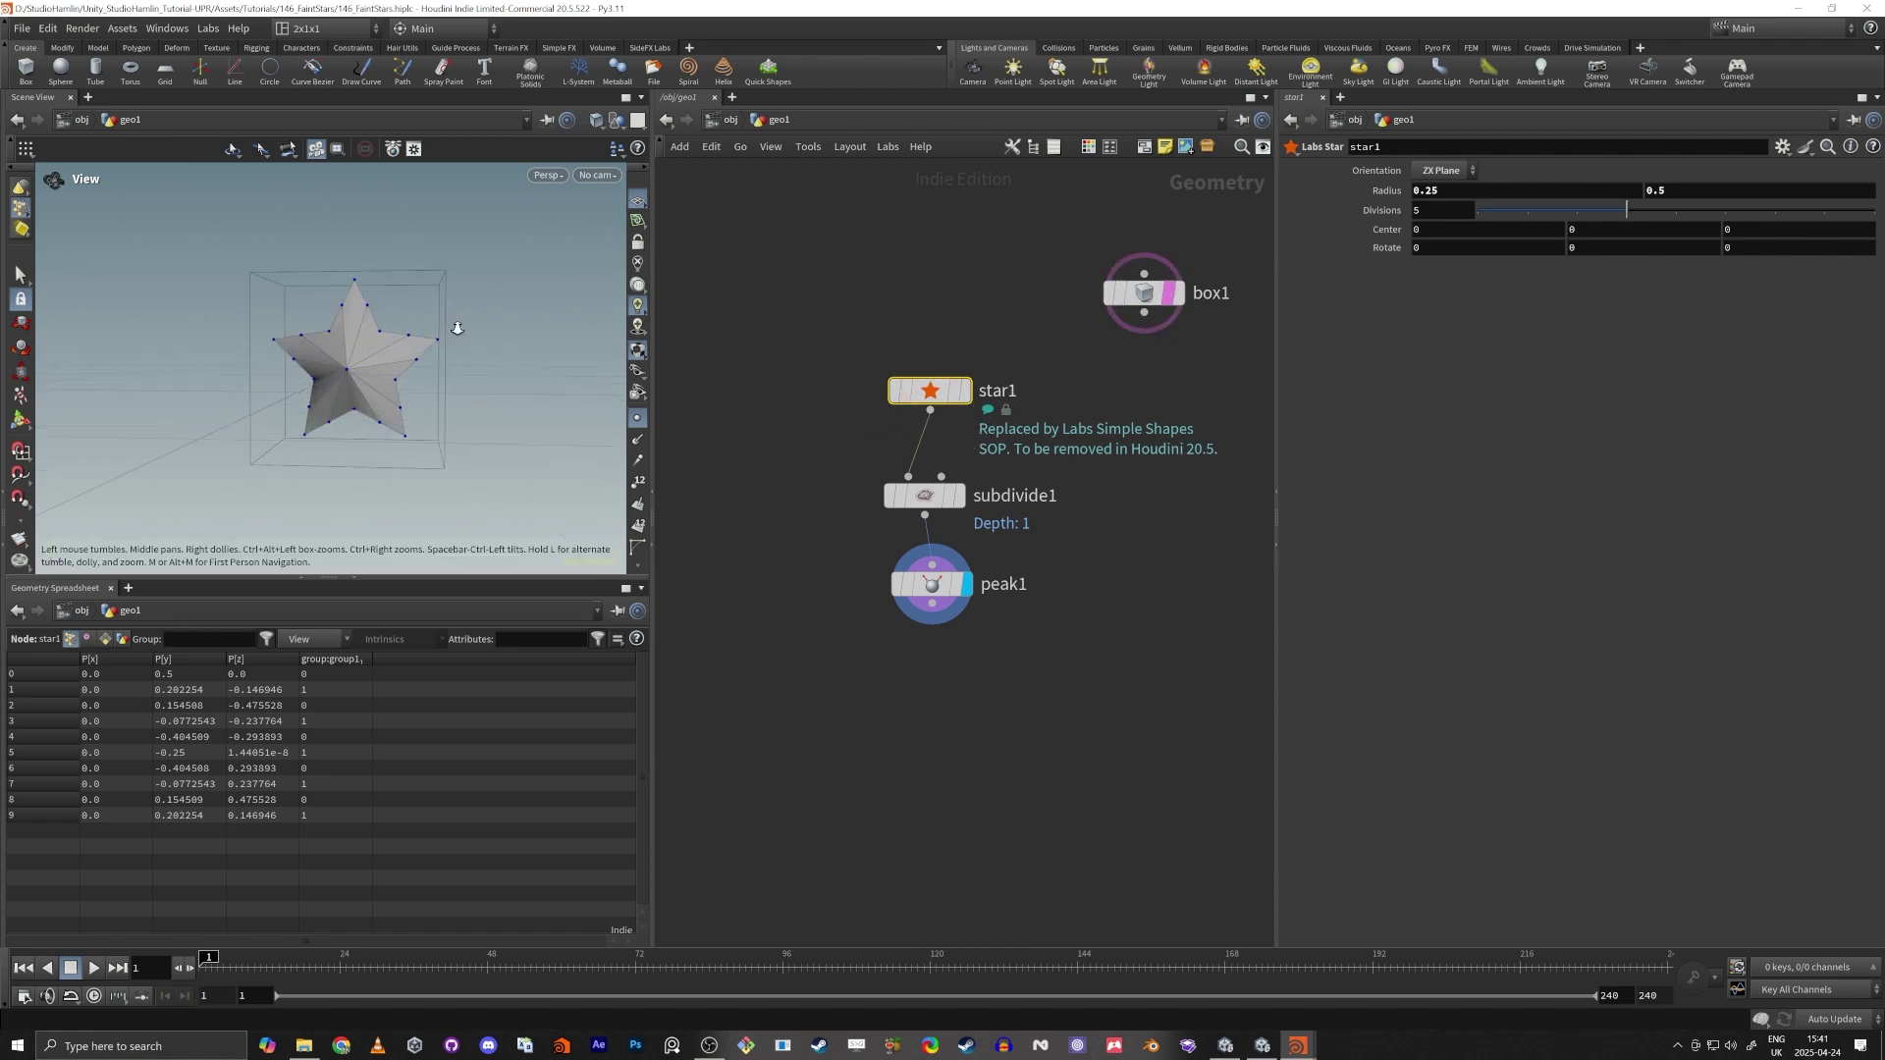
{"action": "left_click_drag", "start_coordinate": [374, 403], "coordinate": [450, 337]}
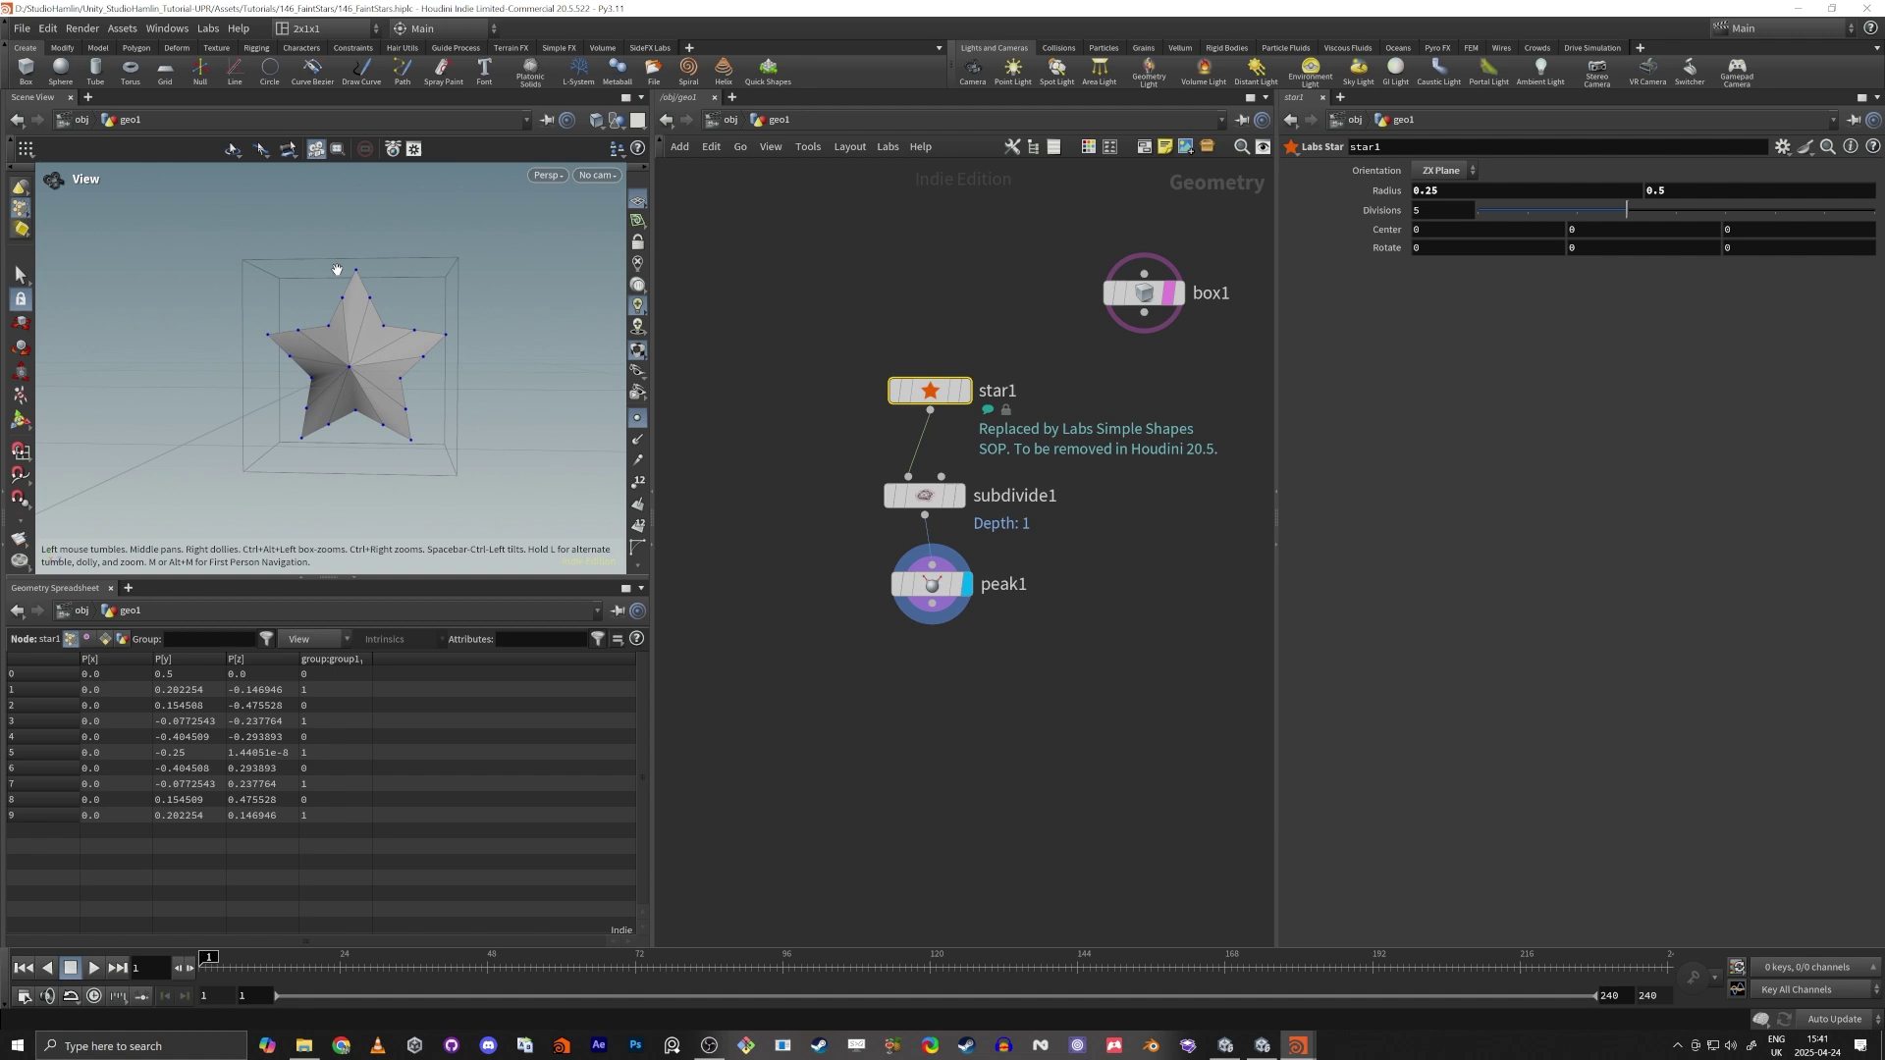
{"action": "left_click", "coordinate": [1137, 292]}
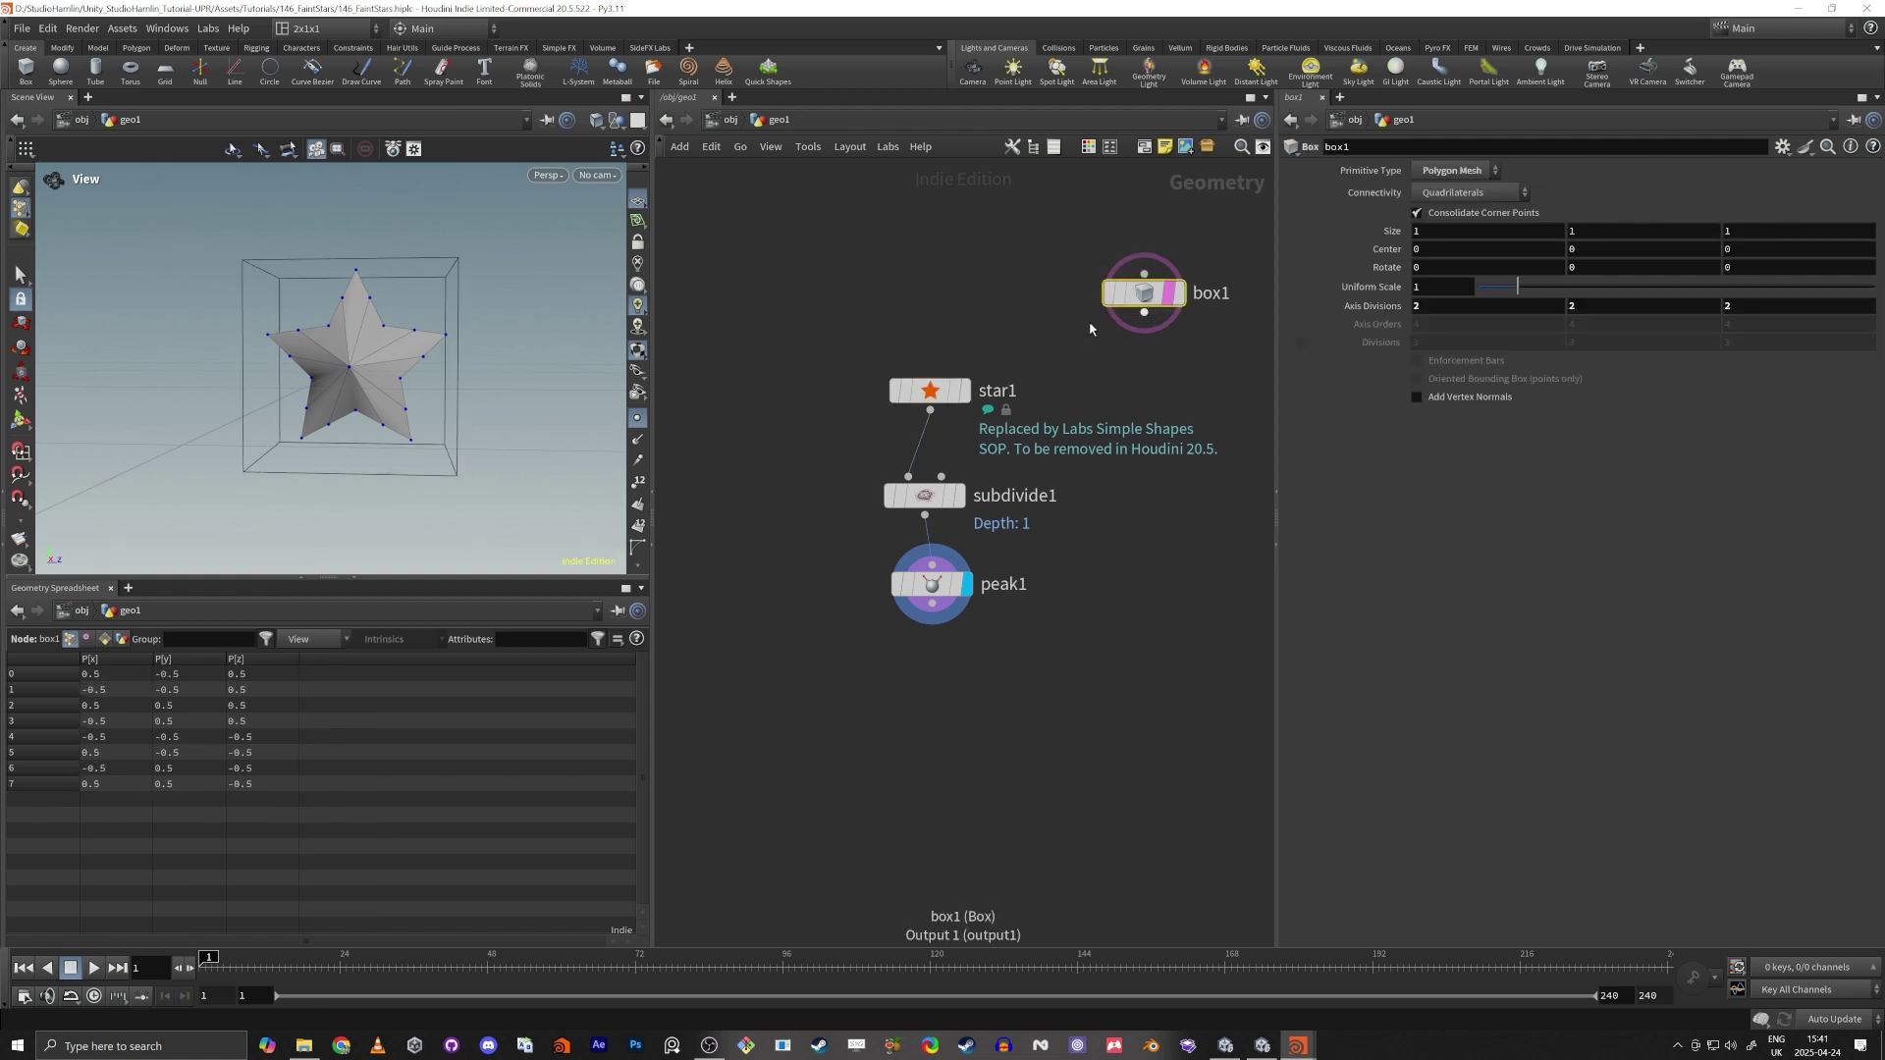
{"action": "key", "text": "Delete"}
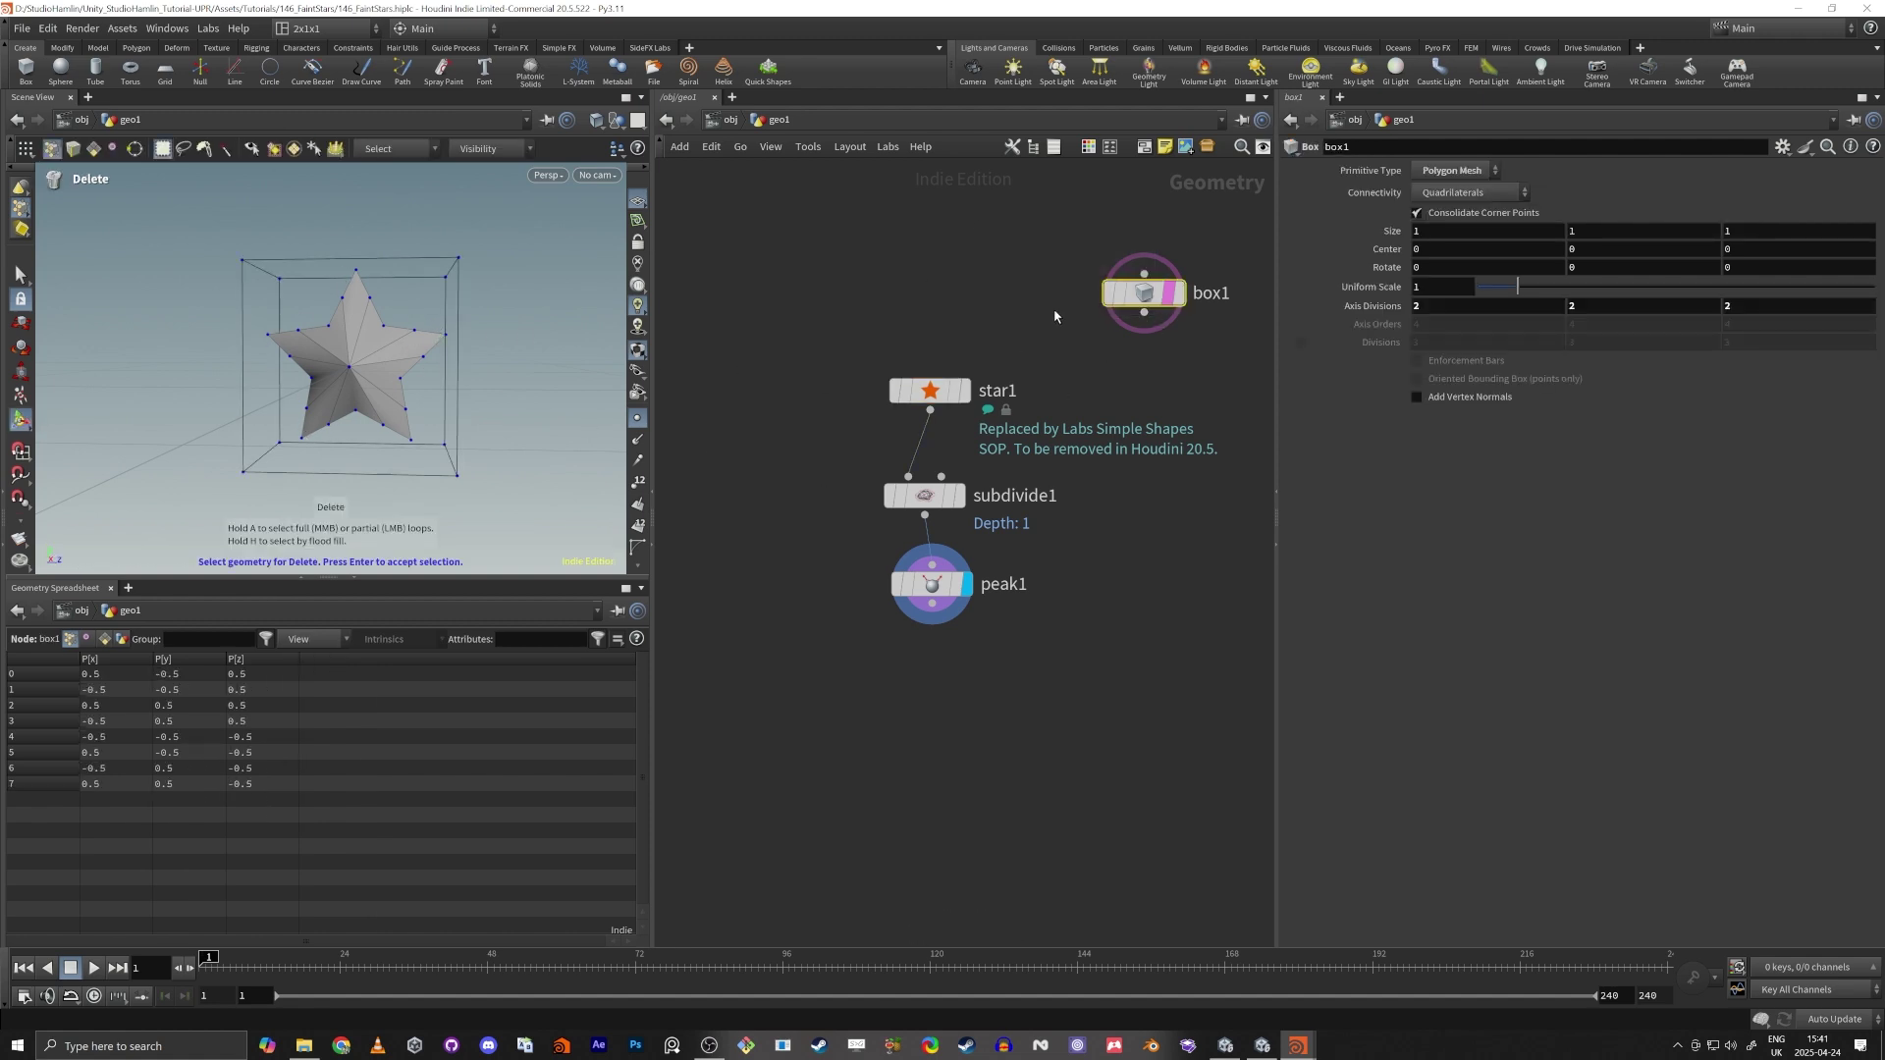
{"action": "key", "text": "Delete"}
Flatten the star by setting the Peak distance to 0.14, judging its depth from the side.
{"action": "left_click", "coordinate": [911, 592]}
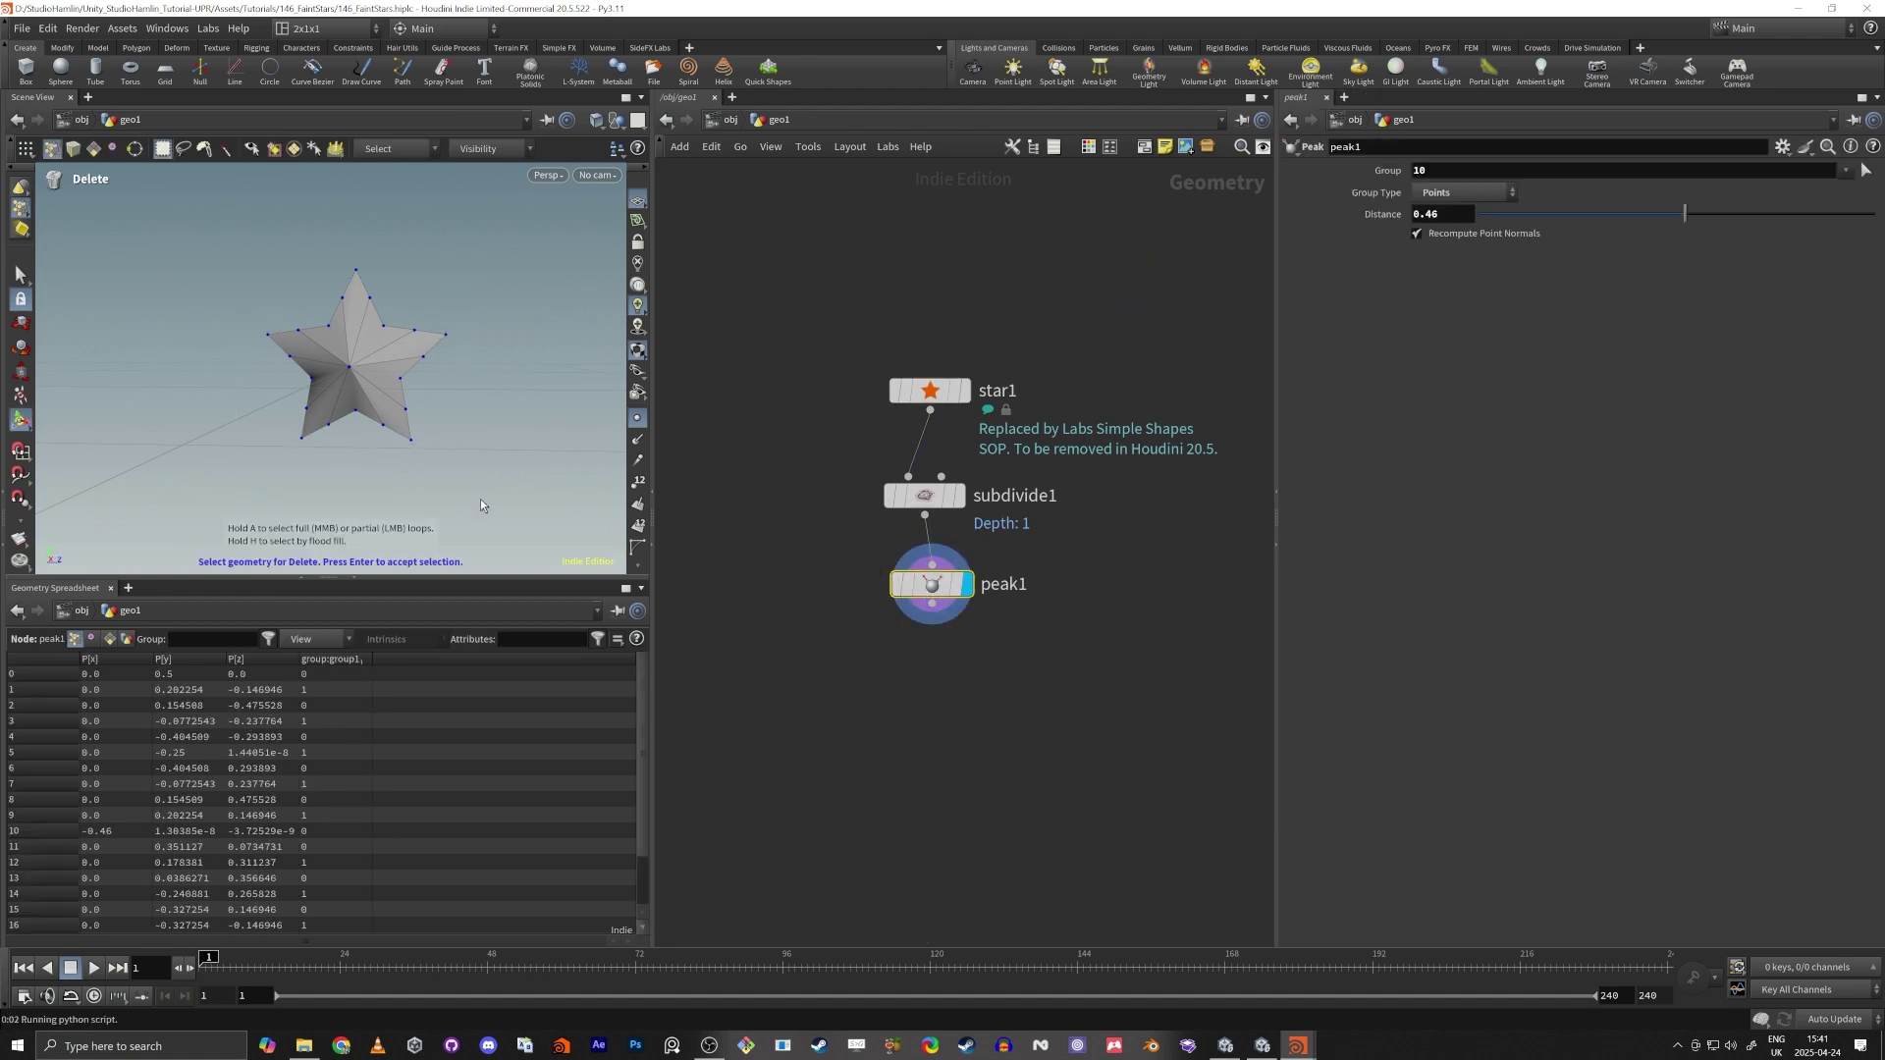
{"action": "left_click_drag", "start_coordinate": [480, 505], "coordinate": [344, 452], "text": "alt"}
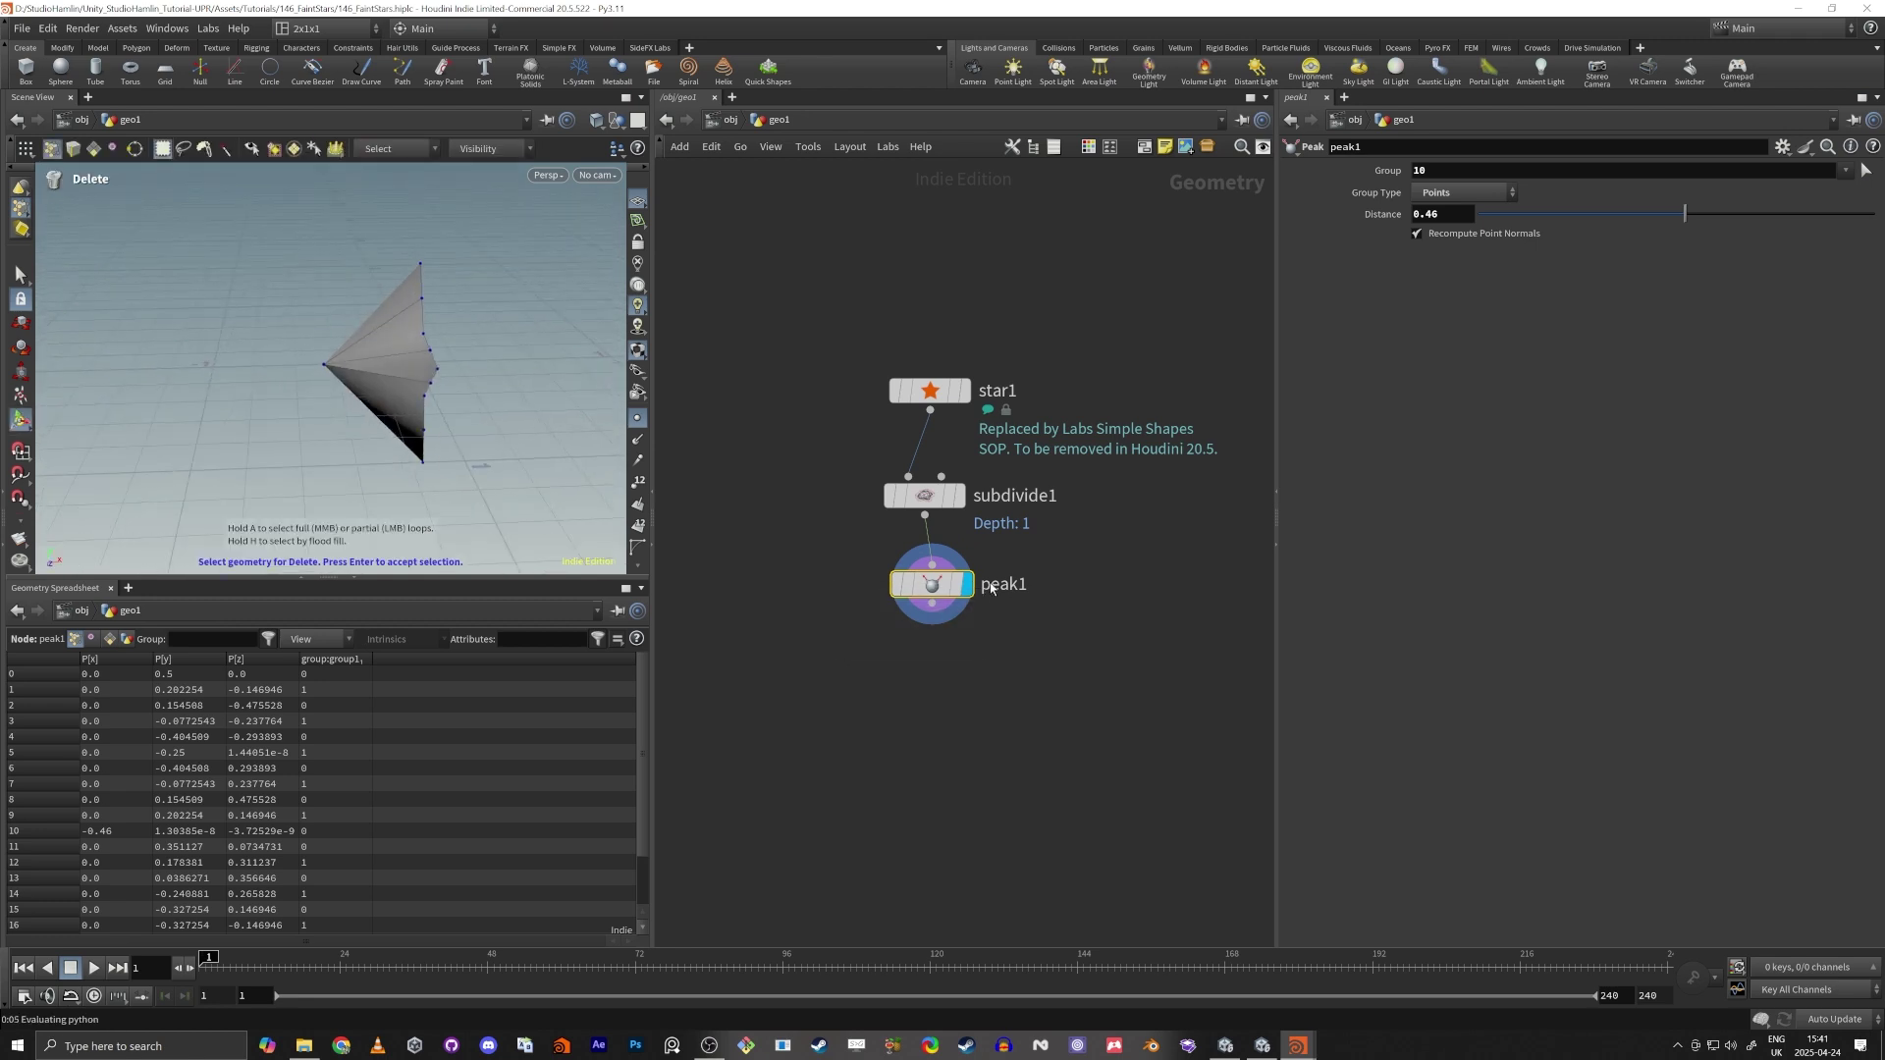
{"action": "left_click_drag", "start_coordinate": [1692, 223], "coordinate": [1679, 220]}
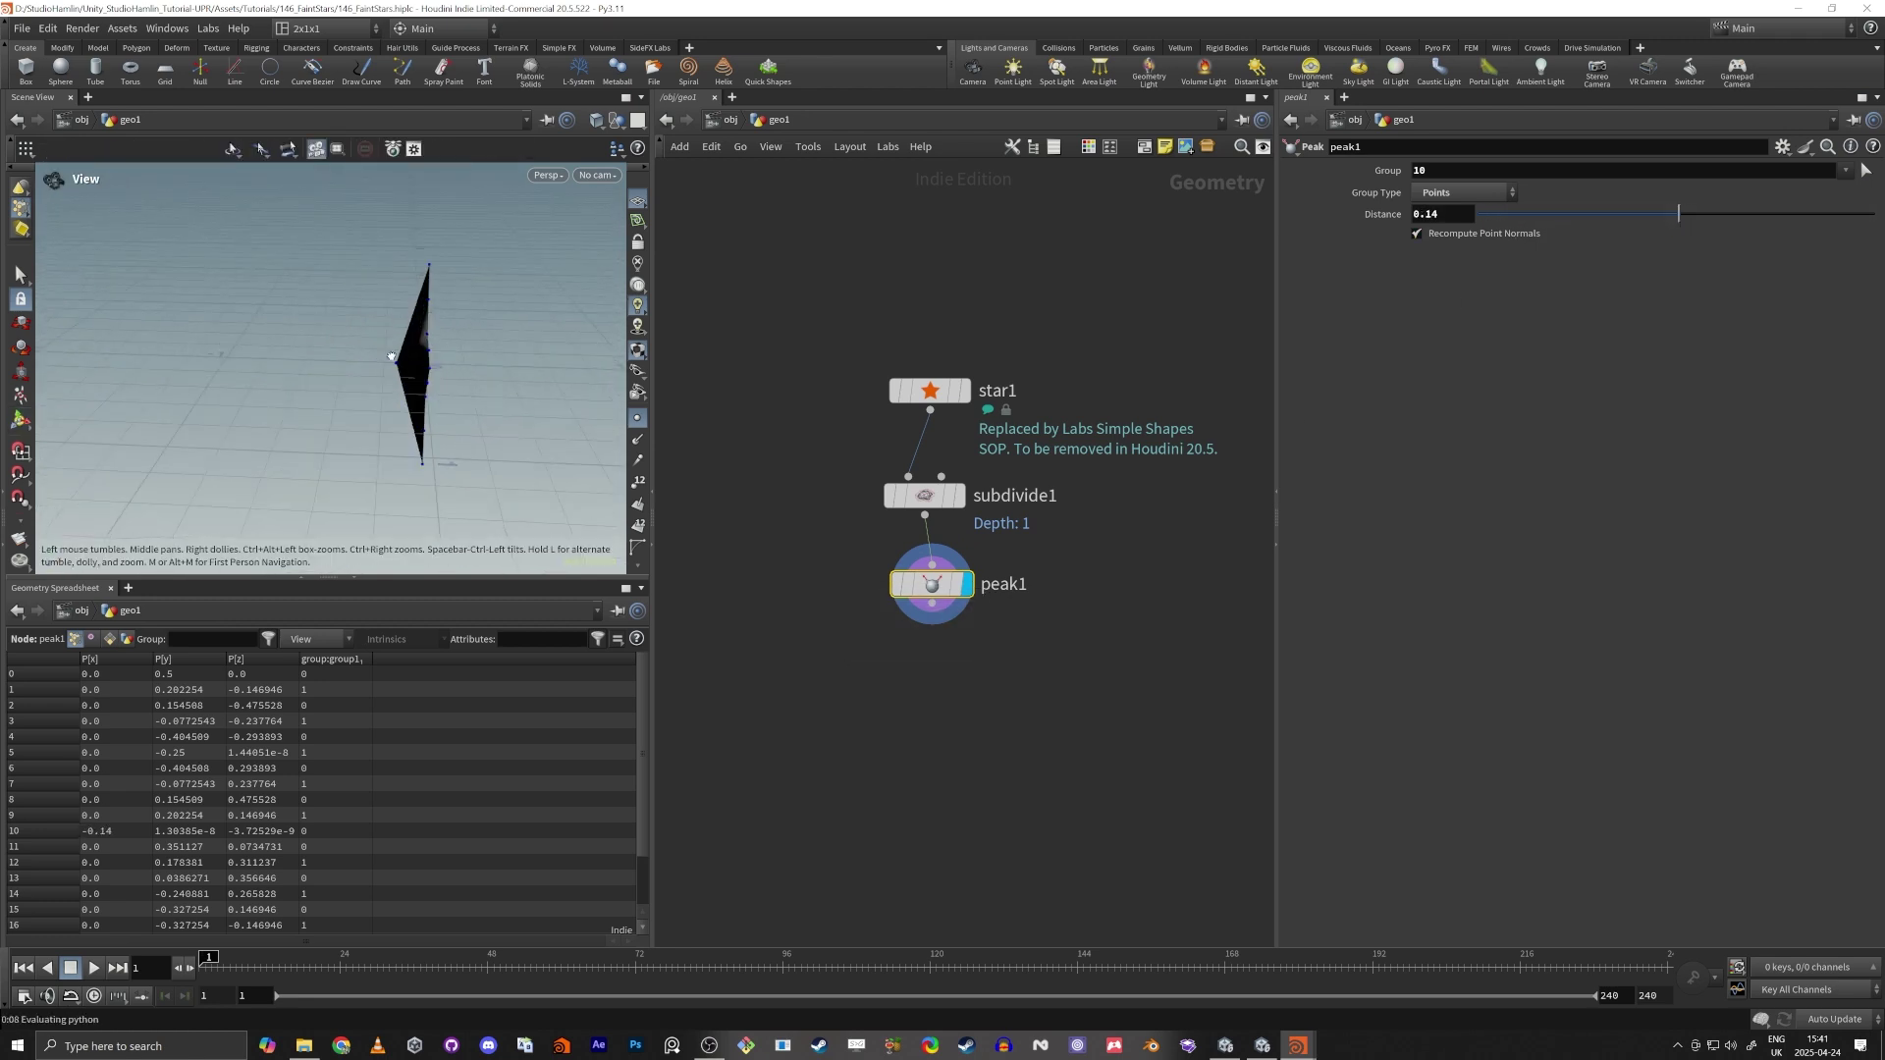
Add a Mirror node after the Peak node, align it below, and display its result.
{"action": "left_click_drag", "start_coordinate": [515, 465], "coordinate": [591, 451], "text": "alt"}
{"action": "middle_click_drag", "start_coordinate": [941, 667], "coordinate": [988, 551]}
{"action": "scroll", "coordinate": [988, 551], "scroll_direction": "up", "scroll_amount": 2}
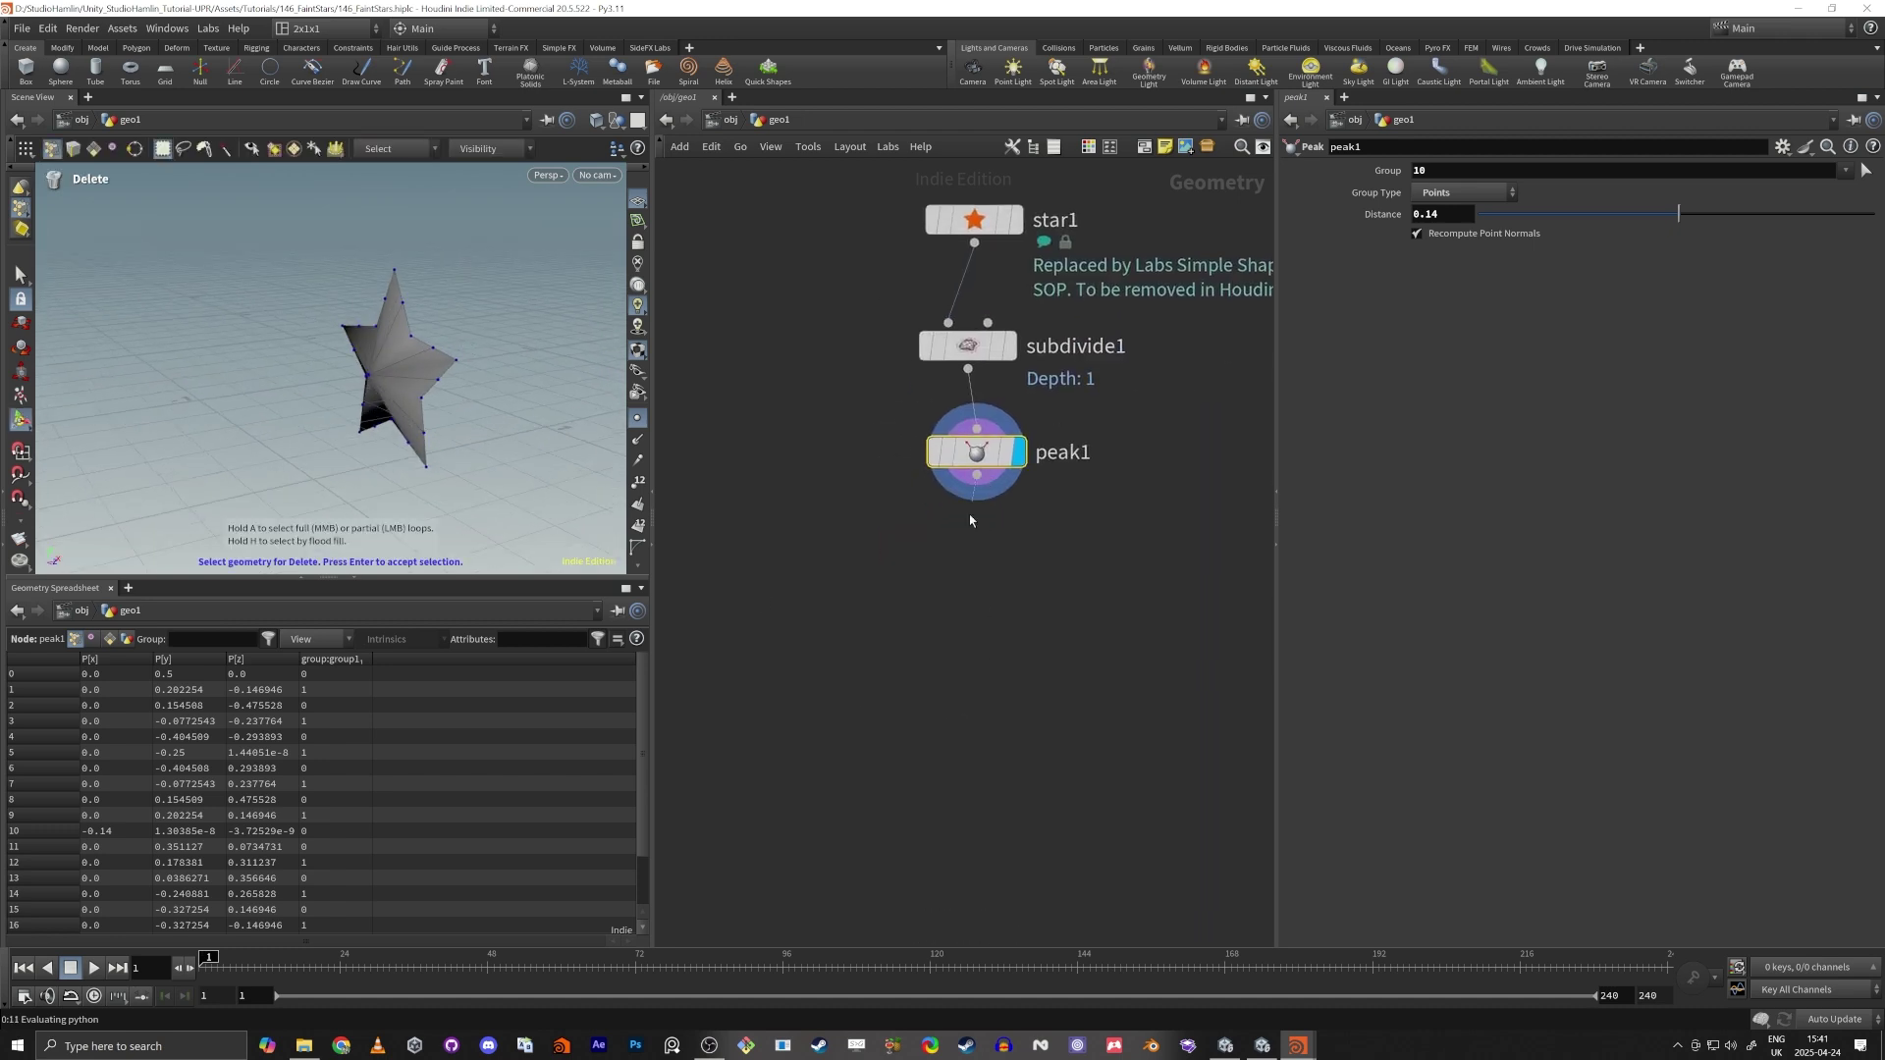
{"action": "key", "text": "Tab"}
{"action": "type", "text": "mirror"}
{"action": "key", "text": "Return"}
{"action": "left_click", "coordinate": [938, 577]}
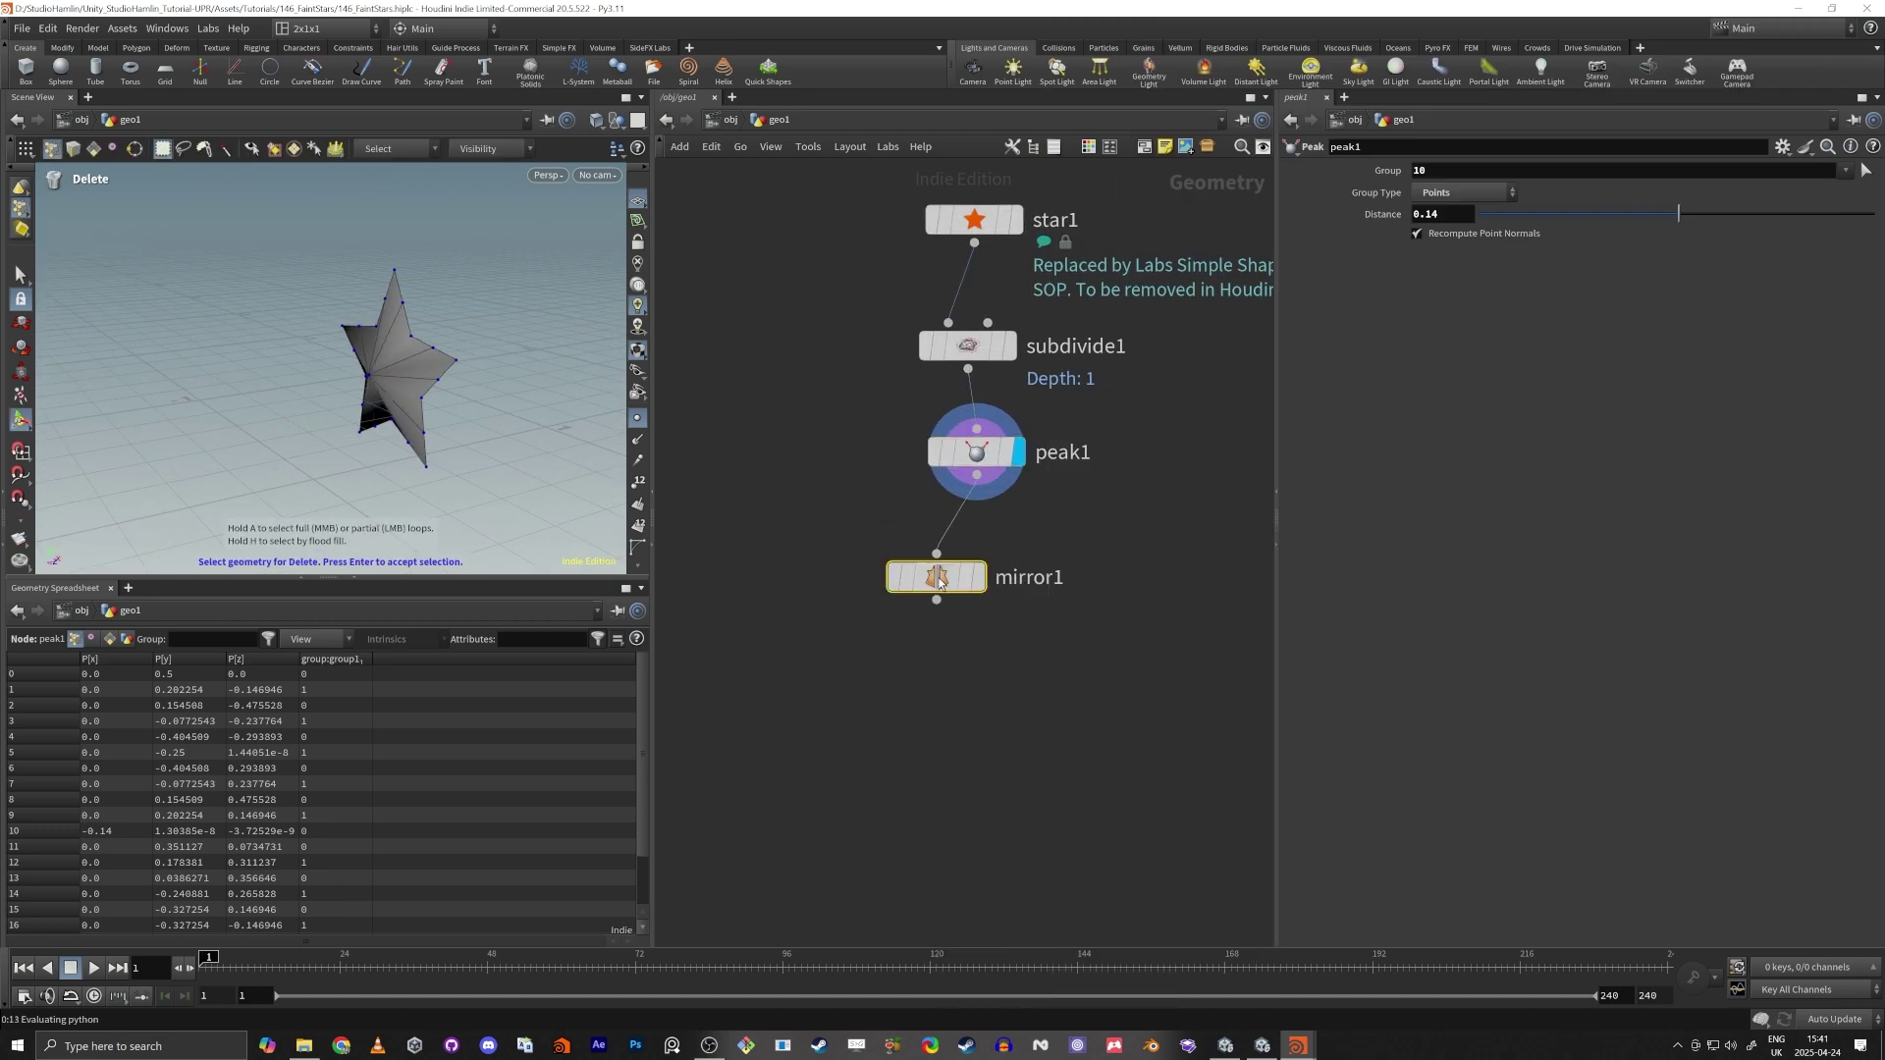
{"action": "left_click", "coordinate": [980, 579]}
{"action": "left_click_drag", "start_coordinate": [940, 579], "coordinate": [977, 577]}
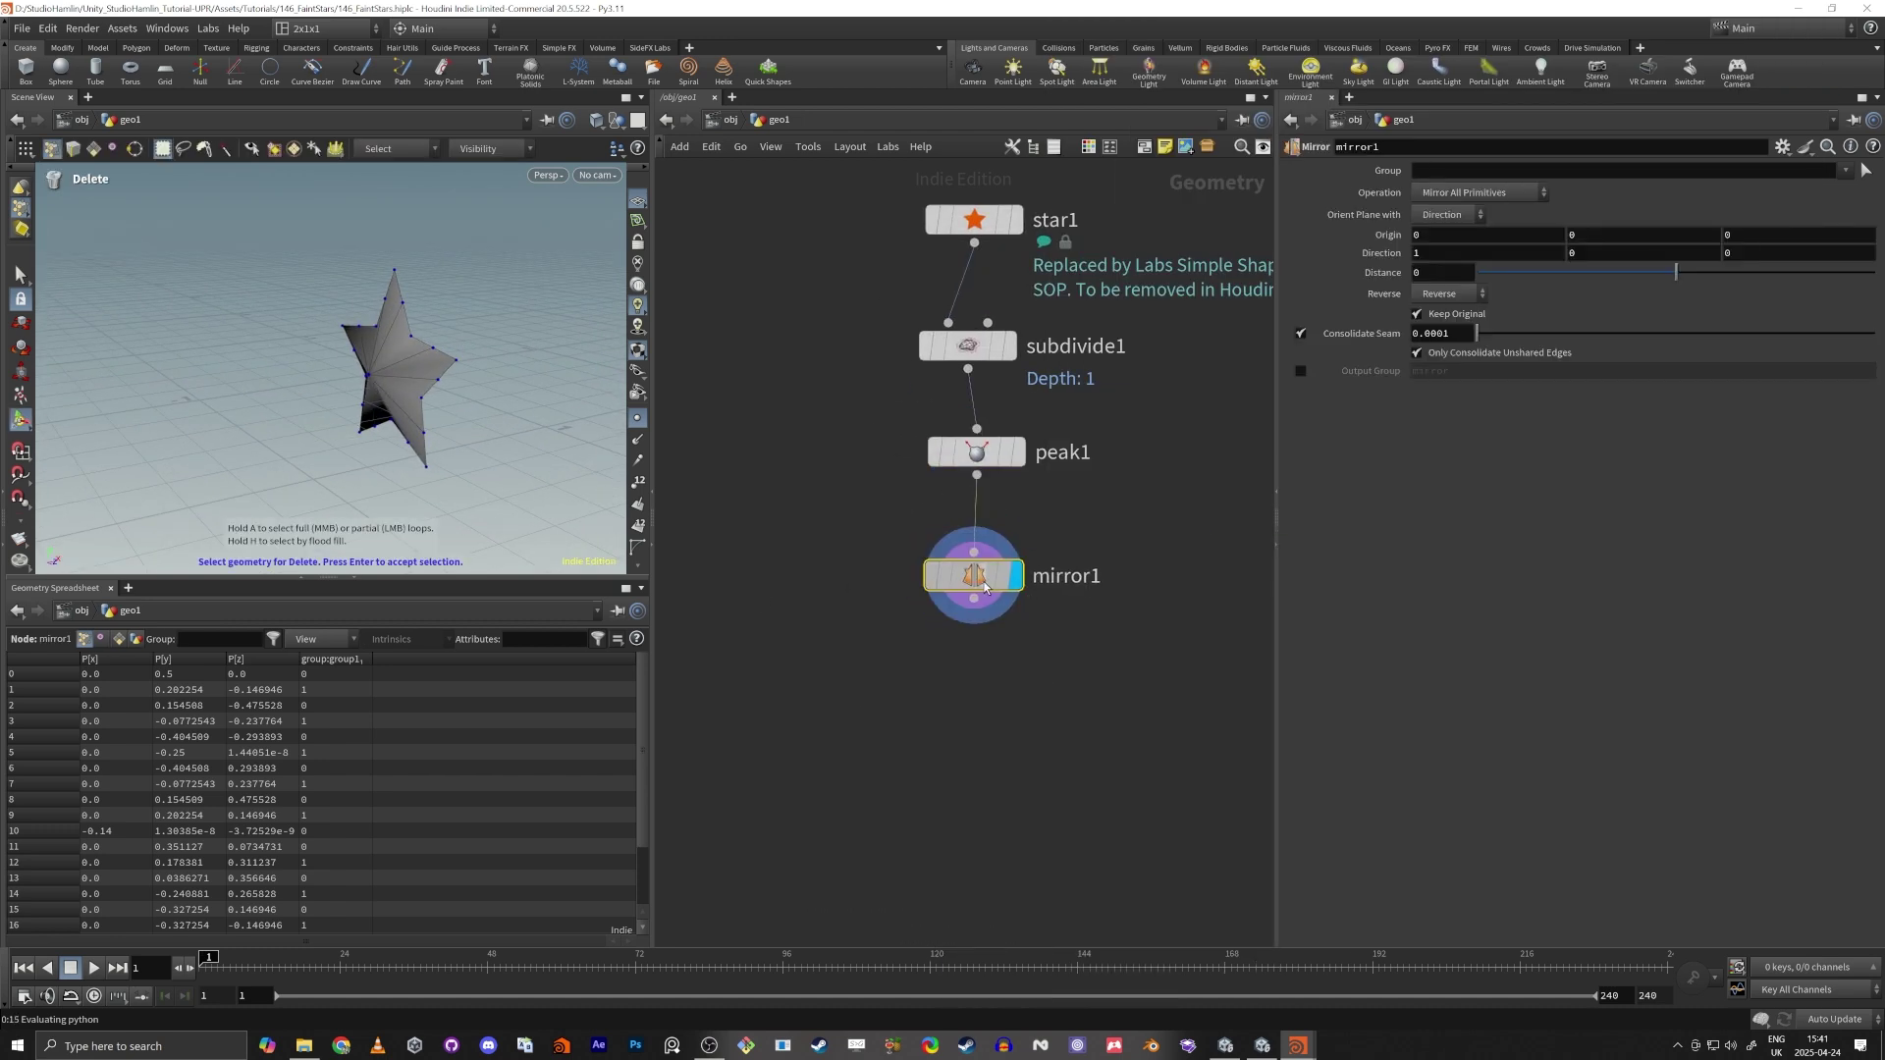
Try mirroring the star with the Mirror direction set to 0, 0, 1 and check it from the side.
{"action": "left_click", "coordinate": [1472, 253]}
{"action": "type", "text": "0"}
{"action": "key", "text": "Tab"}
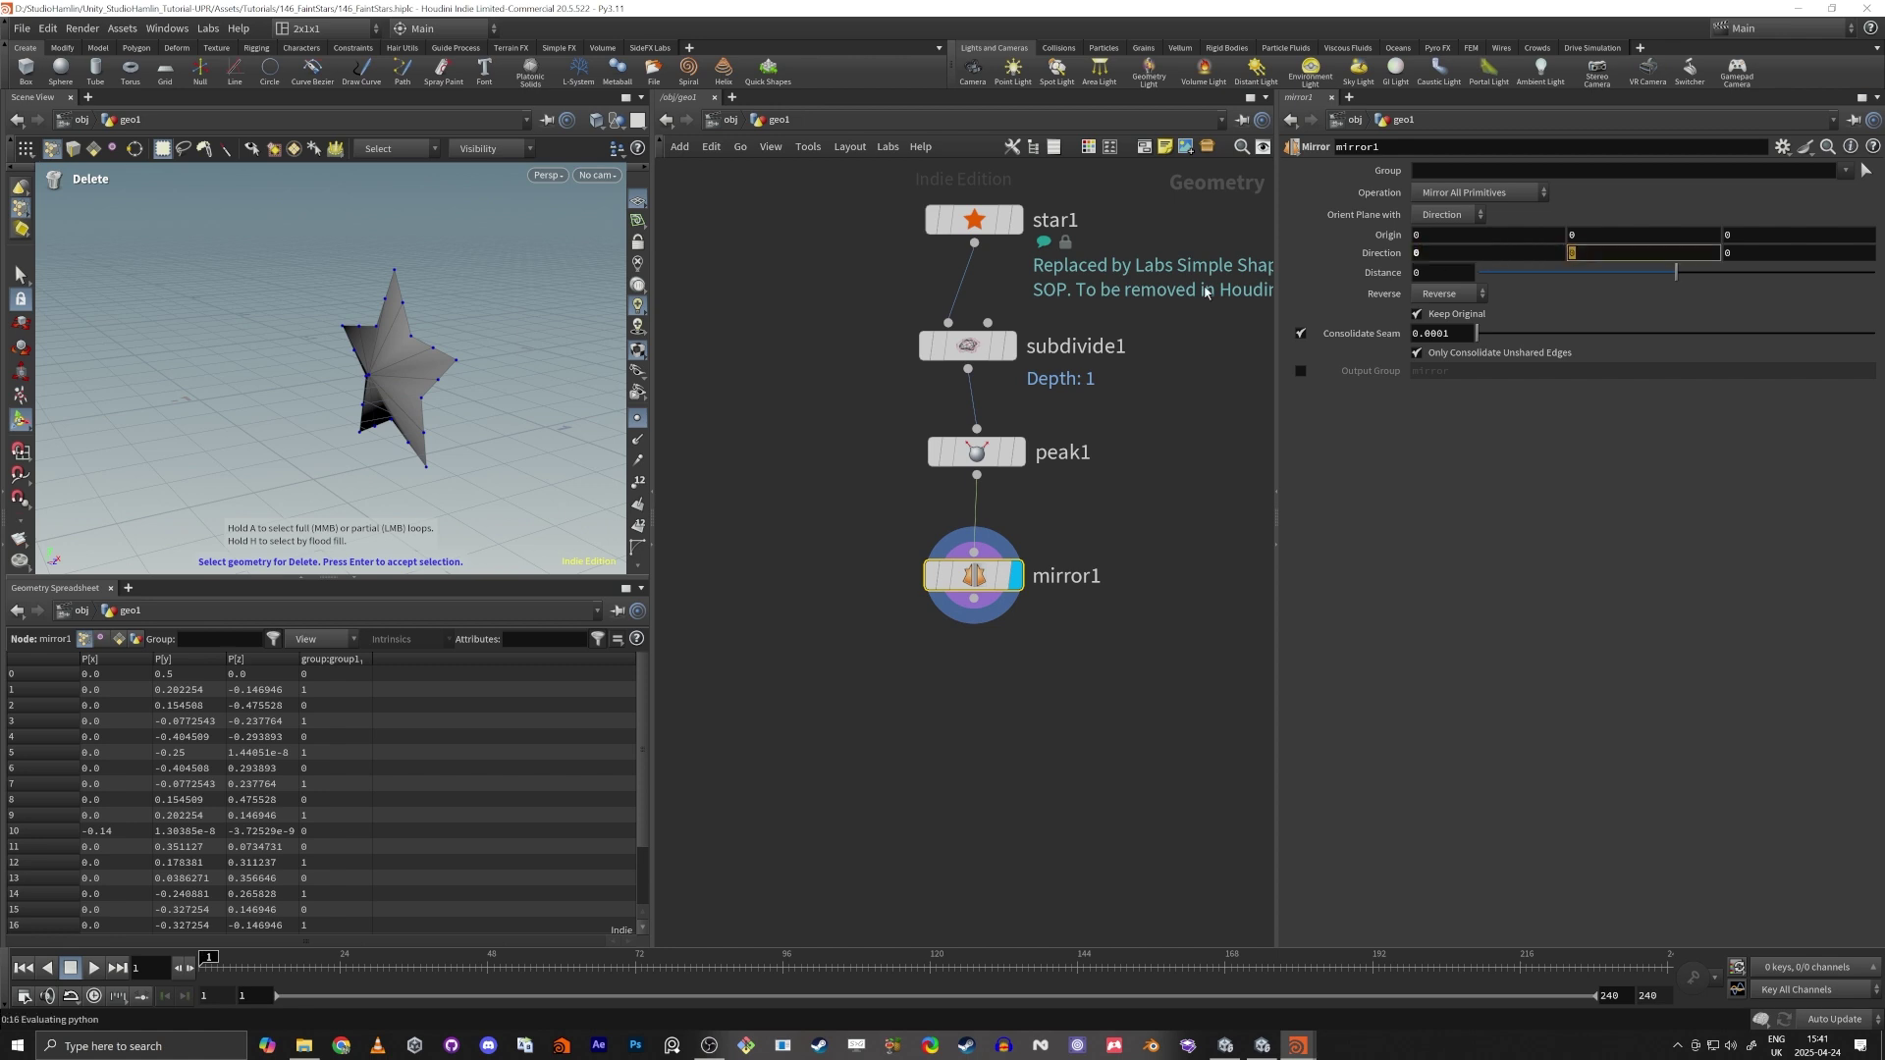
{"action": "key", "text": "Tab"}
{"action": "type", "text": "1"}
{"action": "key", "text": "Tab"}
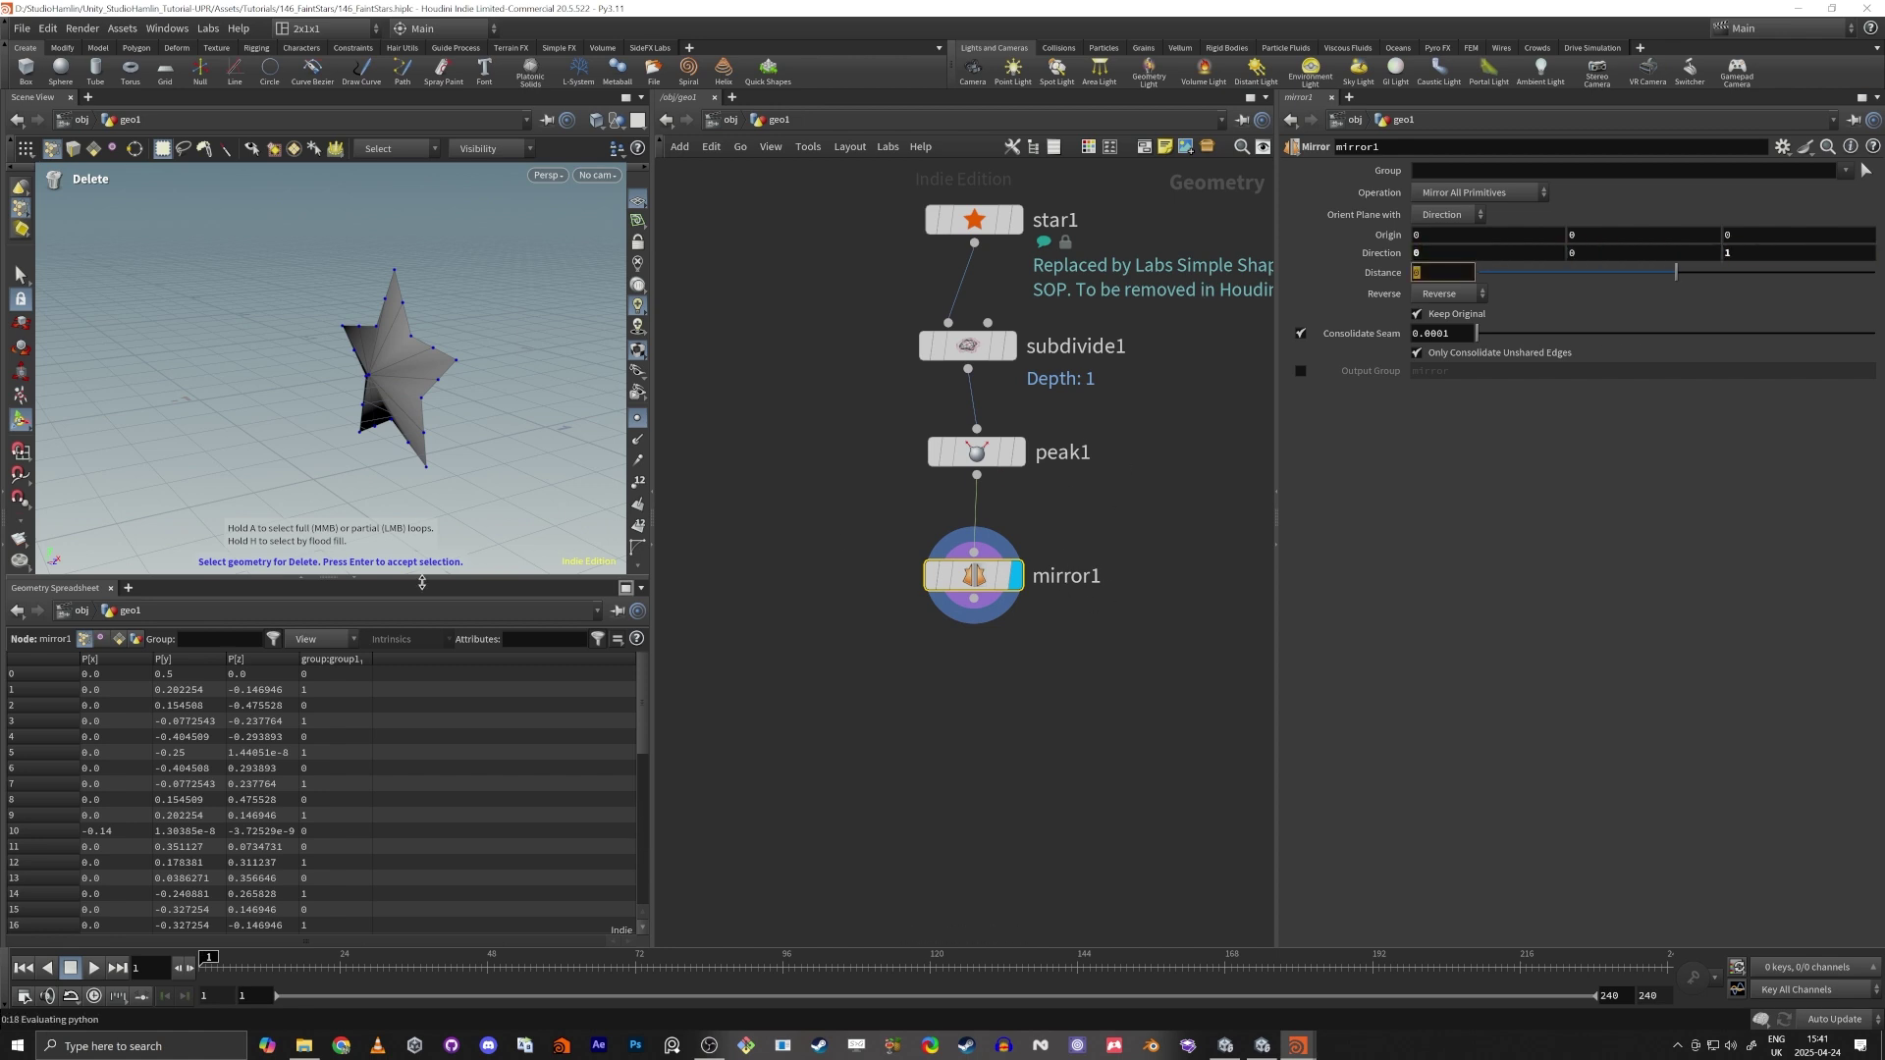
{"action": "left_click_drag", "start_coordinate": [458, 395], "coordinate": [318, 404], "text": "alt"}
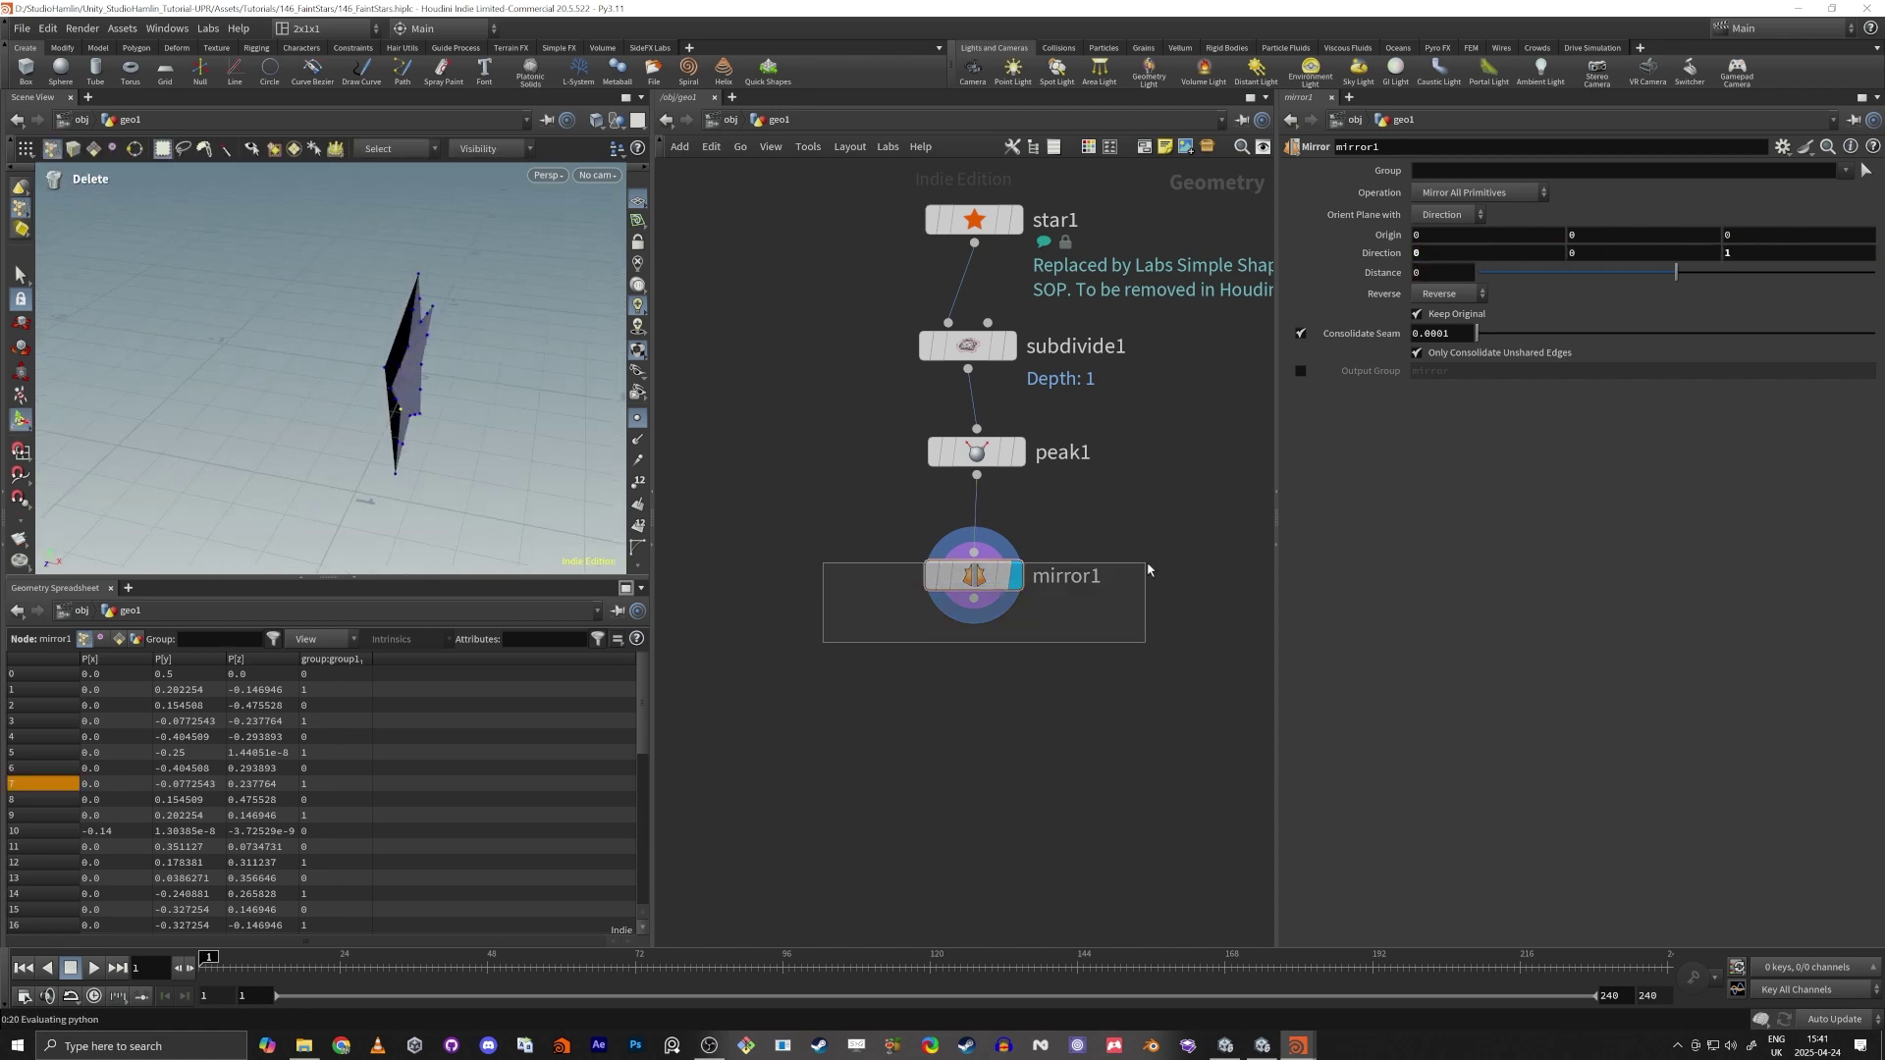
Set the Mirror direction to 1, 0, 0 and check the mirrored back half of the star from the side.
{"action": "left_click_drag", "start_coordinate": [1465, 256], "coordinate": [1129, 263]}
{"action": "type", "text": "1"}
{"action": "key", "text": "Tab"}
{"action": "key", "text": "Tab"}
{"action": "type", "text": "0"}
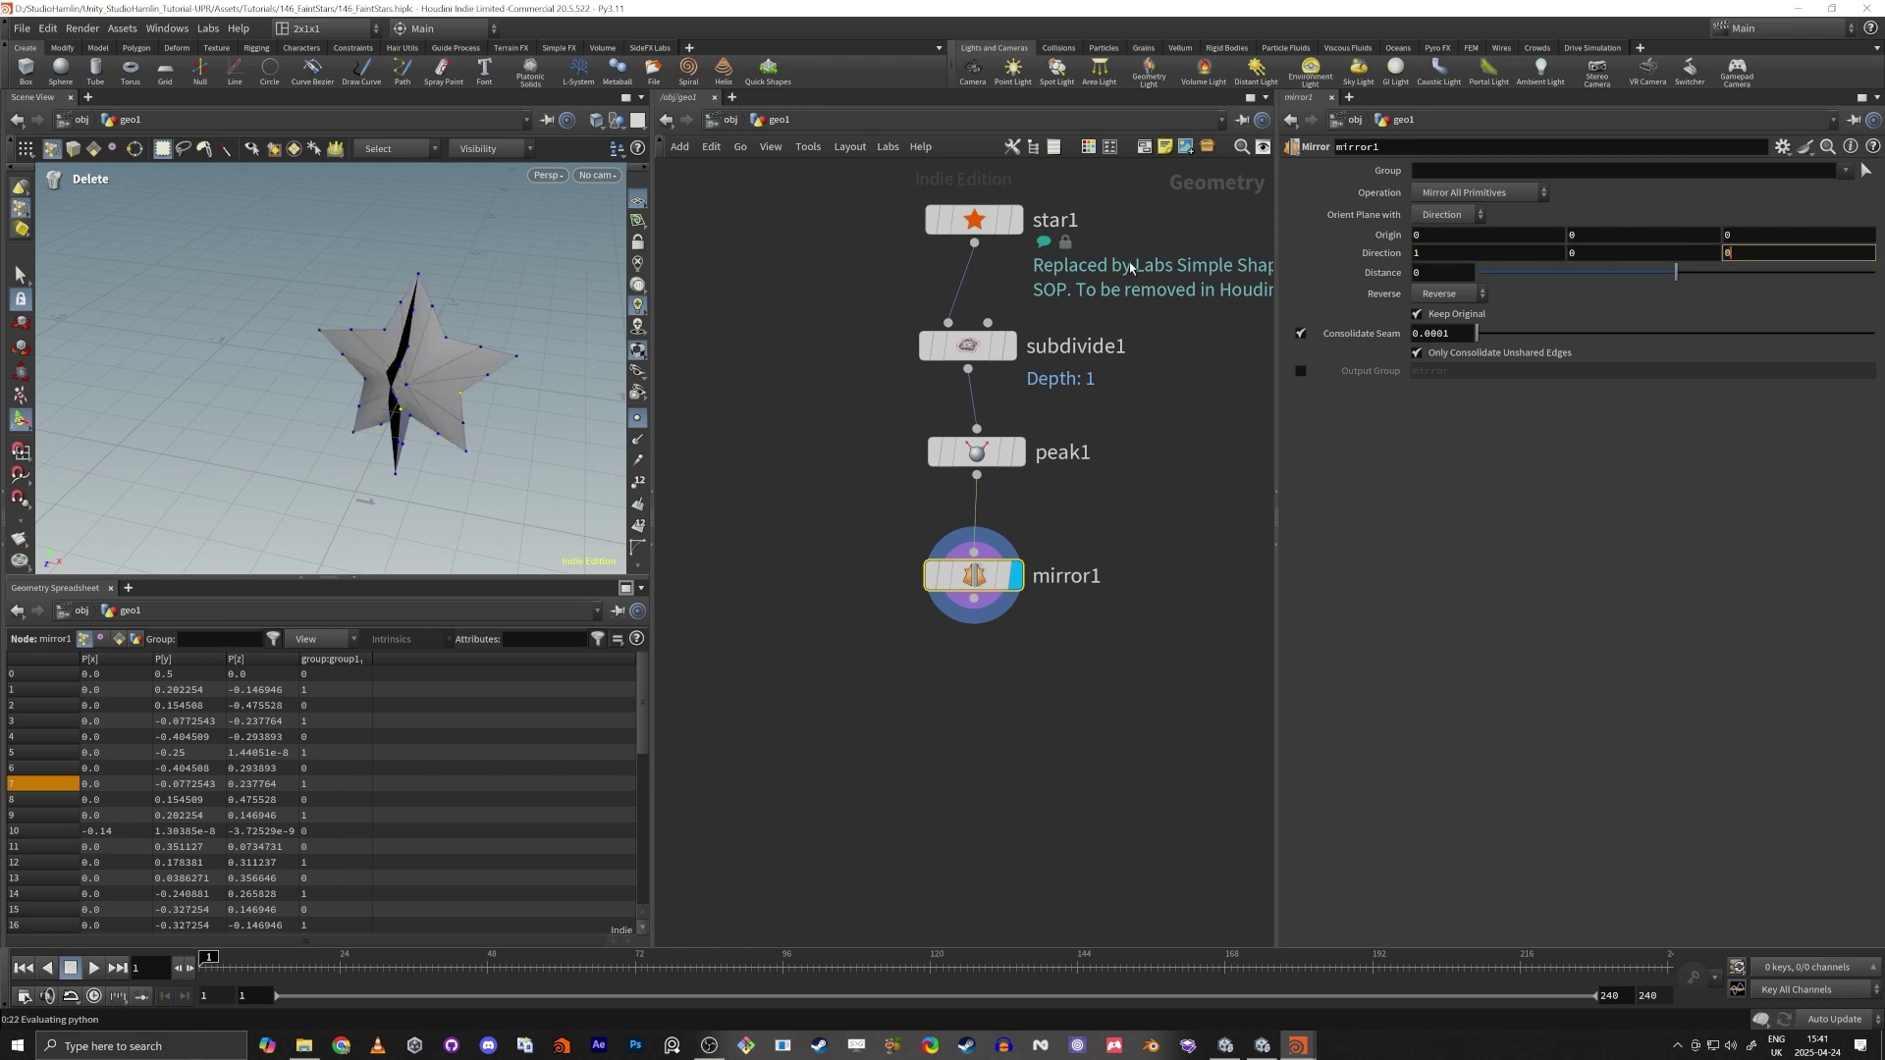
{"action": "key", "text": "Tab"}
{"action": "left_click", "coordinate": [1023, 644]}
{"action": "key", "text": "Escape"}
{"action": "left_click_drag", "start_coordinate": [432, 304], "coordinate": [393, 373]}
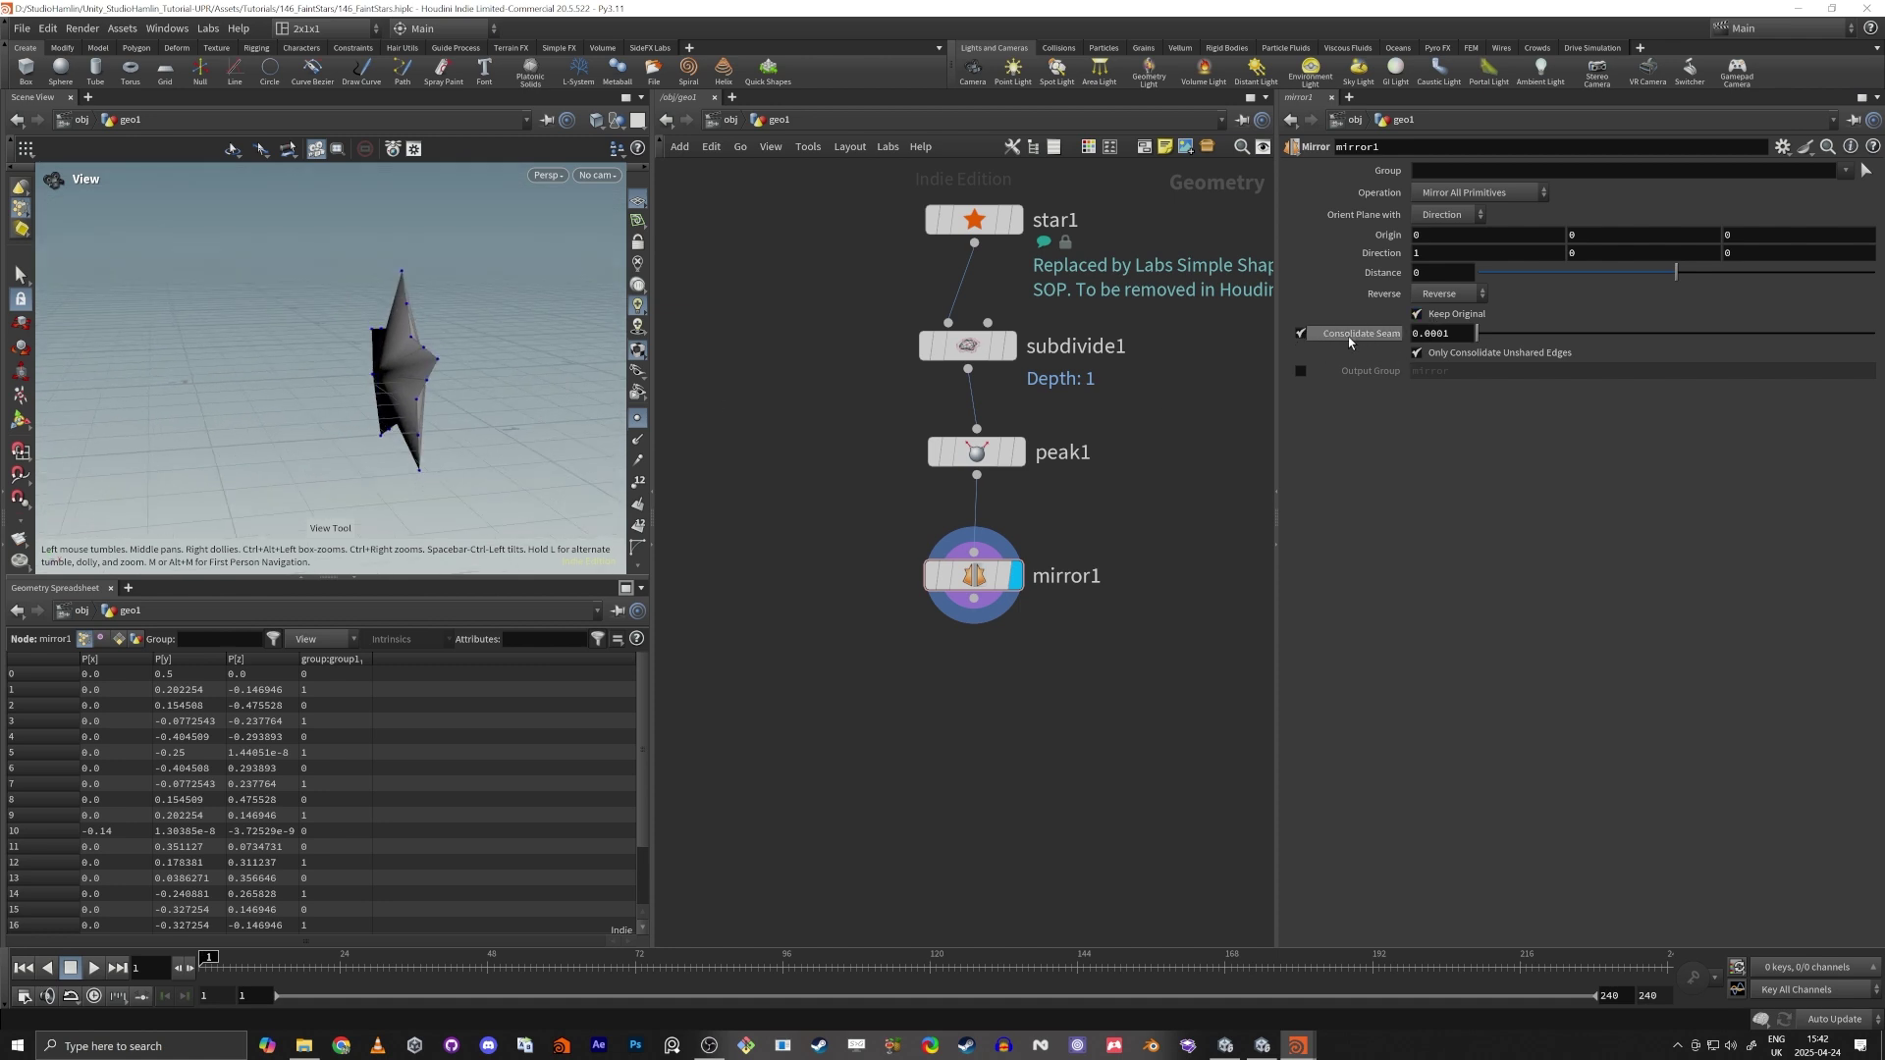
Compare the Mirror node's geometry info with Consolidate Seam on and off, and leave the option enabled.
{"action": "middle_click", "coordinate": [973, 579]}
{"action": "left_click", "coordinate": [1300, 333]}
{"action": "middle_click", "coordinate": [965, 578]}
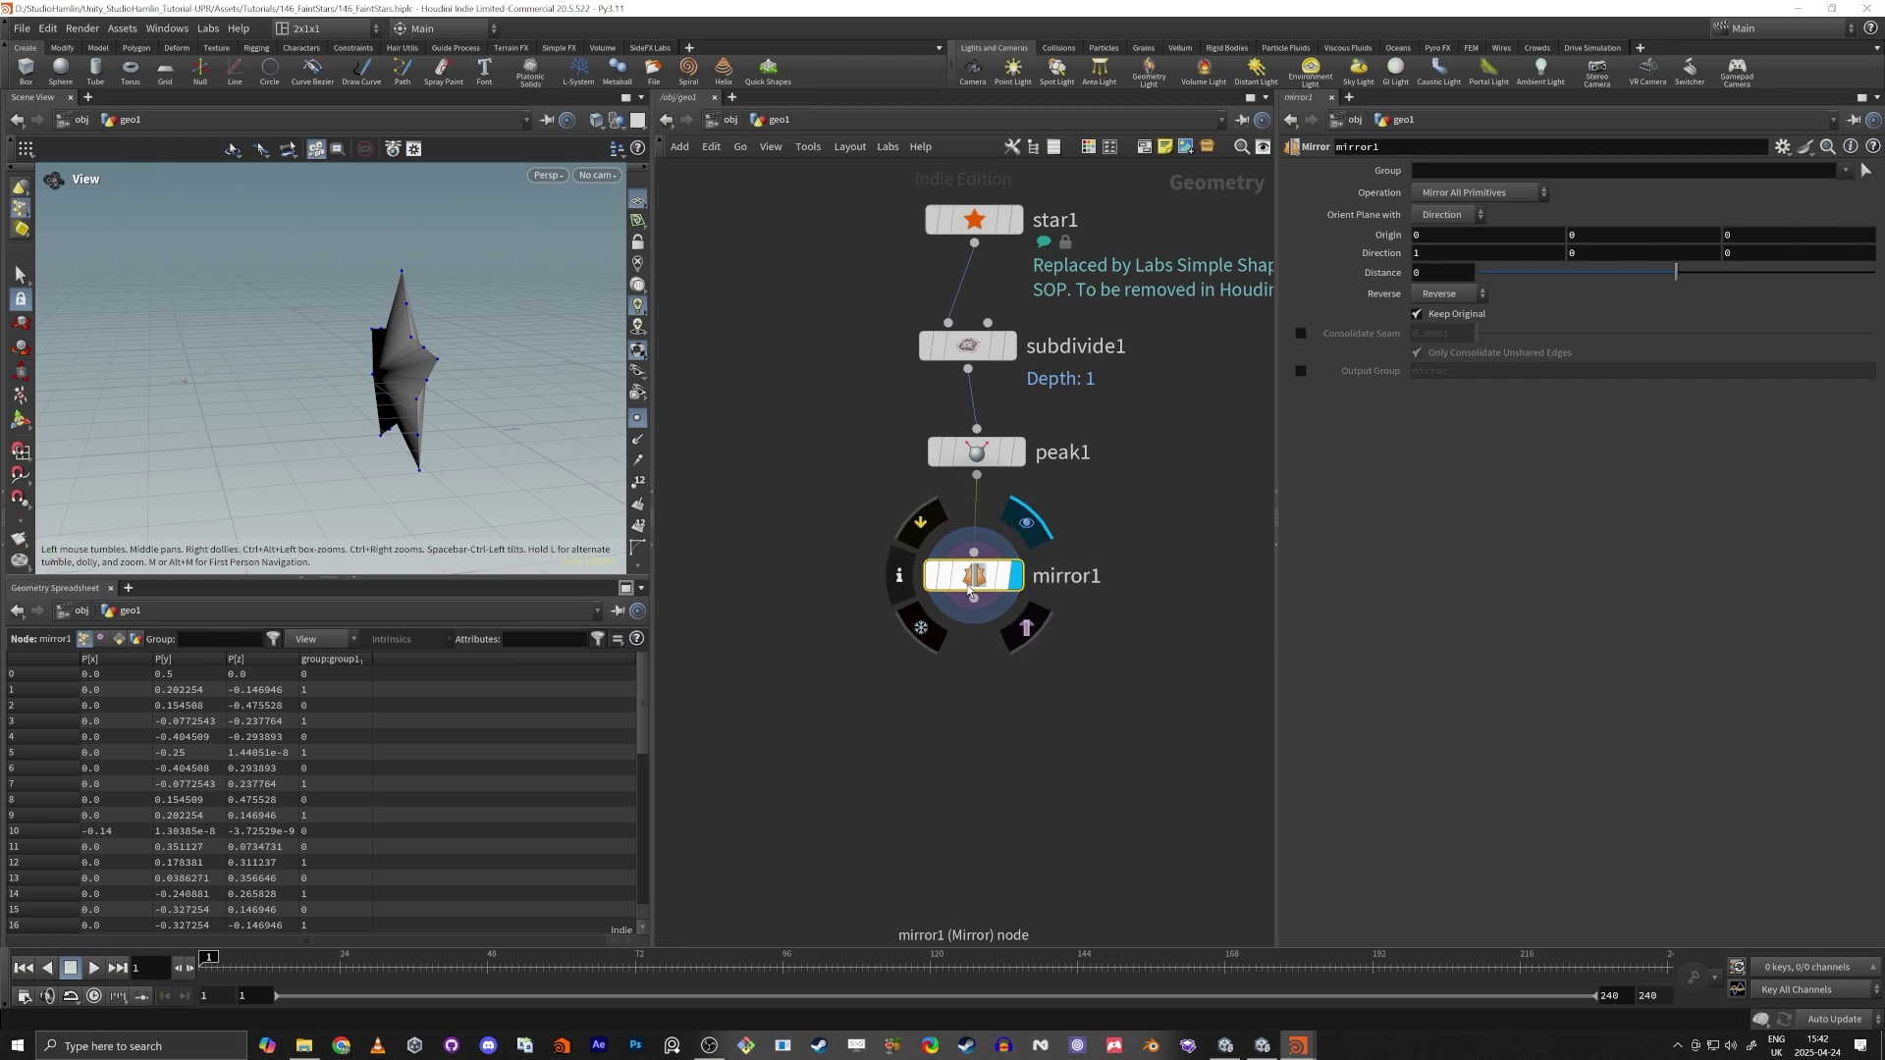
{"action": "left_click", "coordinate": [1299, 335]}
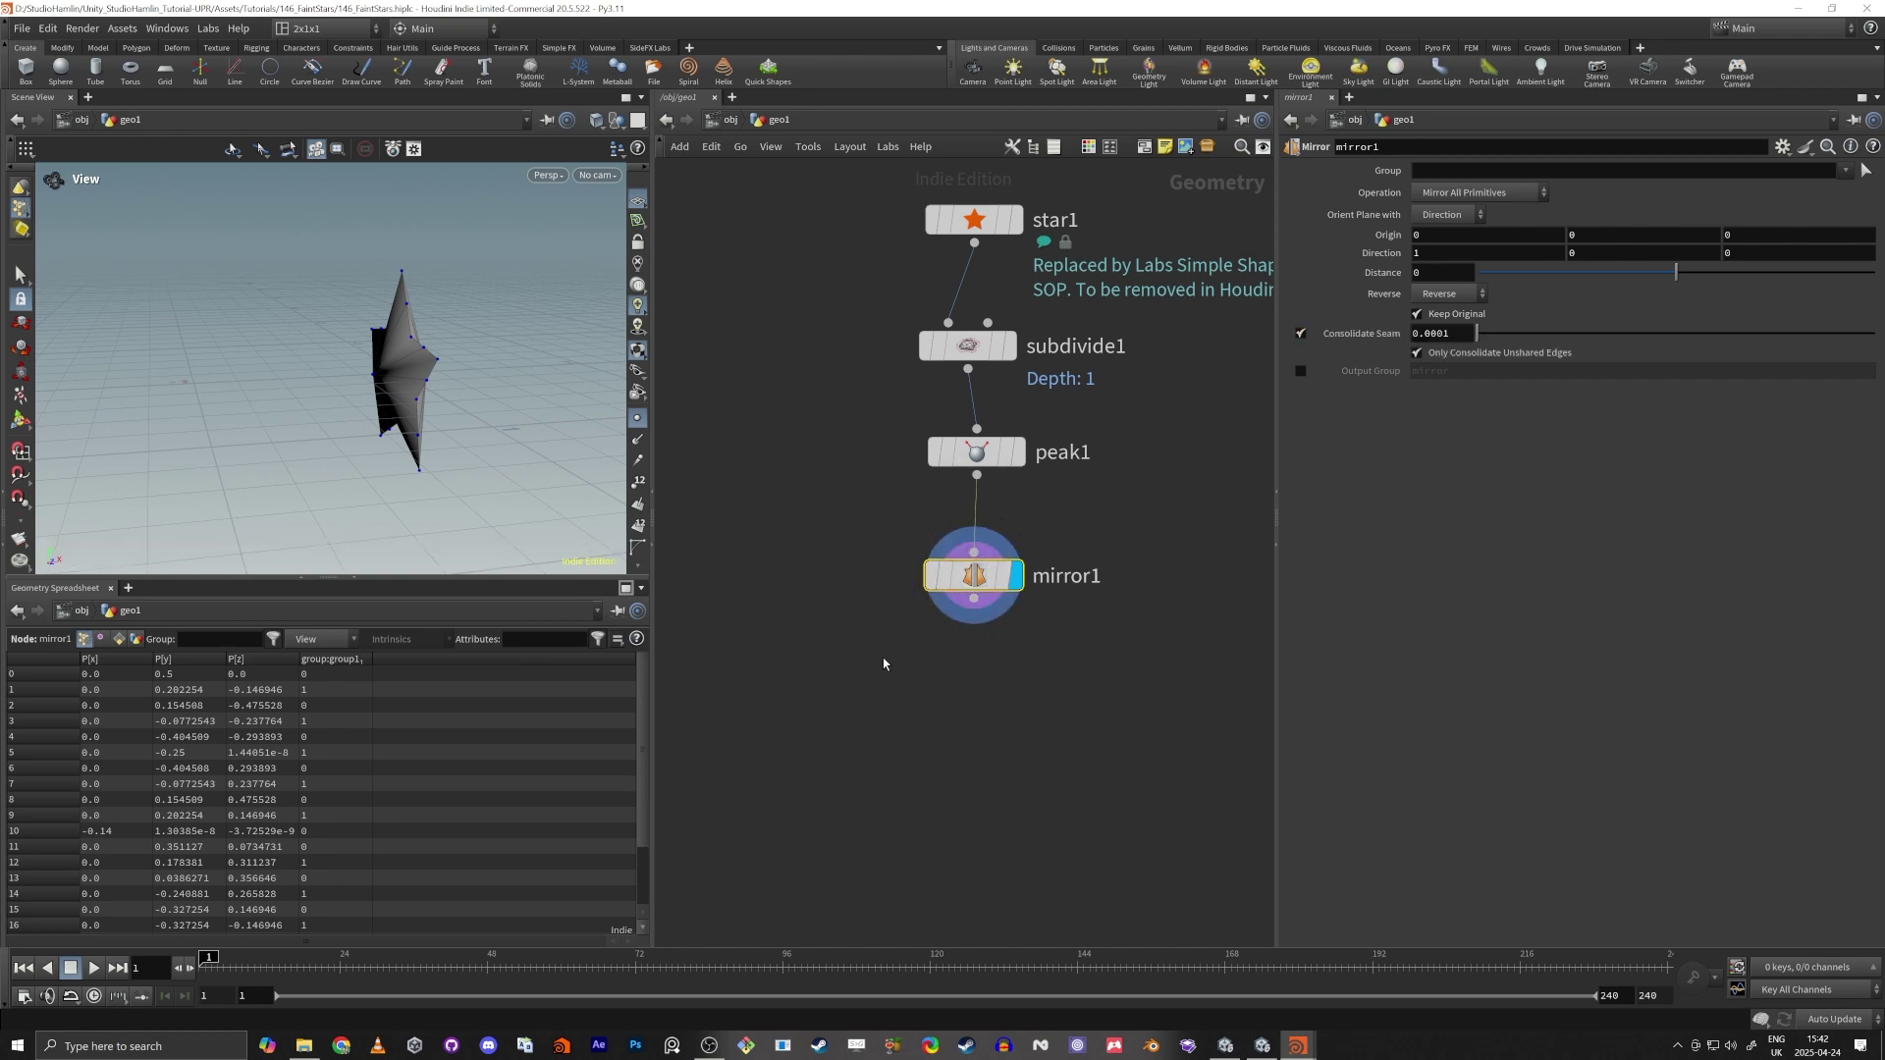
Add a Normal node after the Mirror node and display its result.
{"action": "middle_click_drag", "start_coordinate": [886, 743], "coordinate": [898, 714]}
{"action": "left_click", "coordinate": [926, 689]}
{"action": "left_click_drag", "start_coordinate": [324, 343], "coordinate": [437, 385]}
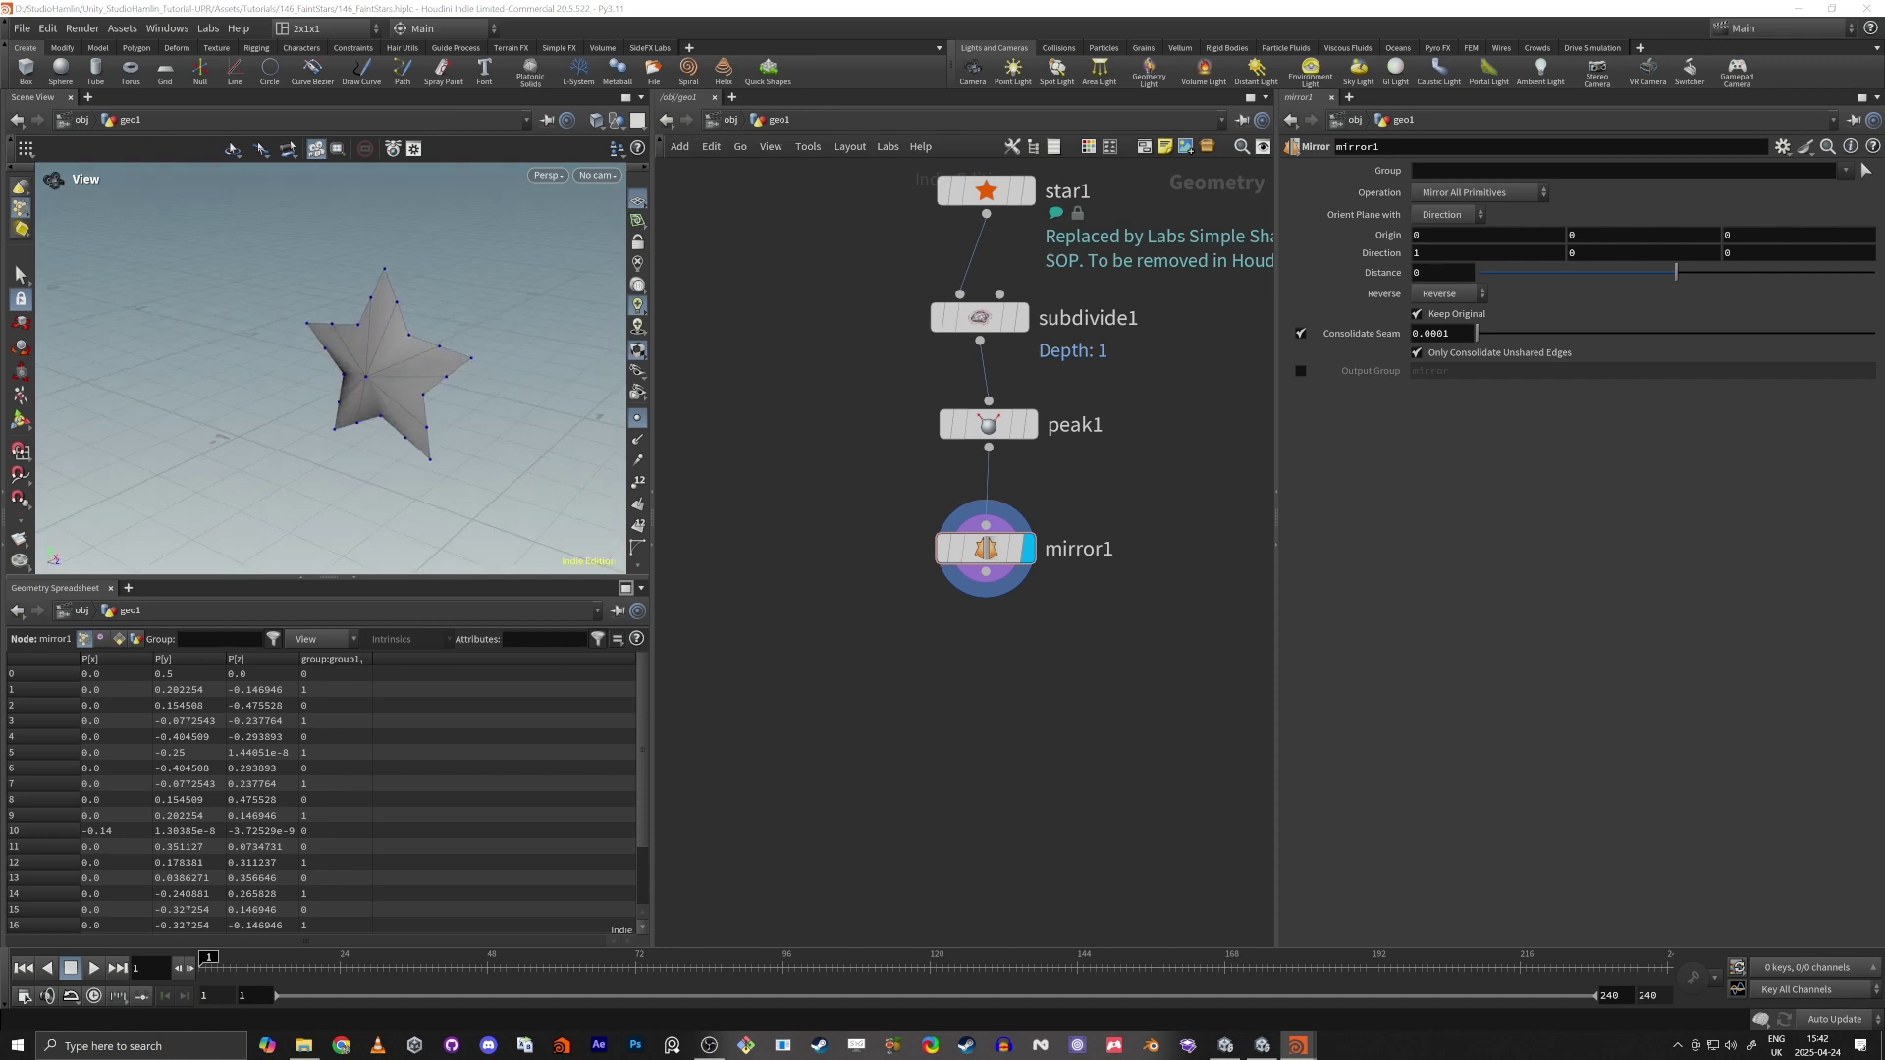
{"action": "key", "text": "Tab"}
{"action": "type", "text": "norma"}
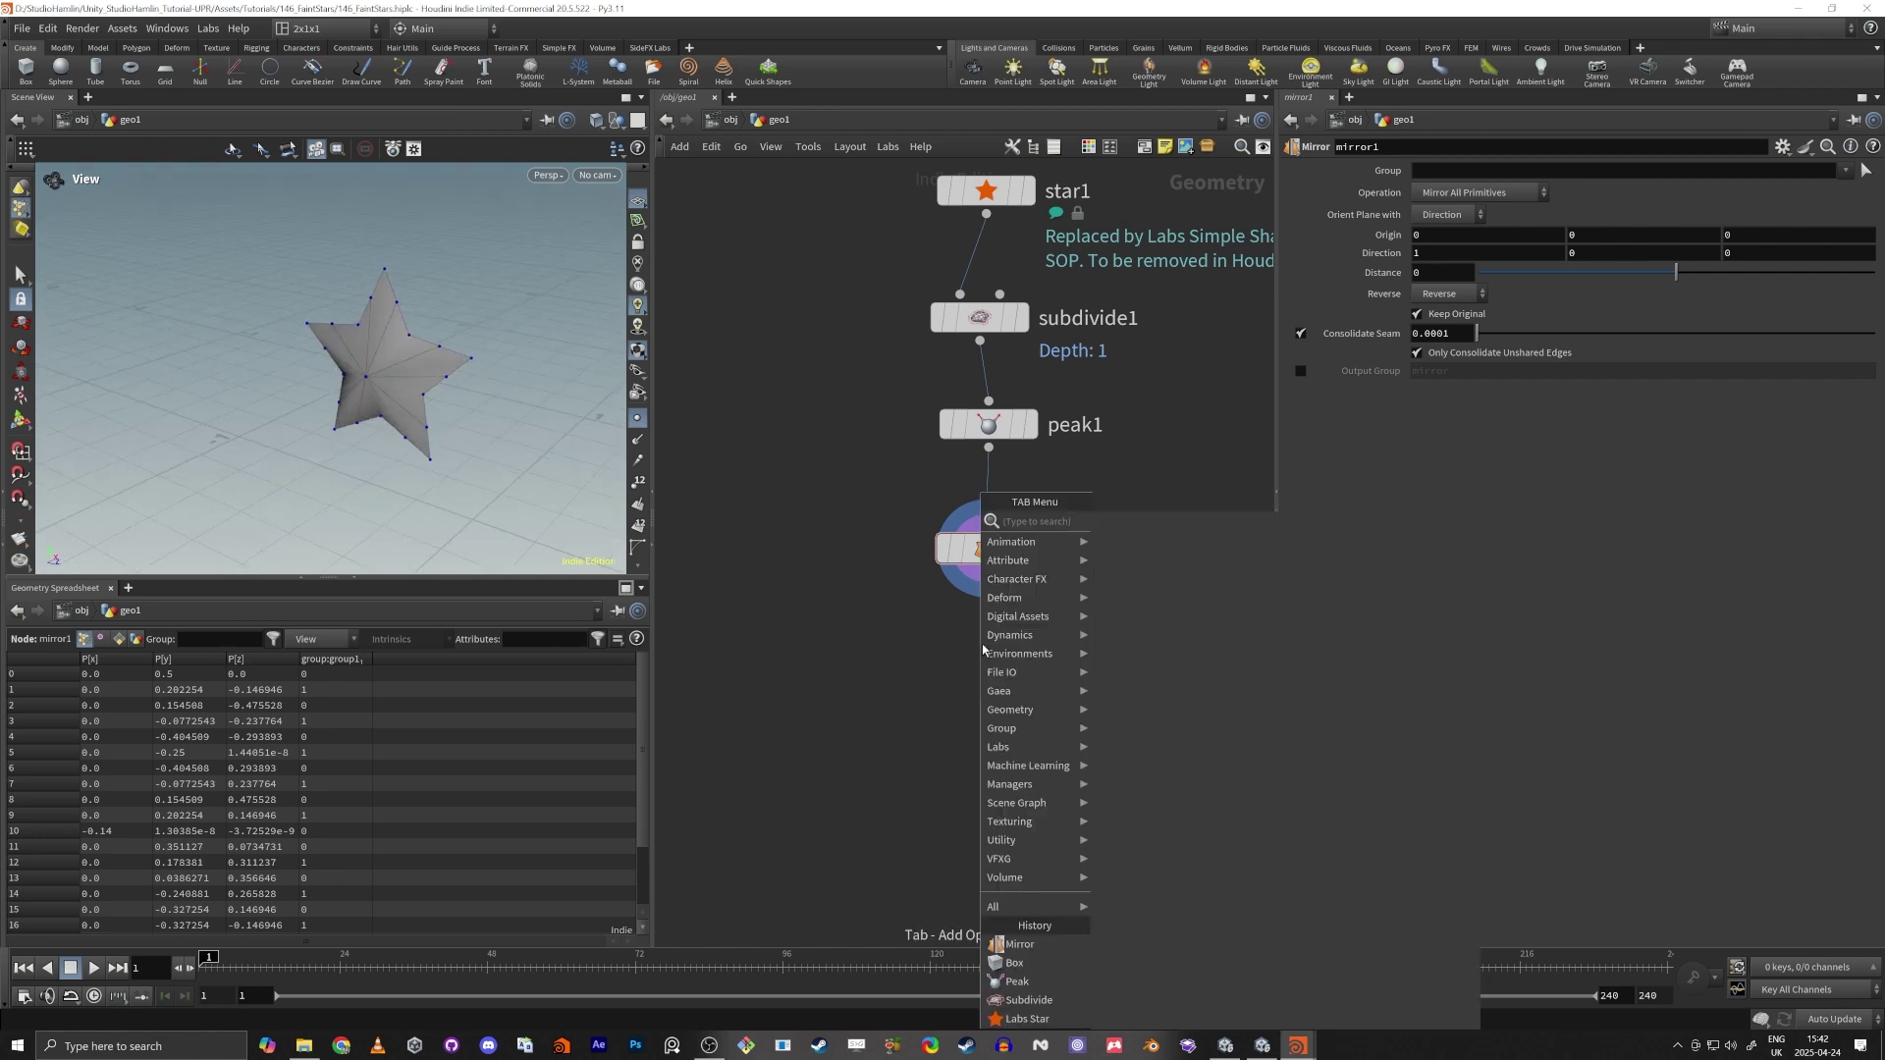
{"action": "key", "text": "Return"}
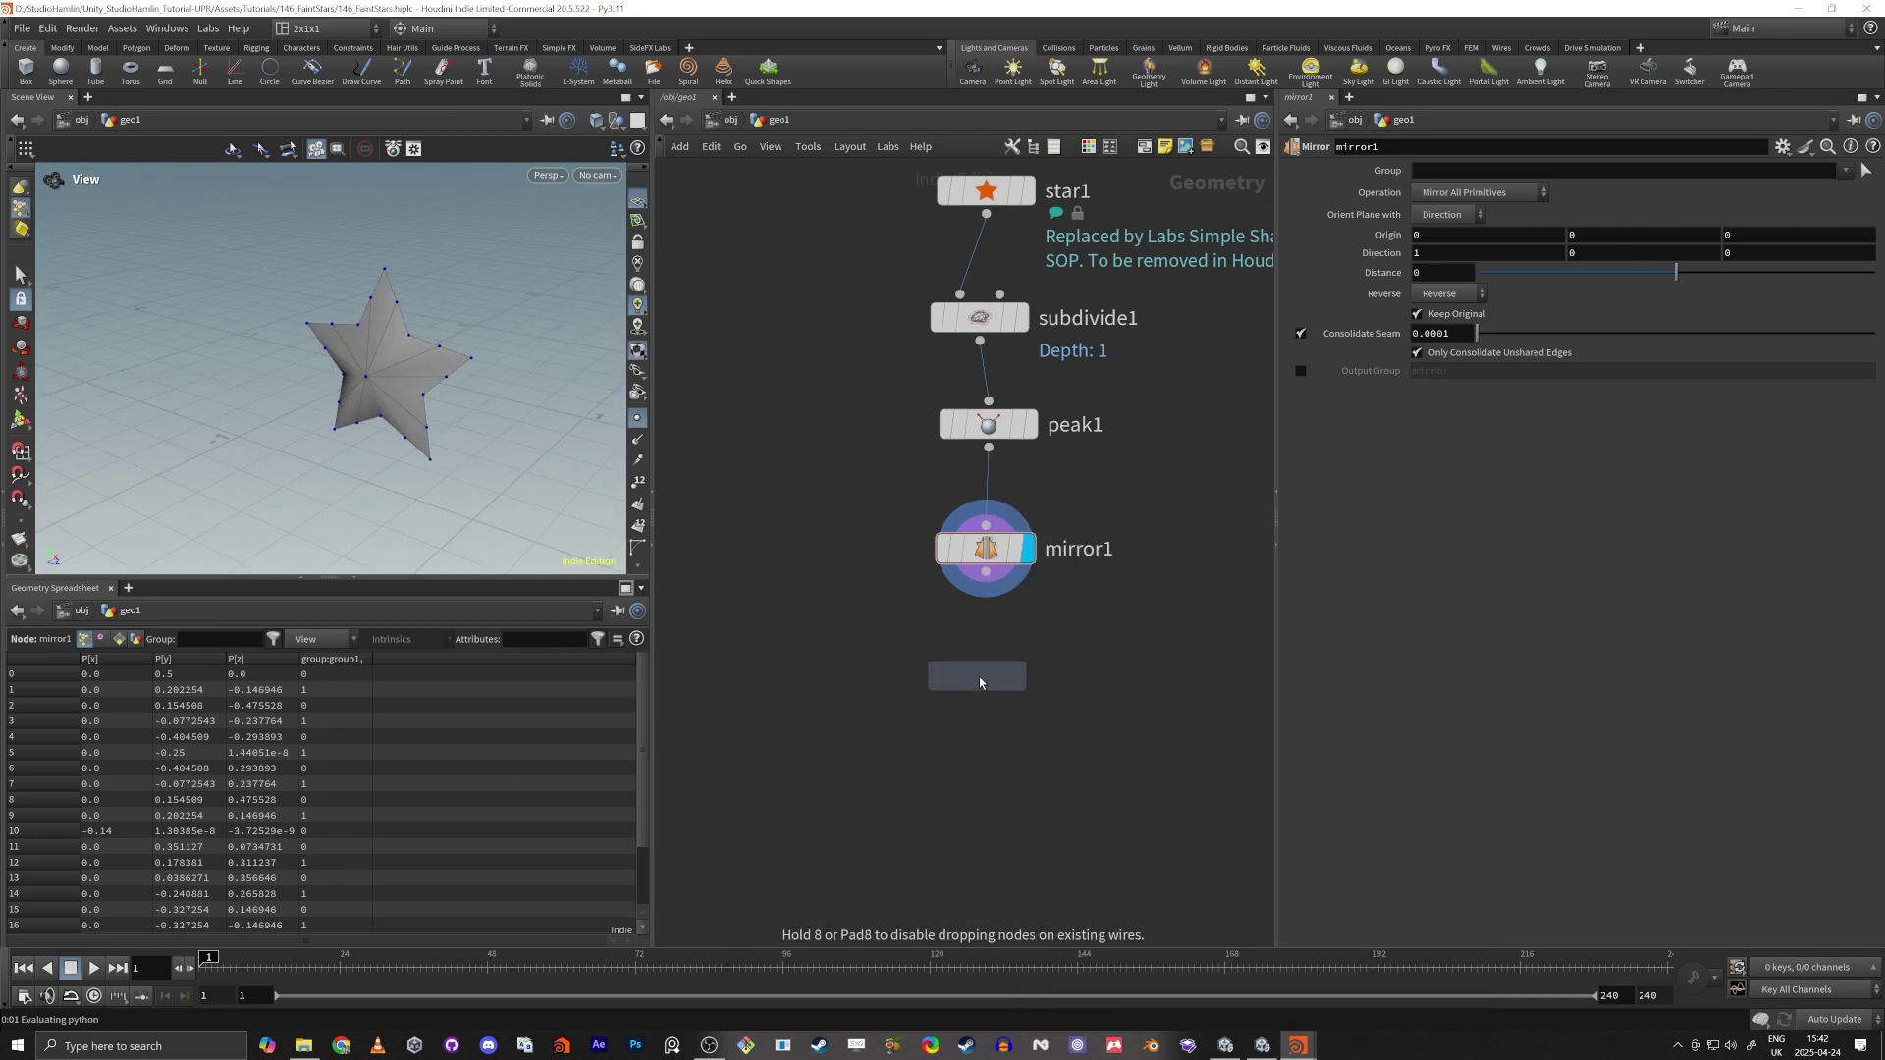
{"action": "left_click", "coordinate": [1030, 678]}
{"action": "left_click", "coordinate": [1030, 623]}
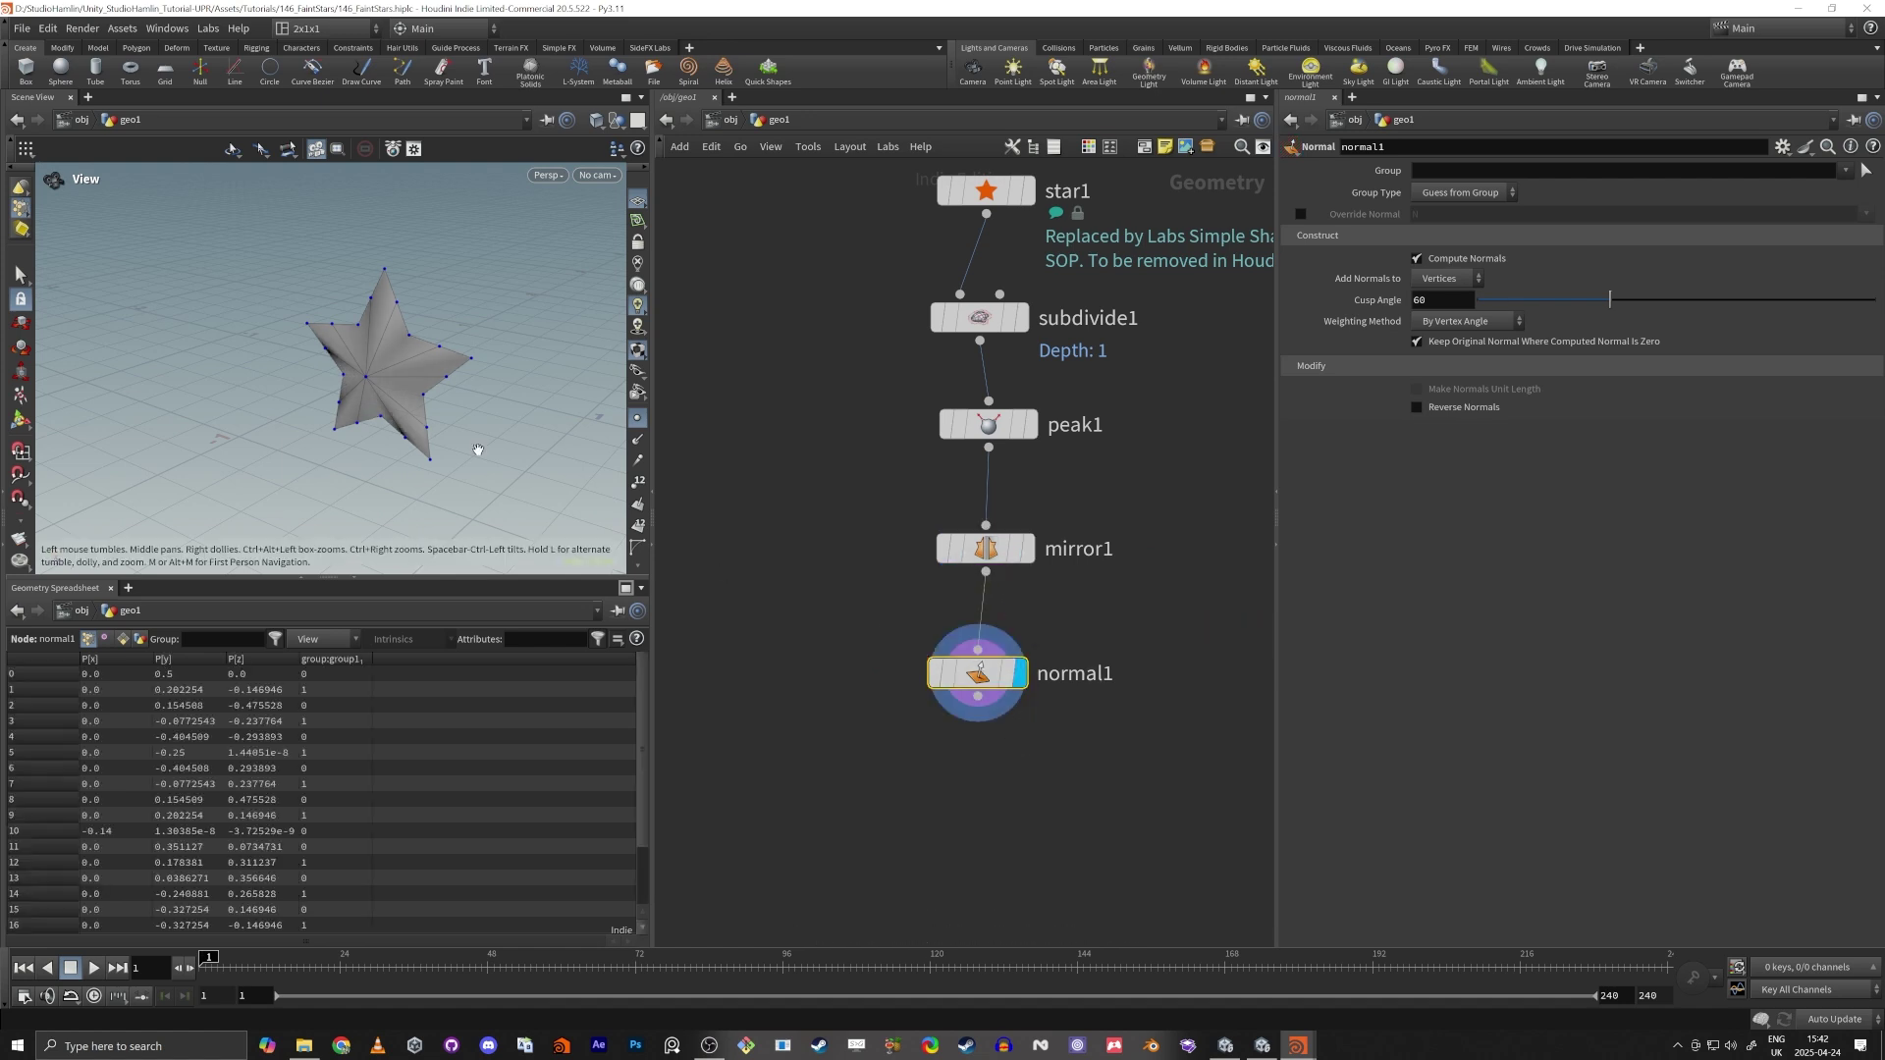
Set the Normal node to add normals to Points and check the shading of the star.
{"action": "scroll", "coordinate": [477, 450], "scroll_direction": "up", "scroll_amount": 4}
{"action": "mouse_move", "coordinate": [553, 389]}
{"action": "left_mouse_down"}
{"action": "mouse_move", "coordinate": [455, 403]}
{"action": "mouse_move", "coordinate": [533, 413]}
{"action": "left_mouse_up"}
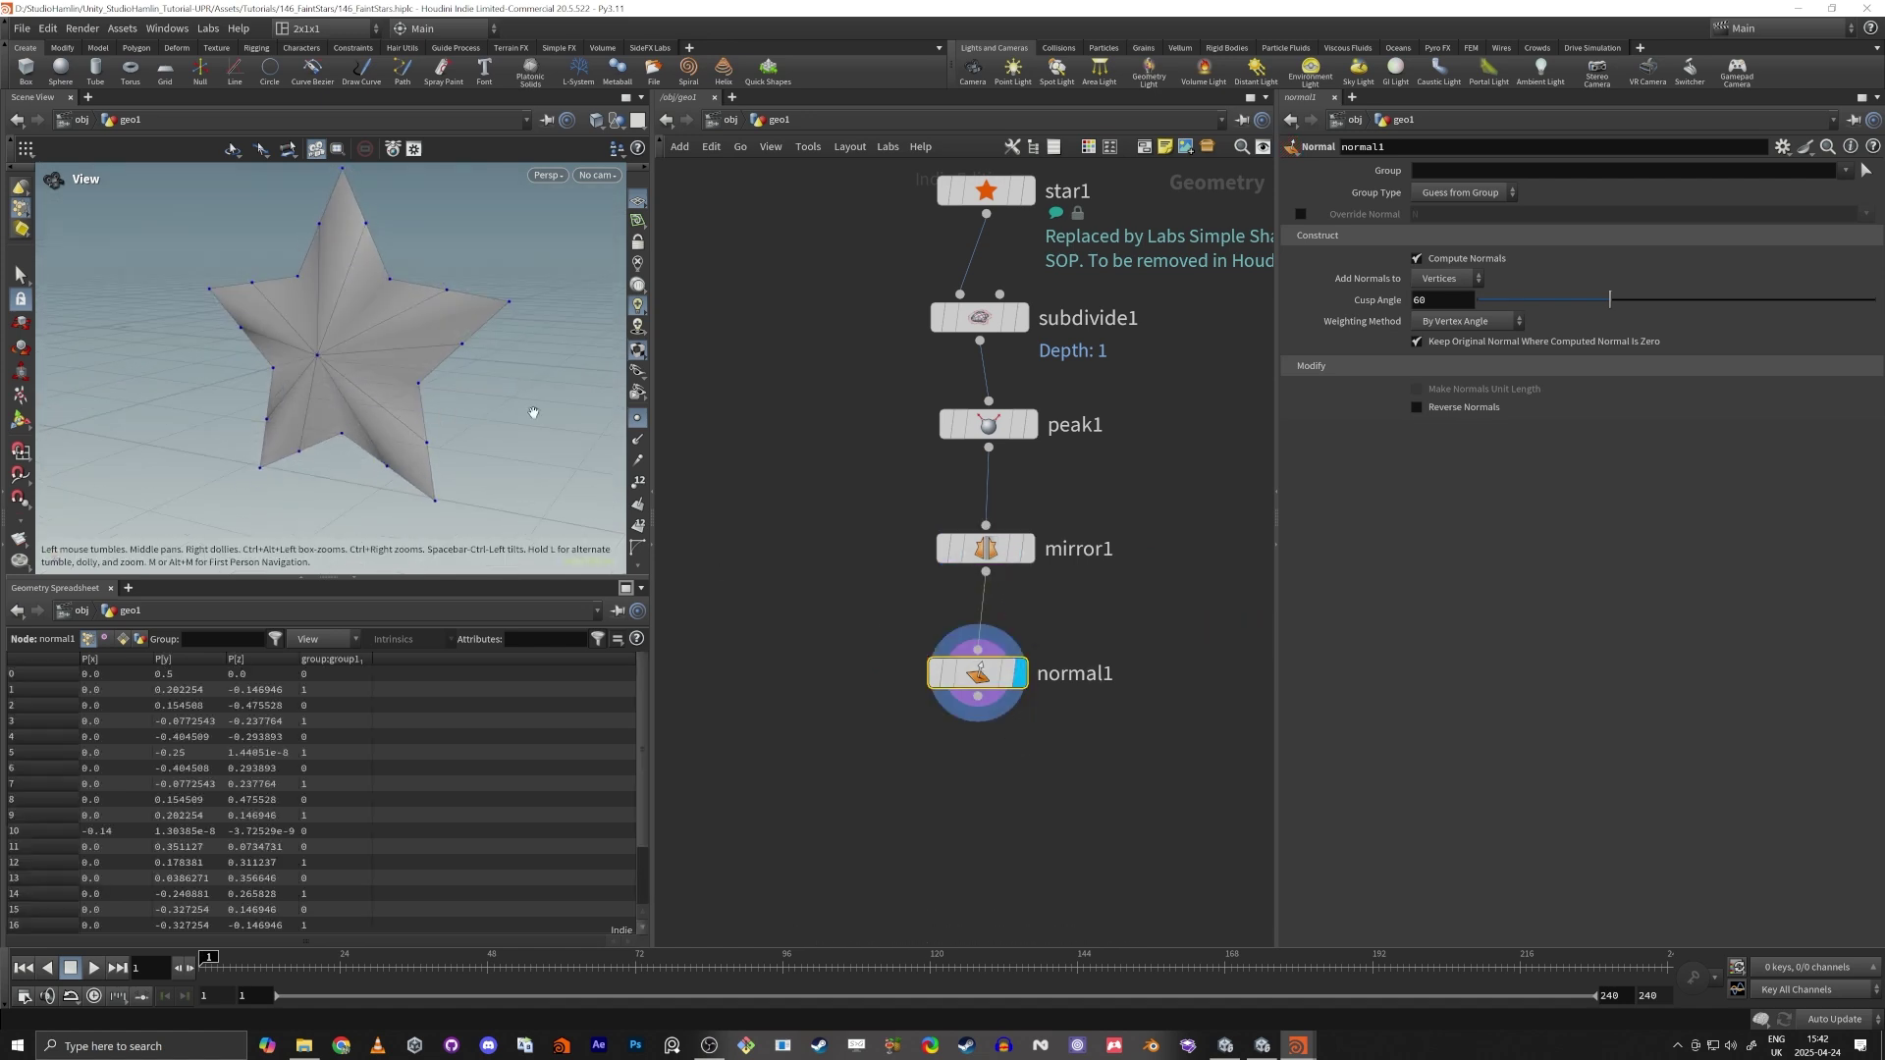
{"action": "left_click", "coordinate": [1441, 279]}
{"action": "left_click", "coordinate": [1445, 299]}
{"action": "left_click_drag", "start_coordinate": [547, 345], "coordinate": [375, 361]}
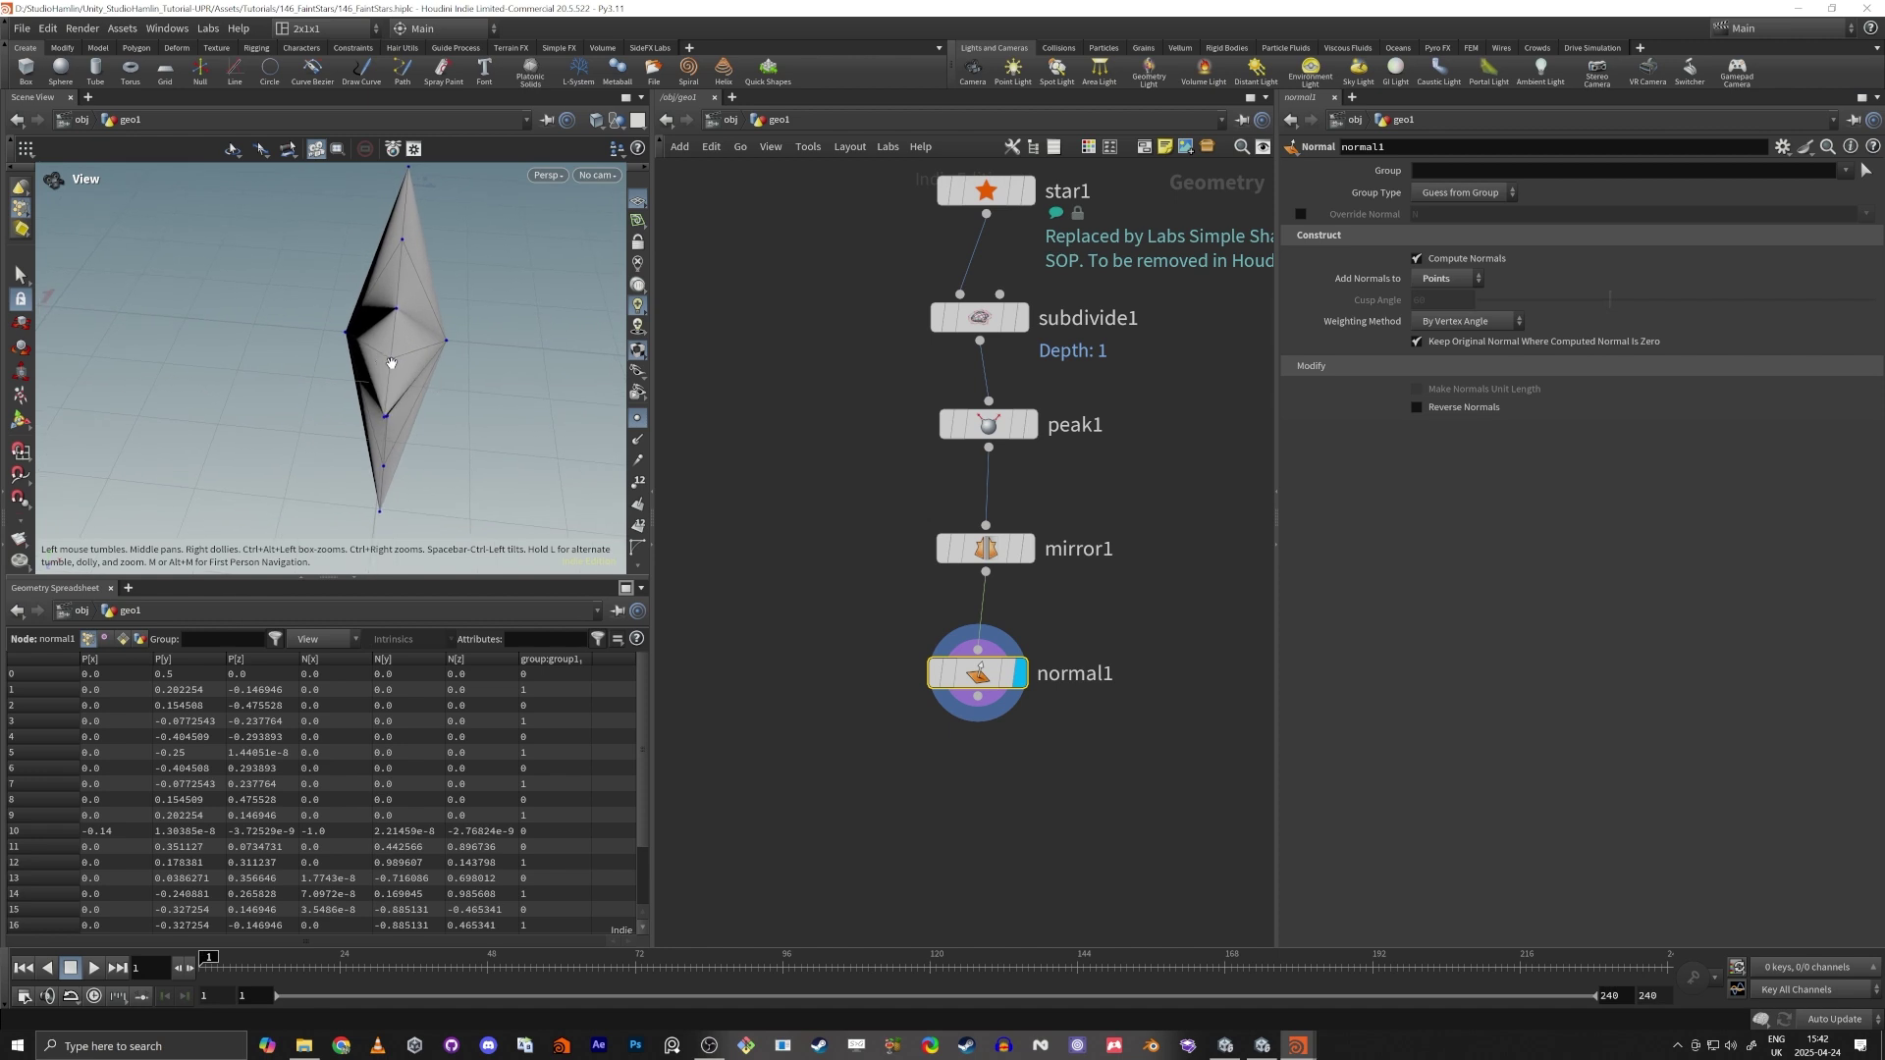
Show the point normals in the viewport and examine their directions around the star.
{"action": "left_click", "coordinate": [637, 438]}
{"action": "left_click_drag", "start_coordinate": [462, 365], "coordinate": [379, 258]}
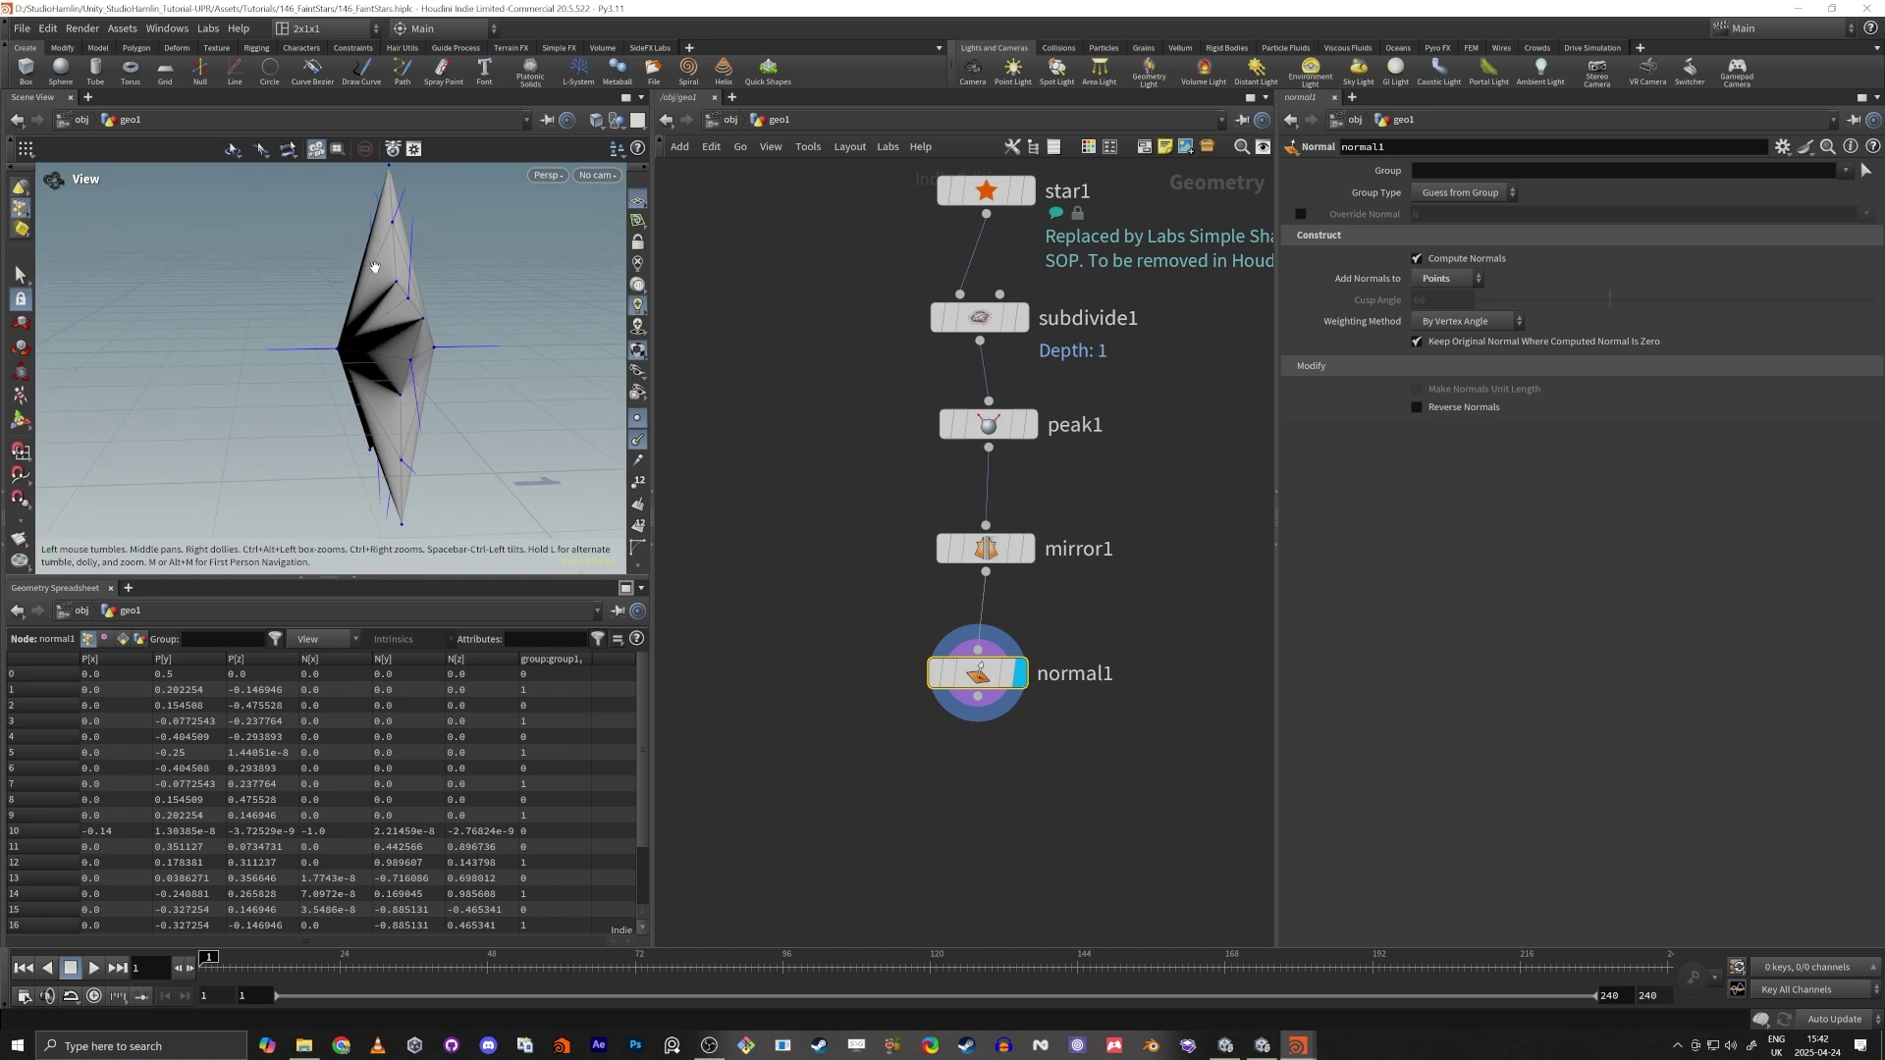
{"action": "left_click_drag", "start_coordinate": [426, 331], "coordinate": [399, 344]}
{"action": "right_click_drag", "start_coordinate": [356, 339], "coordinate": [403, 333]}
{"action": "left_click_drag", "start_coordinate": [403, 333], "coordinate": [346, 334]}
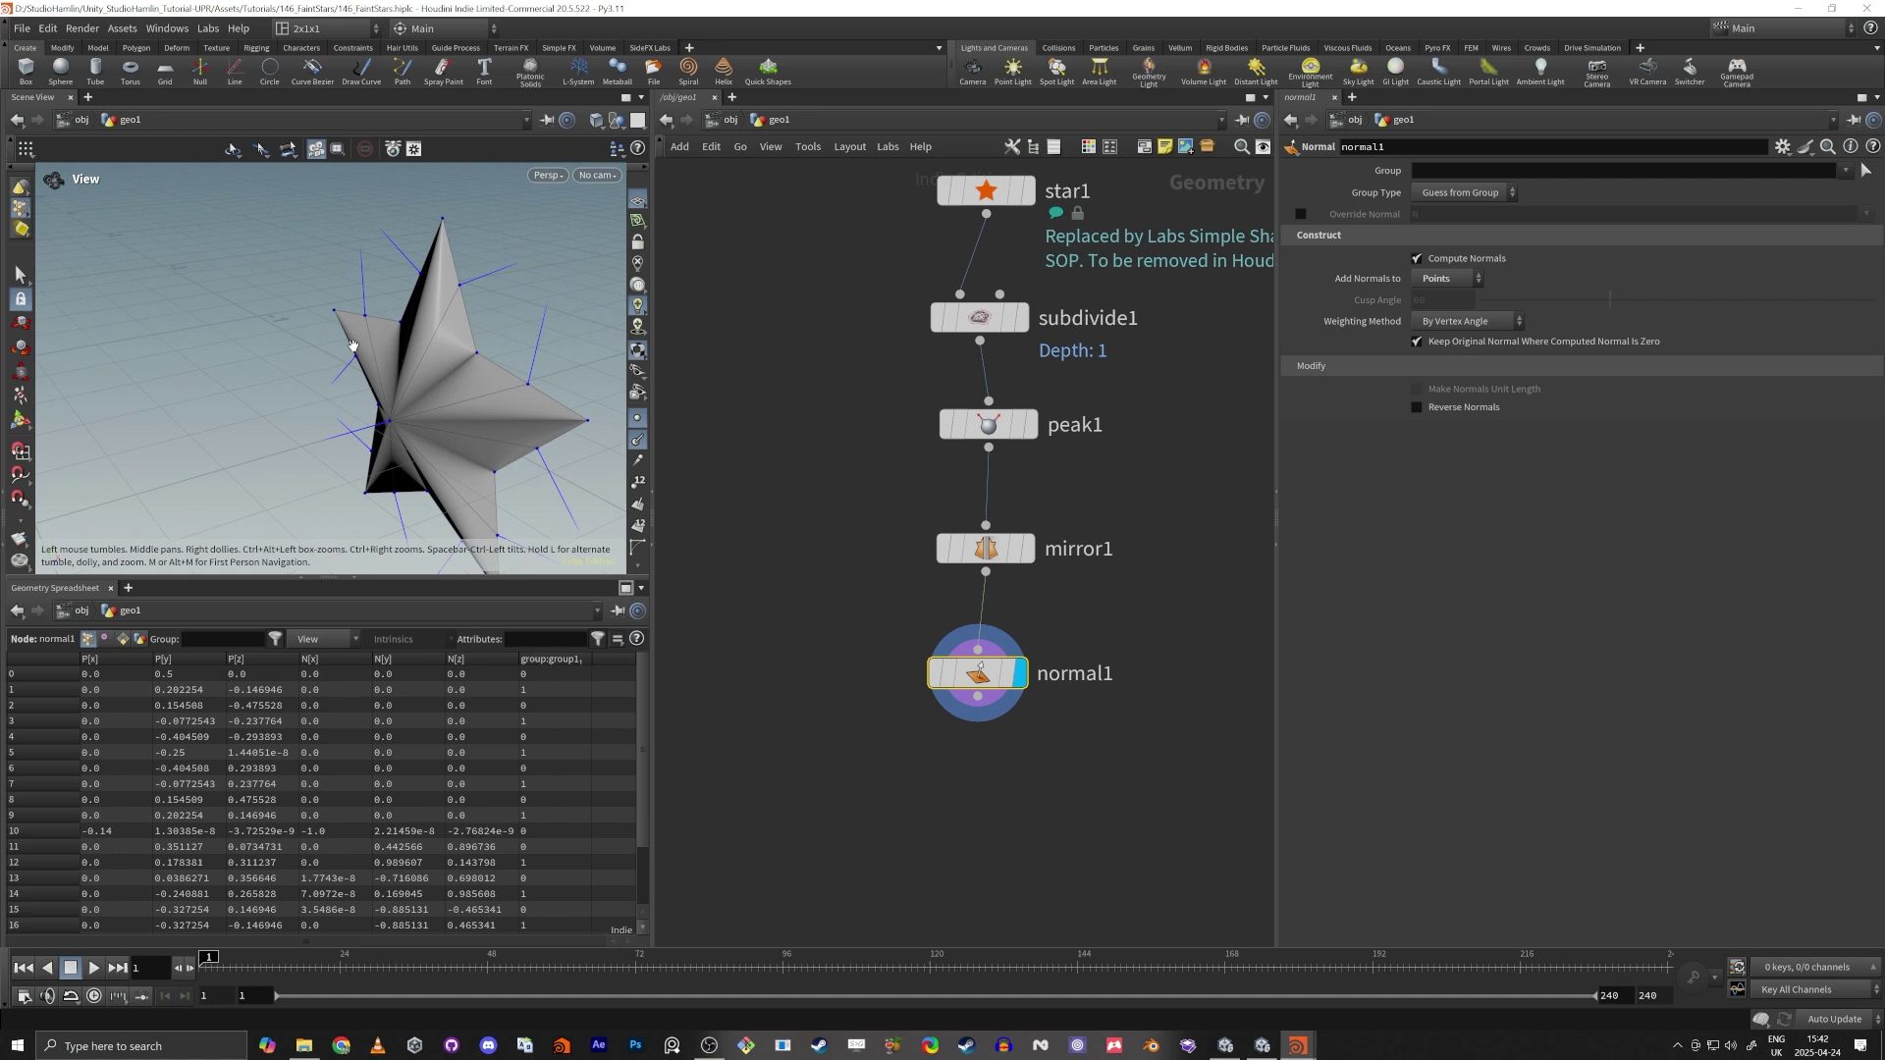
Switch the Normal node to Vertices to compare the shading, and return it to Points.
{"action": "left_click", "coordinate": [1447, 278]}
{"action": "left_click", "coordinate": [1443, 304]}
{"action": "left_click_drag", "start_coordinate": [240, 382], "coordinate": [334, 308]}
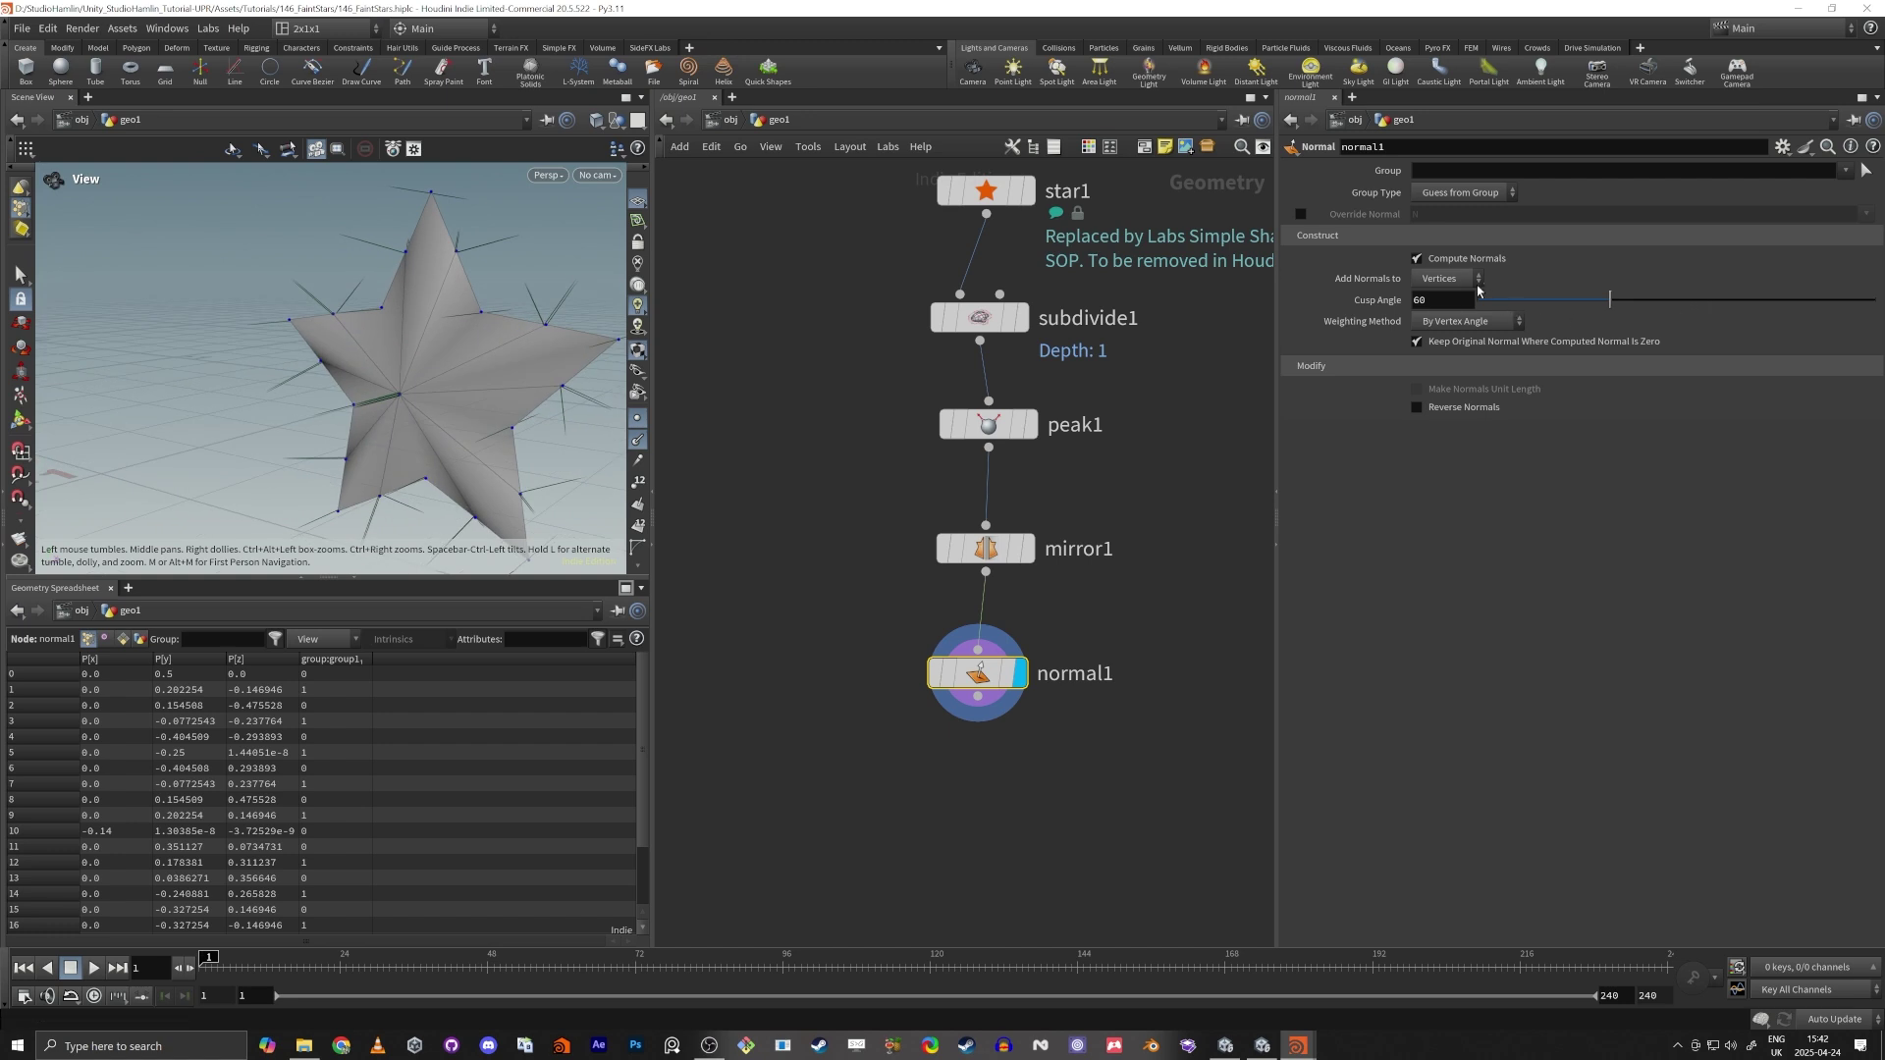
{"action": "left_click", "coordinate": [1452, 280]}
{"action": "left_click", "coordinate": [1443, 299]}
{"action": "left_click_drag", "start_coordinate": [448, 306], "coordinate": [393, 324]}
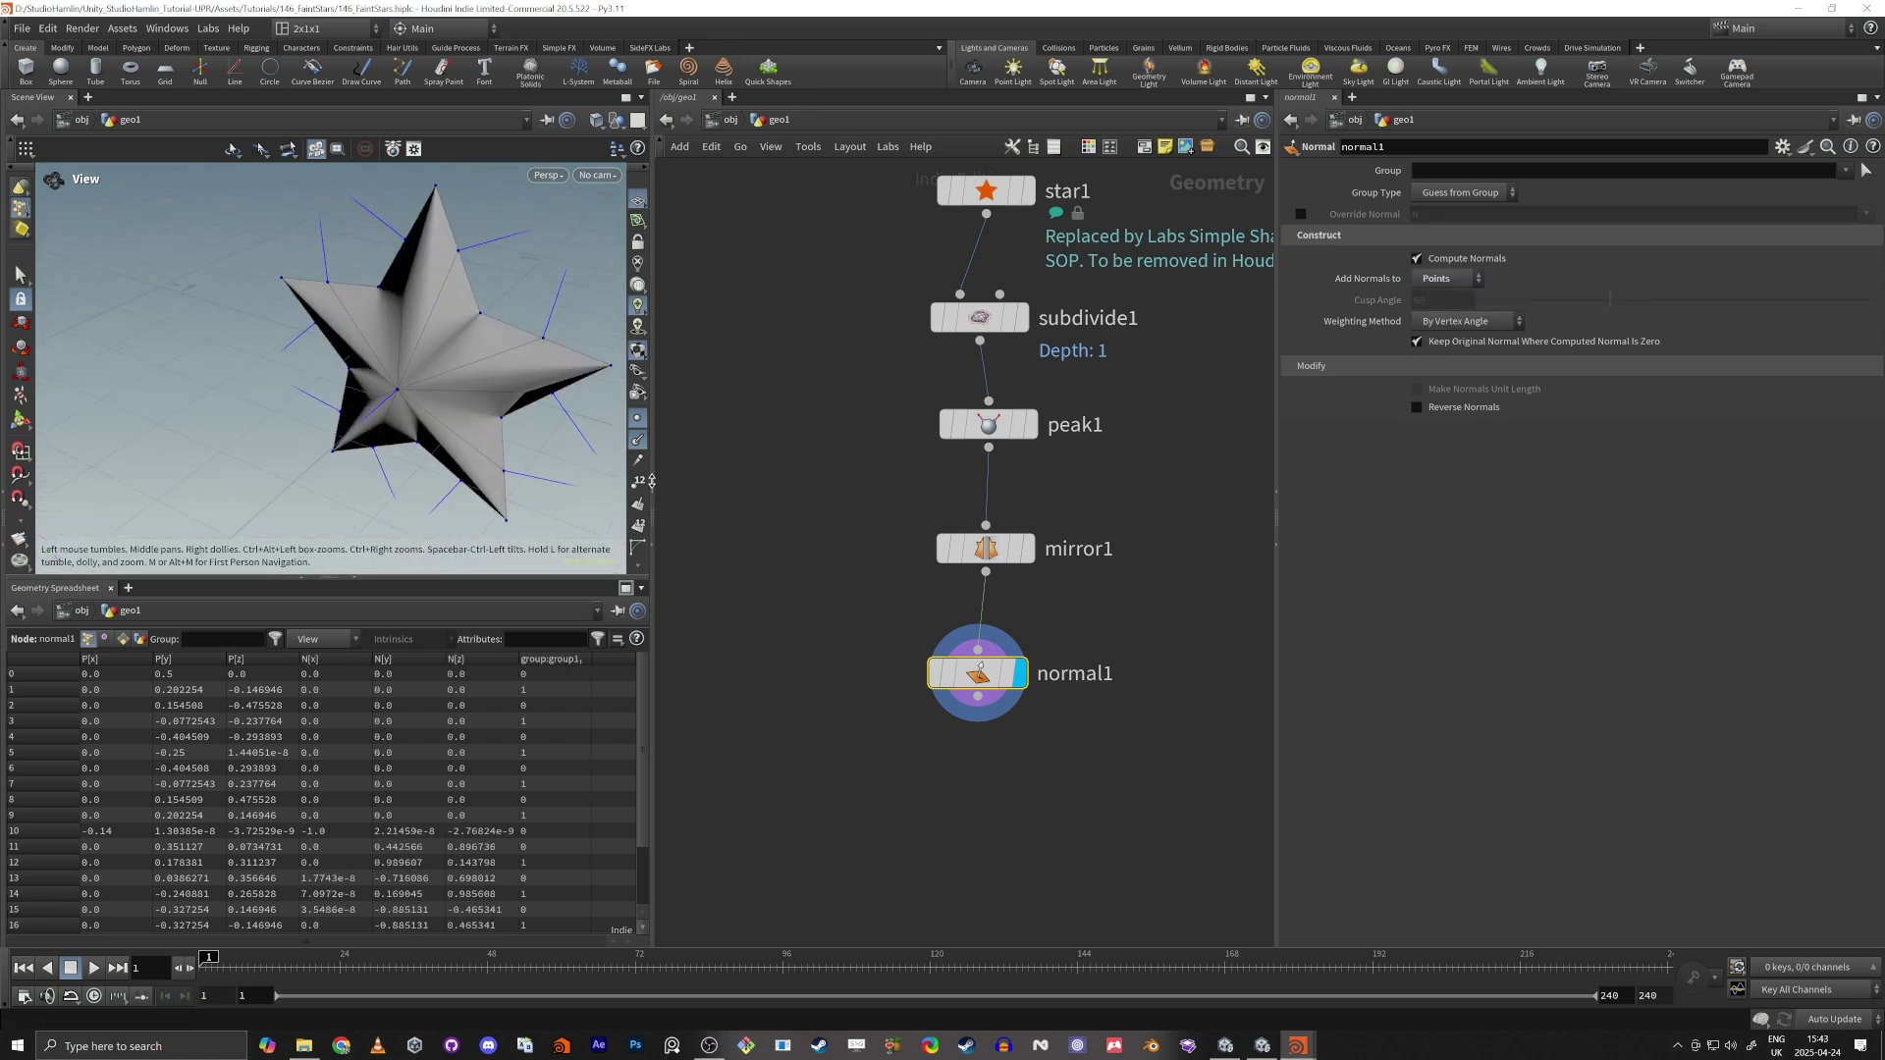
Add an Attribute Wrangle after the Normal node and rename it set_mesh_name.
{"action": "left_click", "coordinate": [934, 848]}
{"action": "key", "text": "Tab"}
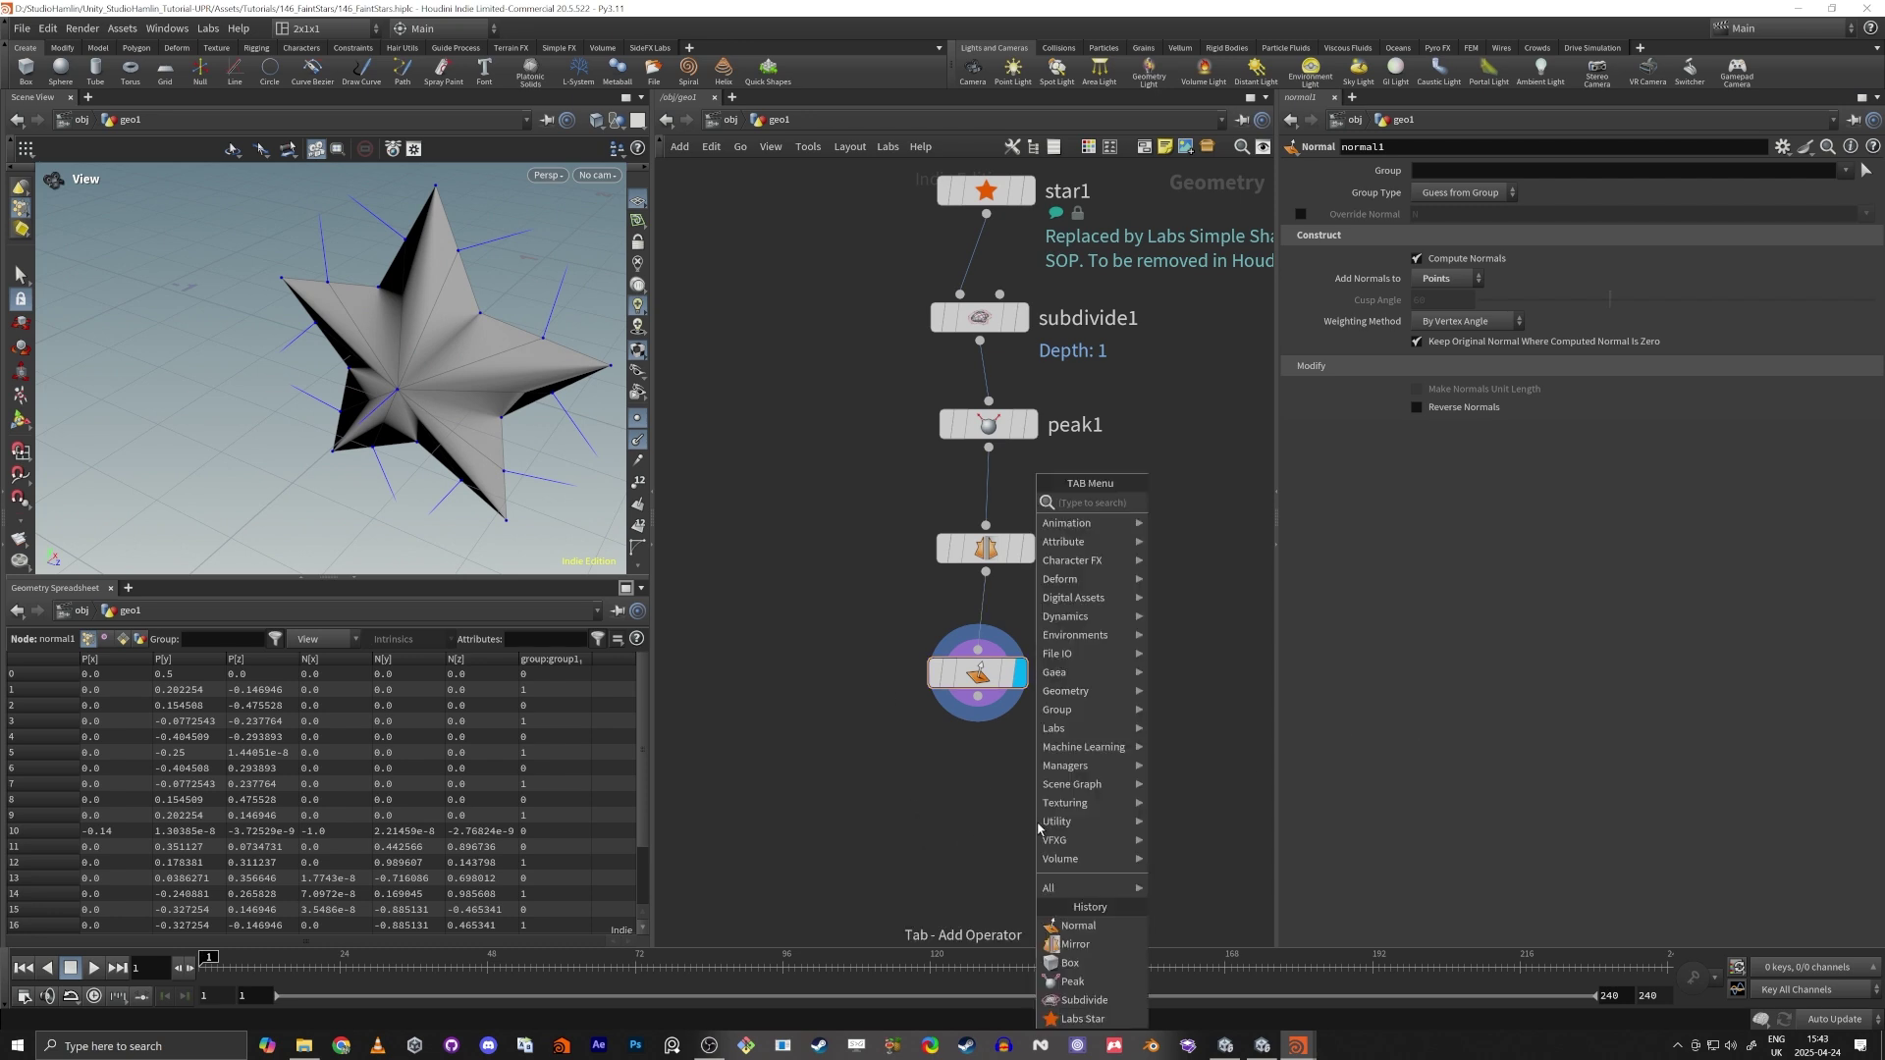
{"action": "type", "text": "wran"}
{"action": "key", "text": "Return"}
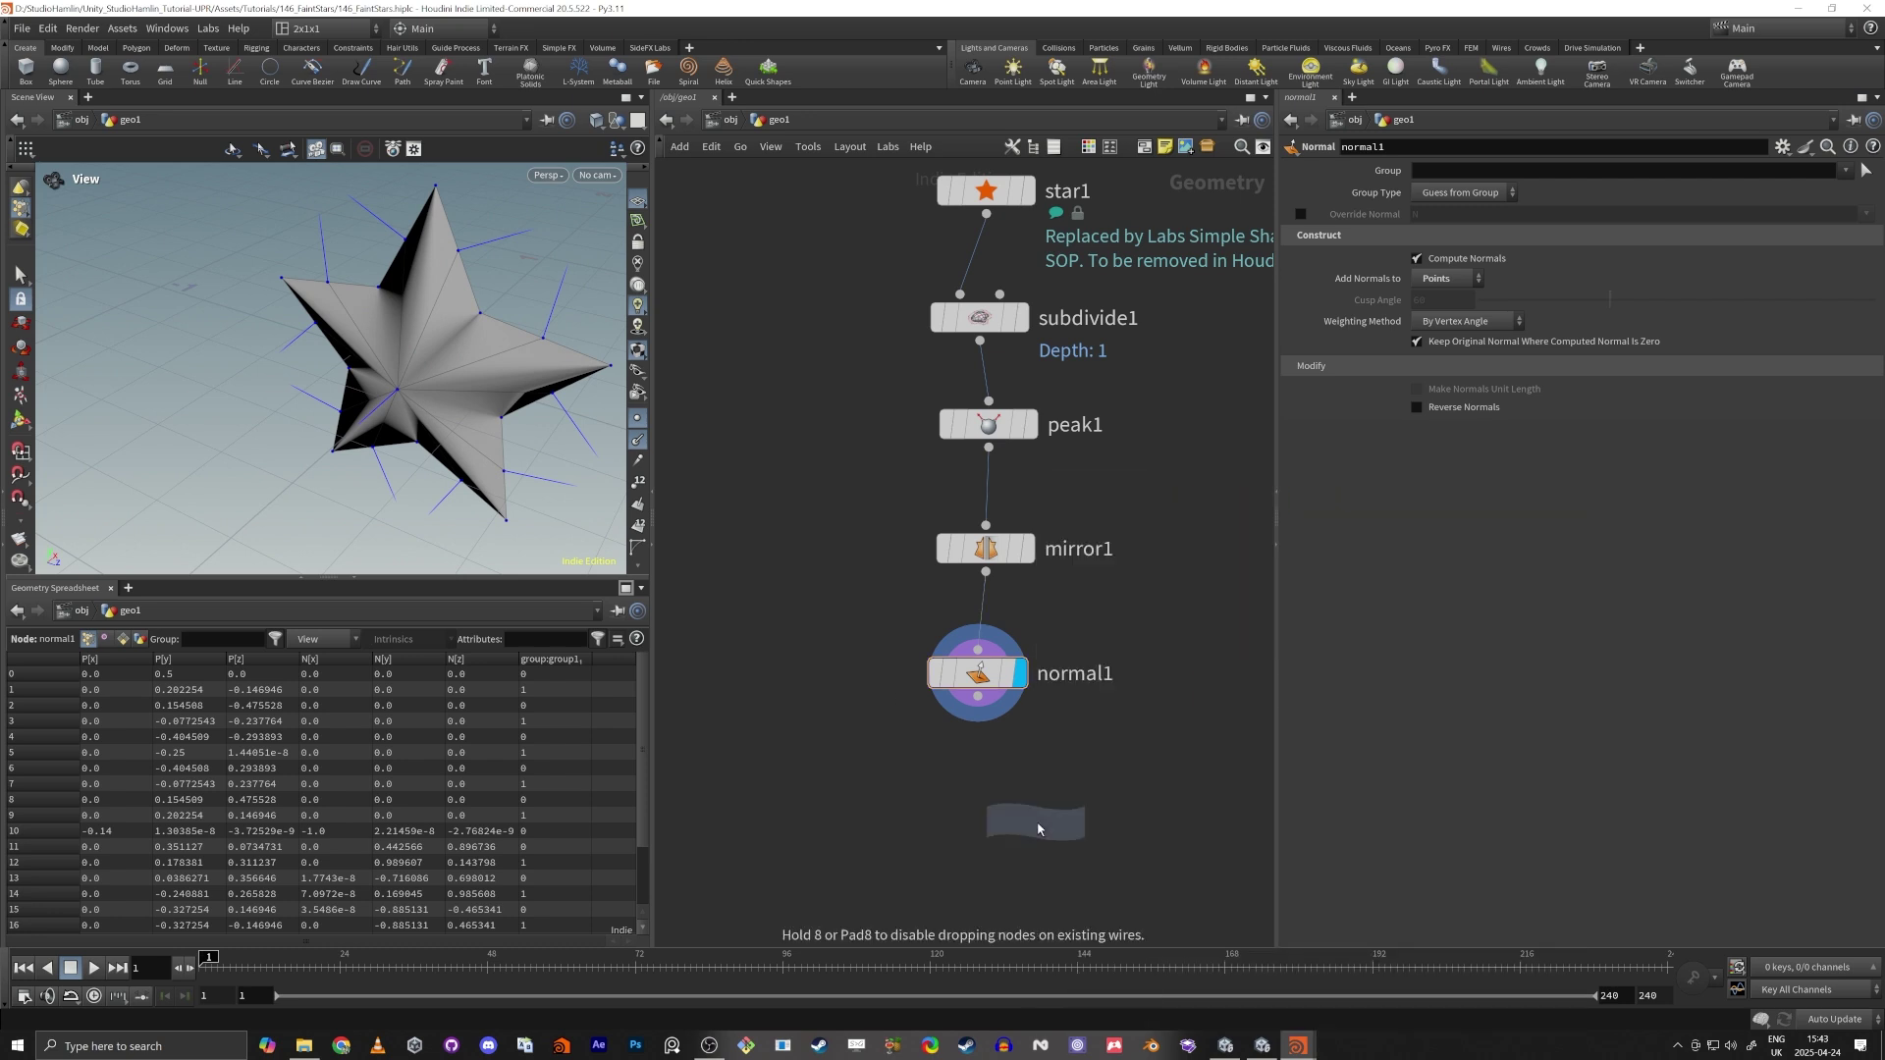
{"action": "left_click", "coordinate": [981, 779]}
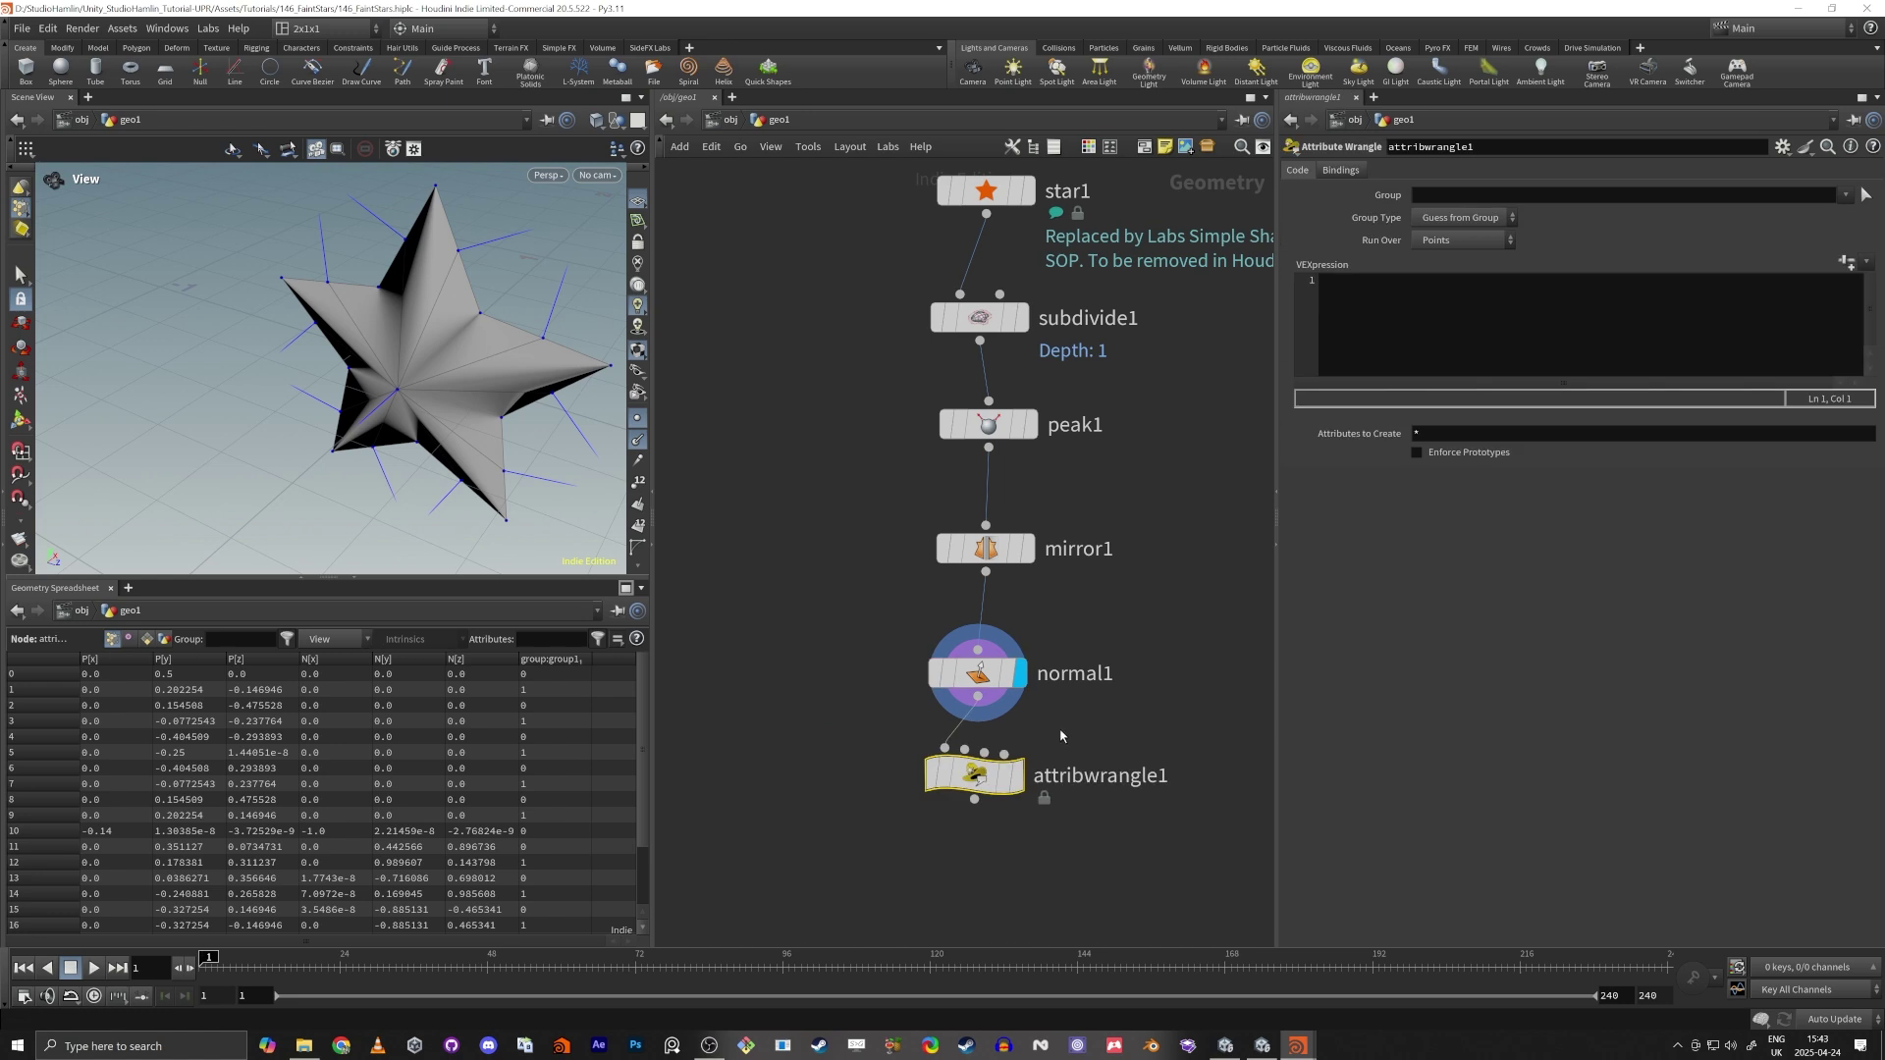
{"action": "type", "text": "as"}
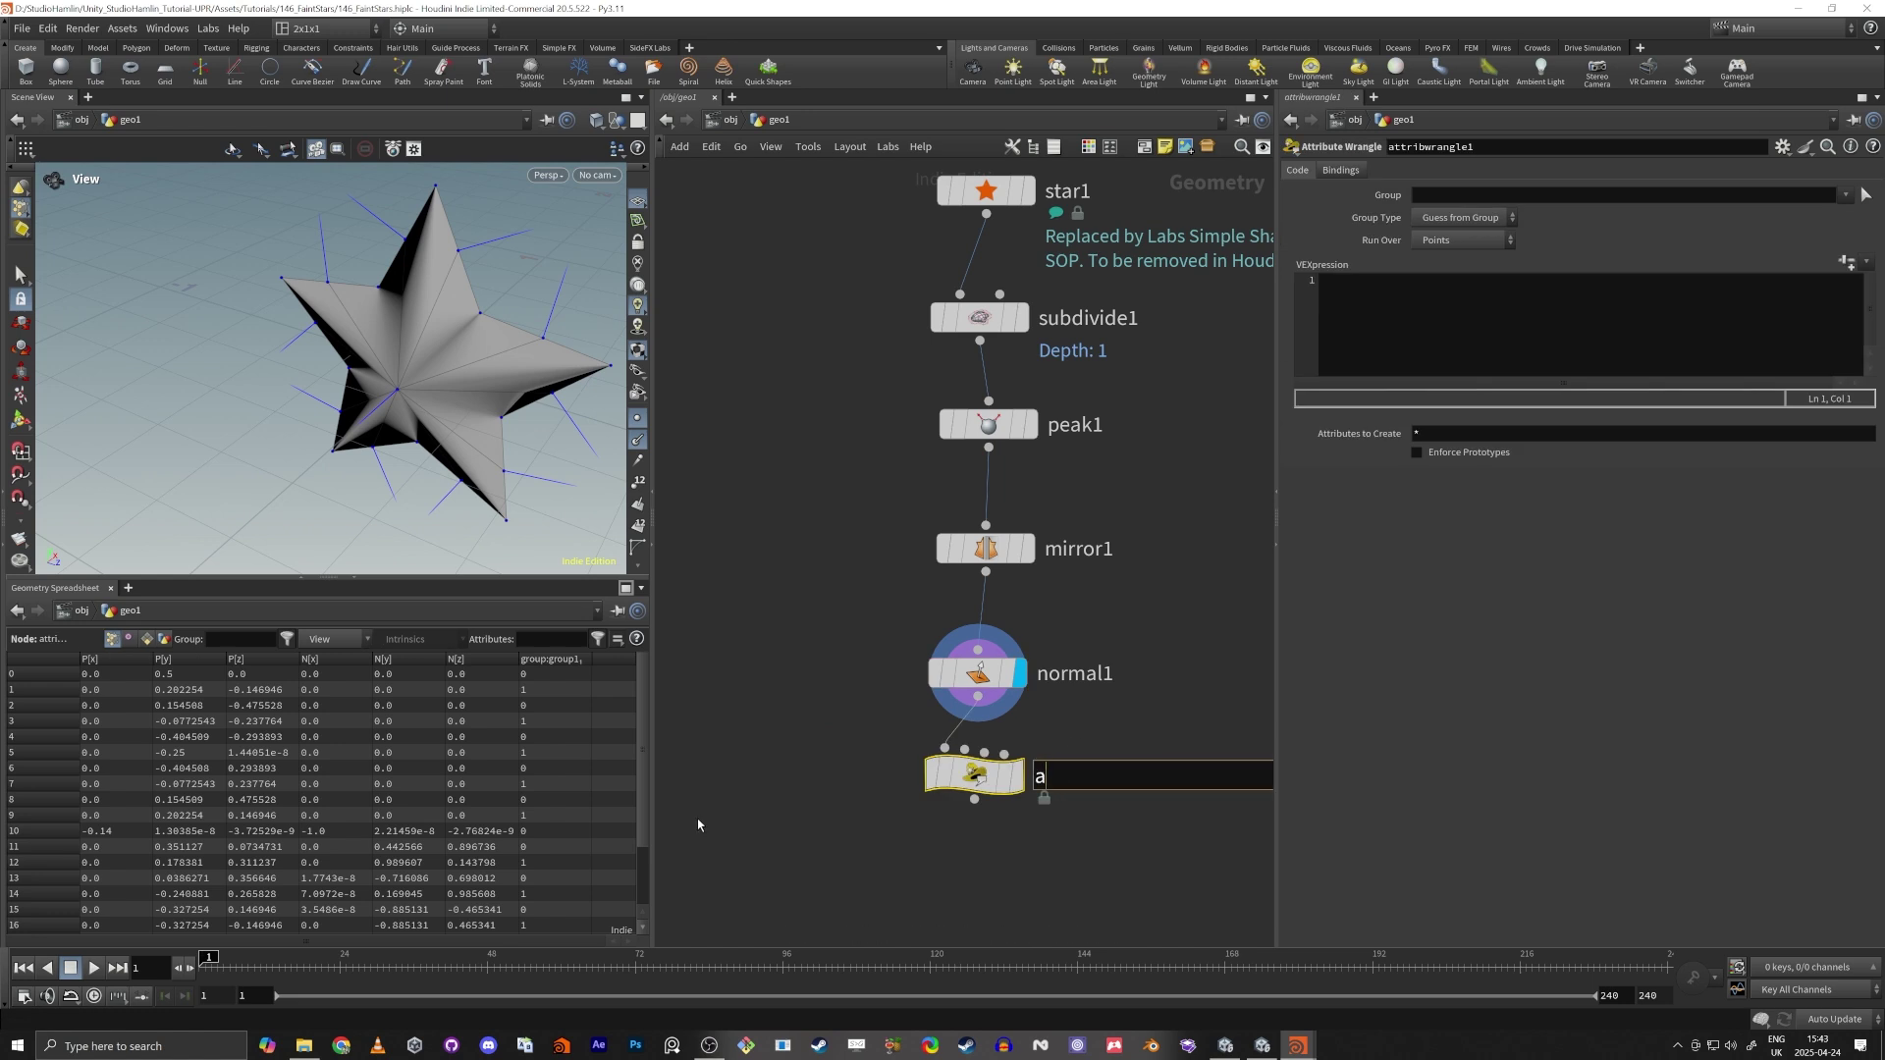
{"action": "key", "text": "BackSpace"}
{"action": "type", "text": "set_mesh_name"}
{"action": "key", "text": "Return"}
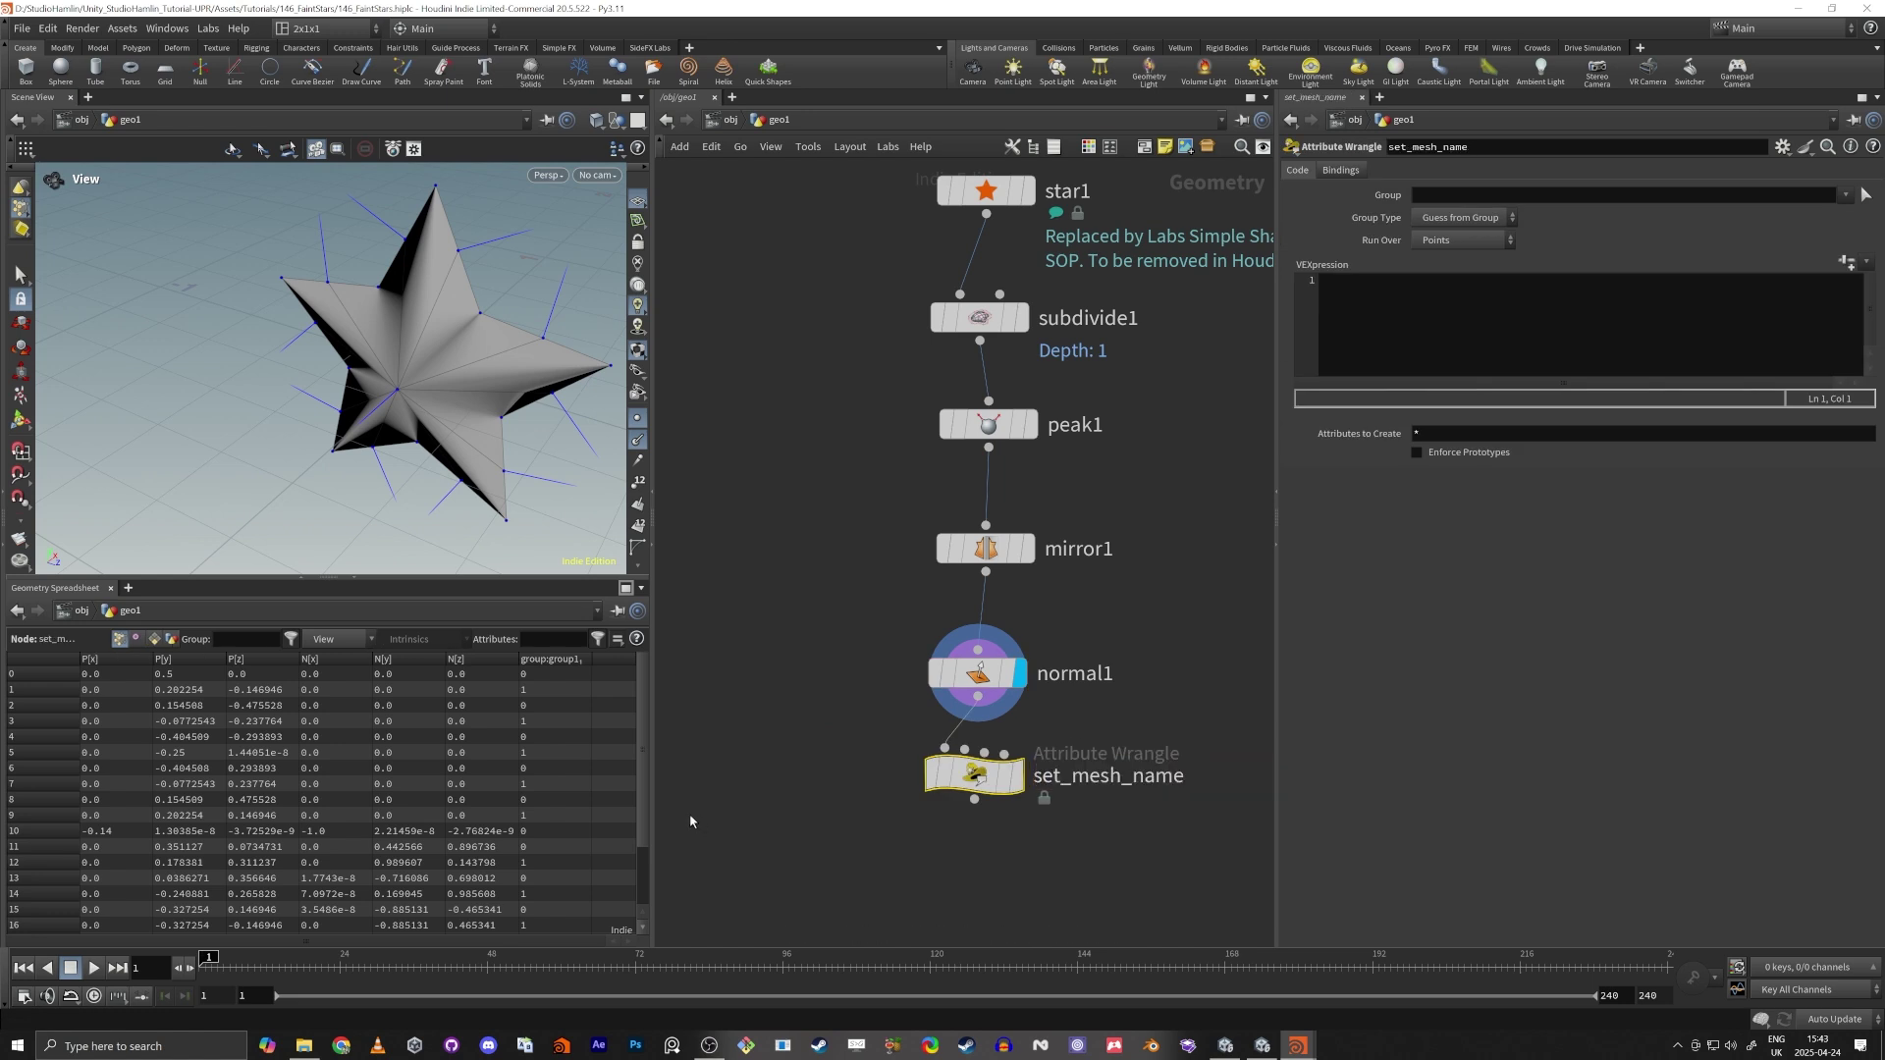
Set the set_mesh_name wrangle to run over Primitives.
{"action": "left_click", "coordinate": [1463, 240]}
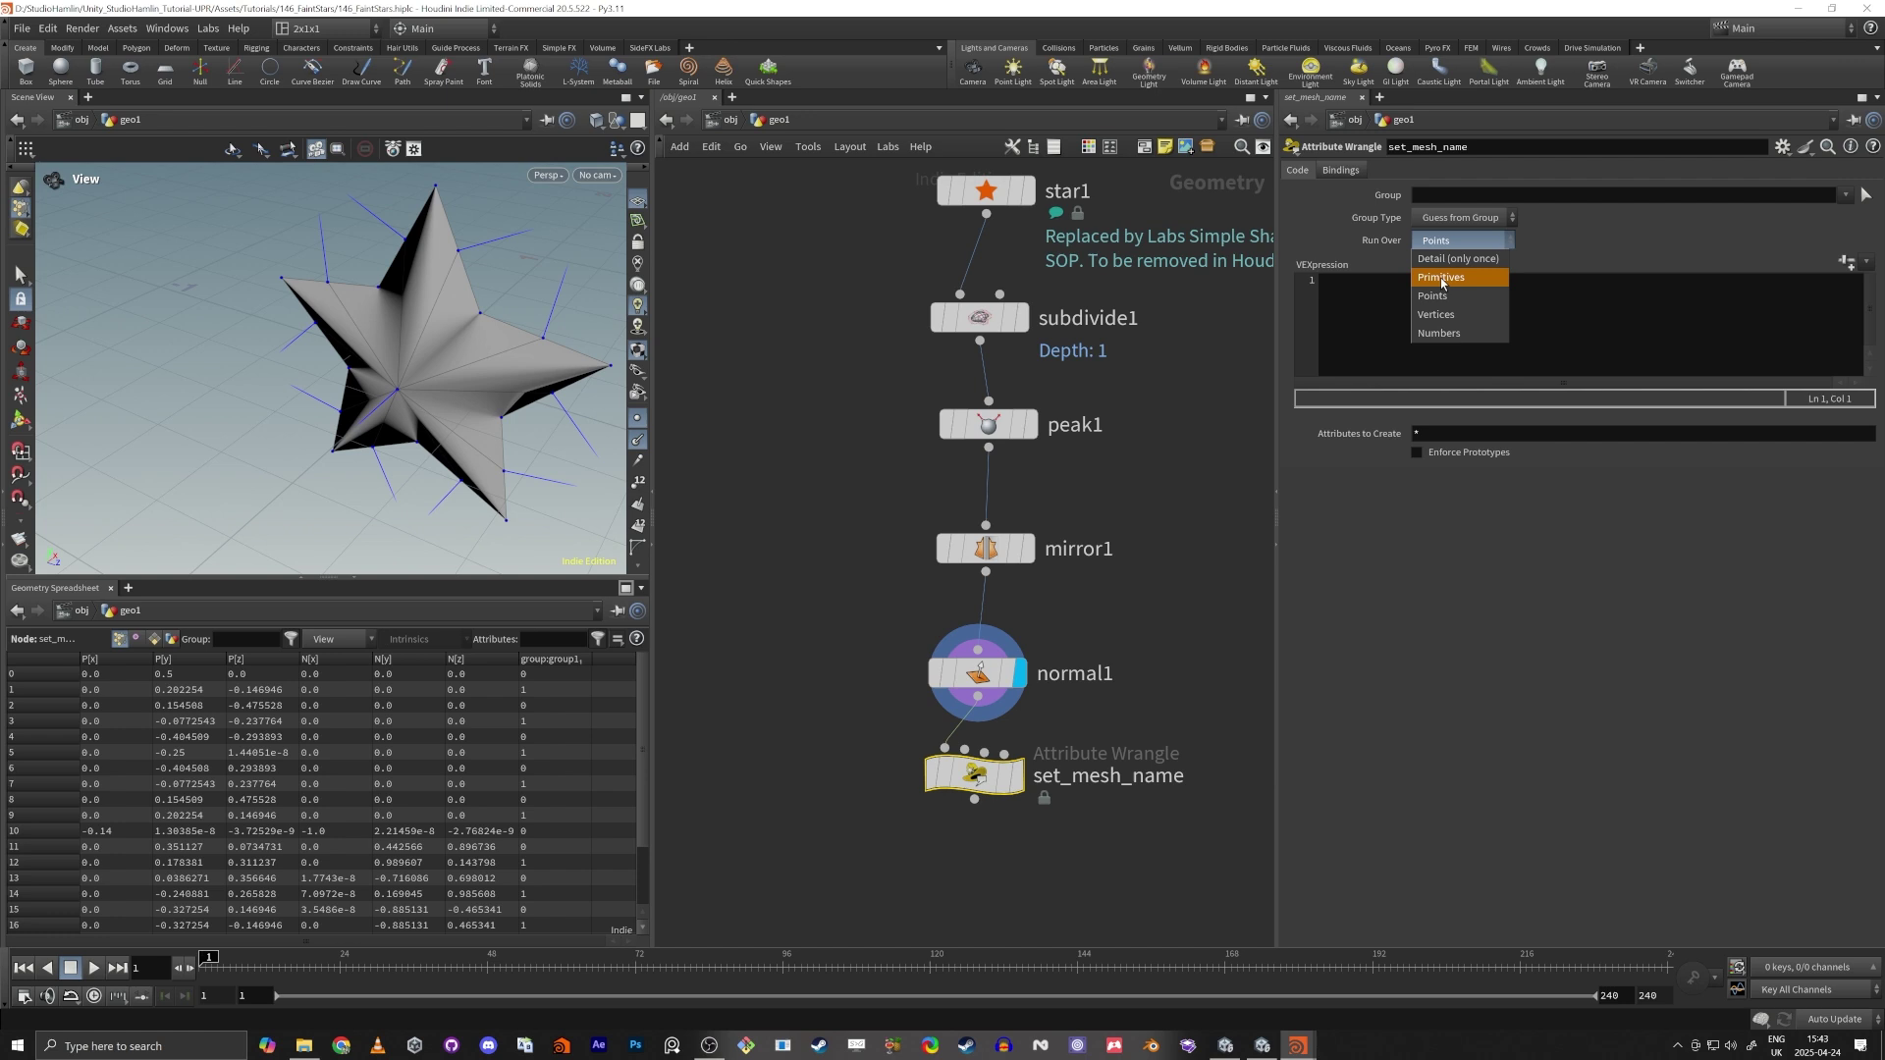
{"action": "left_click", "coordinate": [1453, 259]}
{"action": "left_click", "coordinate": [1407, 358]}
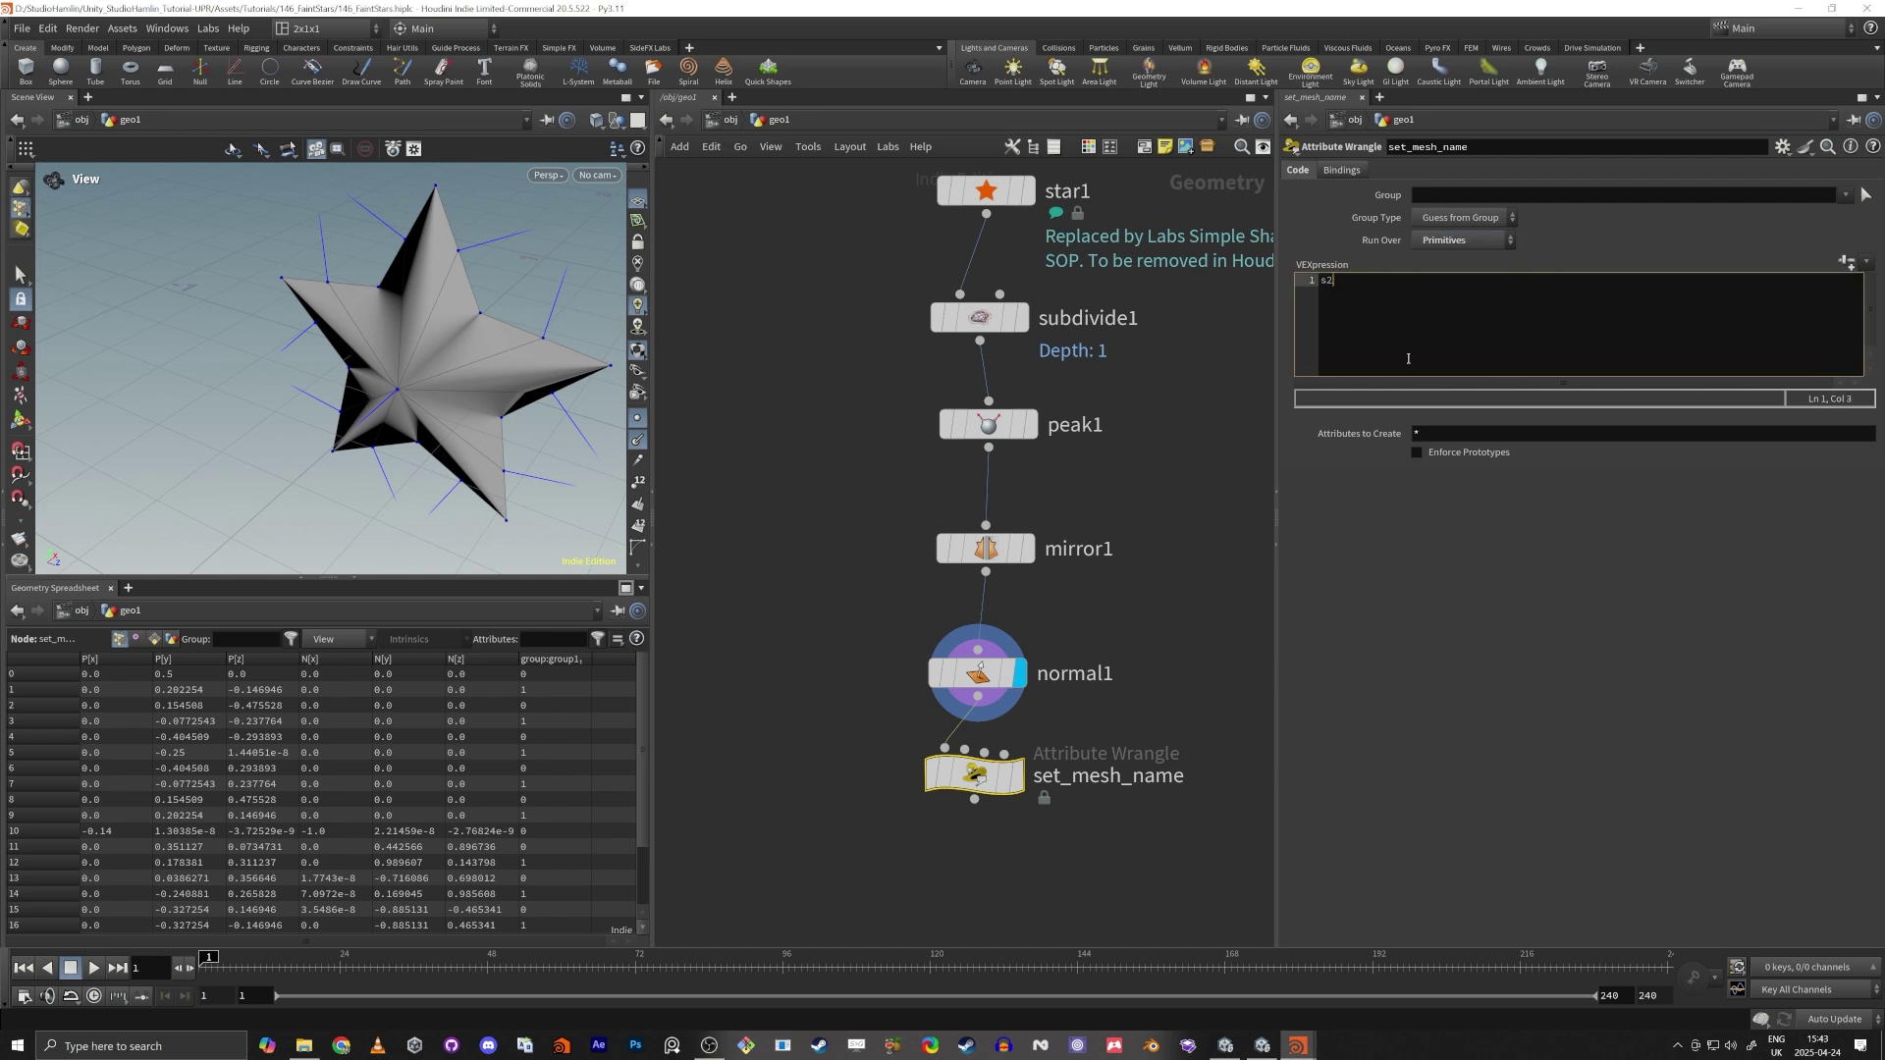
Enter the VEX expression s@name = chs("Mesh_Name"); and create the parameter it references on the wrangle.
{"action": "type", "text": "s2"}
{"action": "key", "text": "BackSpace"}
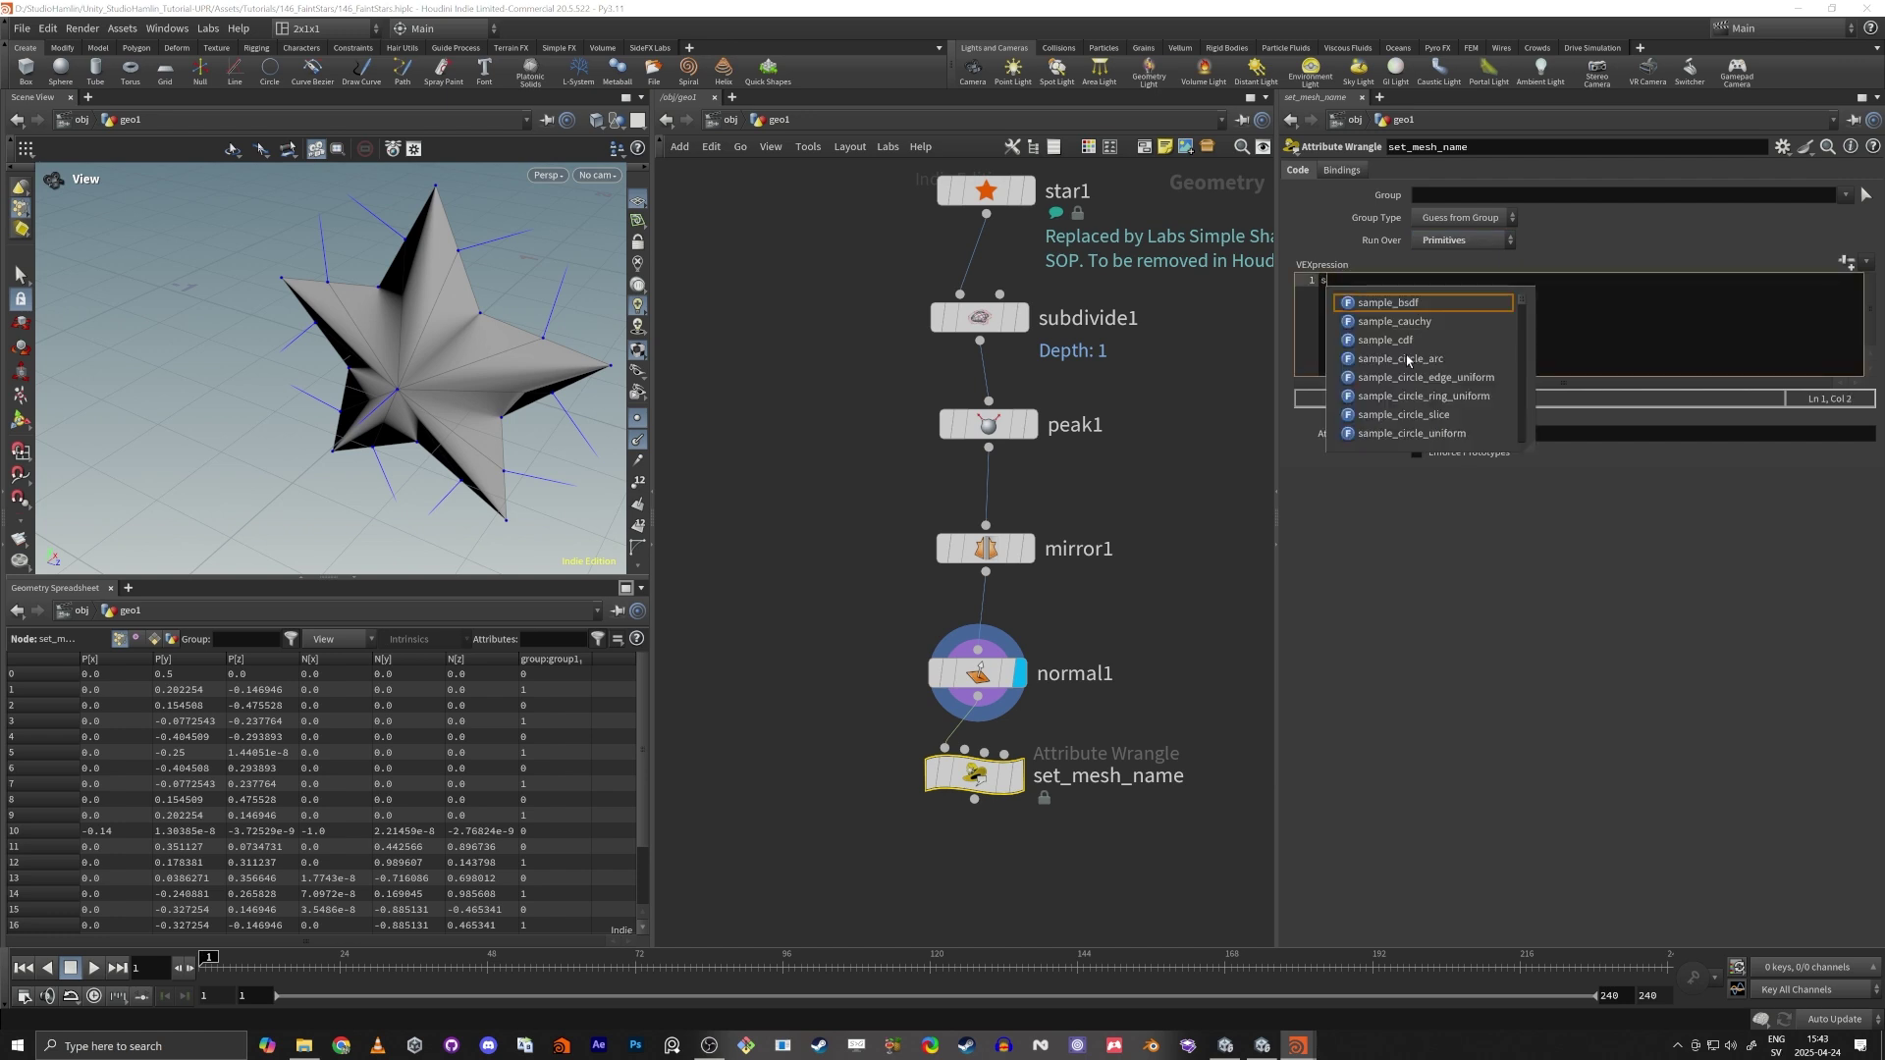
{"action": "type", "text": "@"}
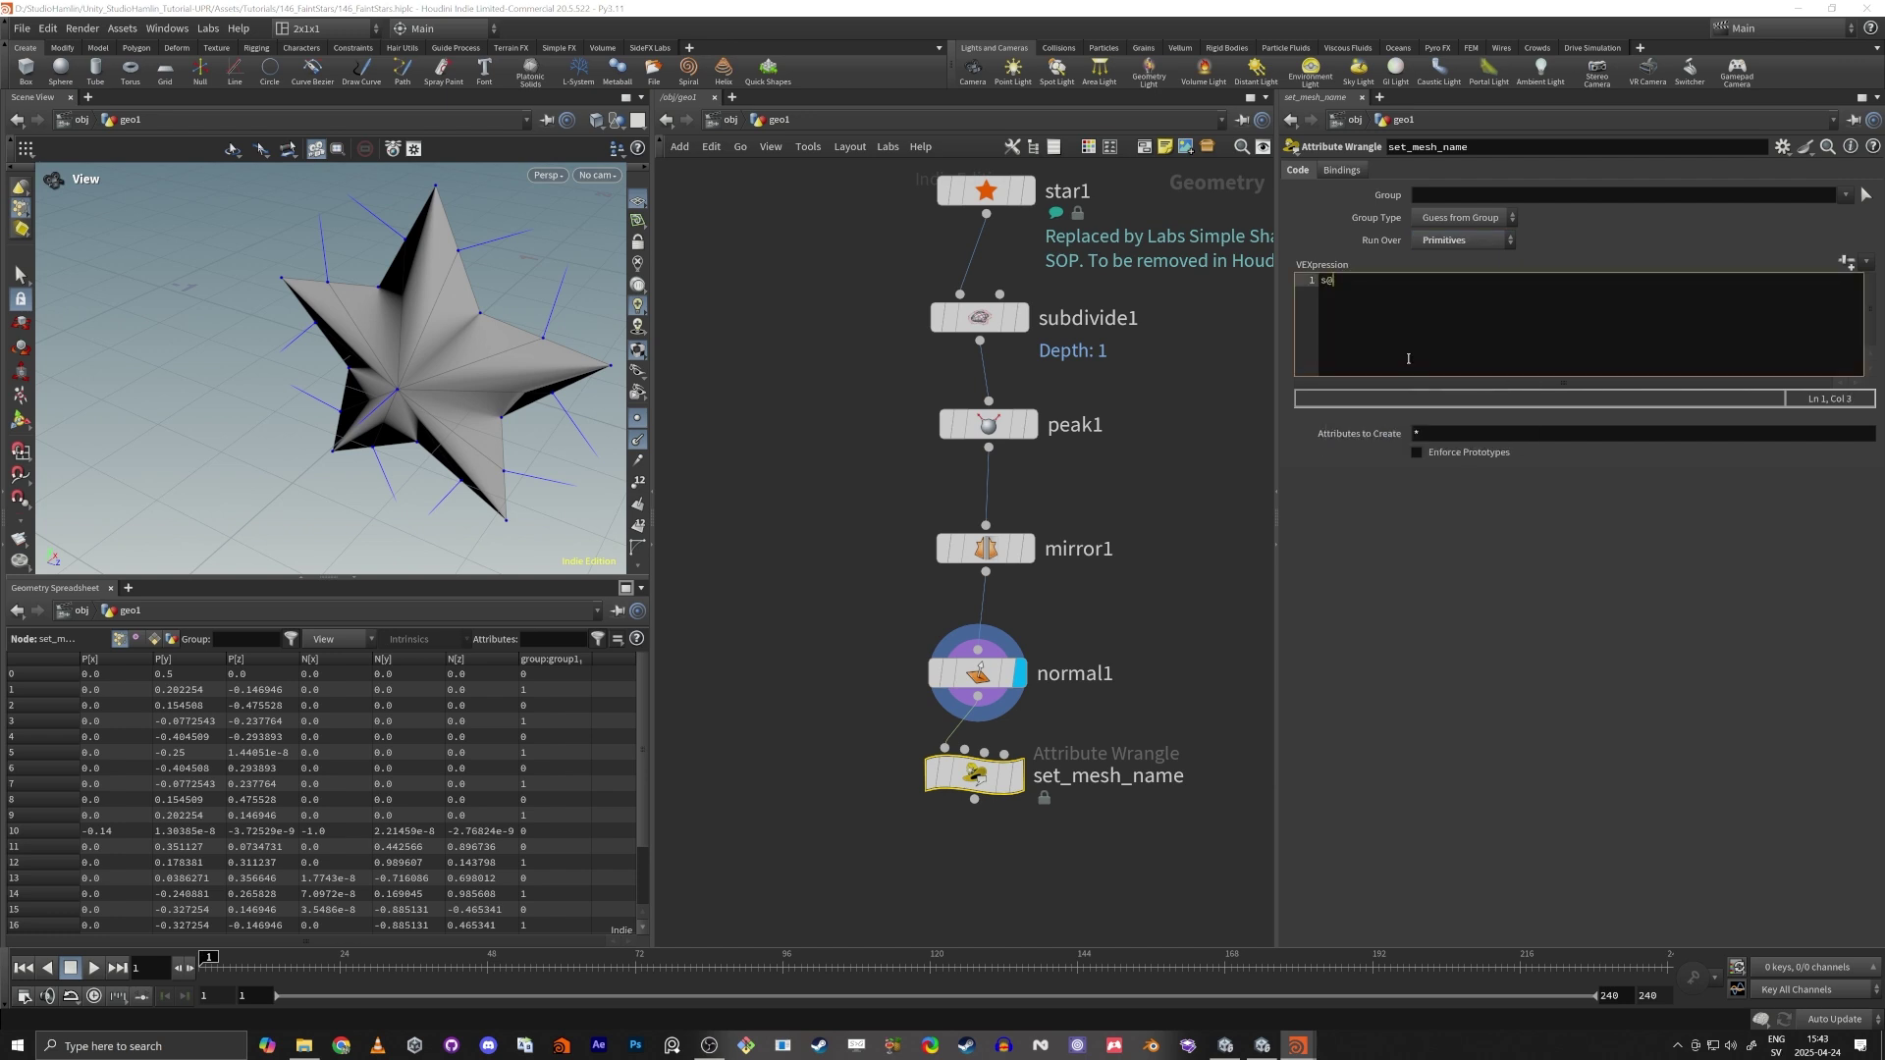
{"action": "type", "text": "name = chs(\")"}
{"action": "left_click", "coordinate": [1847, 262]}
{"action": "left_click", "coordinate": [1488, 240]}
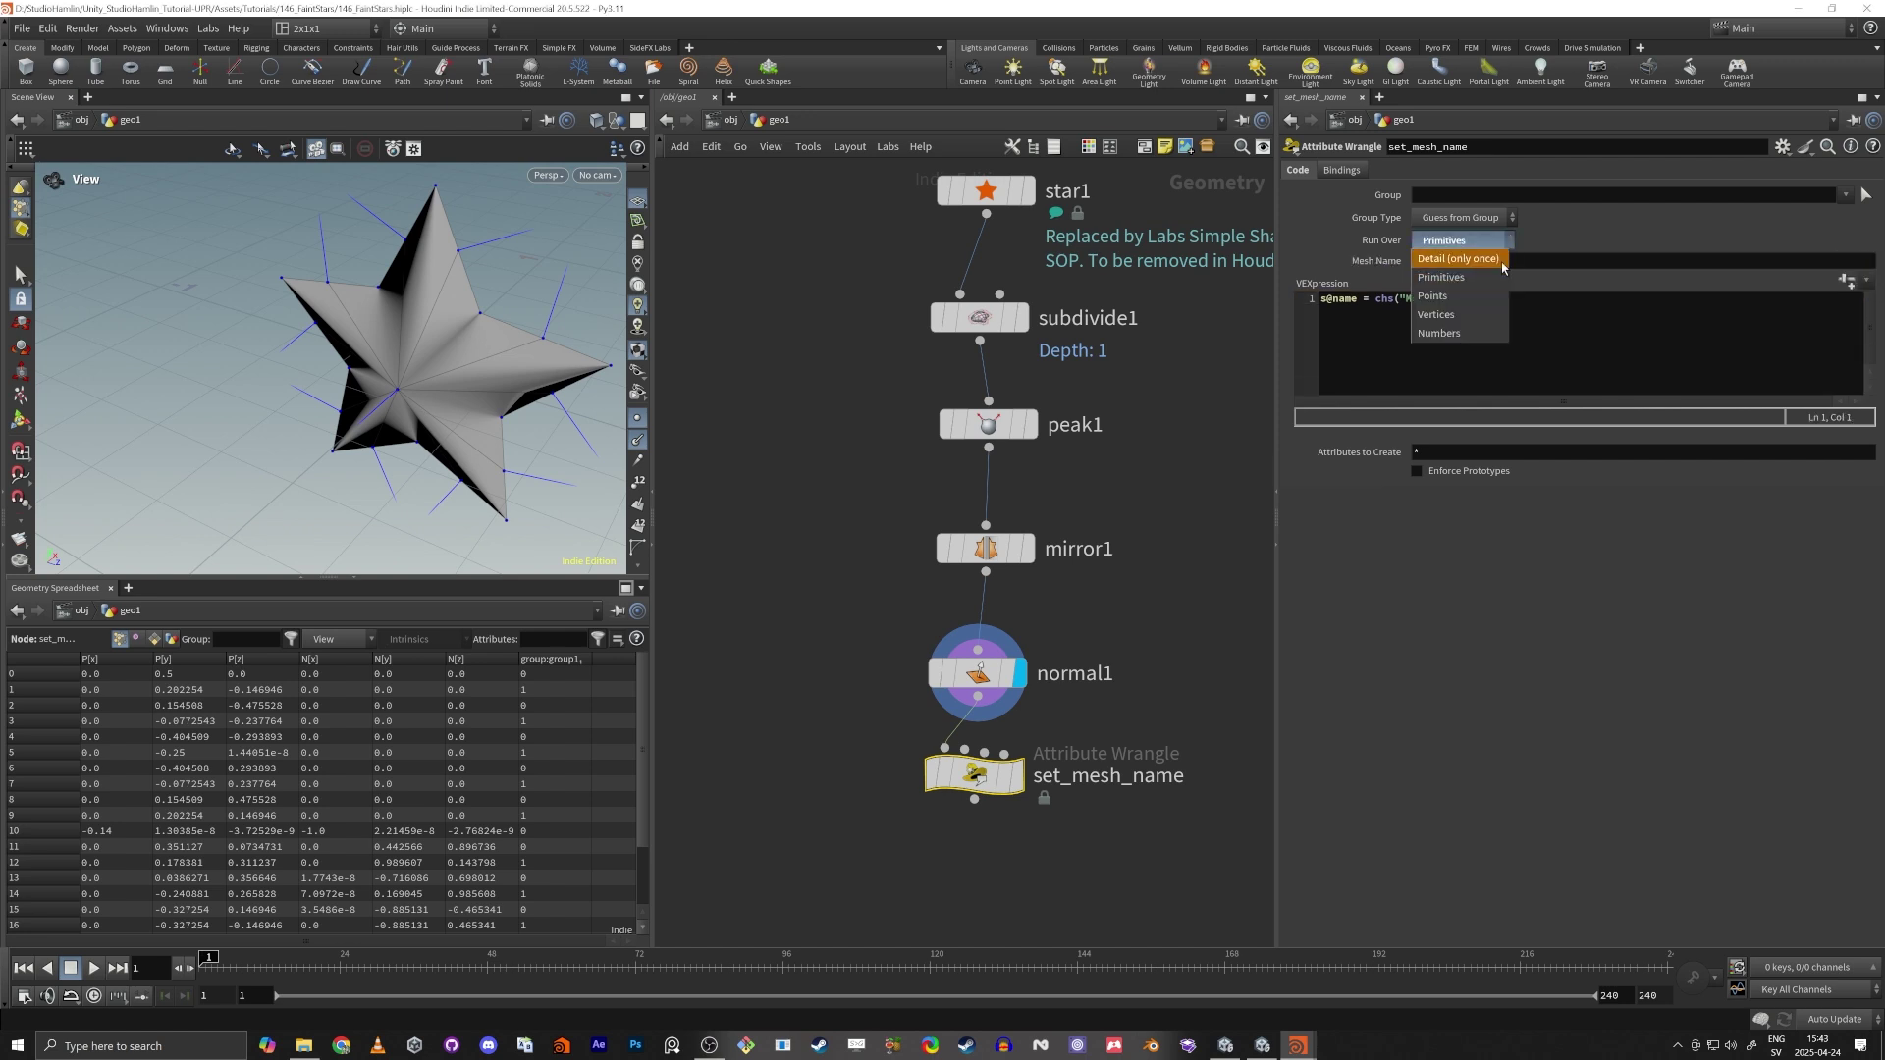
{"action": "left_click", "coordinate": [1594, 246]}
Set the wrangle's Mesh Name parameter to Star_Mesh.
{"action": "left_click", "coordinate": [1594, 263]}
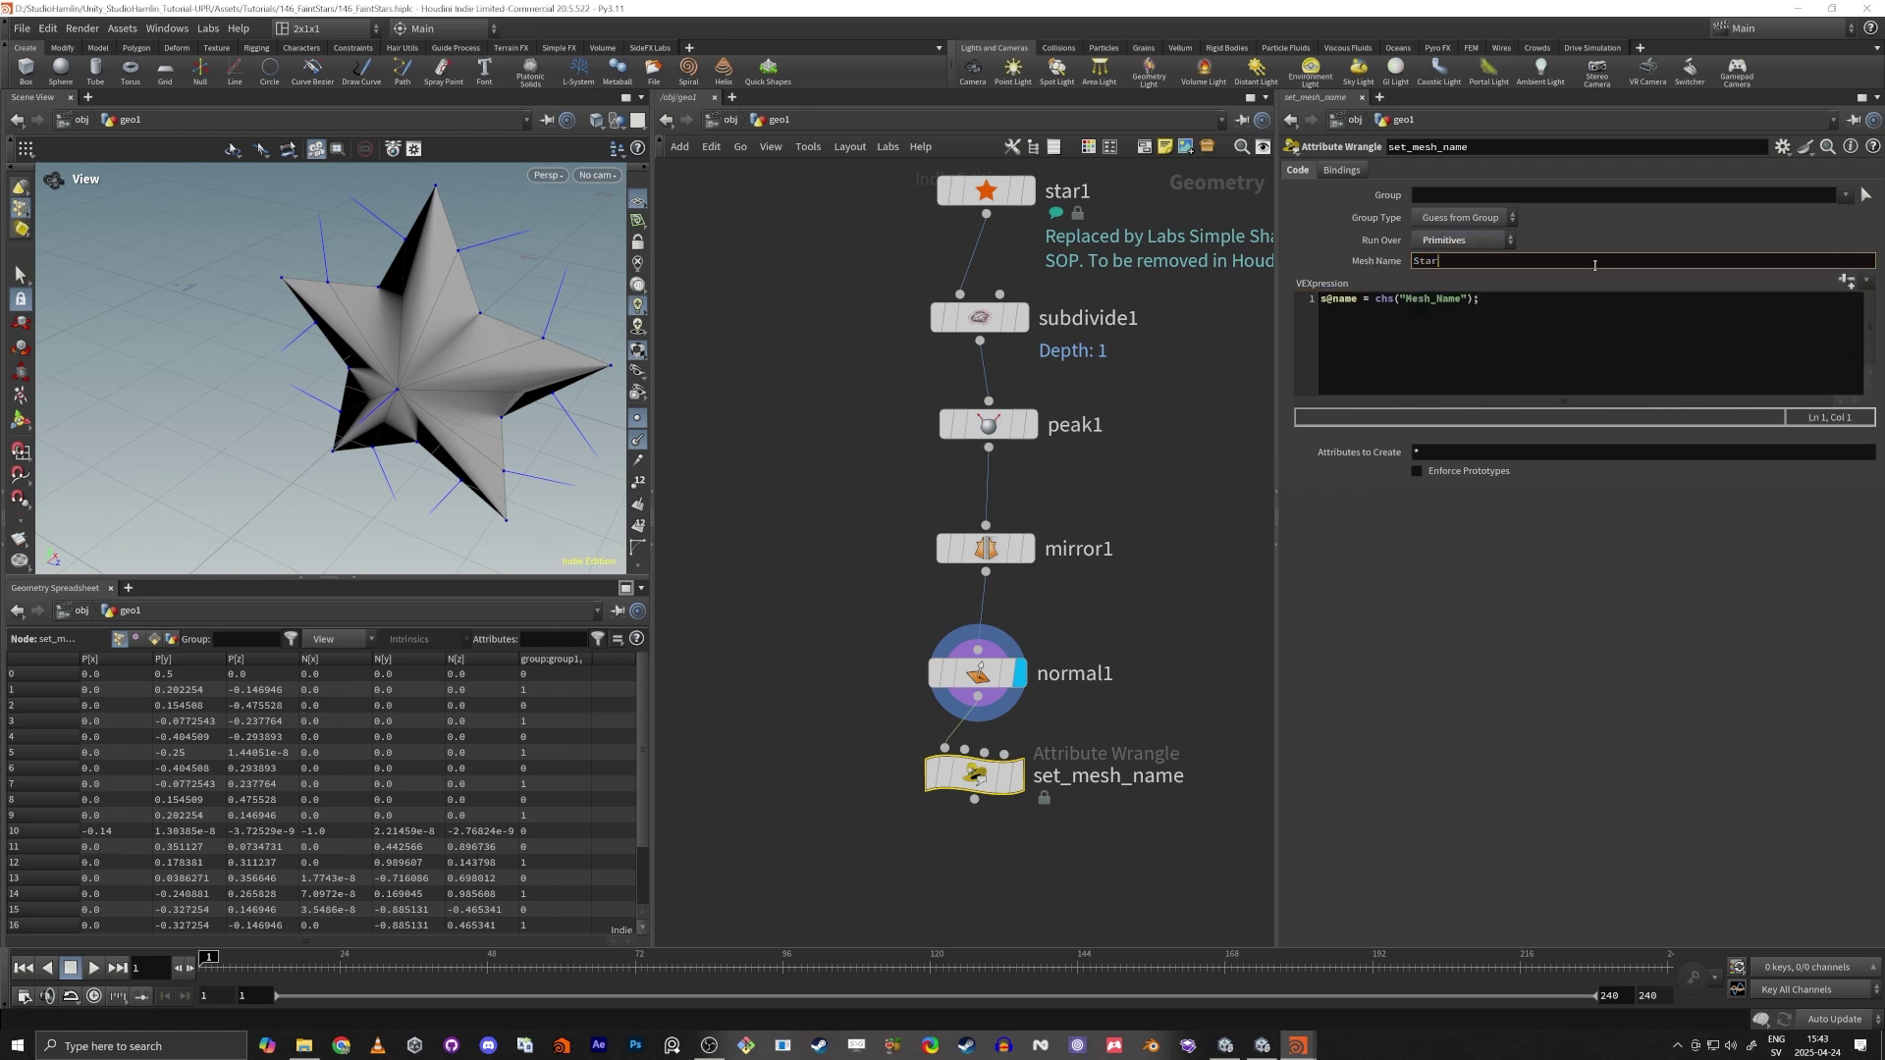
{"action": "type", "text": "Star_Mesh"}
{"action": "key", "text": "Return"}
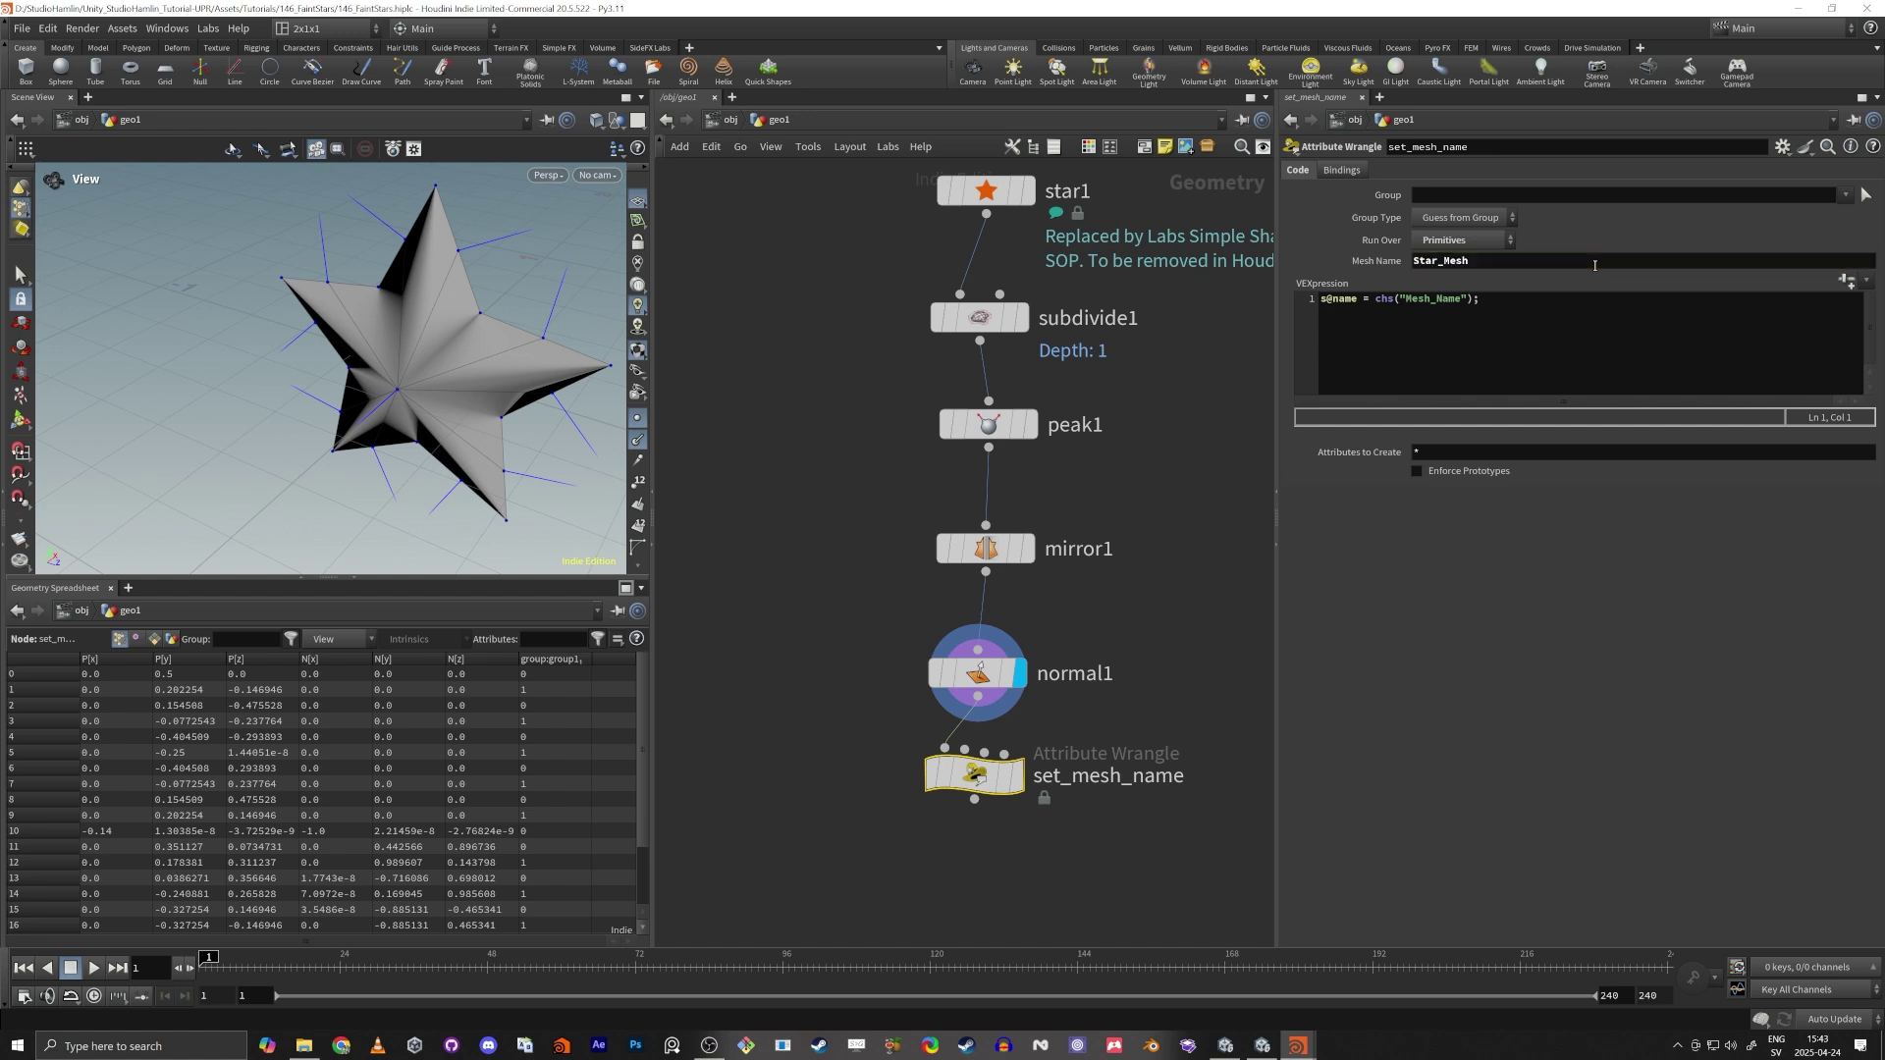
Display the set_mesh_name node and check the name attribute among the primitive attributes in the spreadsheet.
{"action": "left_click", "coordinate": [1018, 776]}
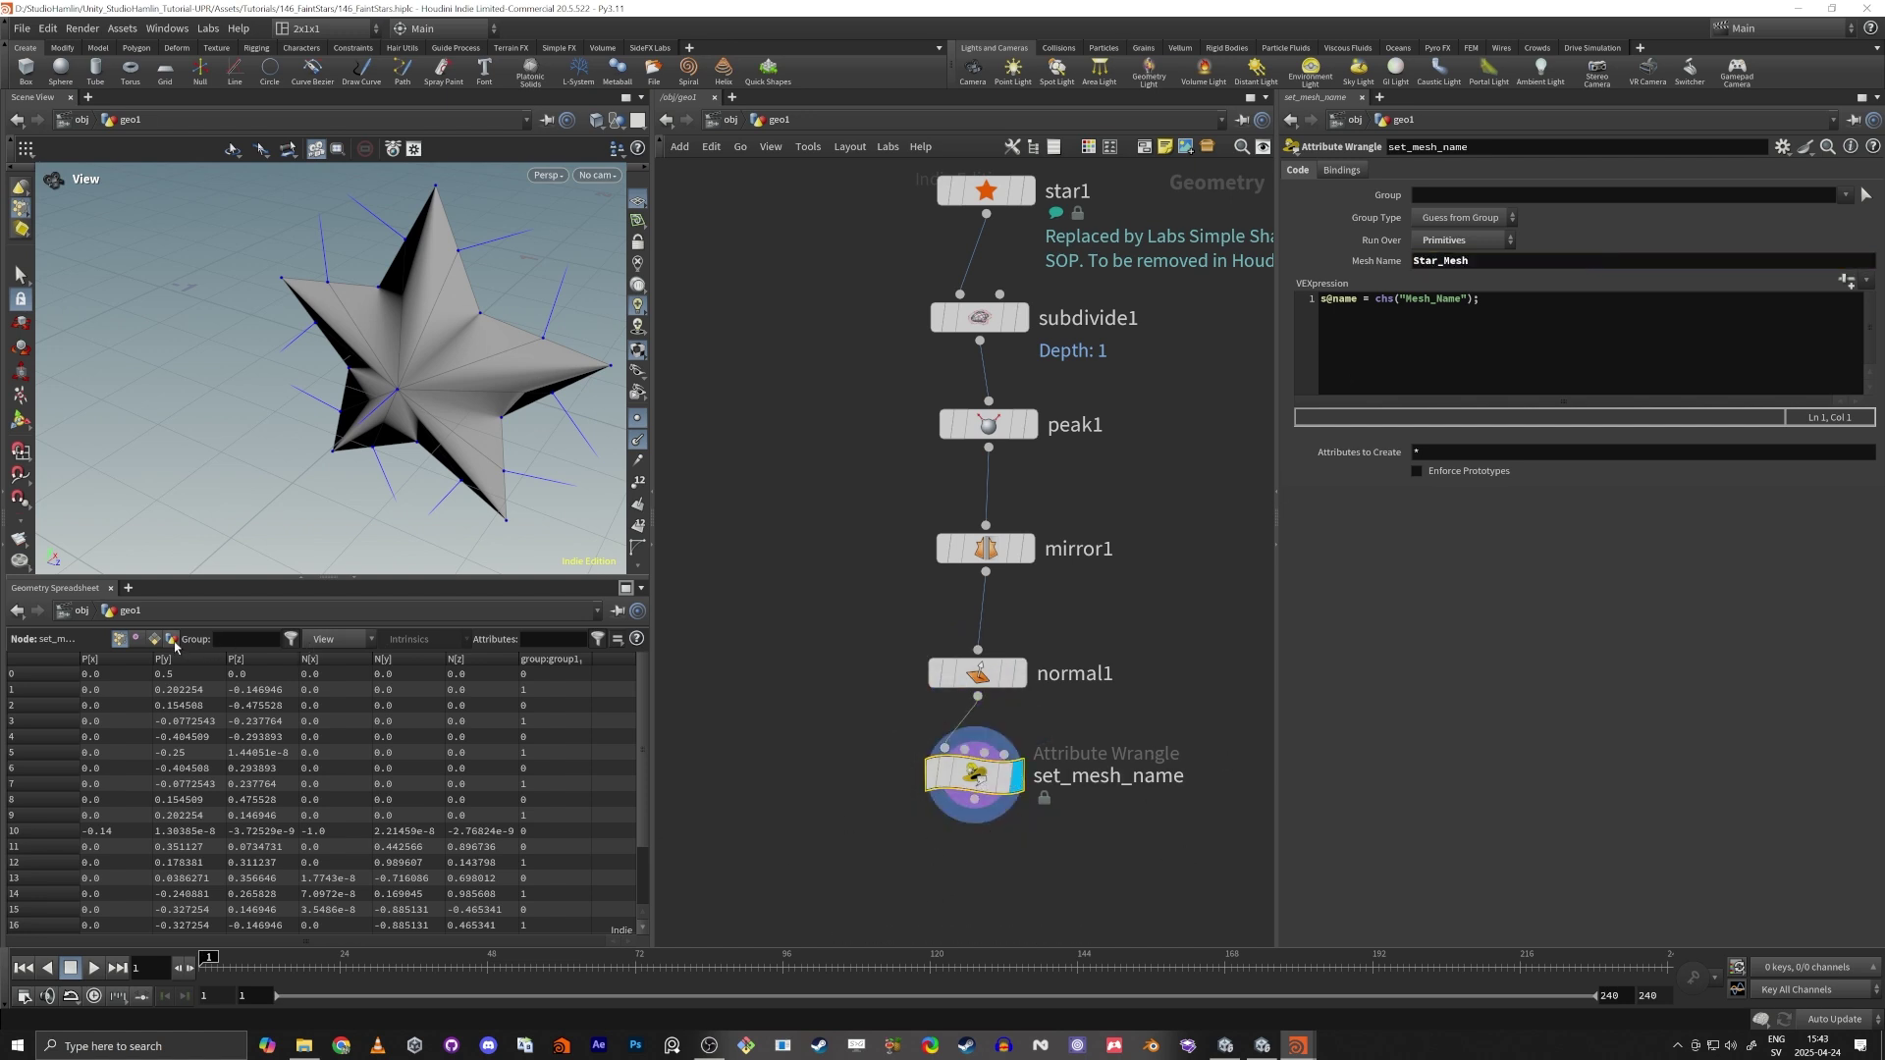
{"action": "left_click", "coordinate": [154, 640]}
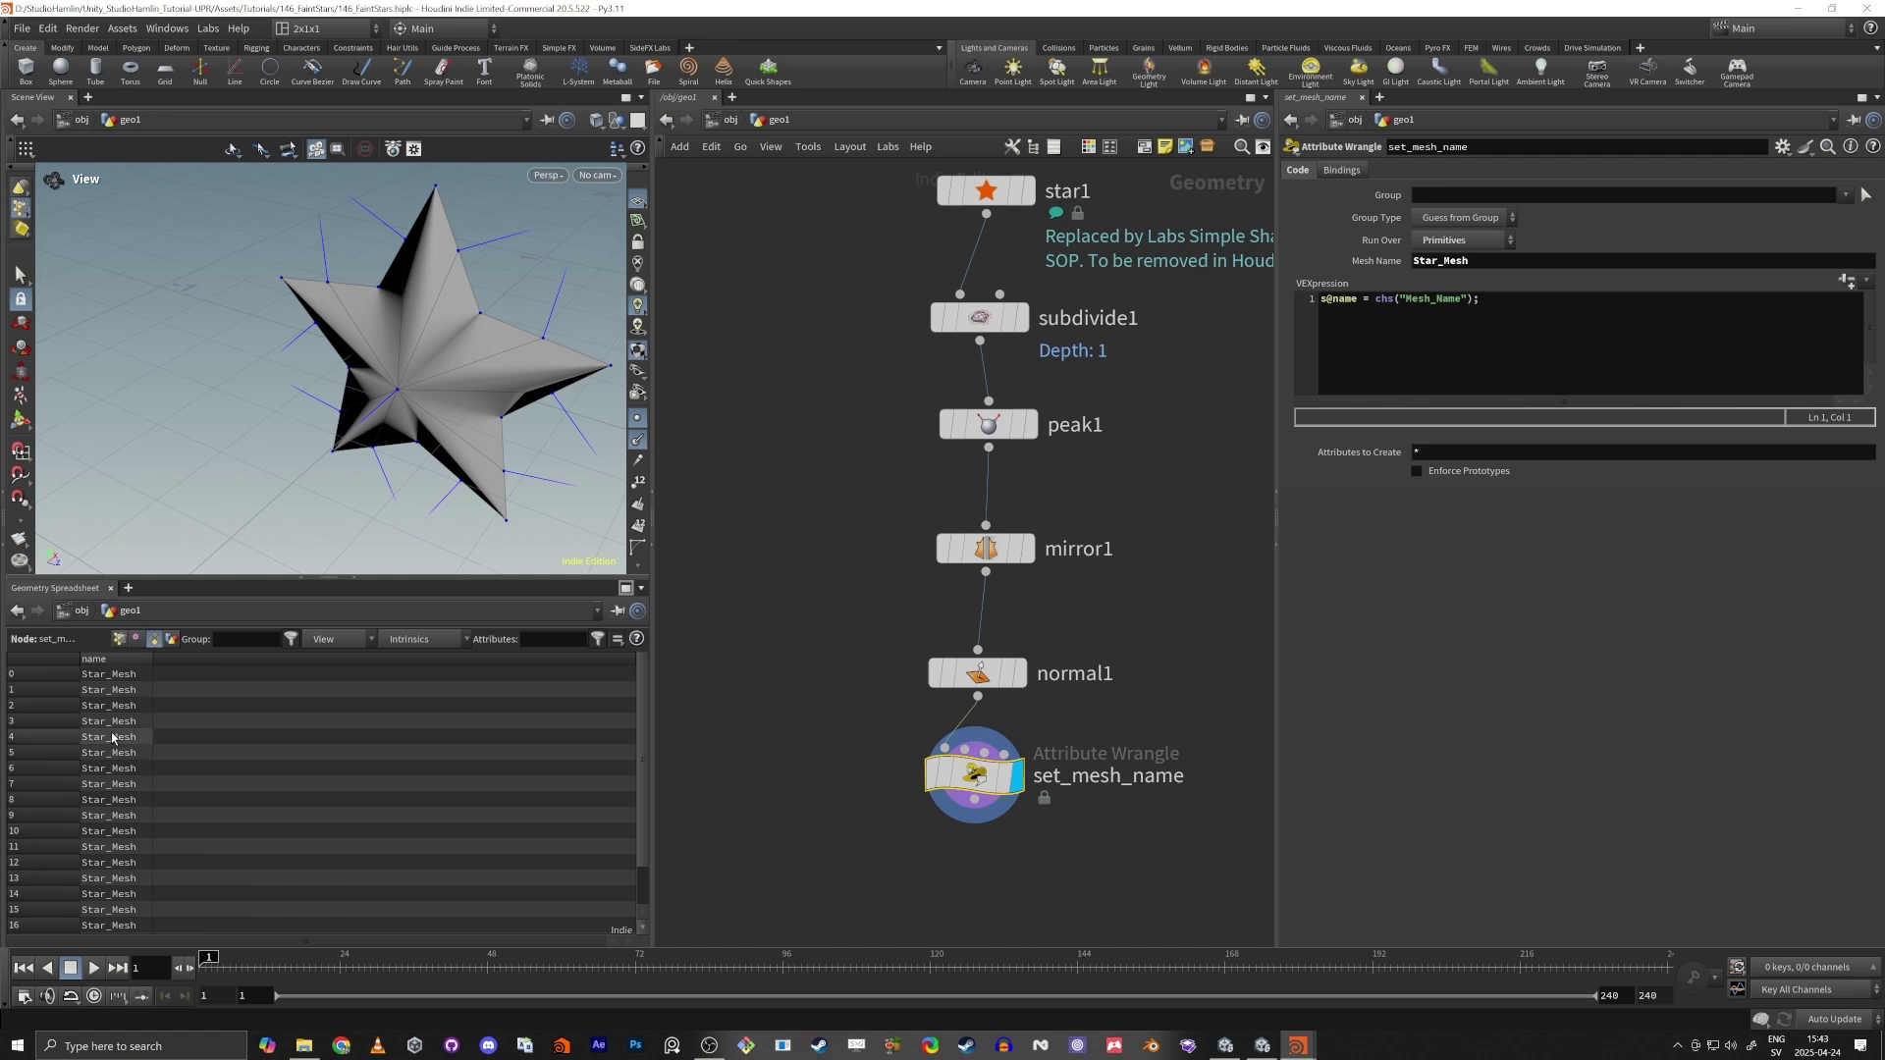
{"action": "left_click", "coordinate": [879, 864]}
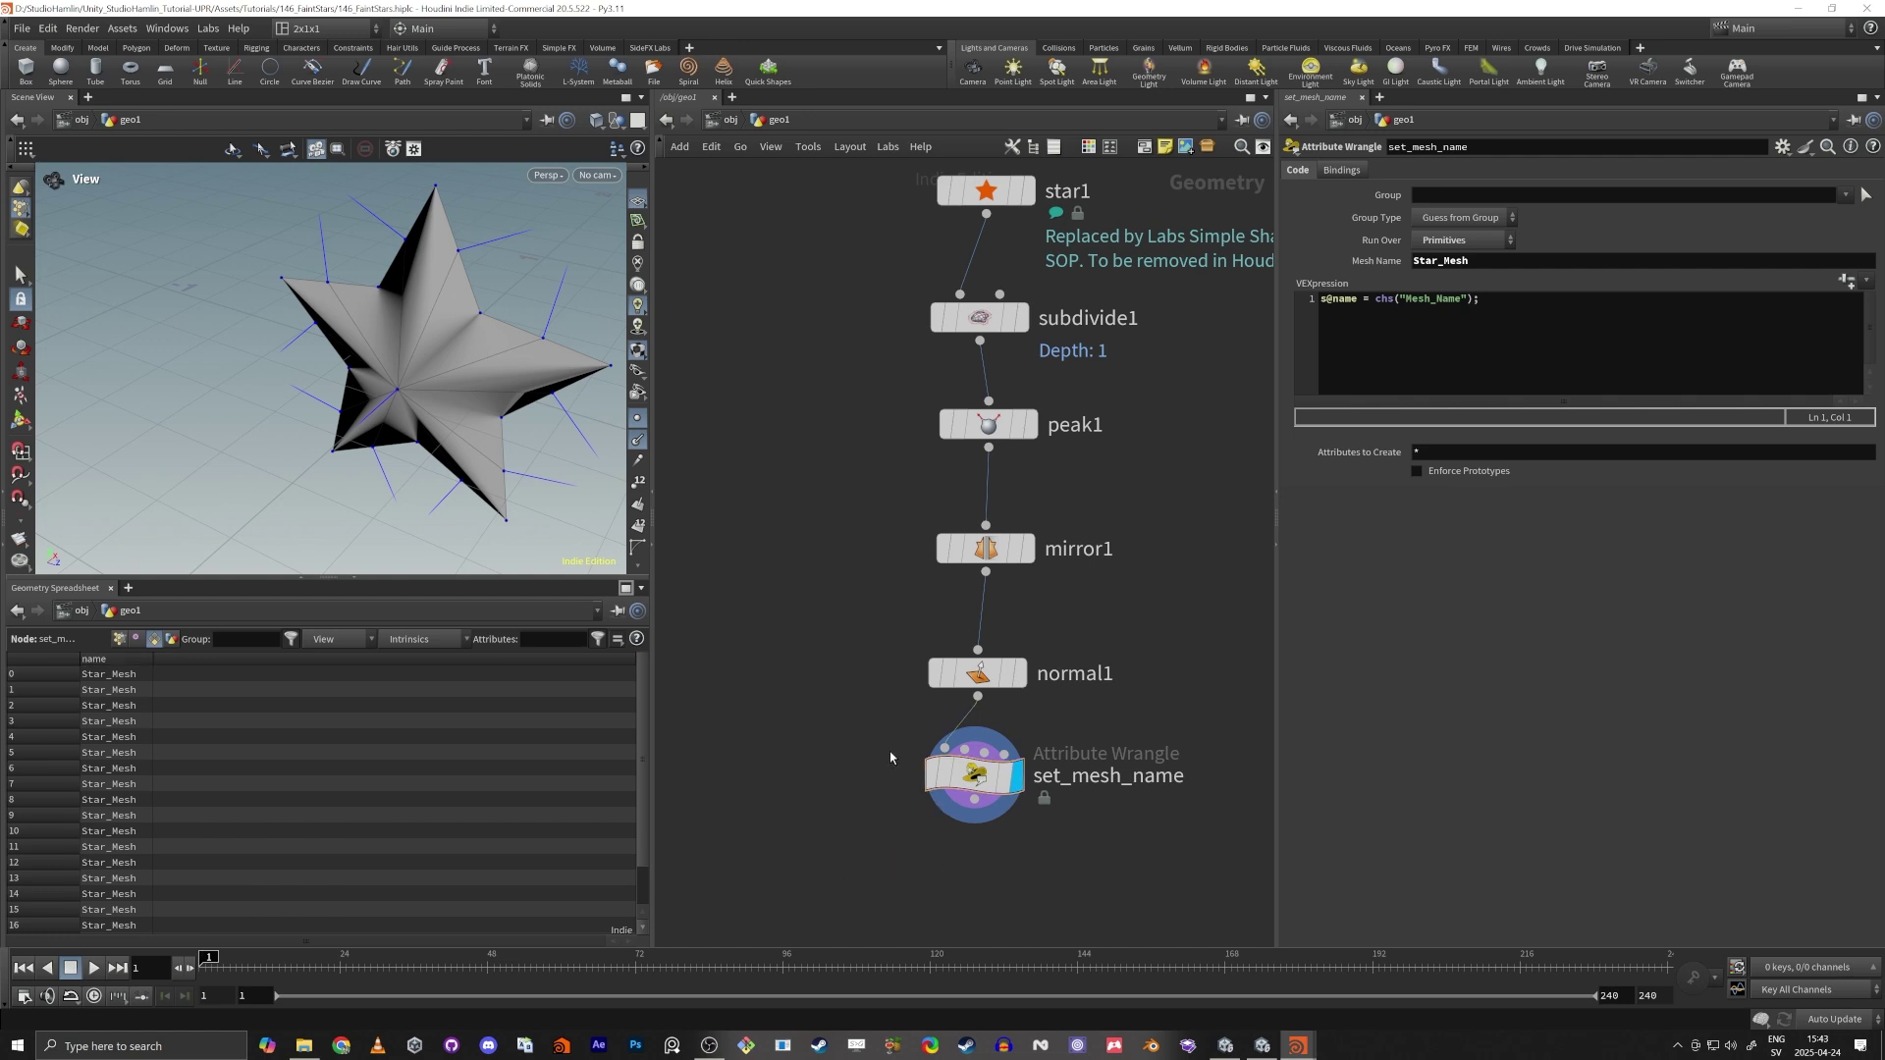
Add a Transform node fed by the output of the set_mesh_name wrangle.
{"action": "scroll", "coordinate": [809, 589], "scroll_direction": "down", "scroll_amount": 3}
{"action": "middle_click_drag", "start_coordinate": [797, 700], "coordinate": [830, 569]}
{"action": "scroll", "coordinate": [908, 617], "scroll_direction": "up", "scroll_amount": 3}
{"action": "left_click", "coordinate": [954, 545]}
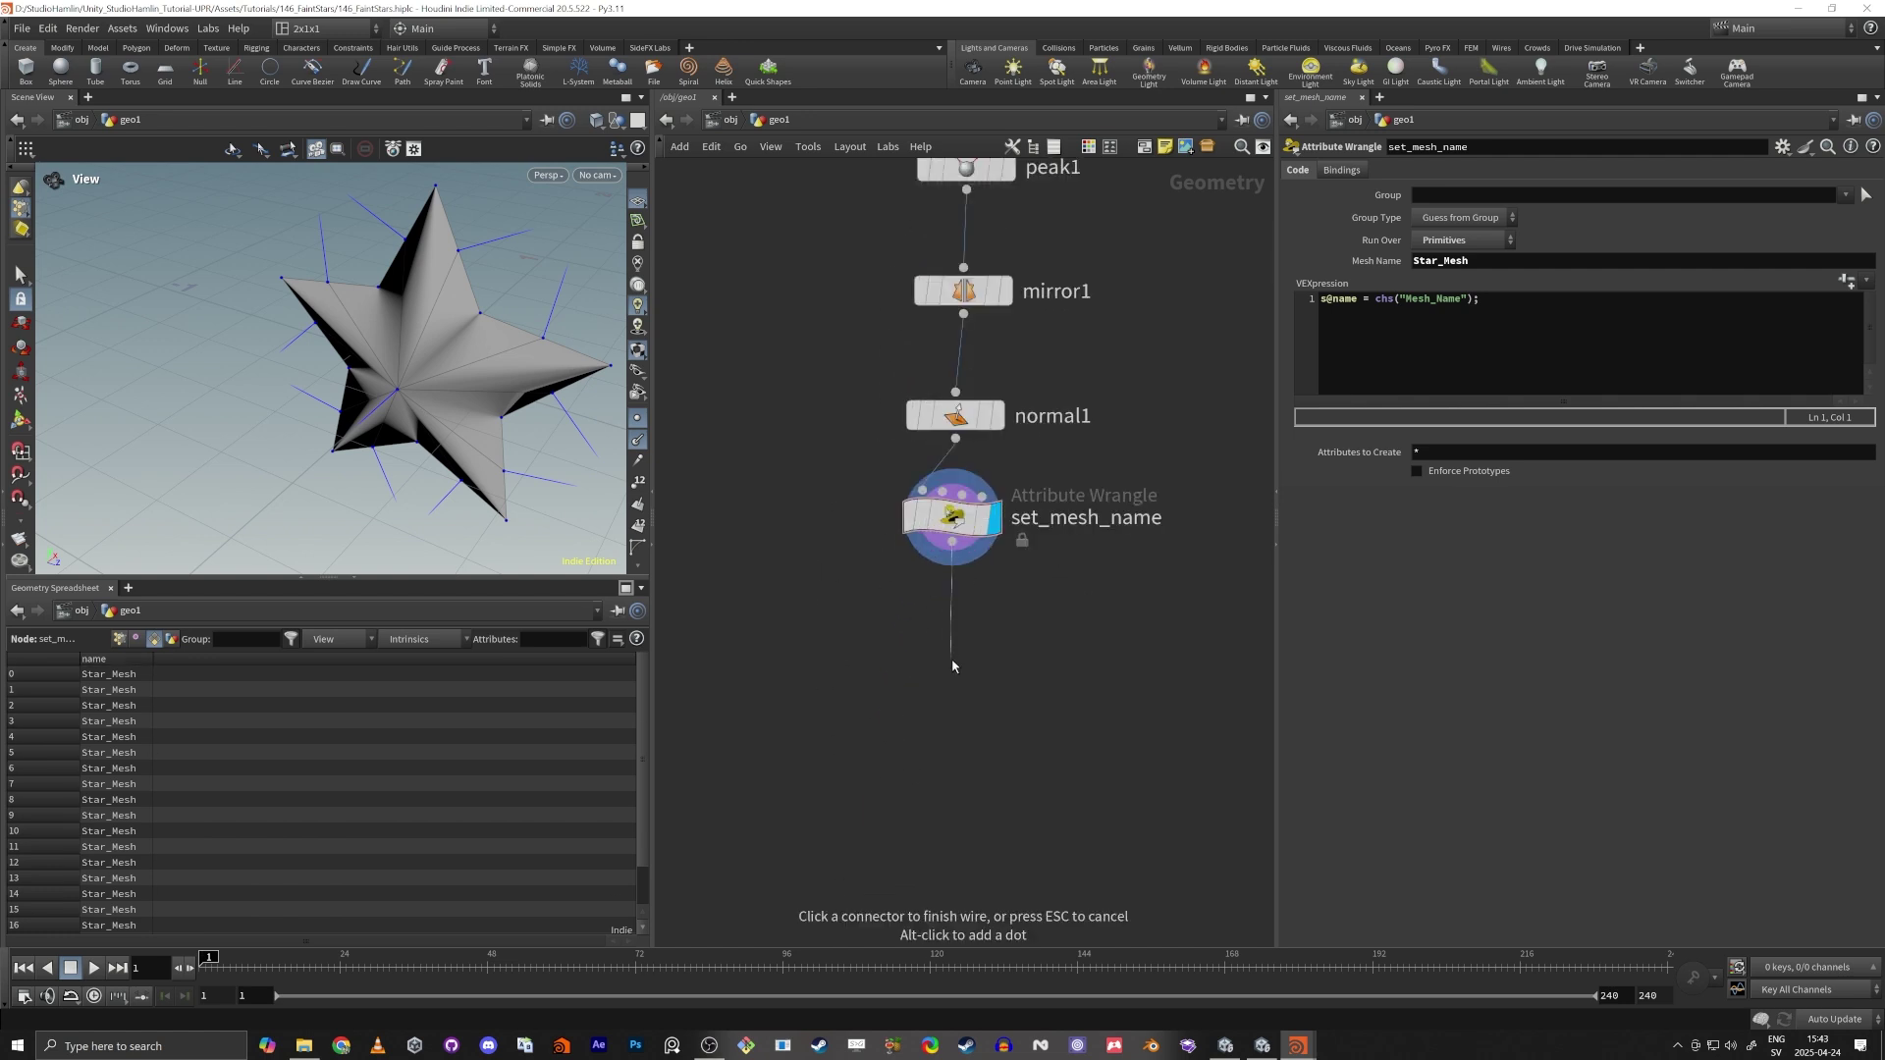
{"action": "key", "text": "Tab"}
{"action": "type", "text": "tra"}
{"action": "key", "text": "Down"}
{"action": "key", "text": "Down"}
{"action": "key", "text": "Return"}
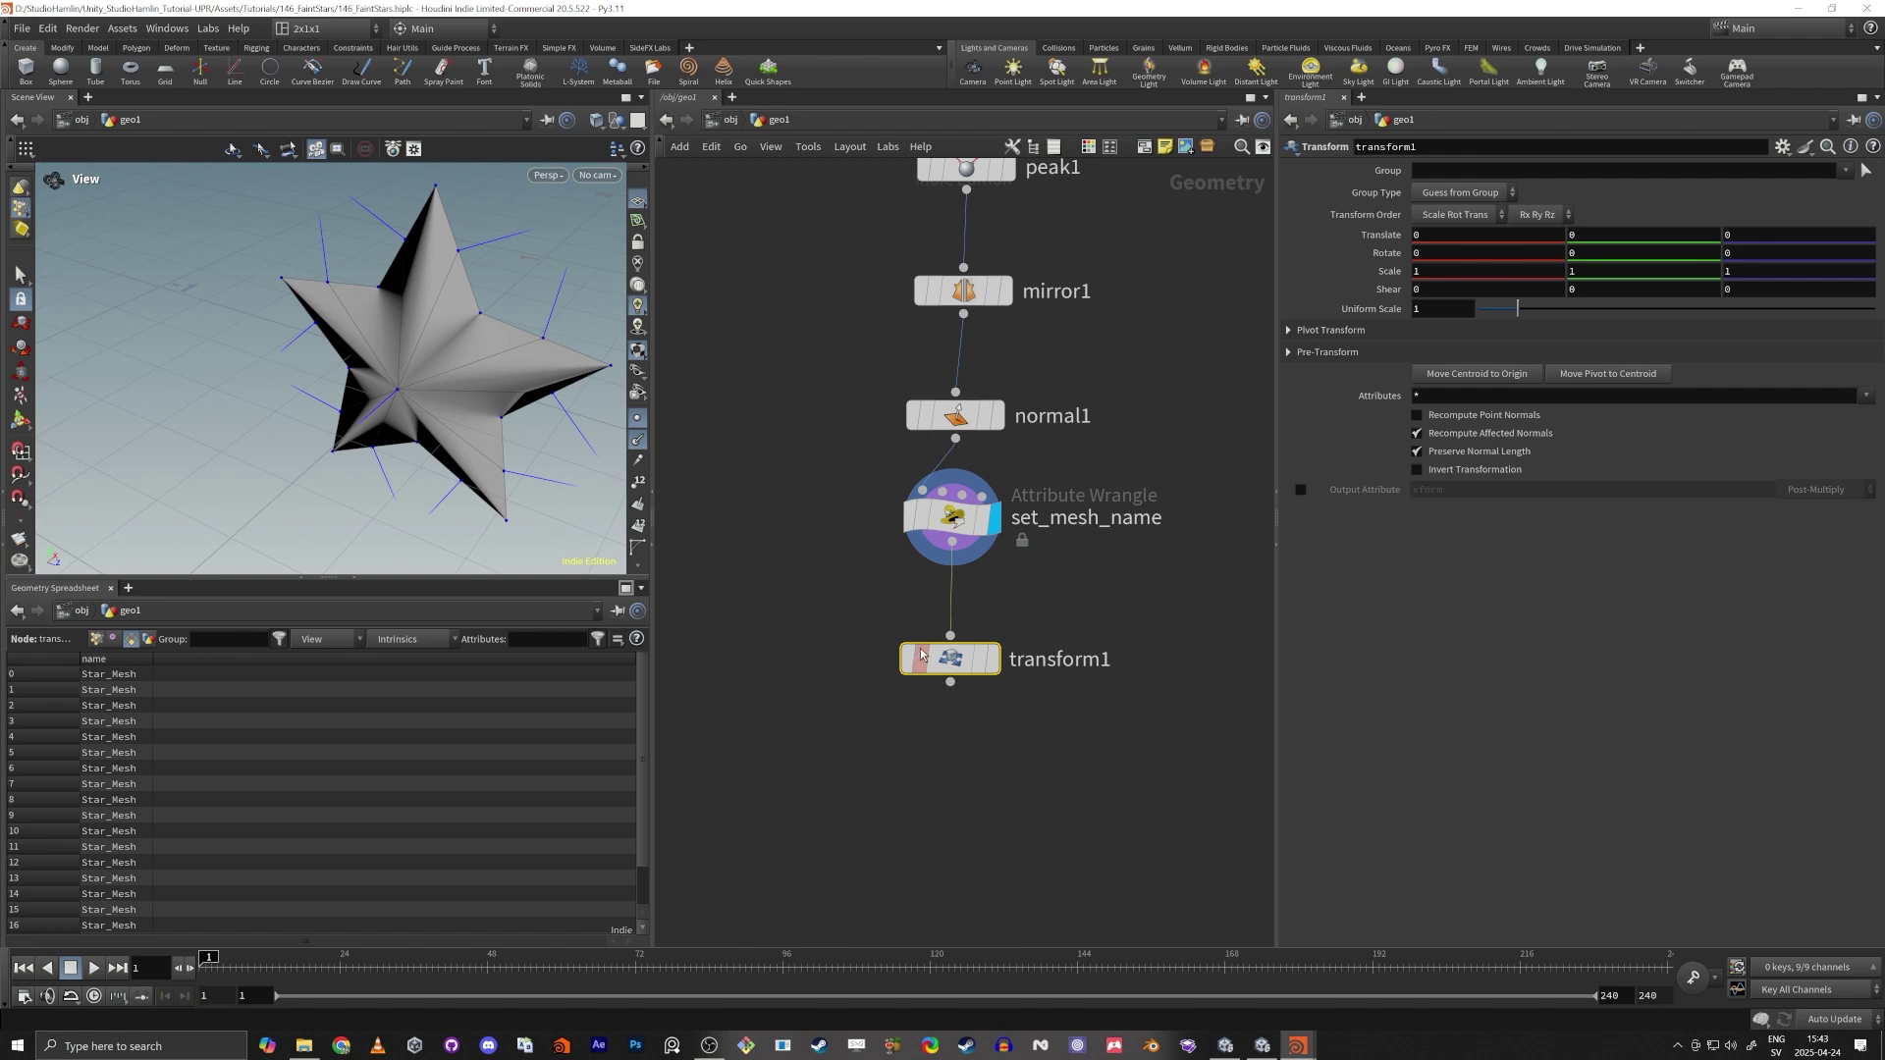
Display the transform1 node, set its Uniform Scale to 100 and frame the enlarged star.
{"action": "left_click", "coordinate": [994, 655]}
{"action": "left_click", "coordinate": [1441, 308]}
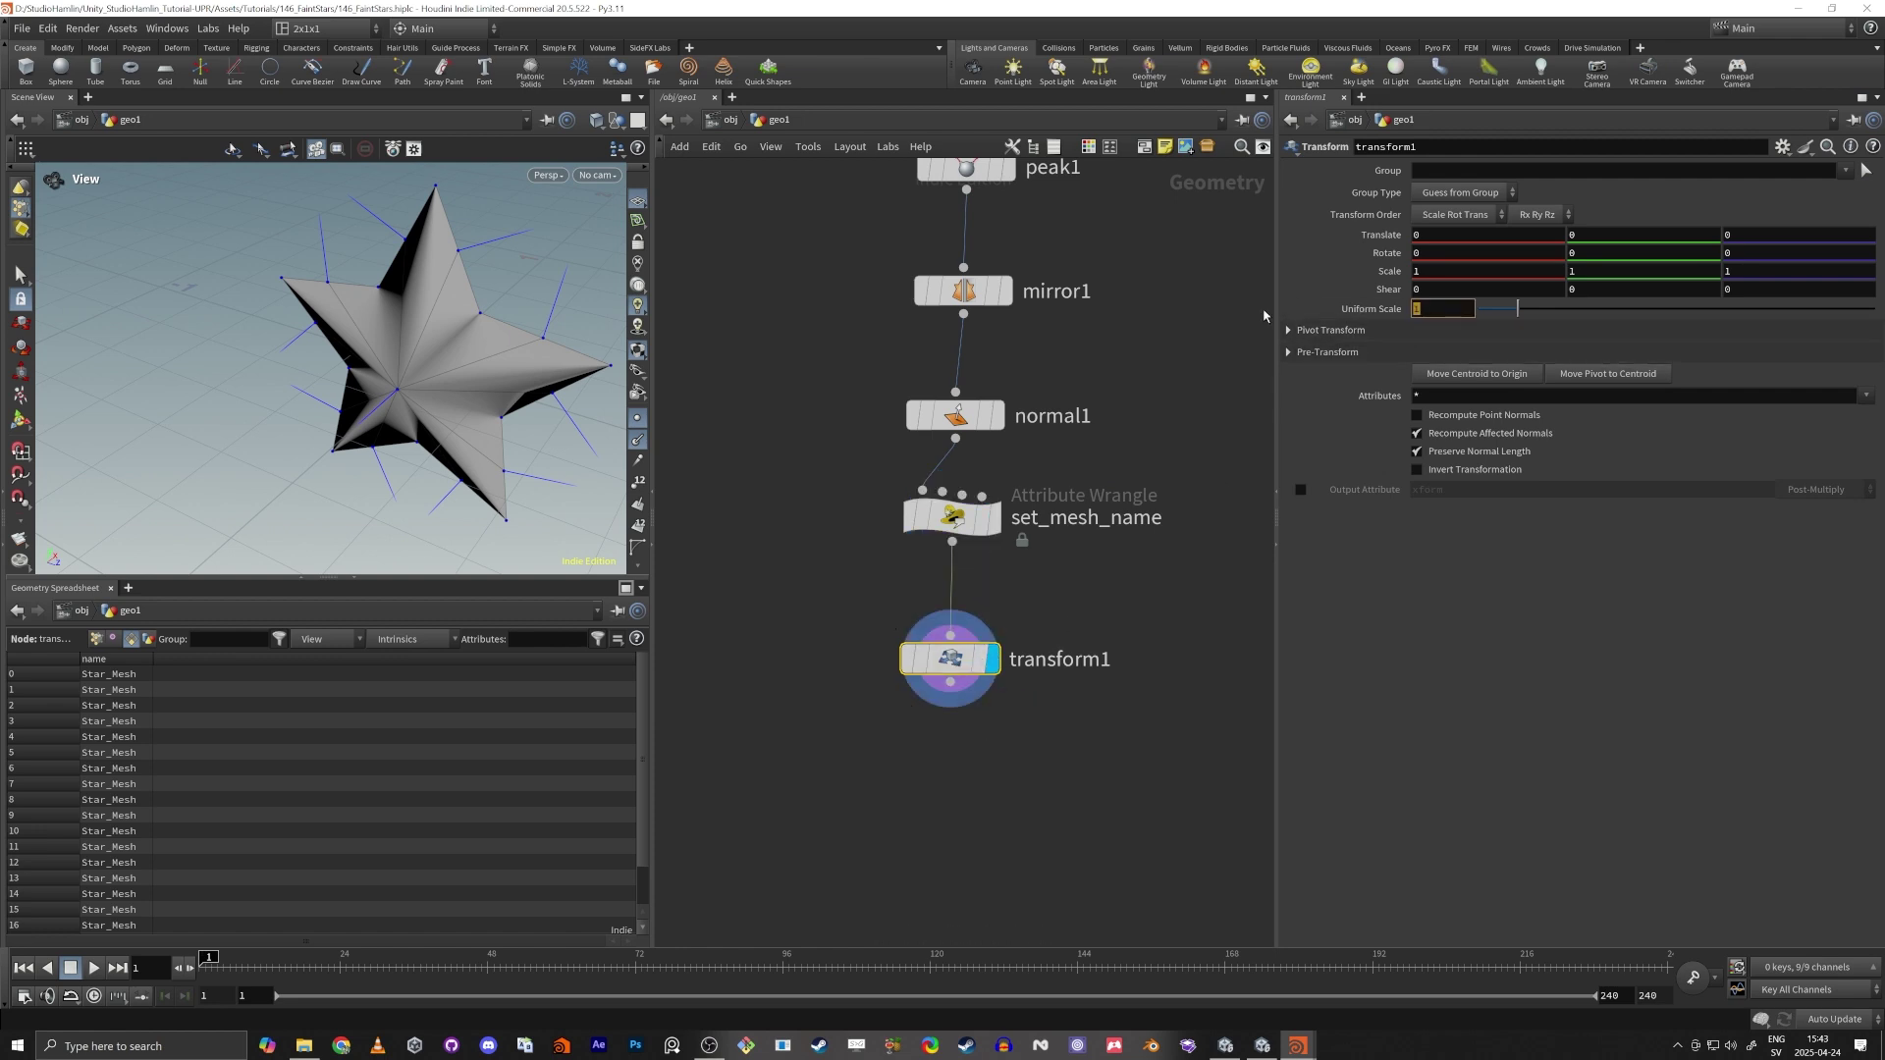
{"action": "key", "text": "Return"}
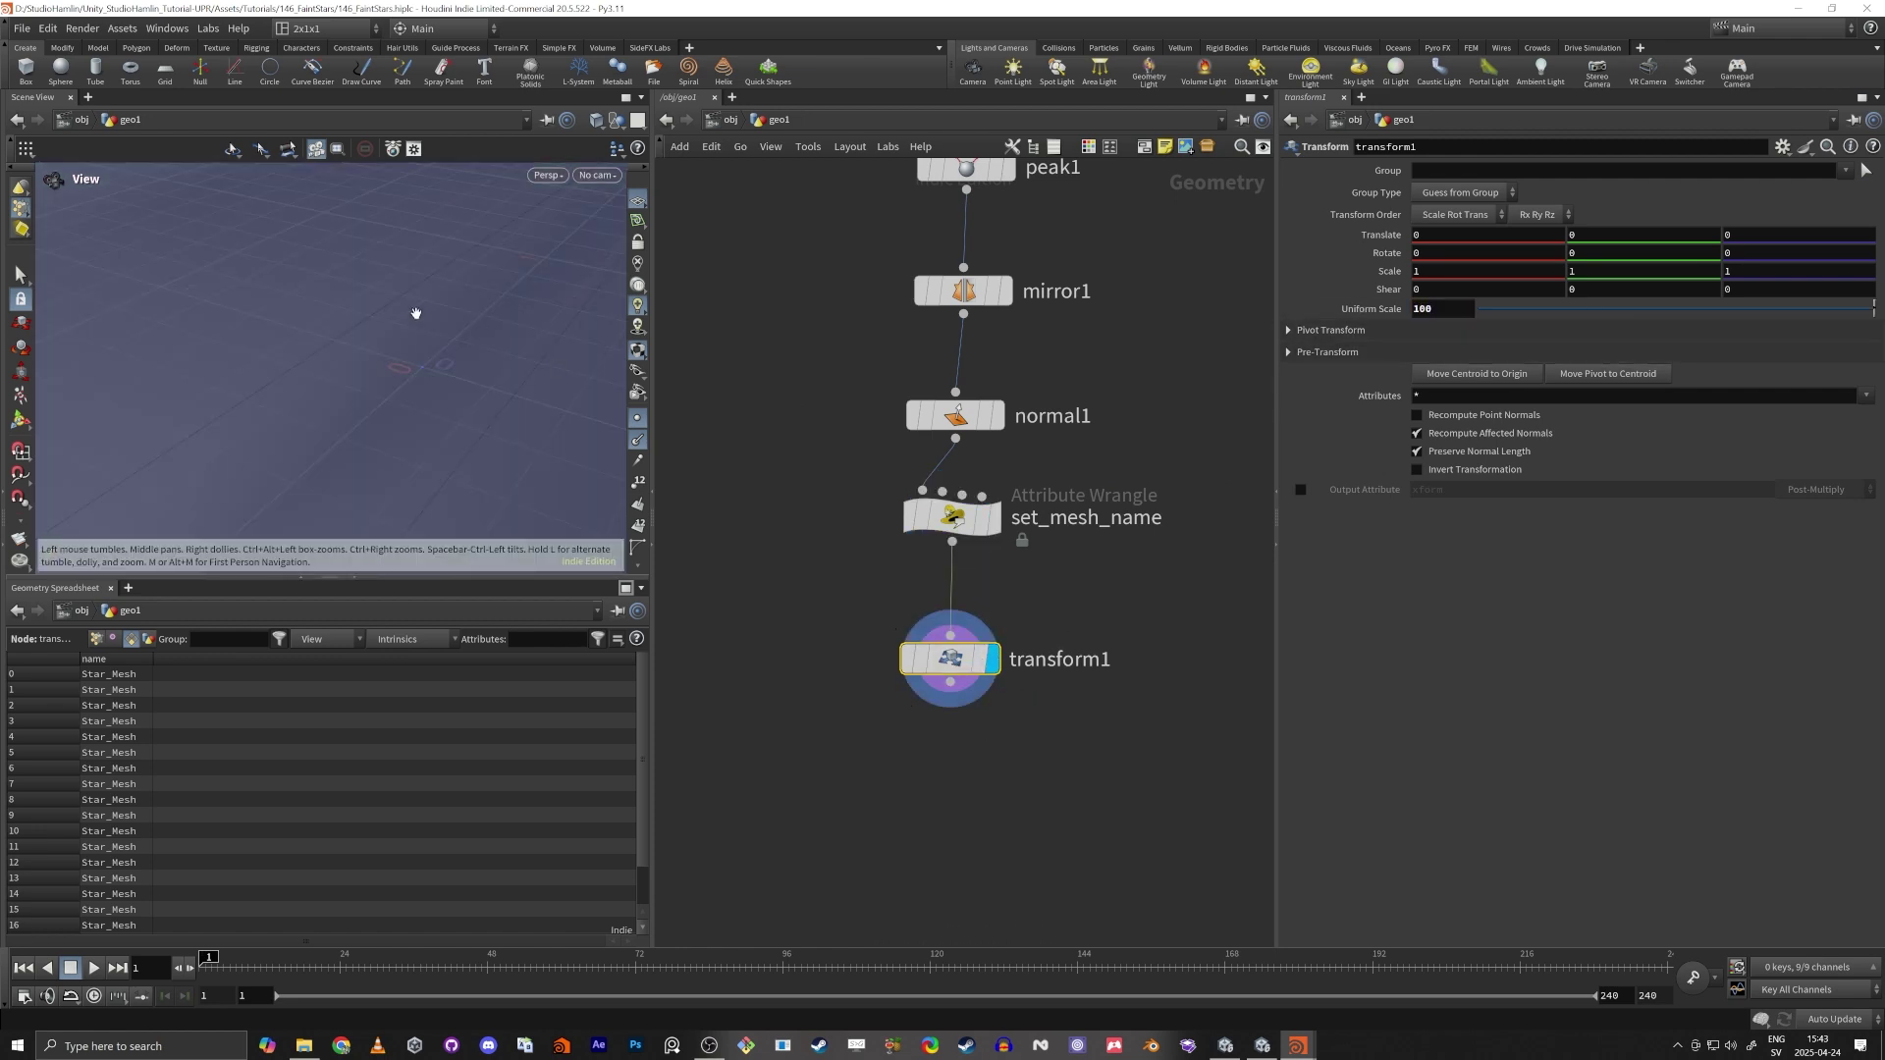
{"action": "key", "text": "f"}
{"action": "left_click_drag", "start_coordinate": [313, 417], "coordinate": [345, 378]}
Add a ROP FBX Output node connected to transform1 and align it directly beneath that node.
{"action": "middle_click_drag", "start_coordinate": [982, 785], "coordinate": [979, 753]}
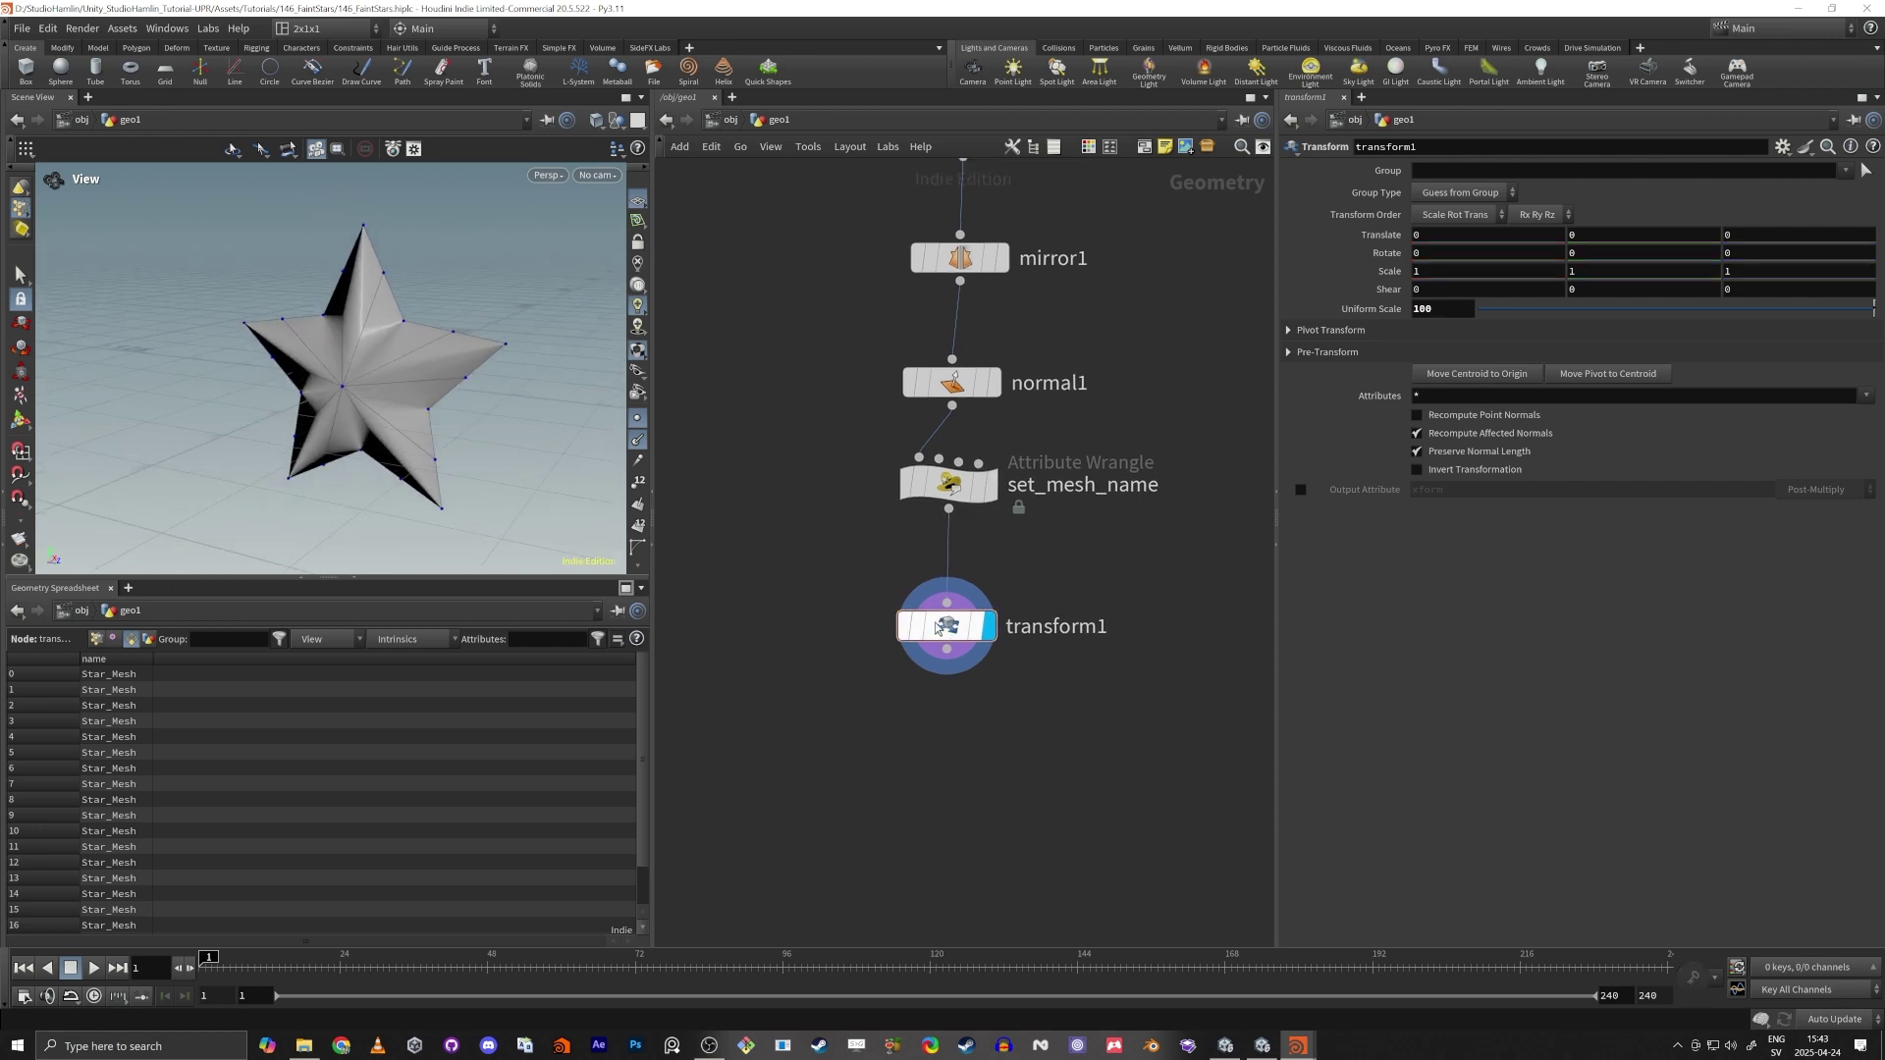
{"action": "key", "text": "Tab"}
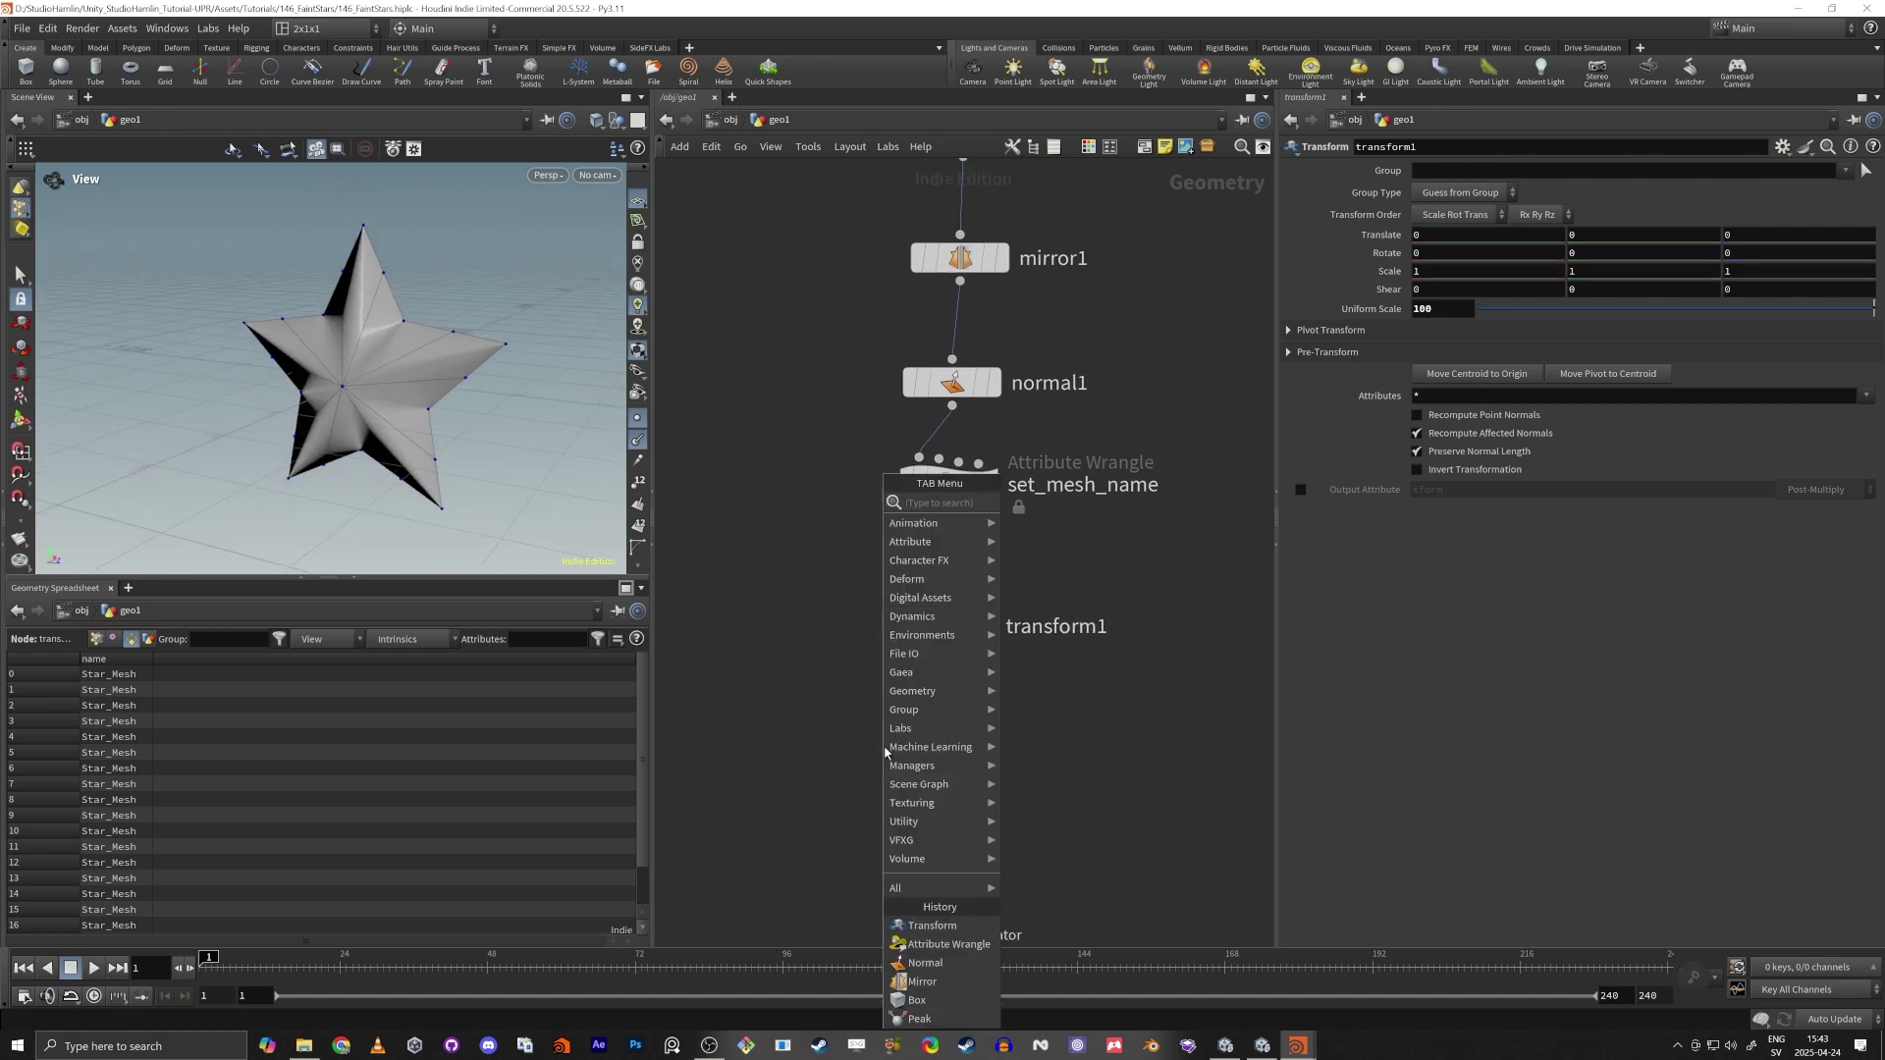
{"action": "type", "text": "fbx"}
{"action": "key", "text": "Return"}
{"action": "left_click", "coordinate": [884, 751]}
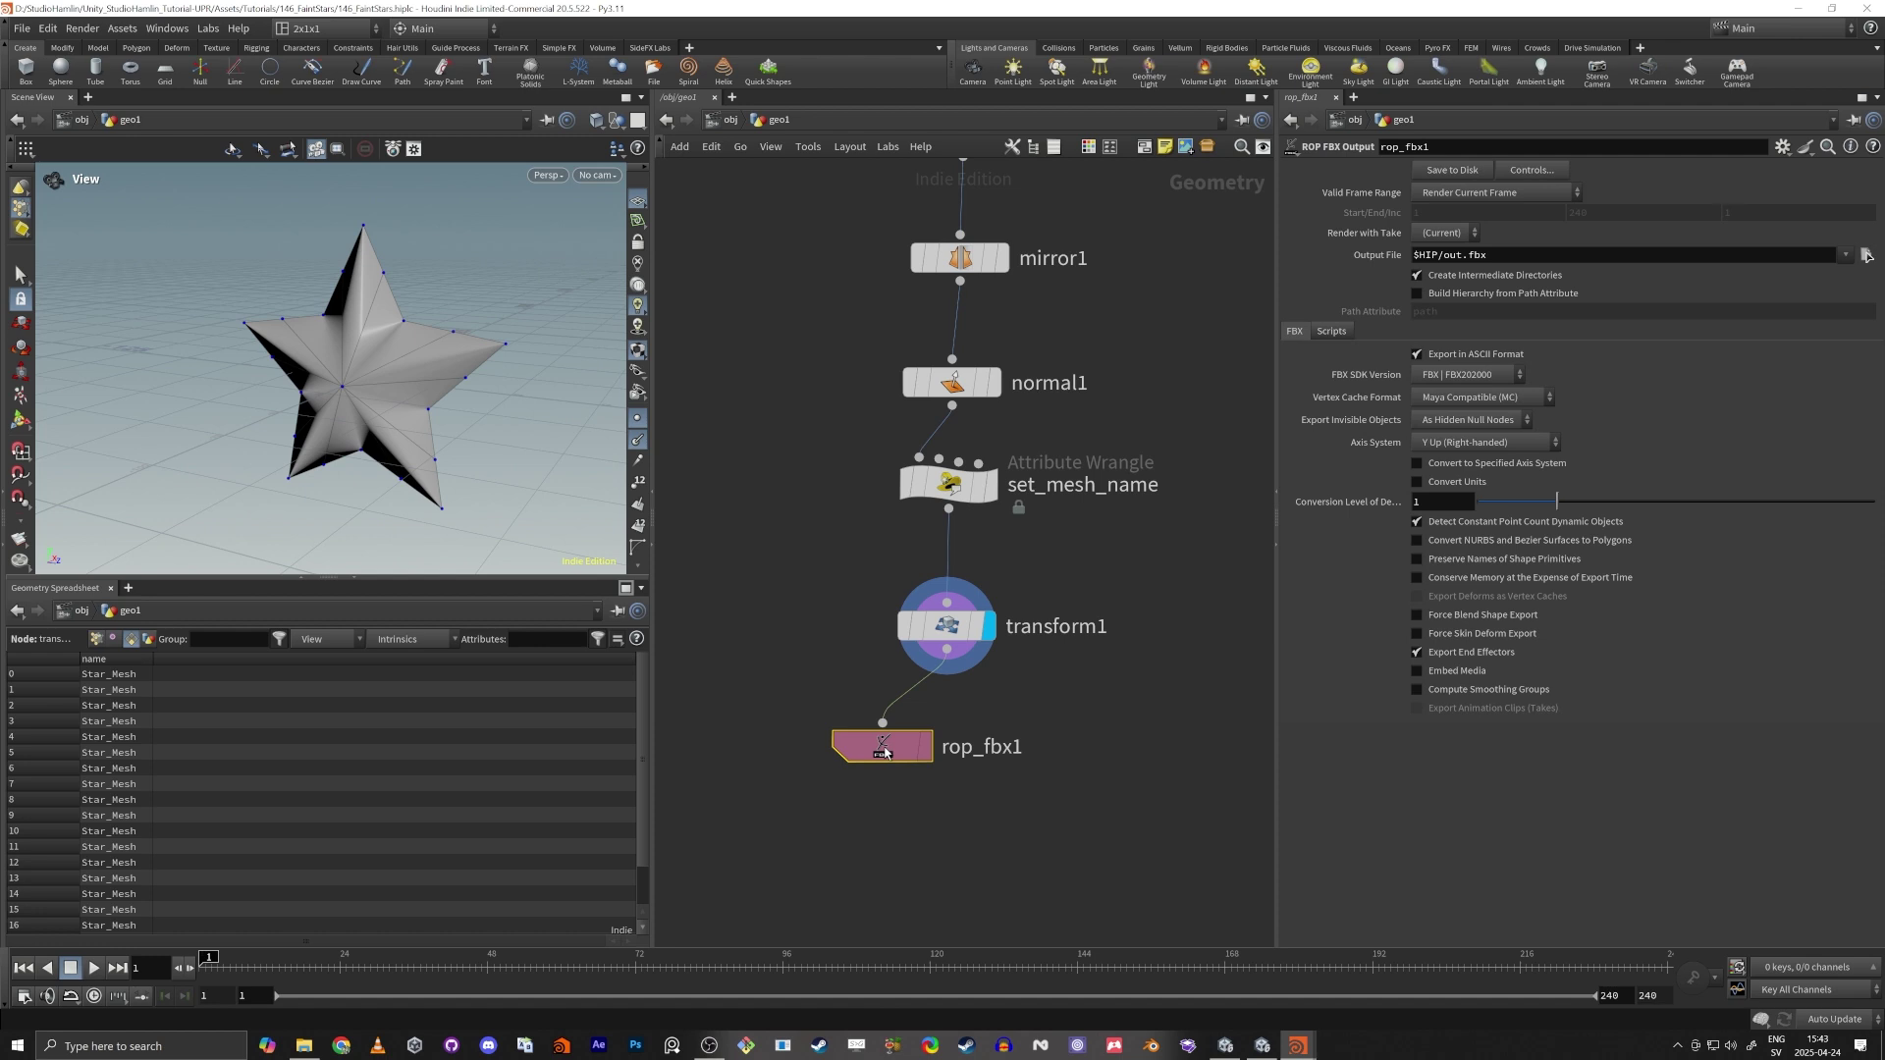
{"action": "left_click_drag", "start_coordinate": [884, 751], "coordinate": [944, 748]}
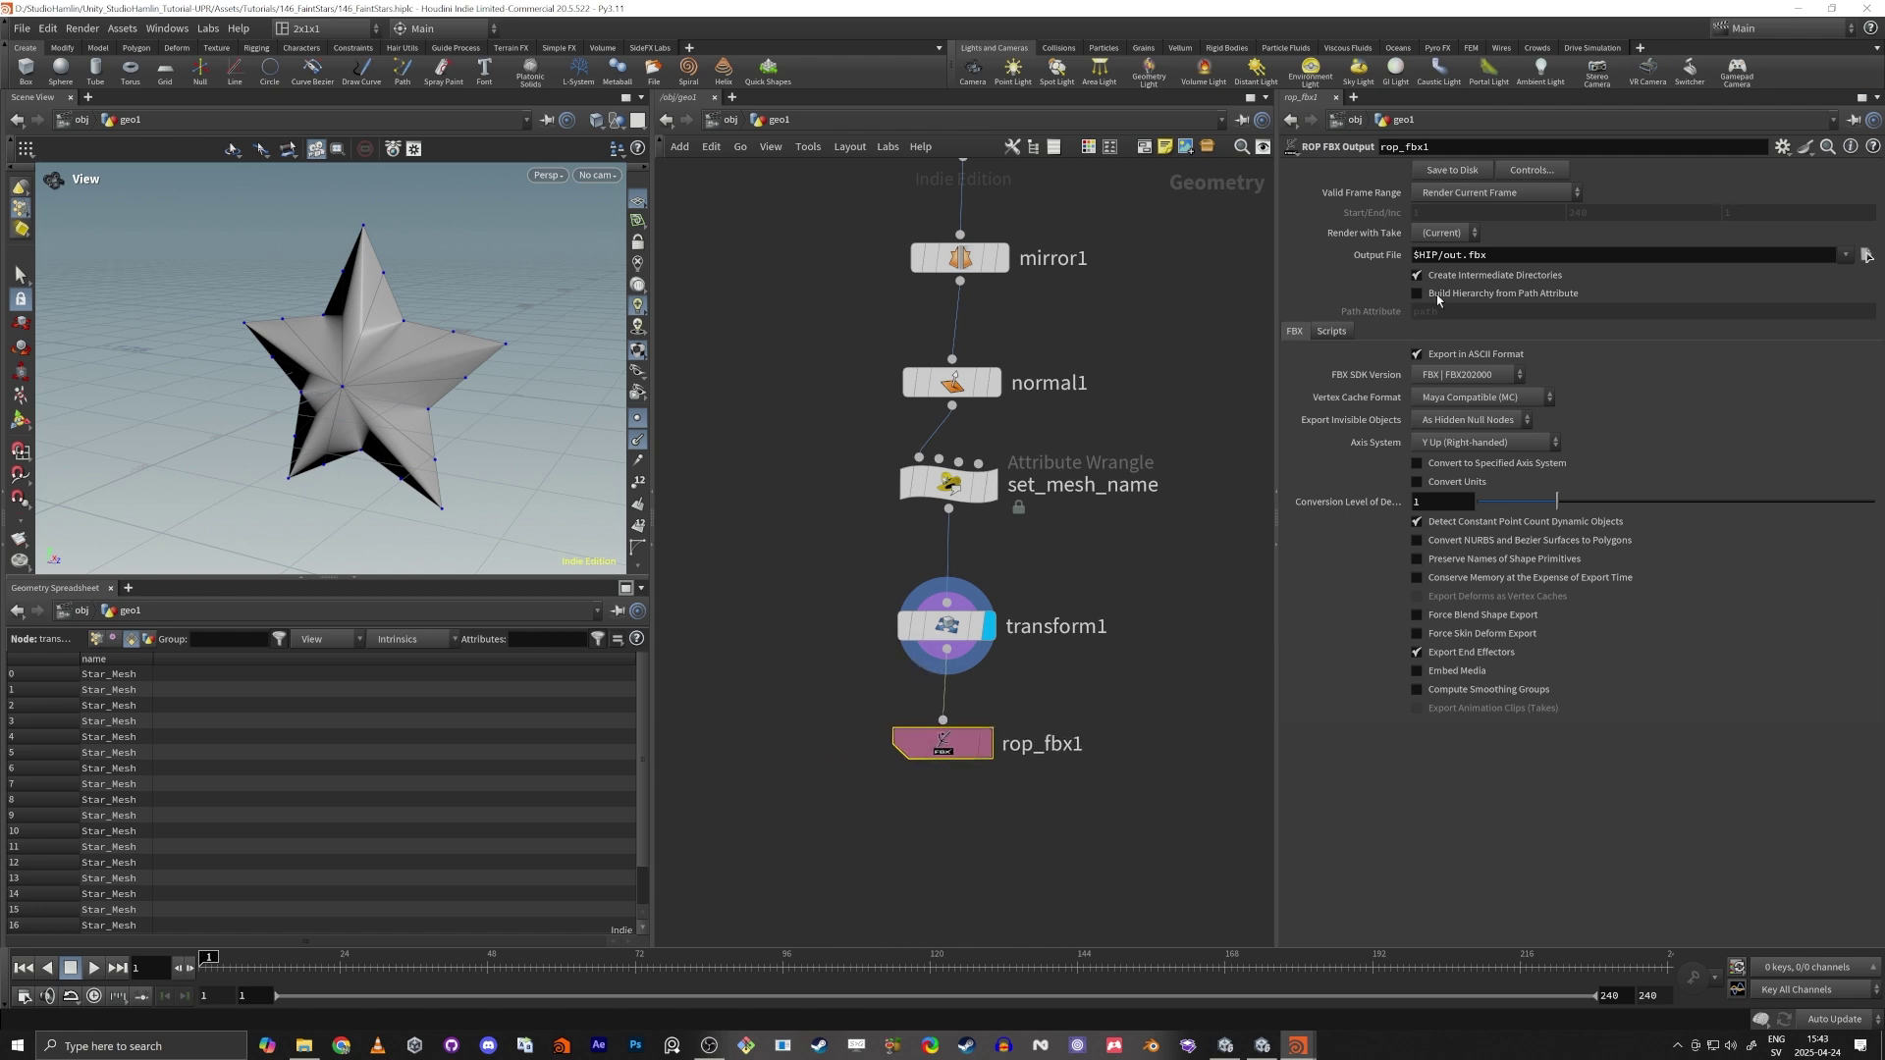
Set the FBX output file to $HIP/Star.fbx and build the hierarchy from the path attribute name.
{"action": "left_click", "coordinate": [1458, 256]}
{"action": "type", "text": "Start"}
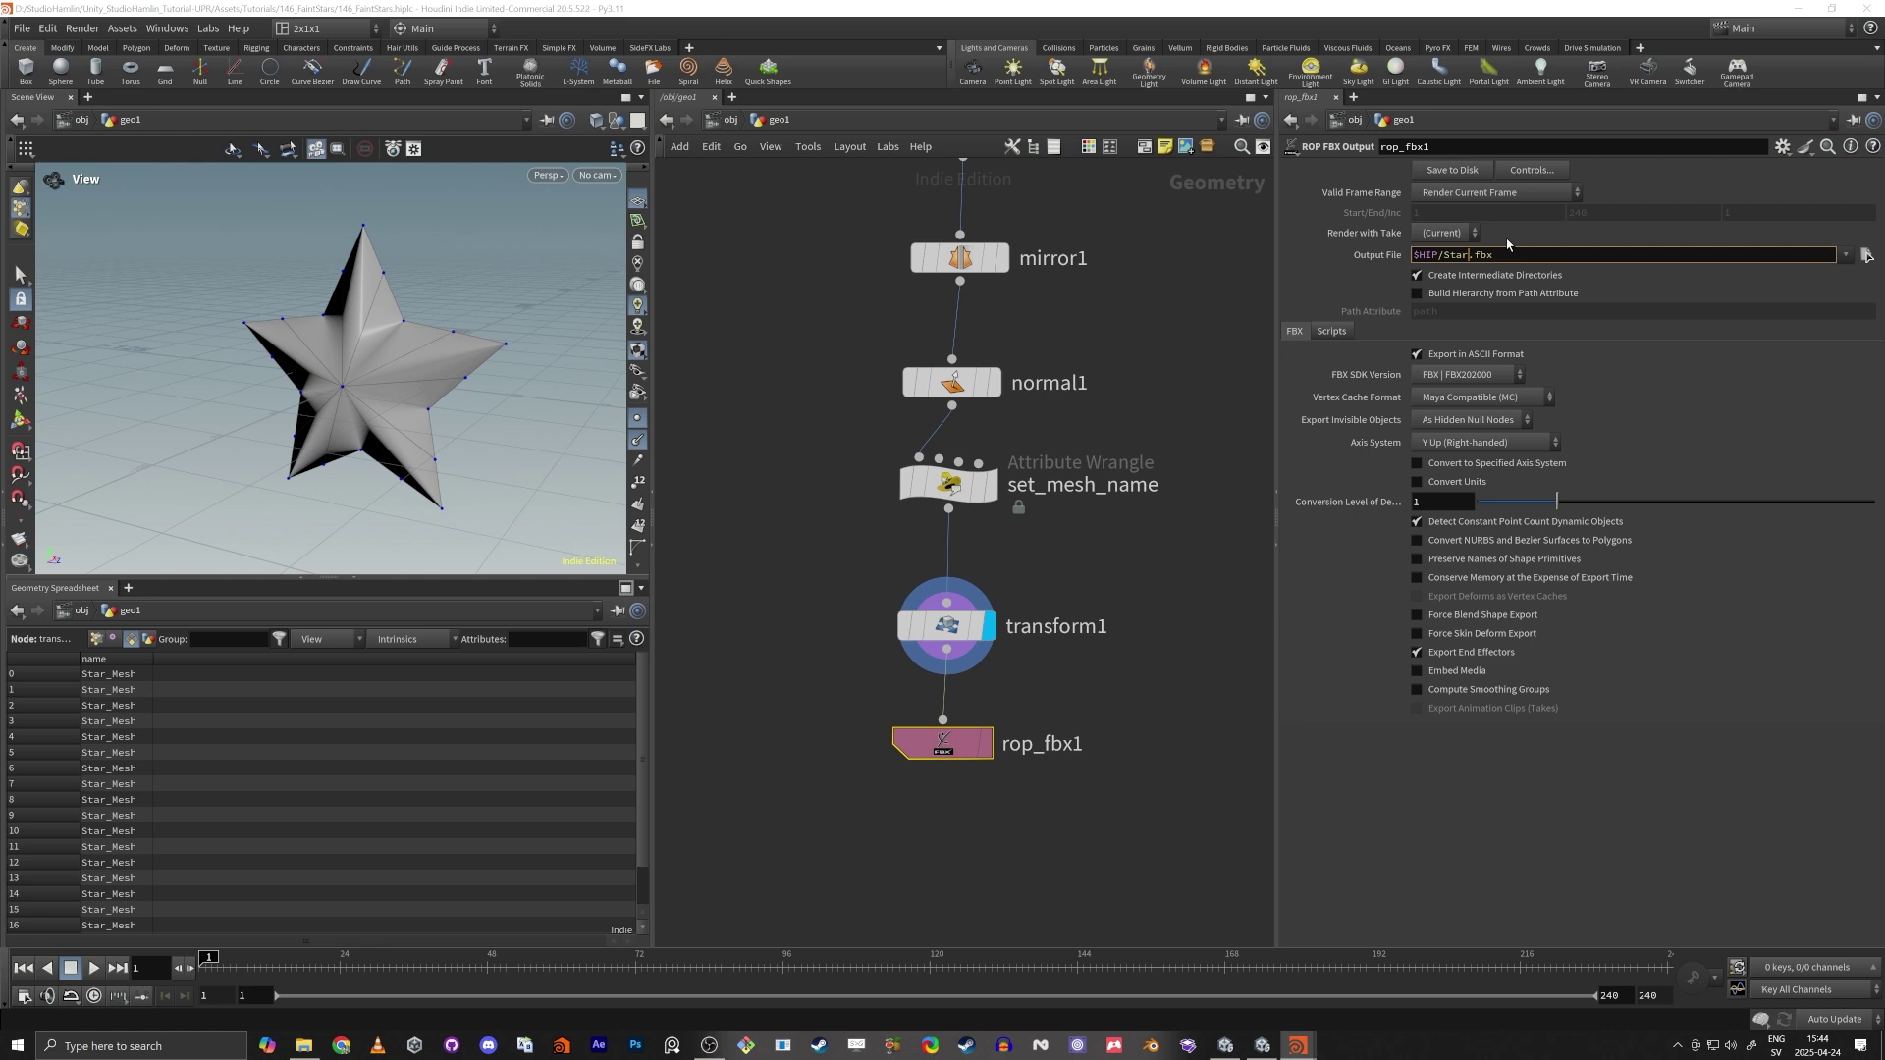
{"action": "key", "text": "Return"}
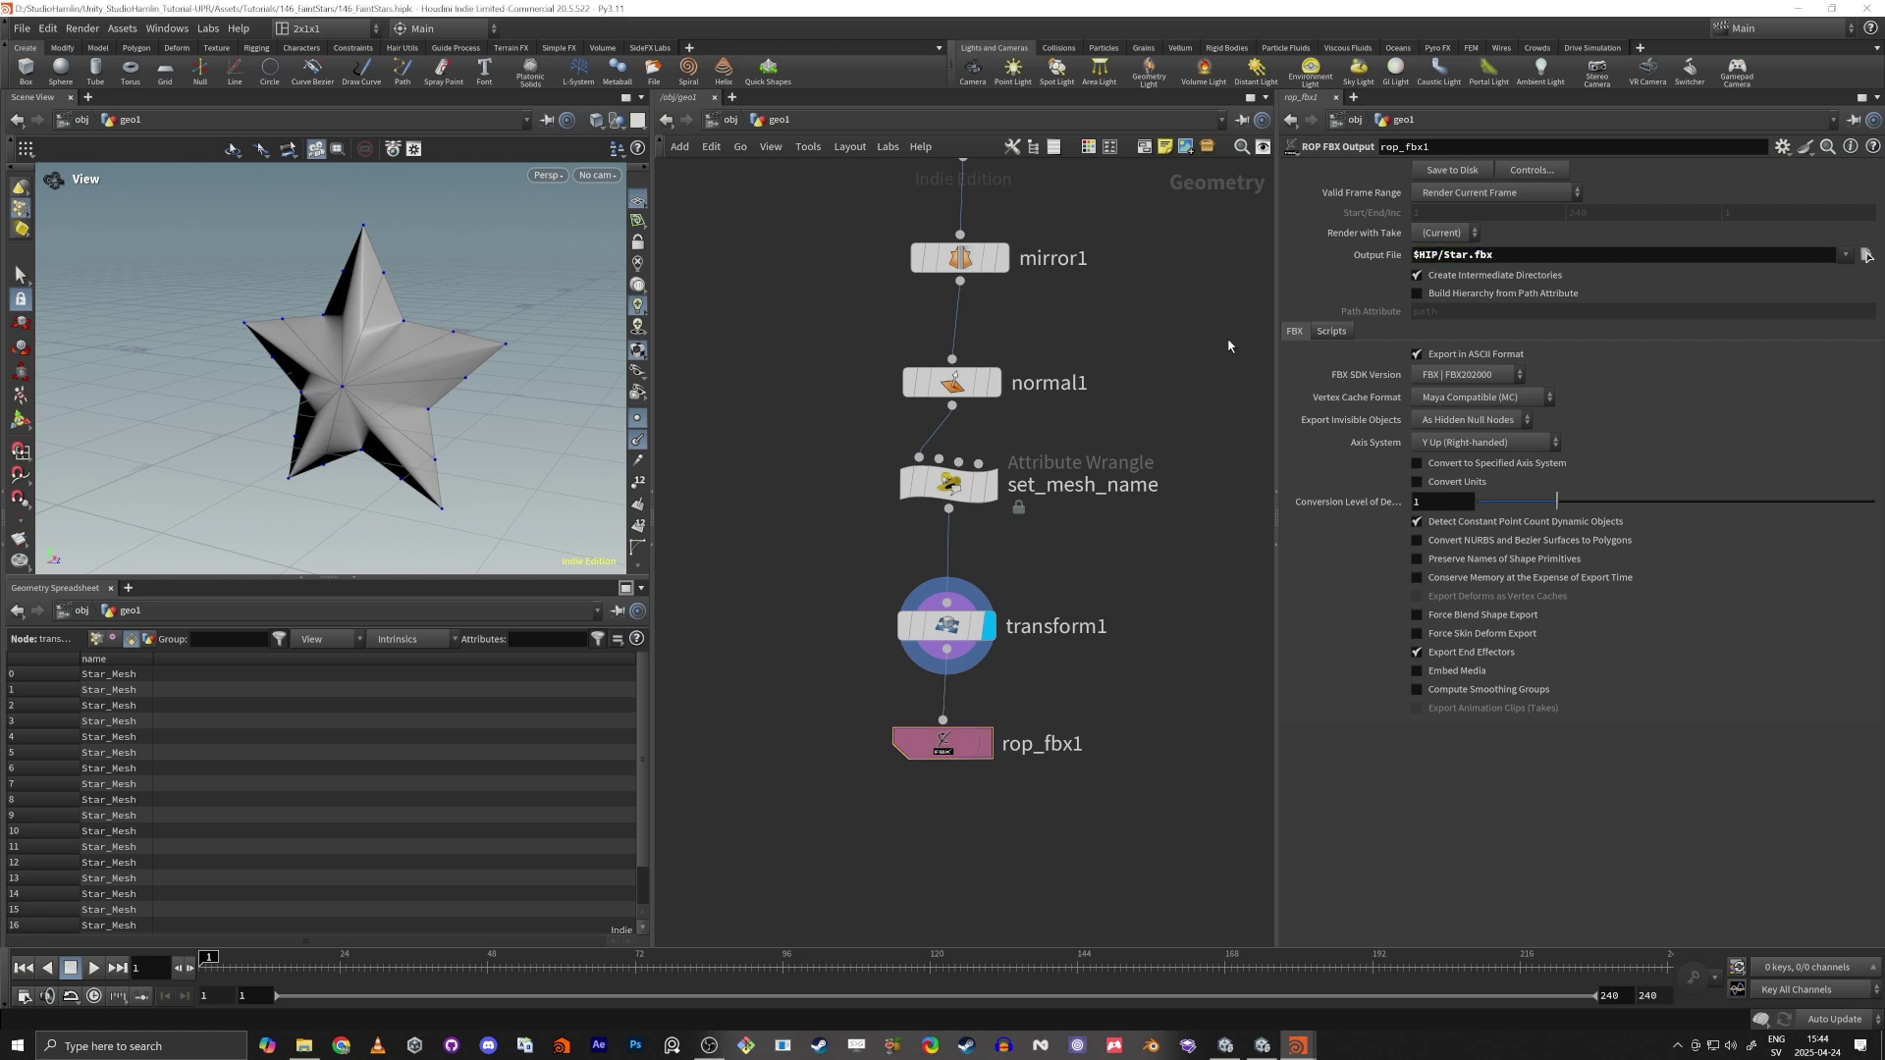
{"action": "left_click", "coordinate": [1418, 293]}
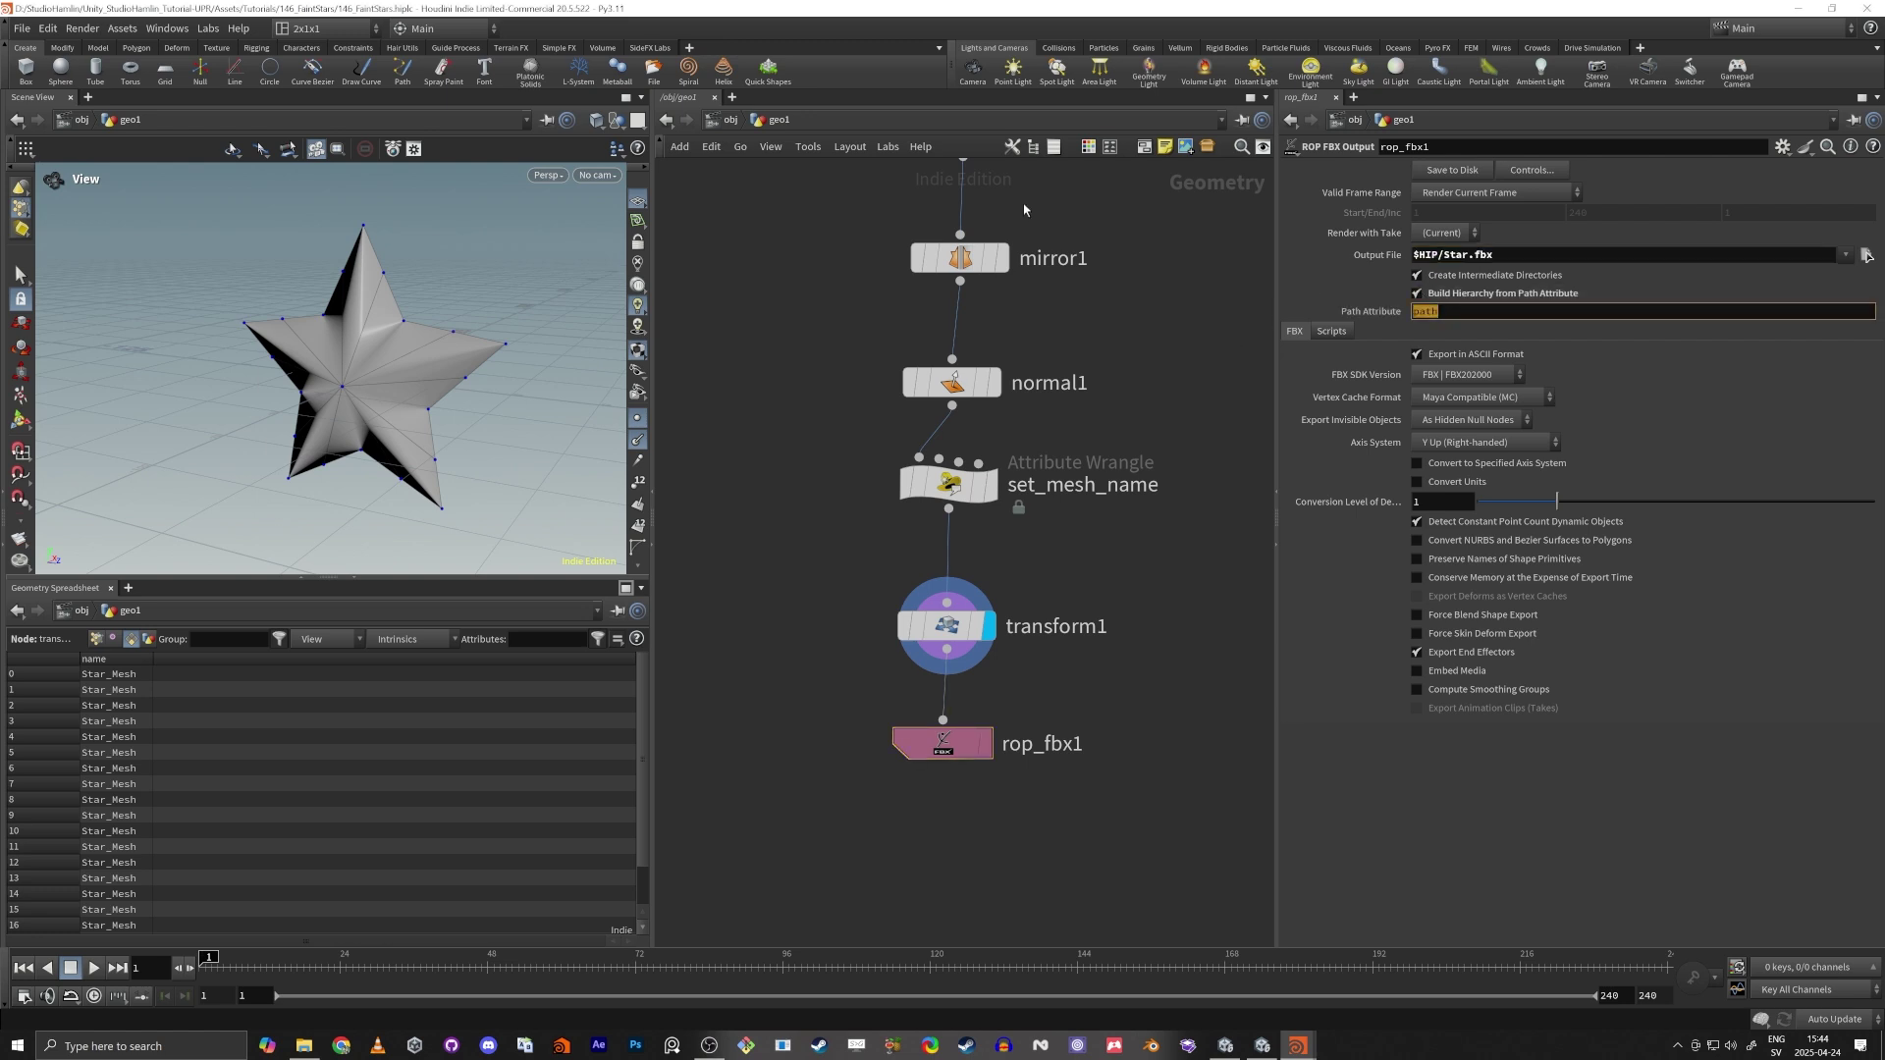
{"action": "type", "text": "name"}
{"action": "key", "text": "Return"}
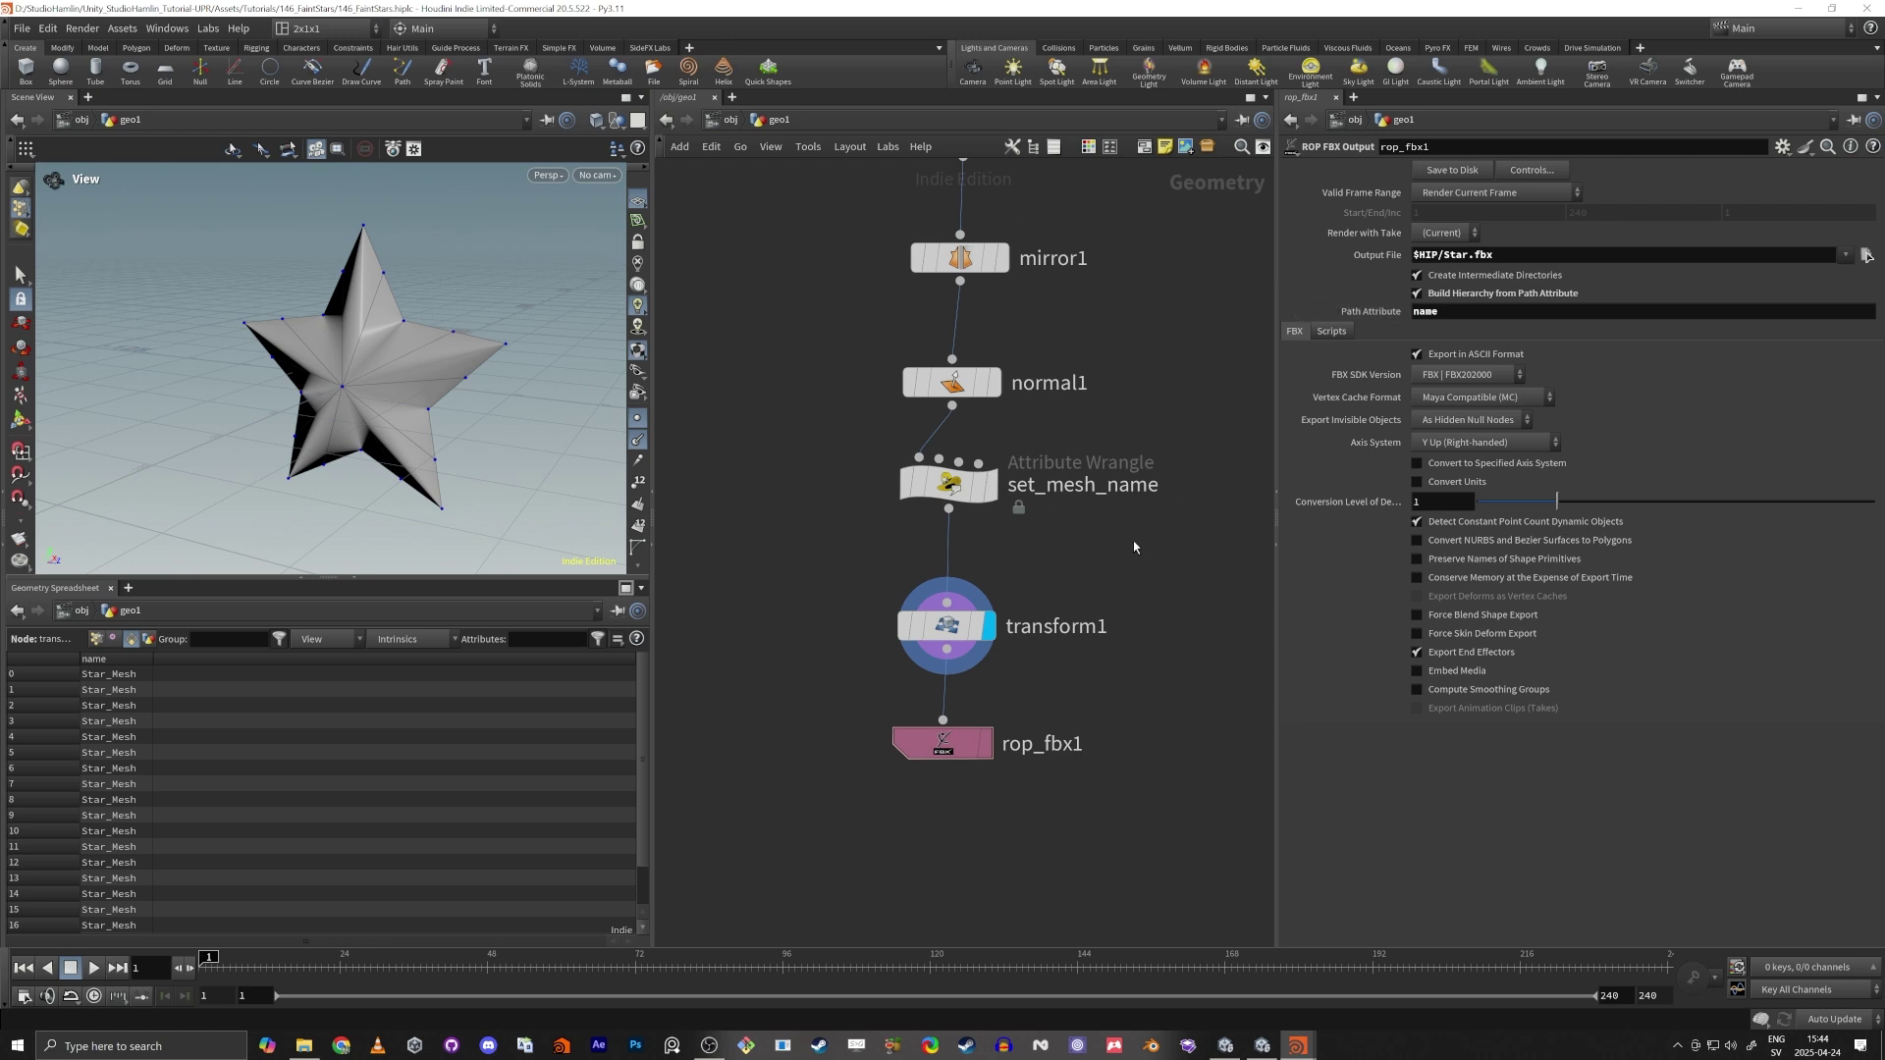
Check the set_mesh_name wrangle's Run Over options, and save the star FBX to disk from rop_fbx1.
{"action": "left_click", "coordinate": [948, 484]}
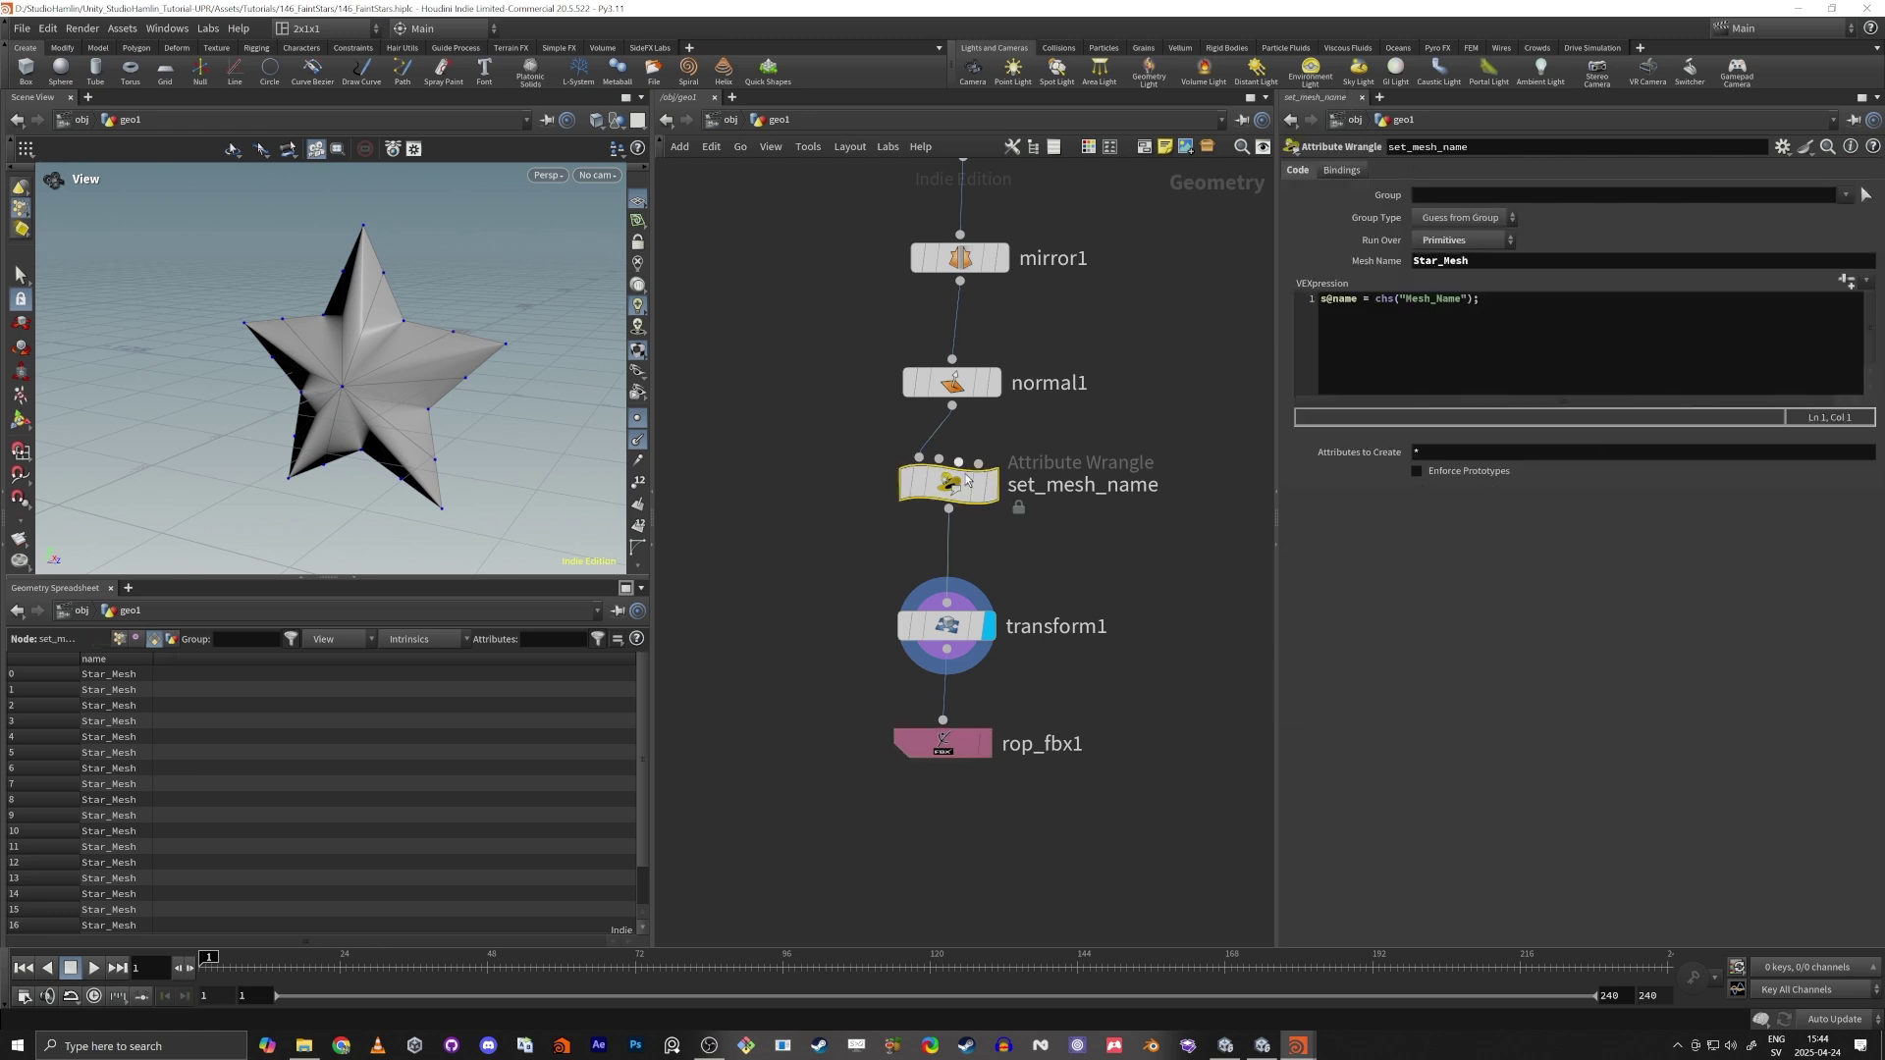
{"action": "left_click", "coordinate": [1475, 242]}
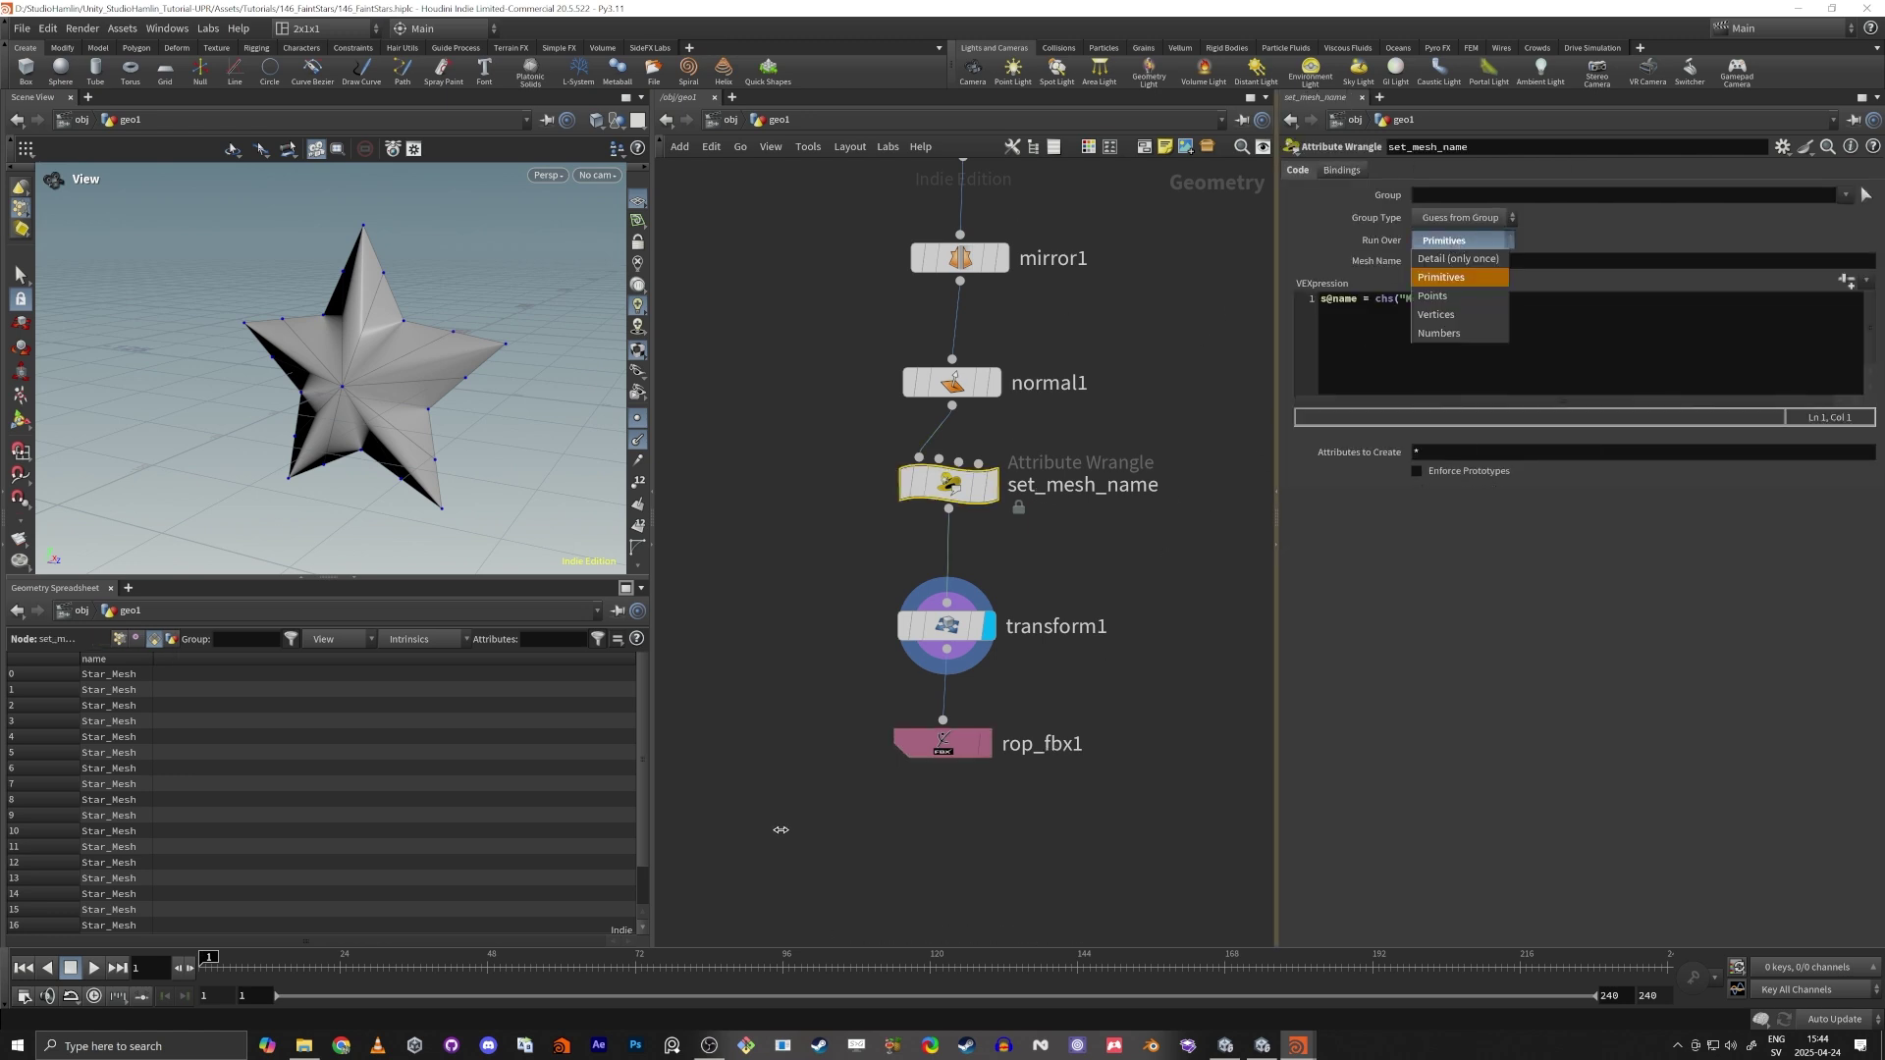
{"action": "left_click", "coordinate": [916, 782]}
{"action": "left_click", "coordinate": [943, 743]}
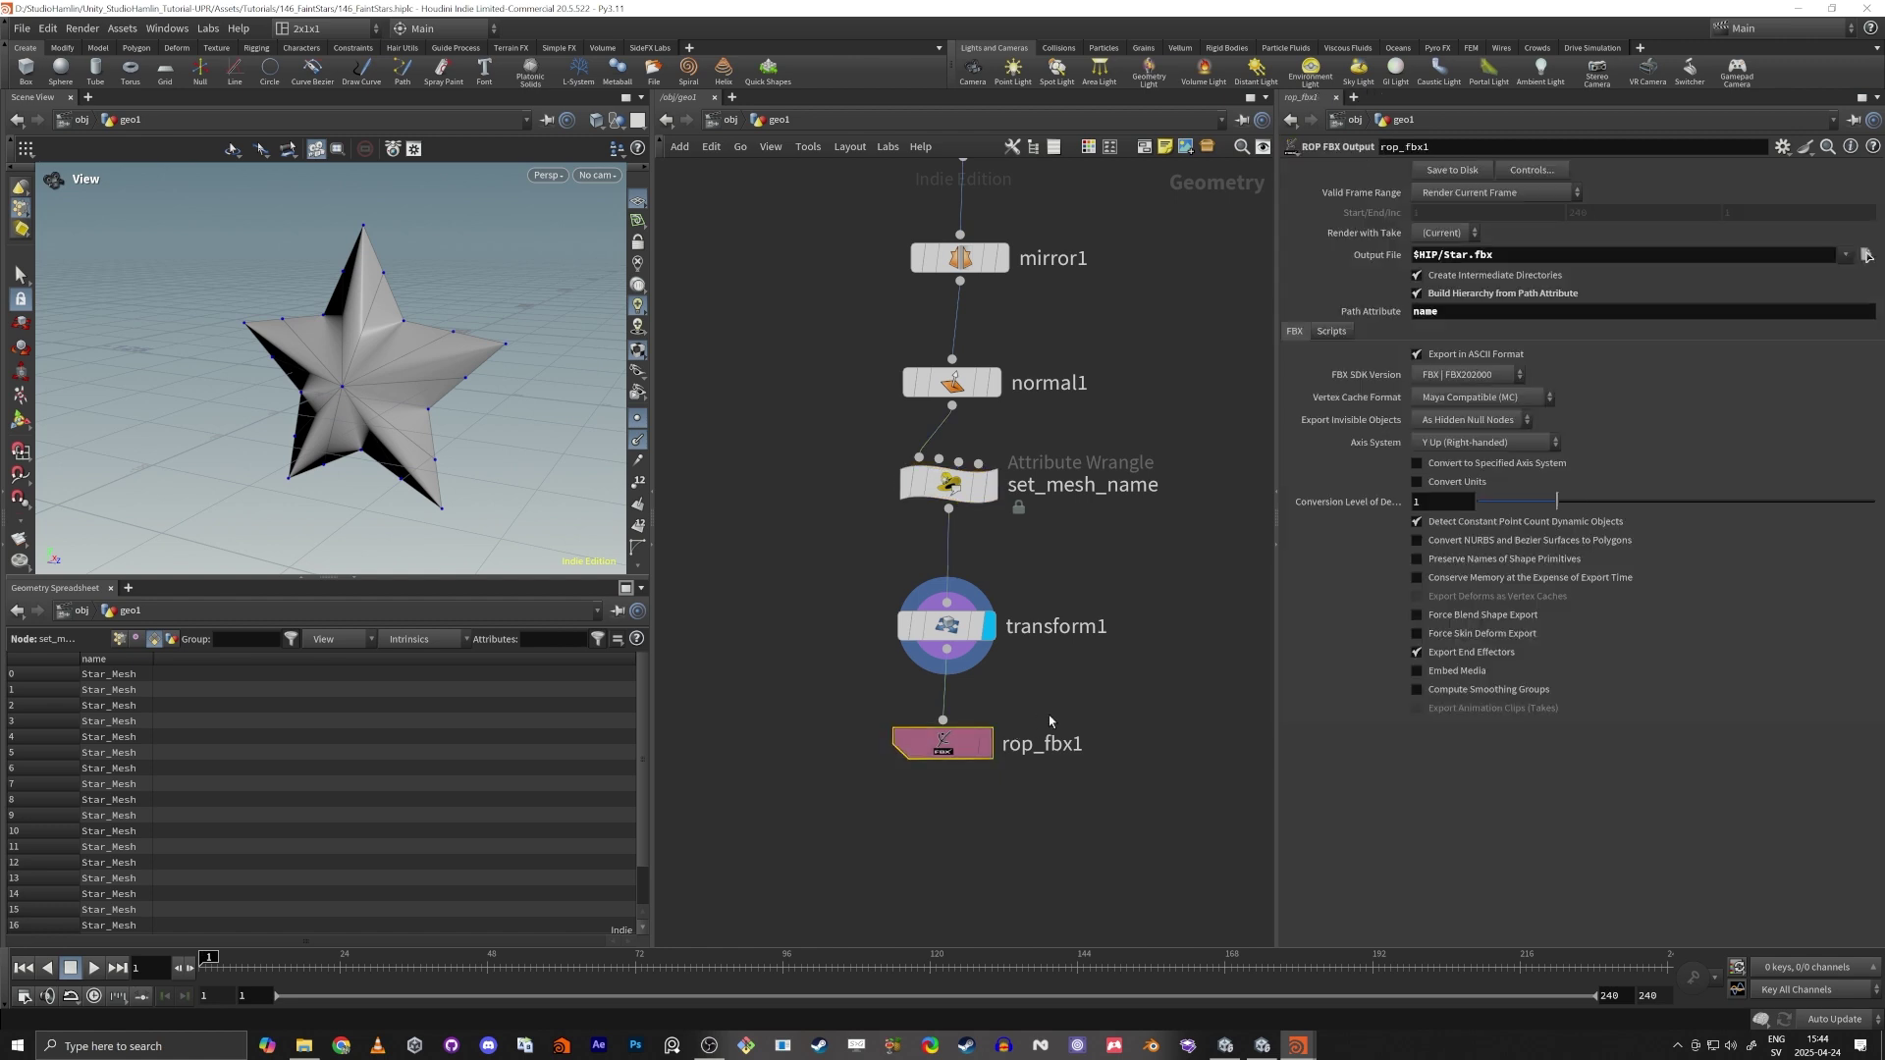
{"action": "left_click", "coordinate": [1451, 170]}
Switch to Unity and place the Star model from the 146_FaintStars folder in the scene at about X 1.89, Y 0.40, Z 0.18.
{"action": "key", "text": "alt+Tab"}
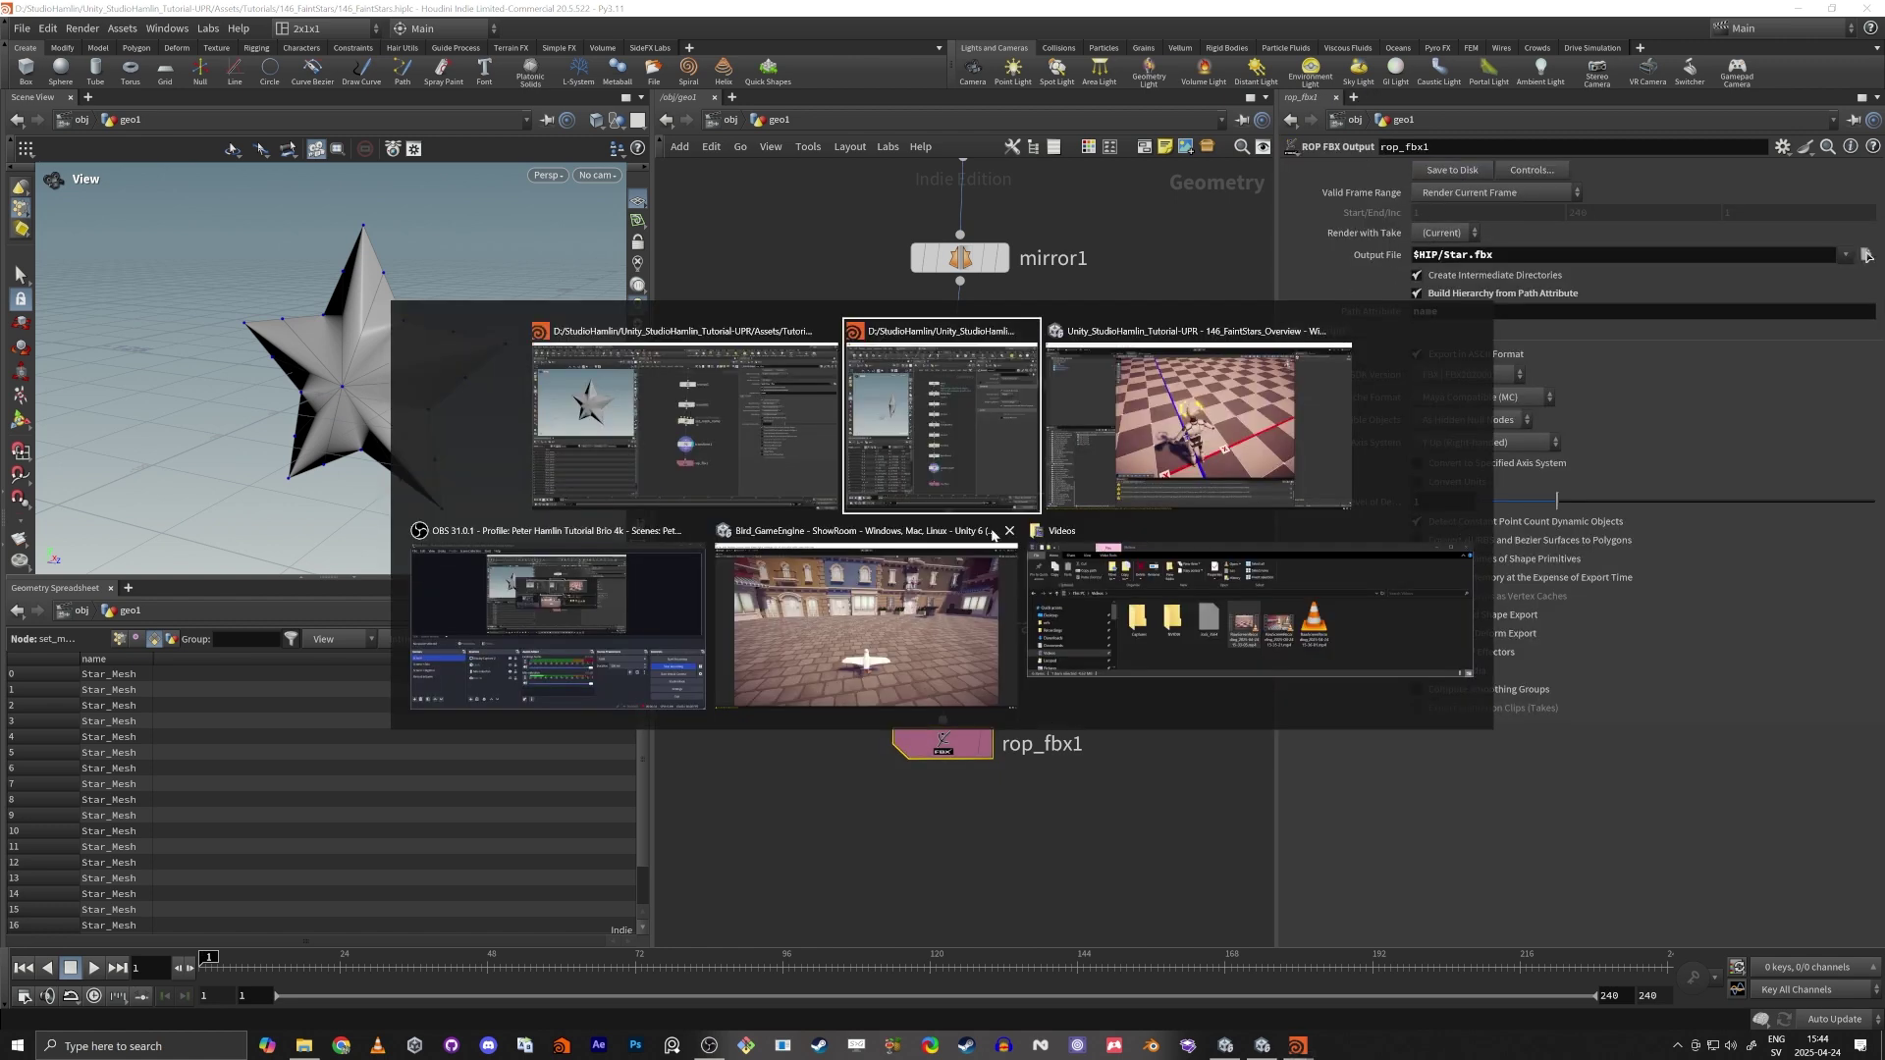
{"action": "key", "text": "alt+Tab"}
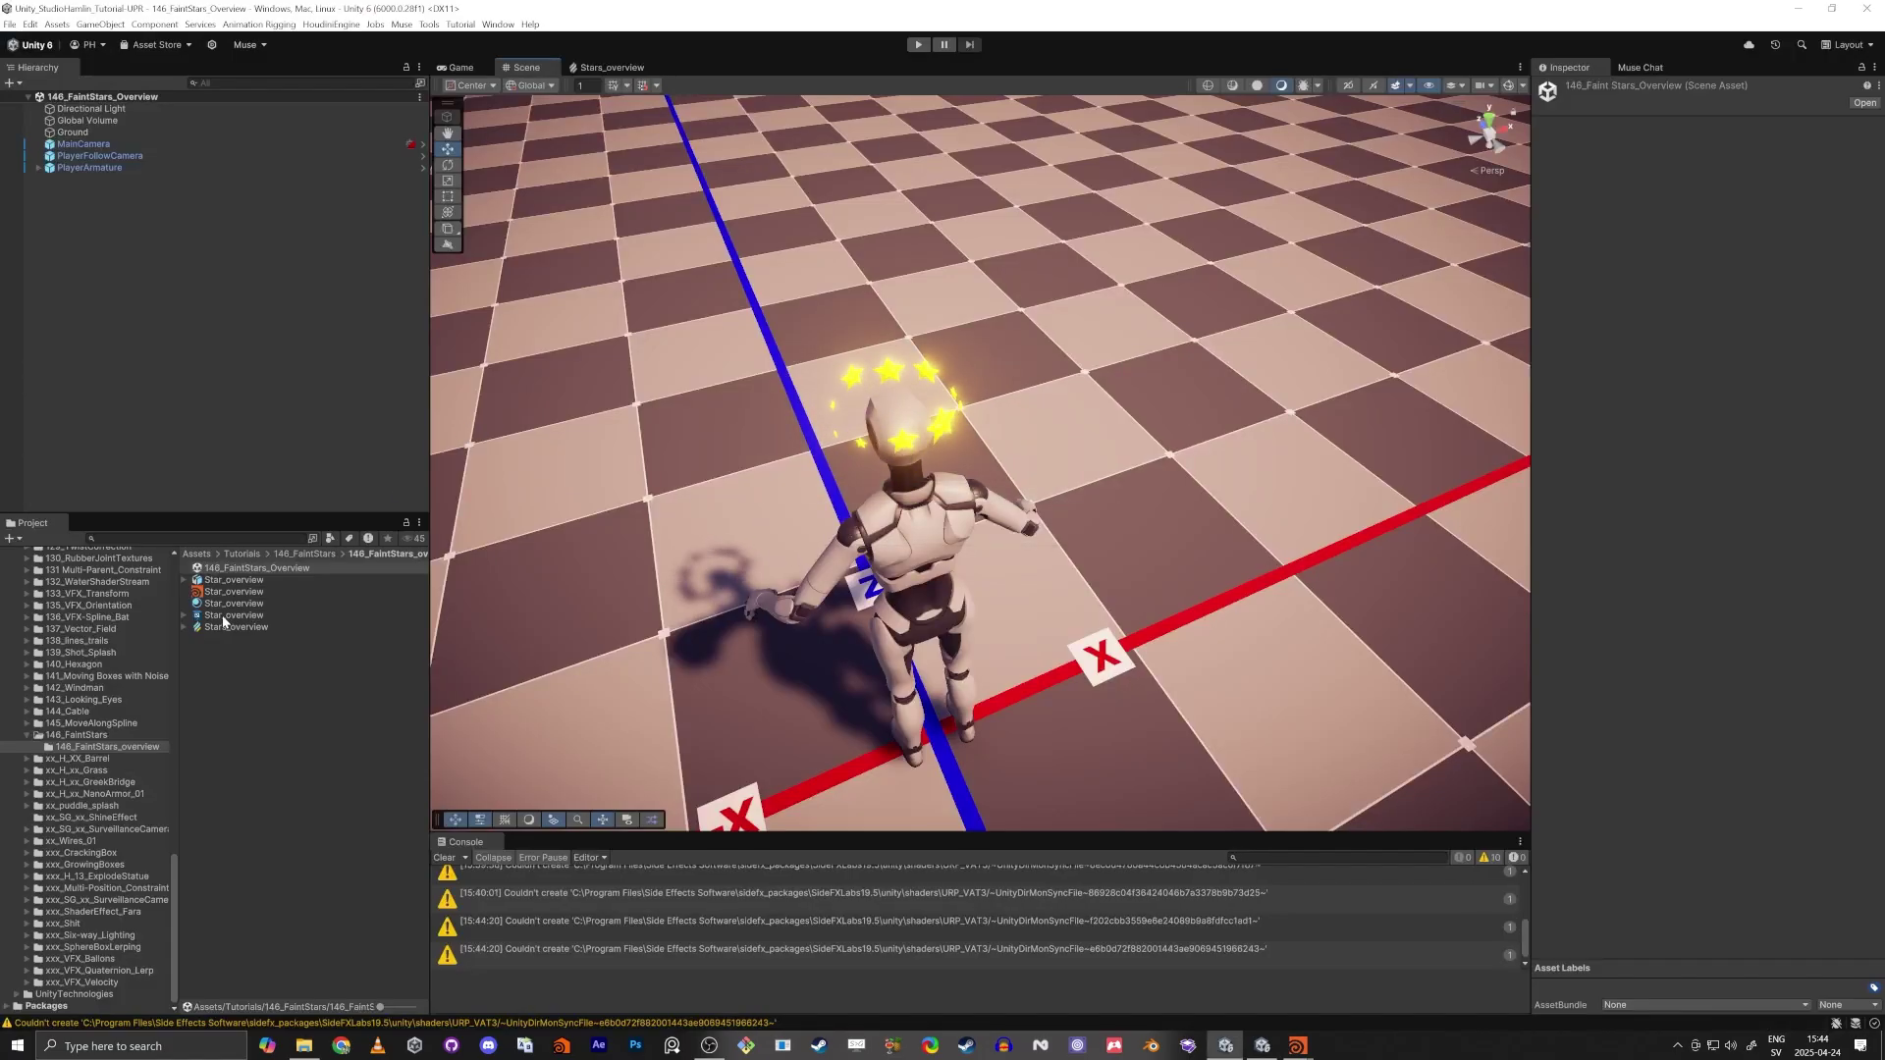
{"action": "left_click", "coordinate": [53, 736]}
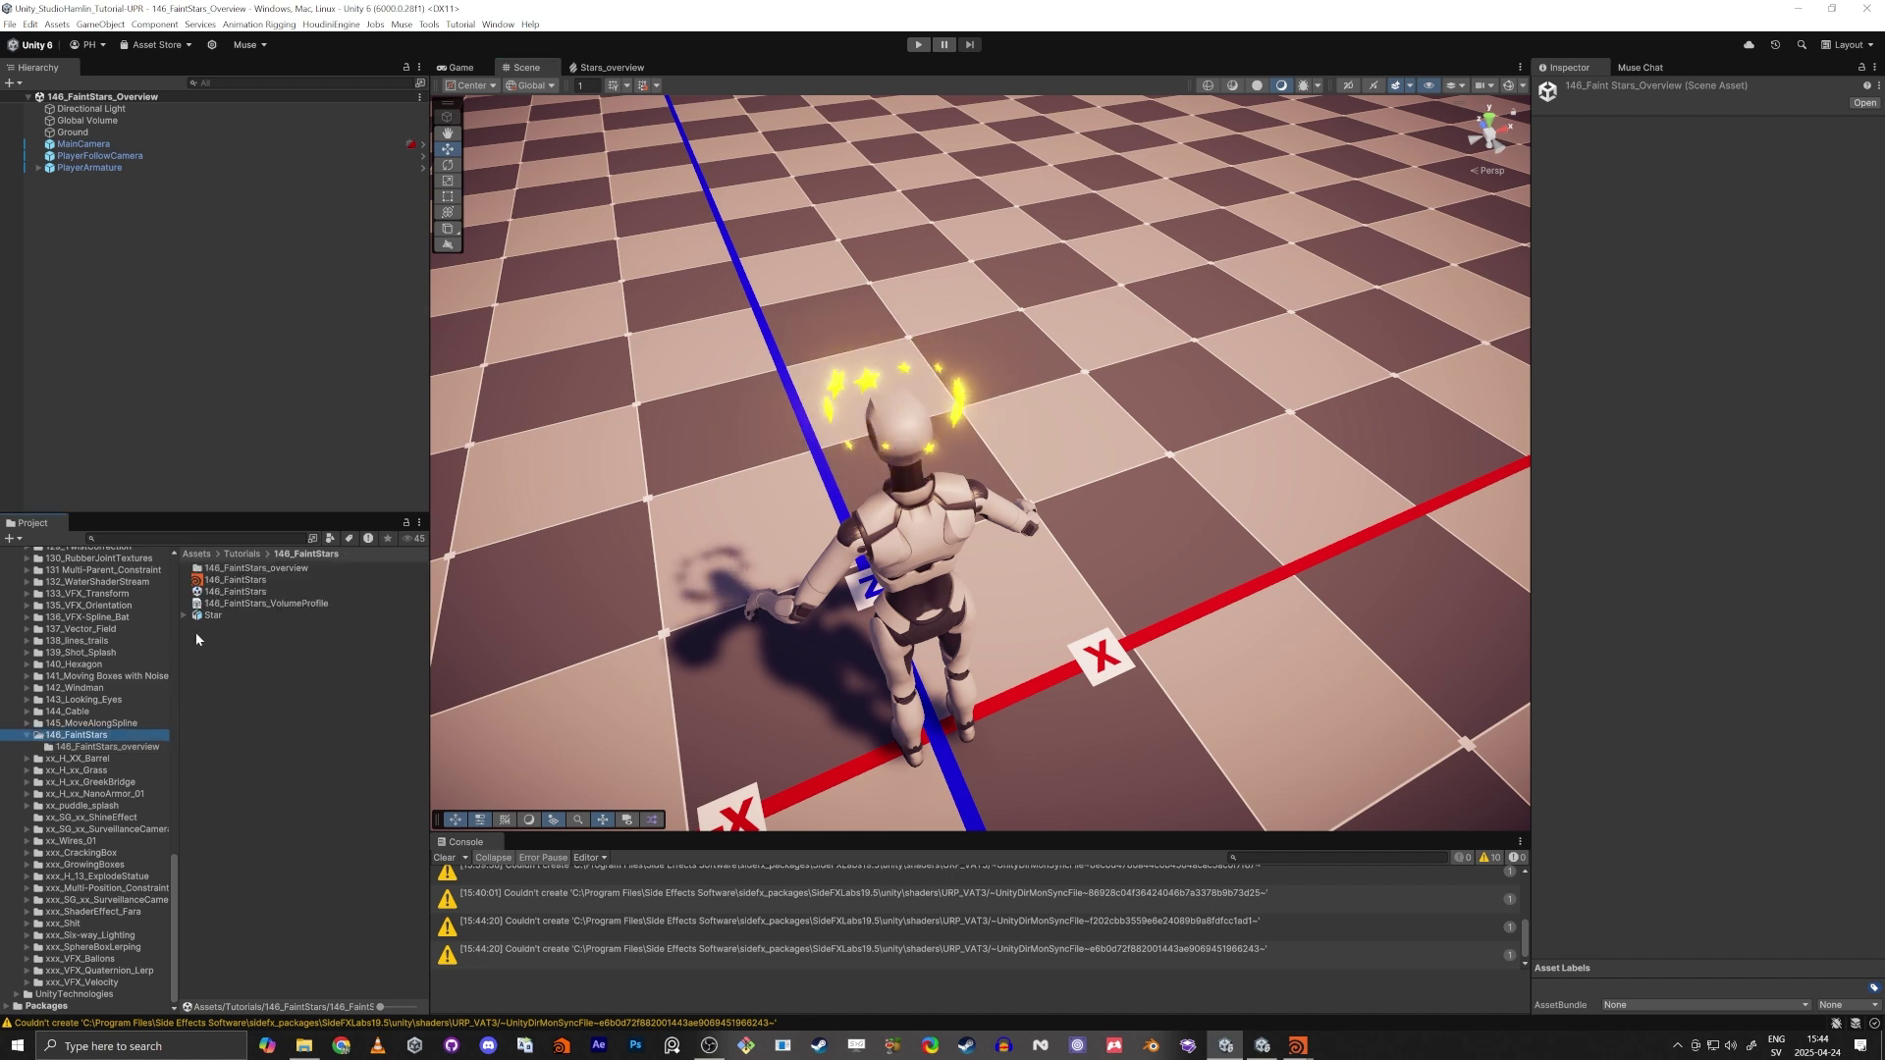
{"action": "left_click_drag", "start_coordinate": [210, 620], "coordinate": [1075, 569]}
{"action": "key", "text": "f"}
{"action": "left_click_drag", "start_coordinate": [879, 640], "coordinate": [1015, 453], "text": "alt"}
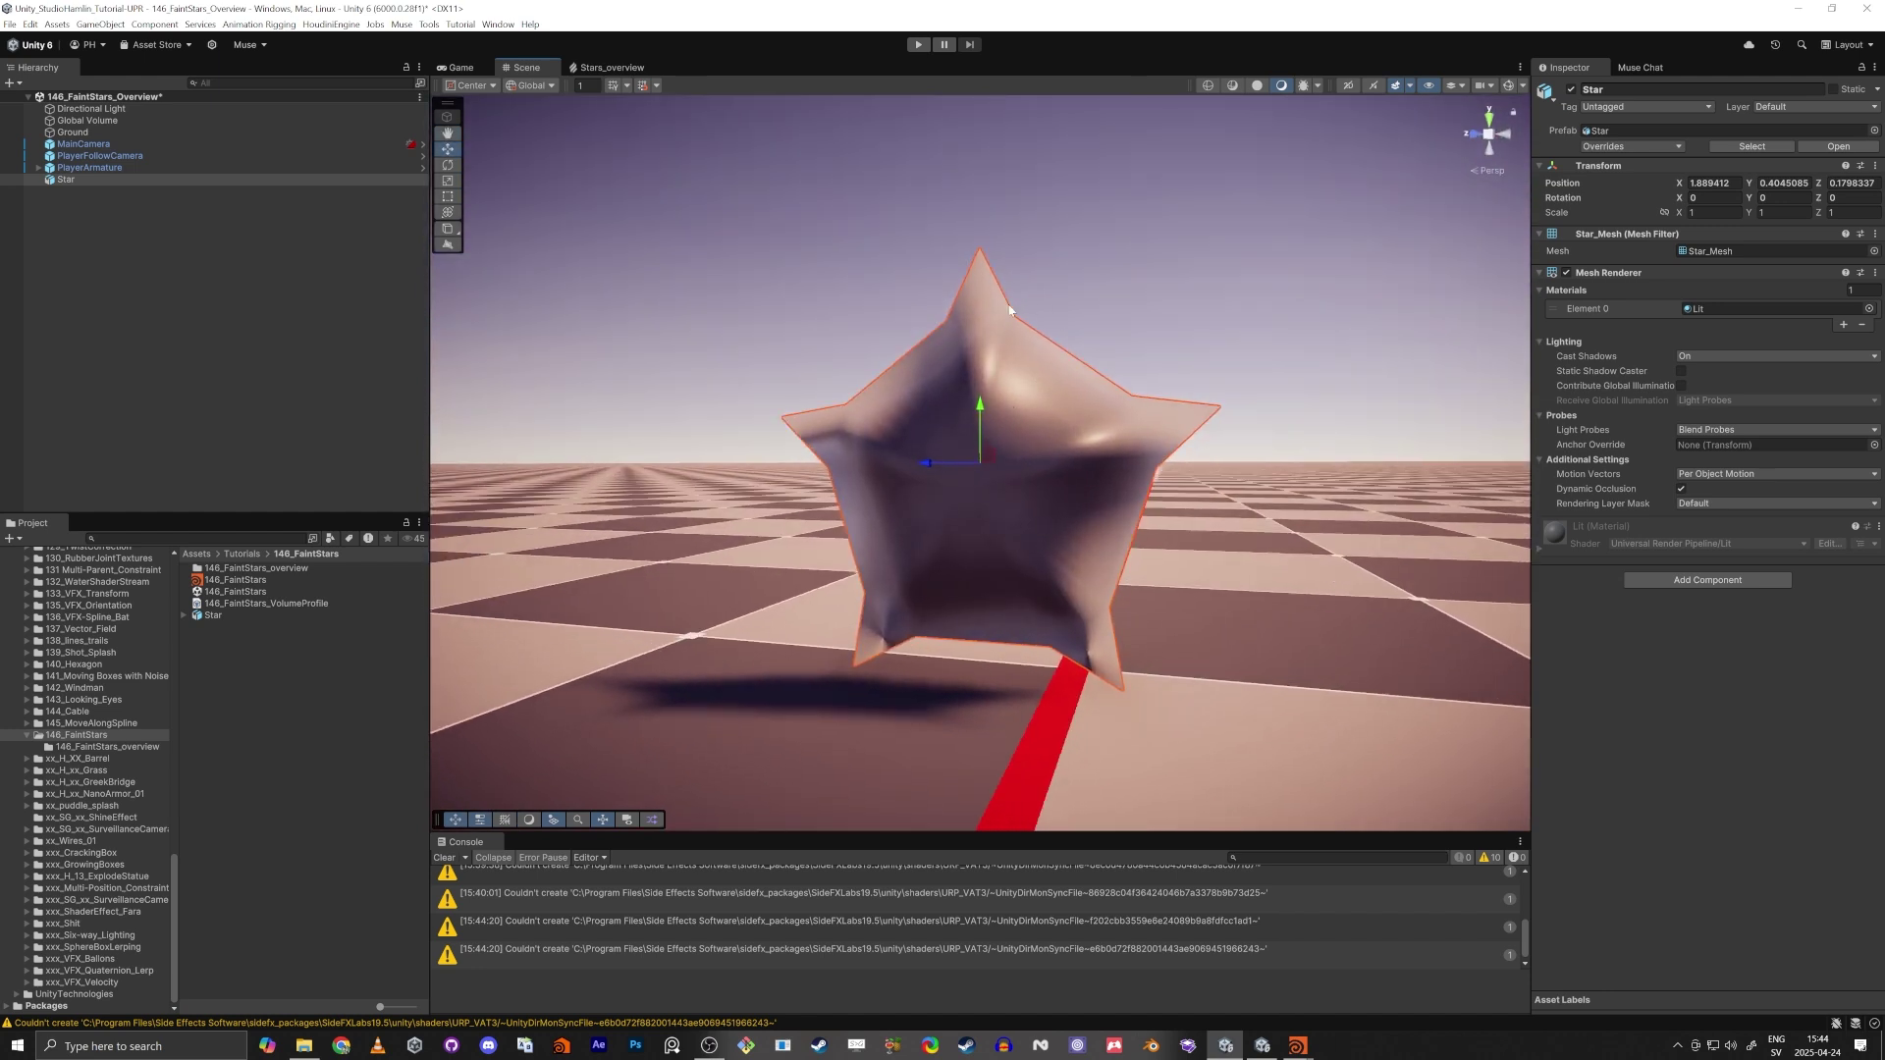
Switch back to Houdini and insert a Triangulate (Divide) node between normal1 and set_mesh_name.
{"action": "key", "text": "alt+Tab"}
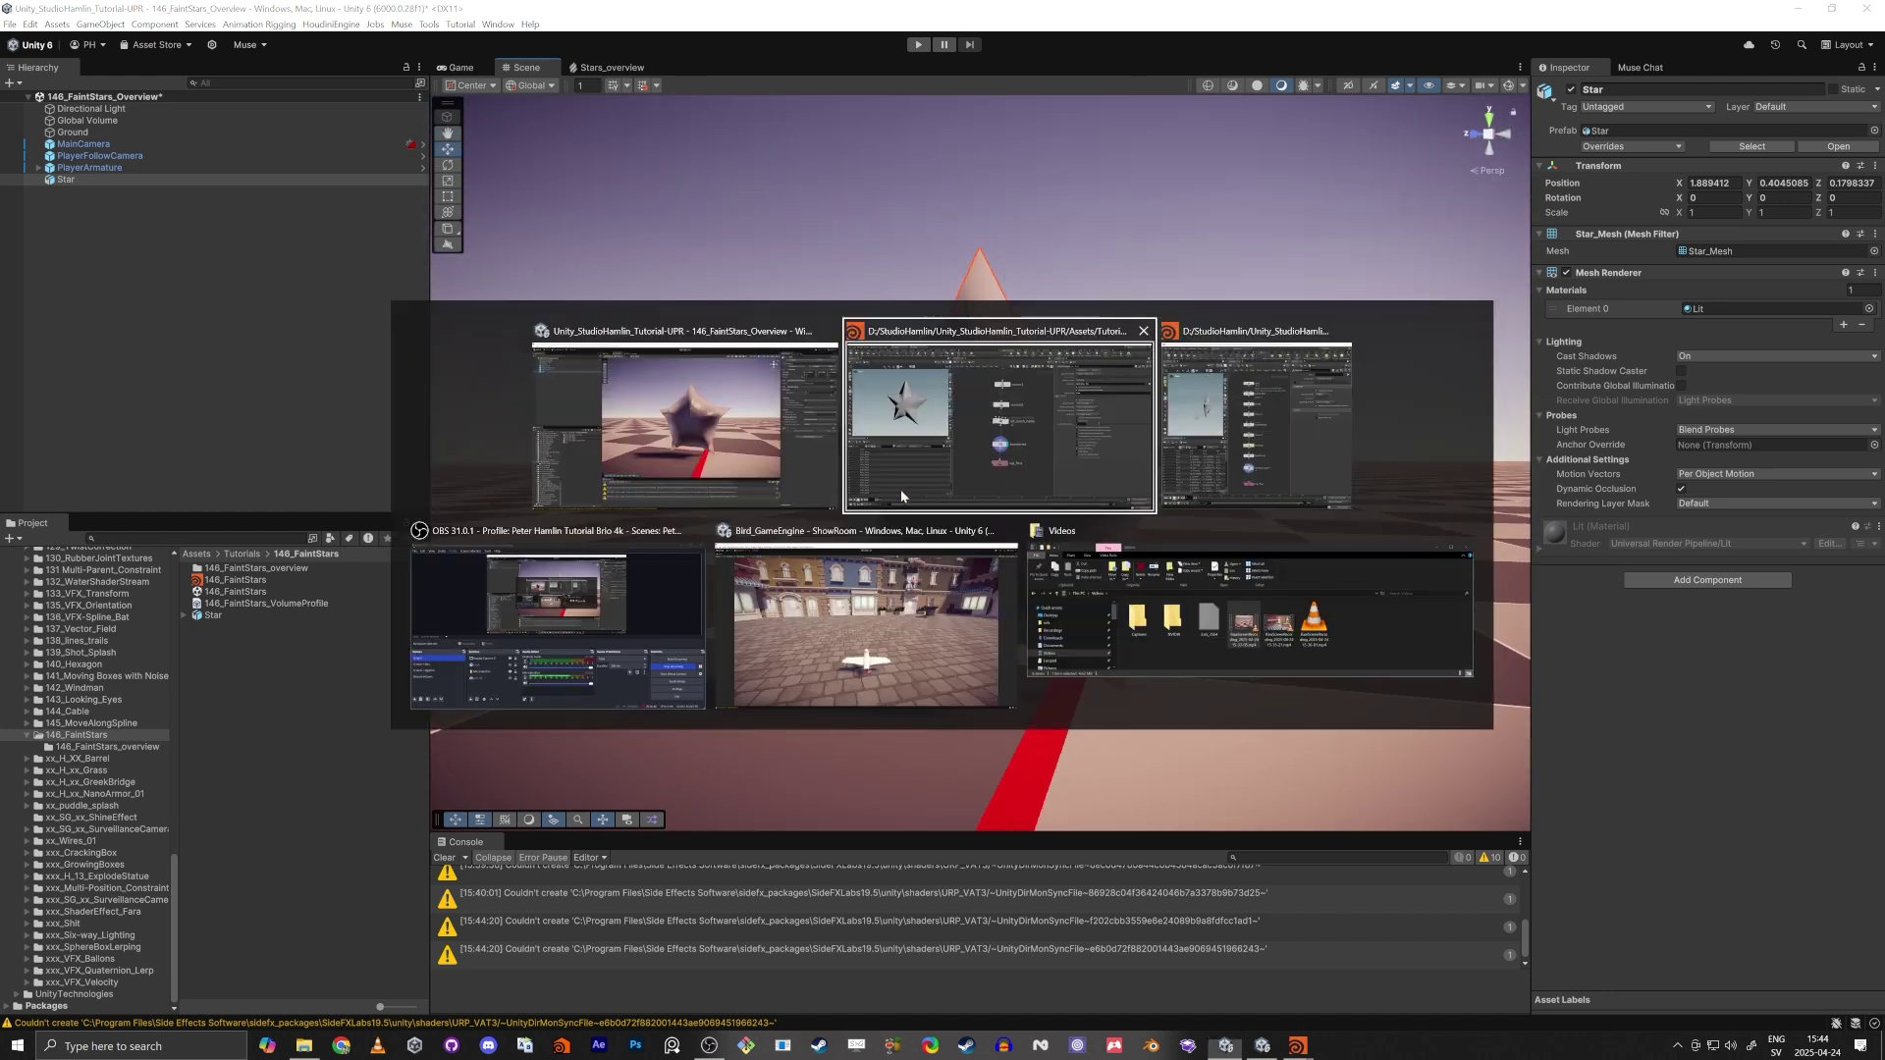
{"action": "left_click_drag", "start_coordinate": [268, 325], "coordinate": [336, 311]}
{"action": "key", "text": "Tab"}
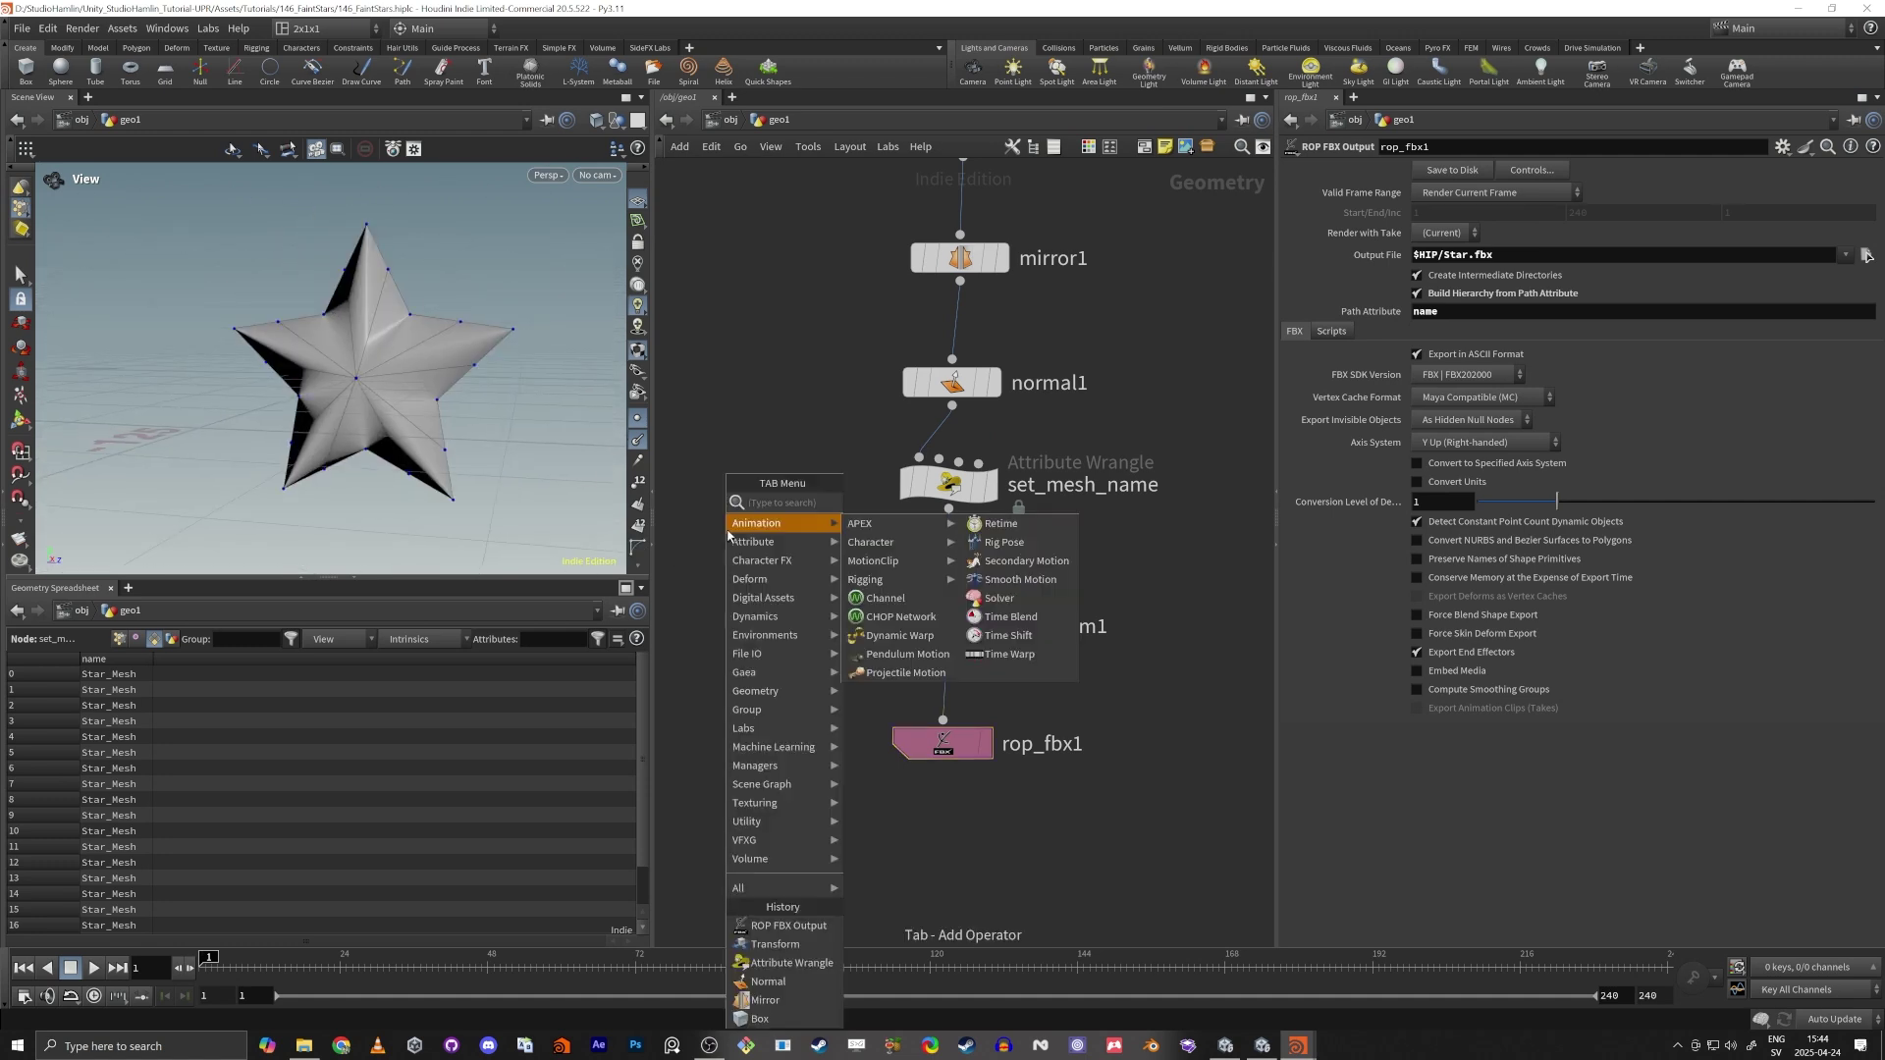
{"action": "type", "text": "trian"}
{"action": "key", "text": "Return"}
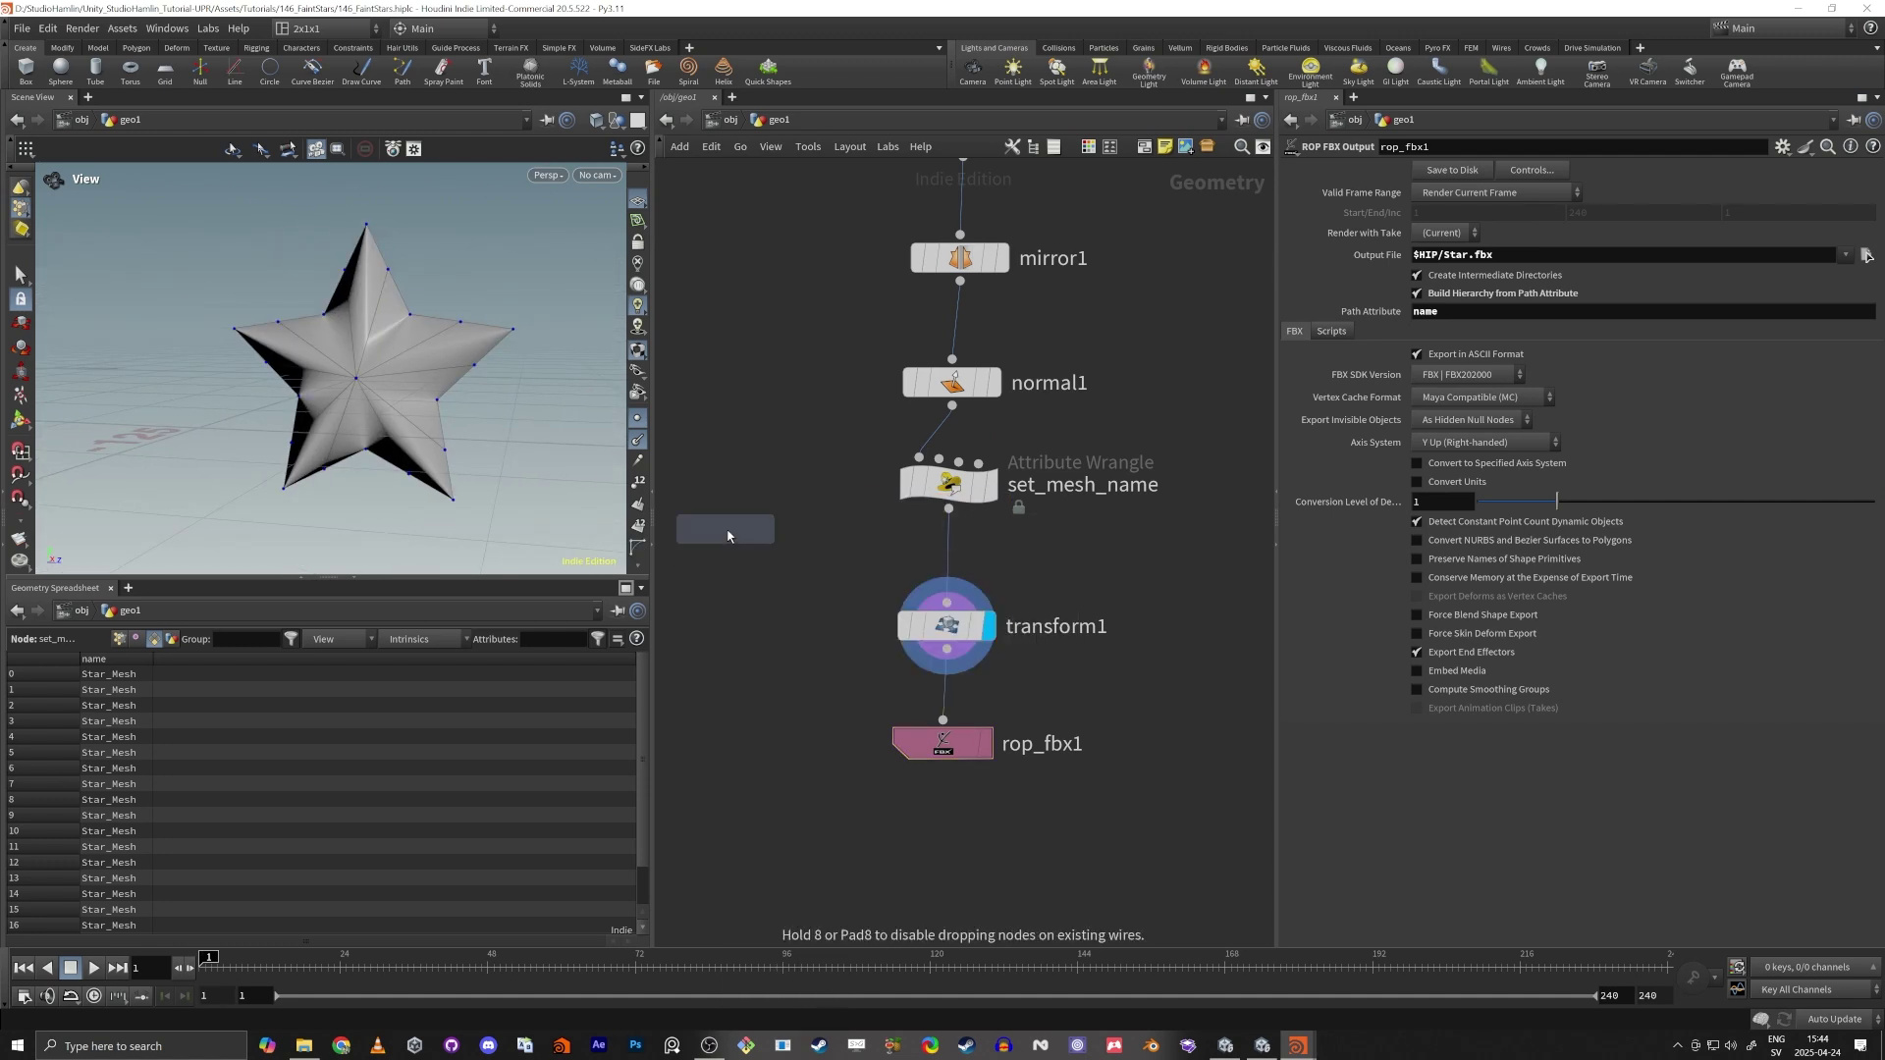
{"action": "left_click", "coordinate": [805, 456]}
{"action": "left_click_drag", "start_coordinate": [943, 428], "coordinate": [951, 434]}
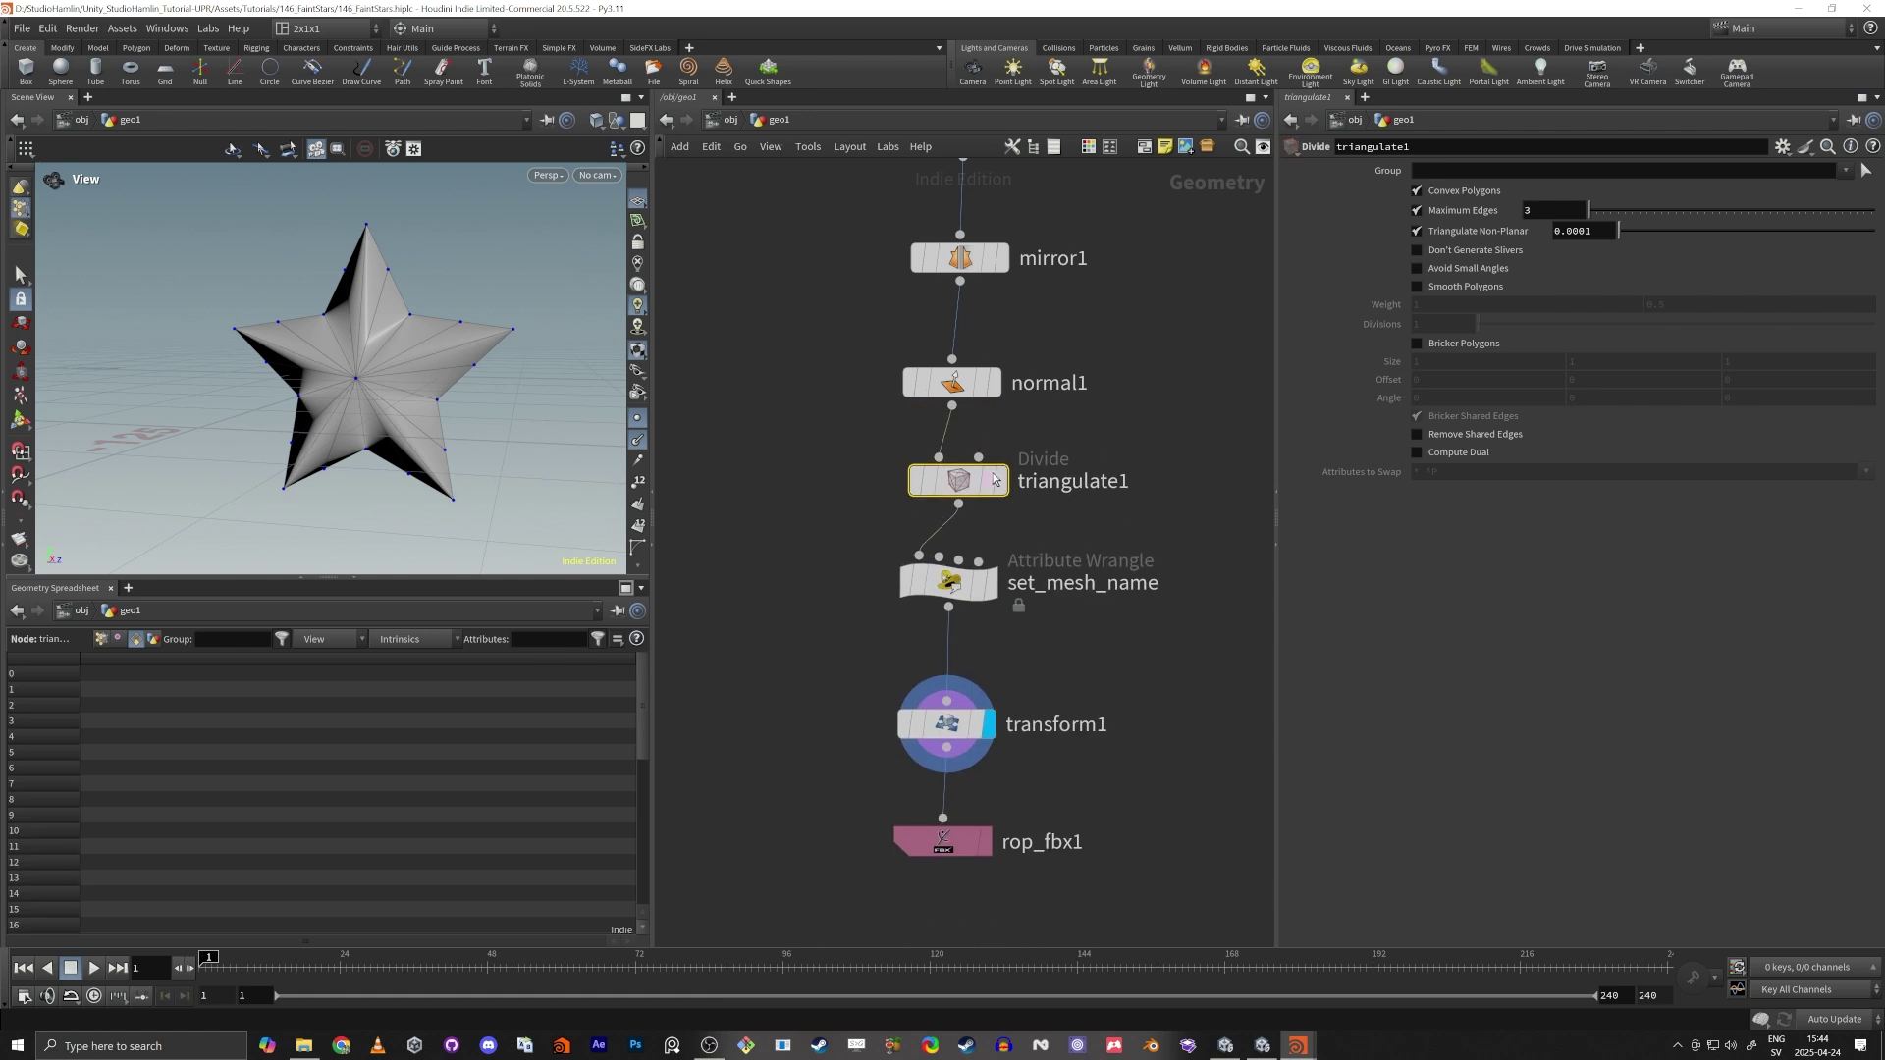
Display triangulate1 and compare the star's faces with the node bypassed and active.
{"action": "left_click", "coordinate": [1001, 481]}
{"action": "key", "text": "space+f"}
{"action": "left_click_drag", "start_coordinate": [279, 395], "coordinate": [377, 301]}
{"action": "left_click", "coordinate": [914, 486]}
{"action": "scroll", "coordinate": [374, 358], "scroll_direction": "up", "scroll_amount": 6}
{"action": "scroll", "coordinate": [290, 324], "scroll_direction": "down", "scroll_amount": 3}
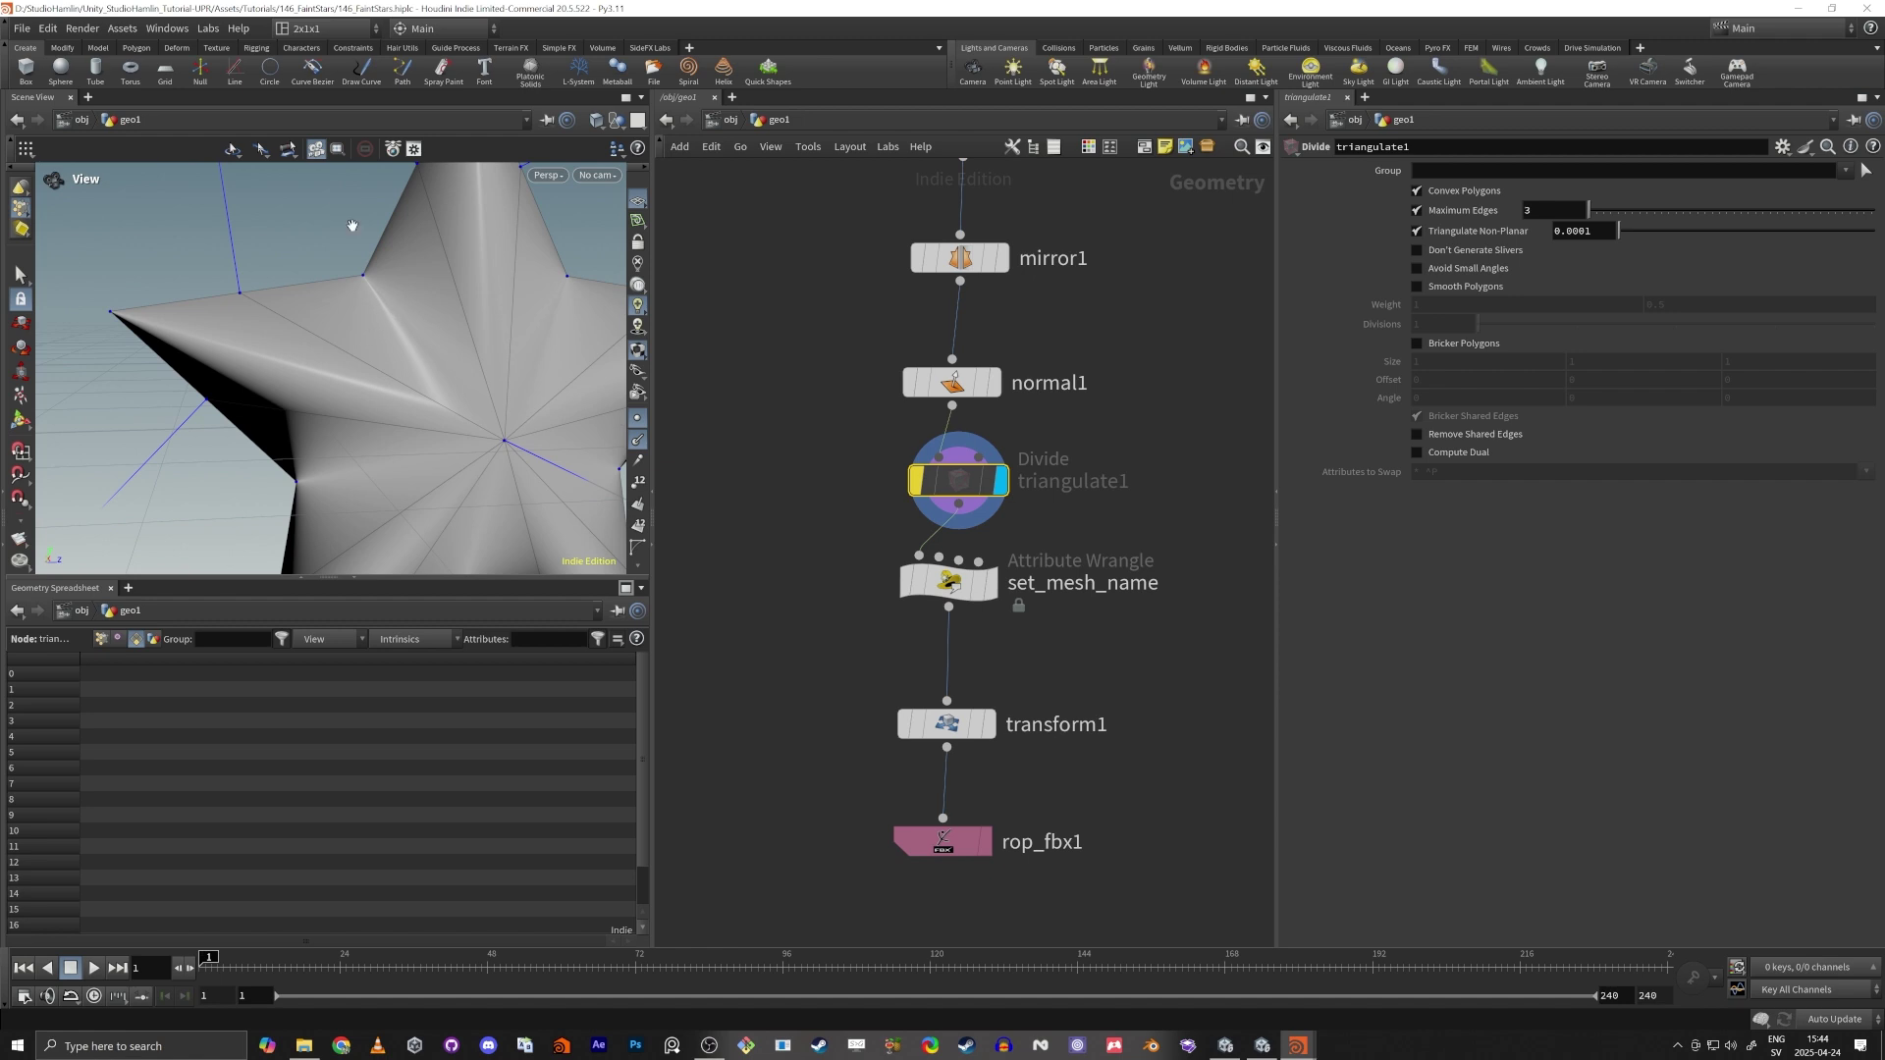
{"action": "left_click_drag", "start_coordinate": [439, 290], "coordinate": [439, 441]}
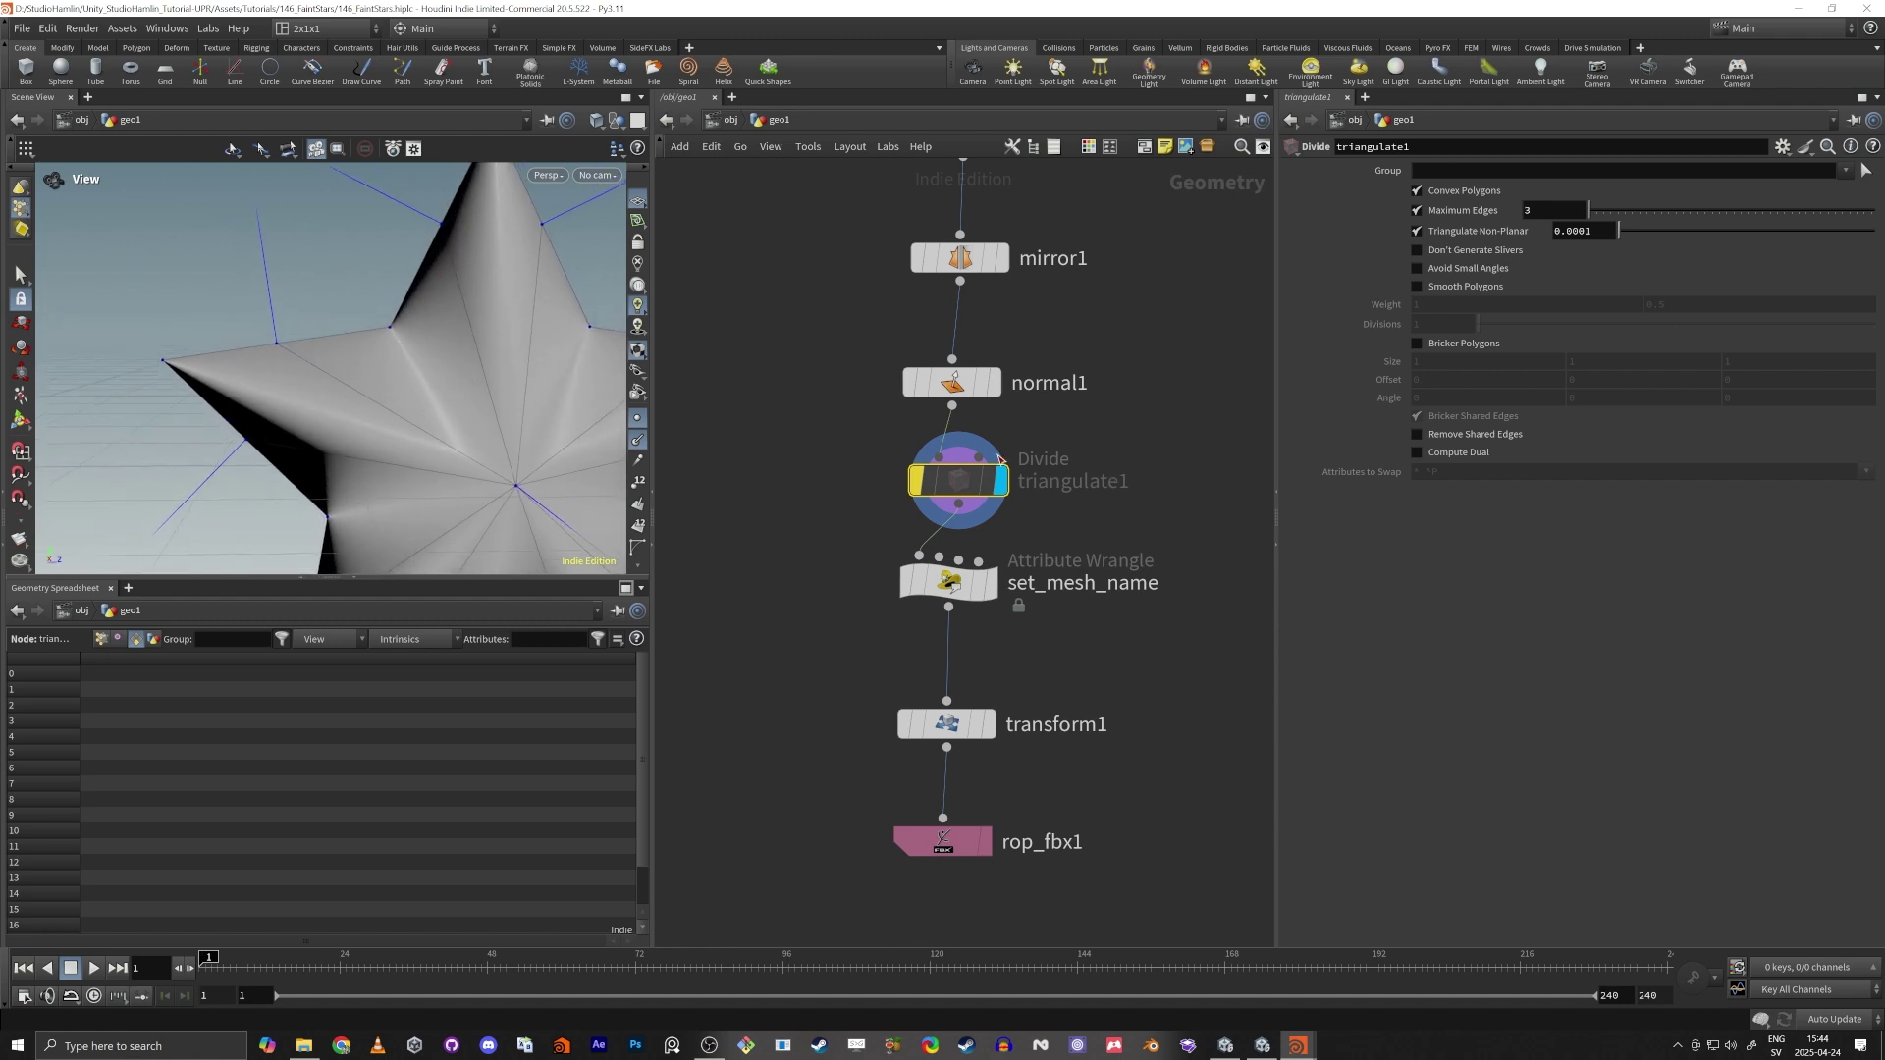
{"action": "left_click", "coordinate": [915, 480]}
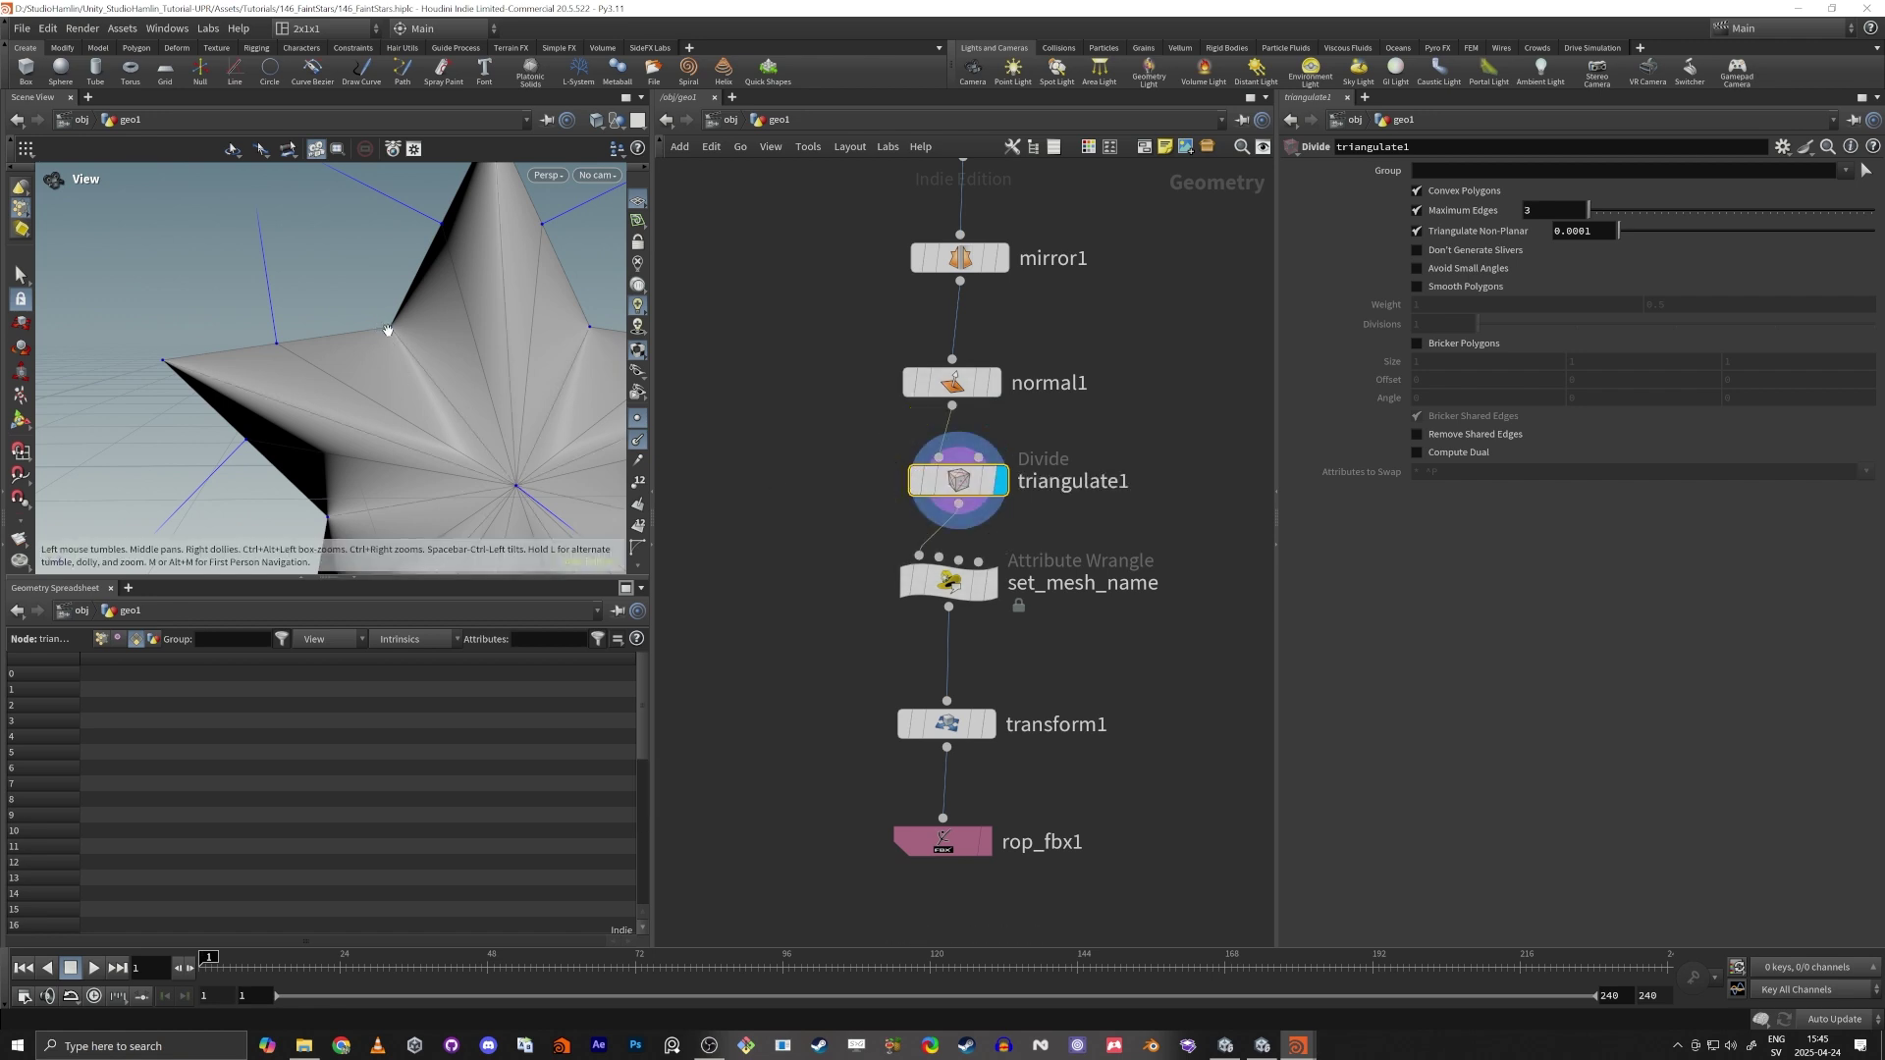
{"action": "mouse_move", "coordinate": [379, 384]}
{"action": "left_mouse_down"}
{"action": "mouse_move", "coordinate": [442, 383]}
{"action": "mouse_move", "coordinate": [403, 382]}
{"action": "mouse_move", "coordinate": [373, 336]}
{"action": "mouse_move", "coordinate": [393, 339]}
{"action": "mouse_move", "coordinate": [368, 372]}
{"action": "left_mouse_up"}
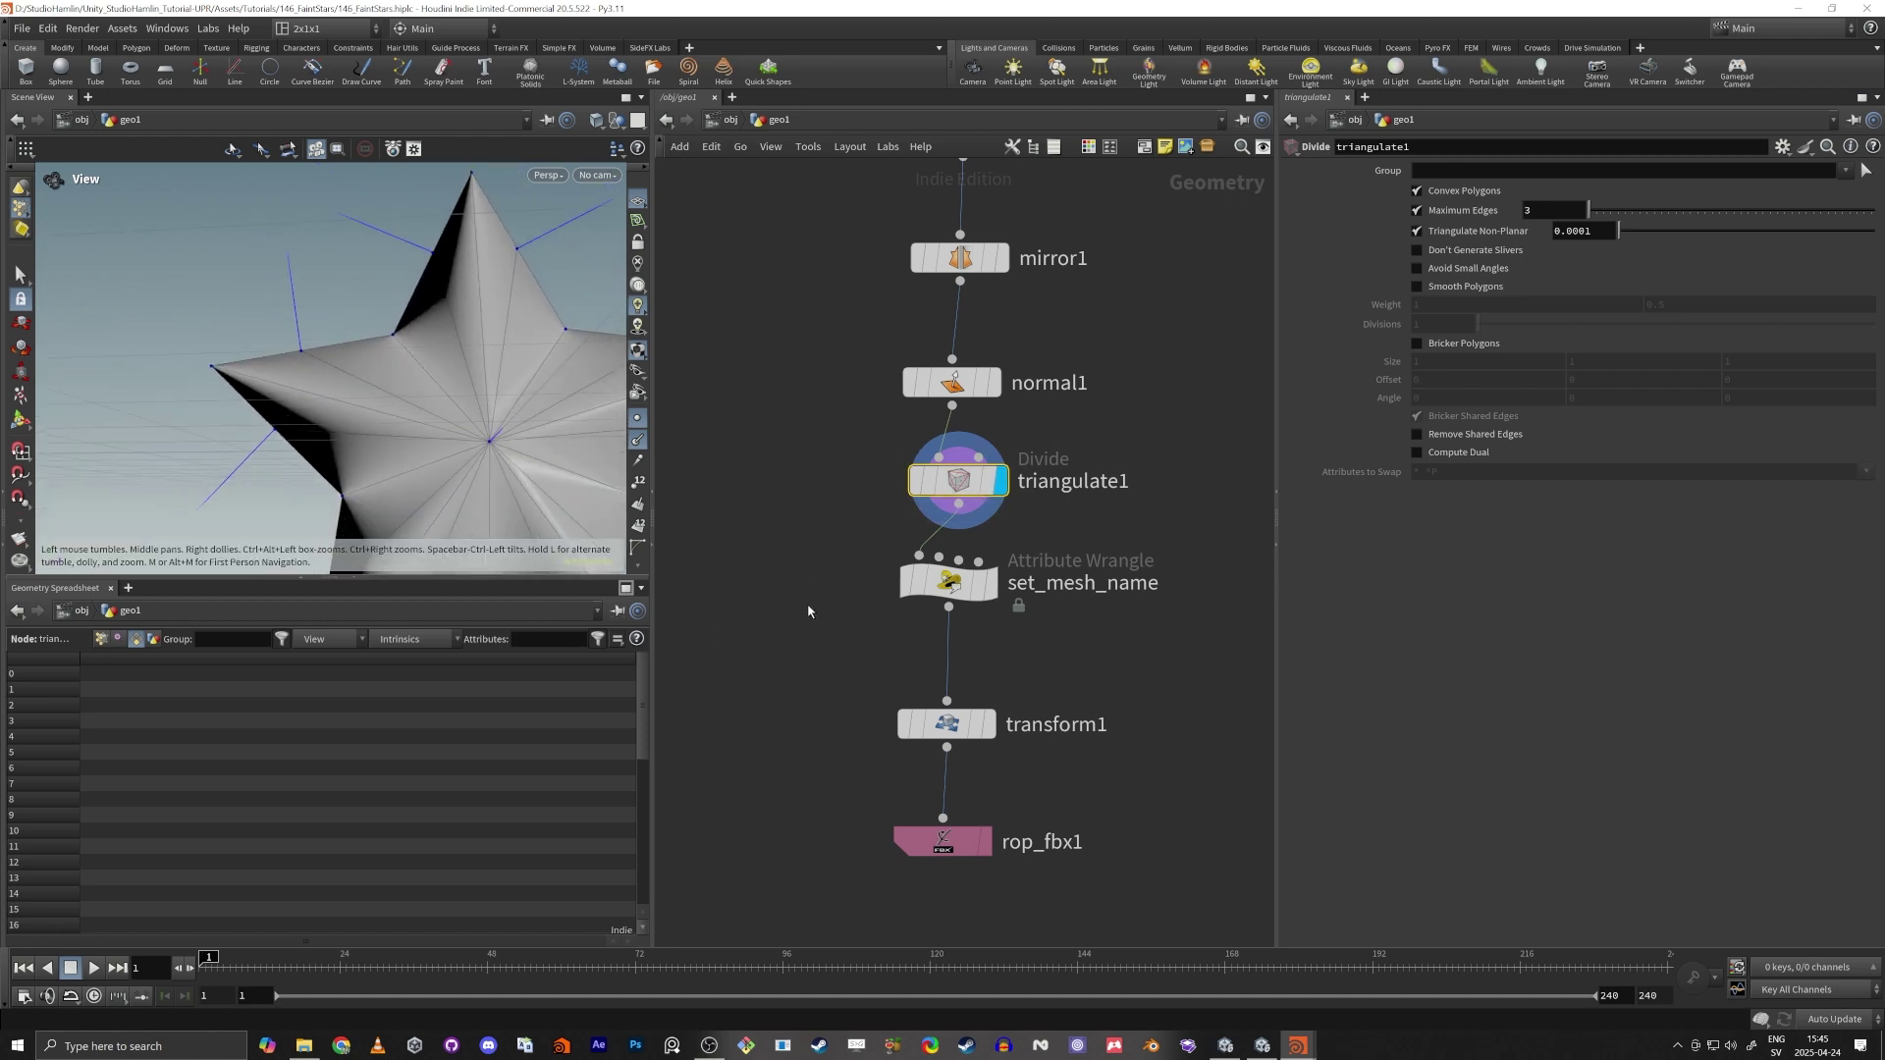
Save the triangulated star FBX to disk again, and switch to Unity to inspect the updated model.
{"action": "left_click", "coordinate": [938, 841]}
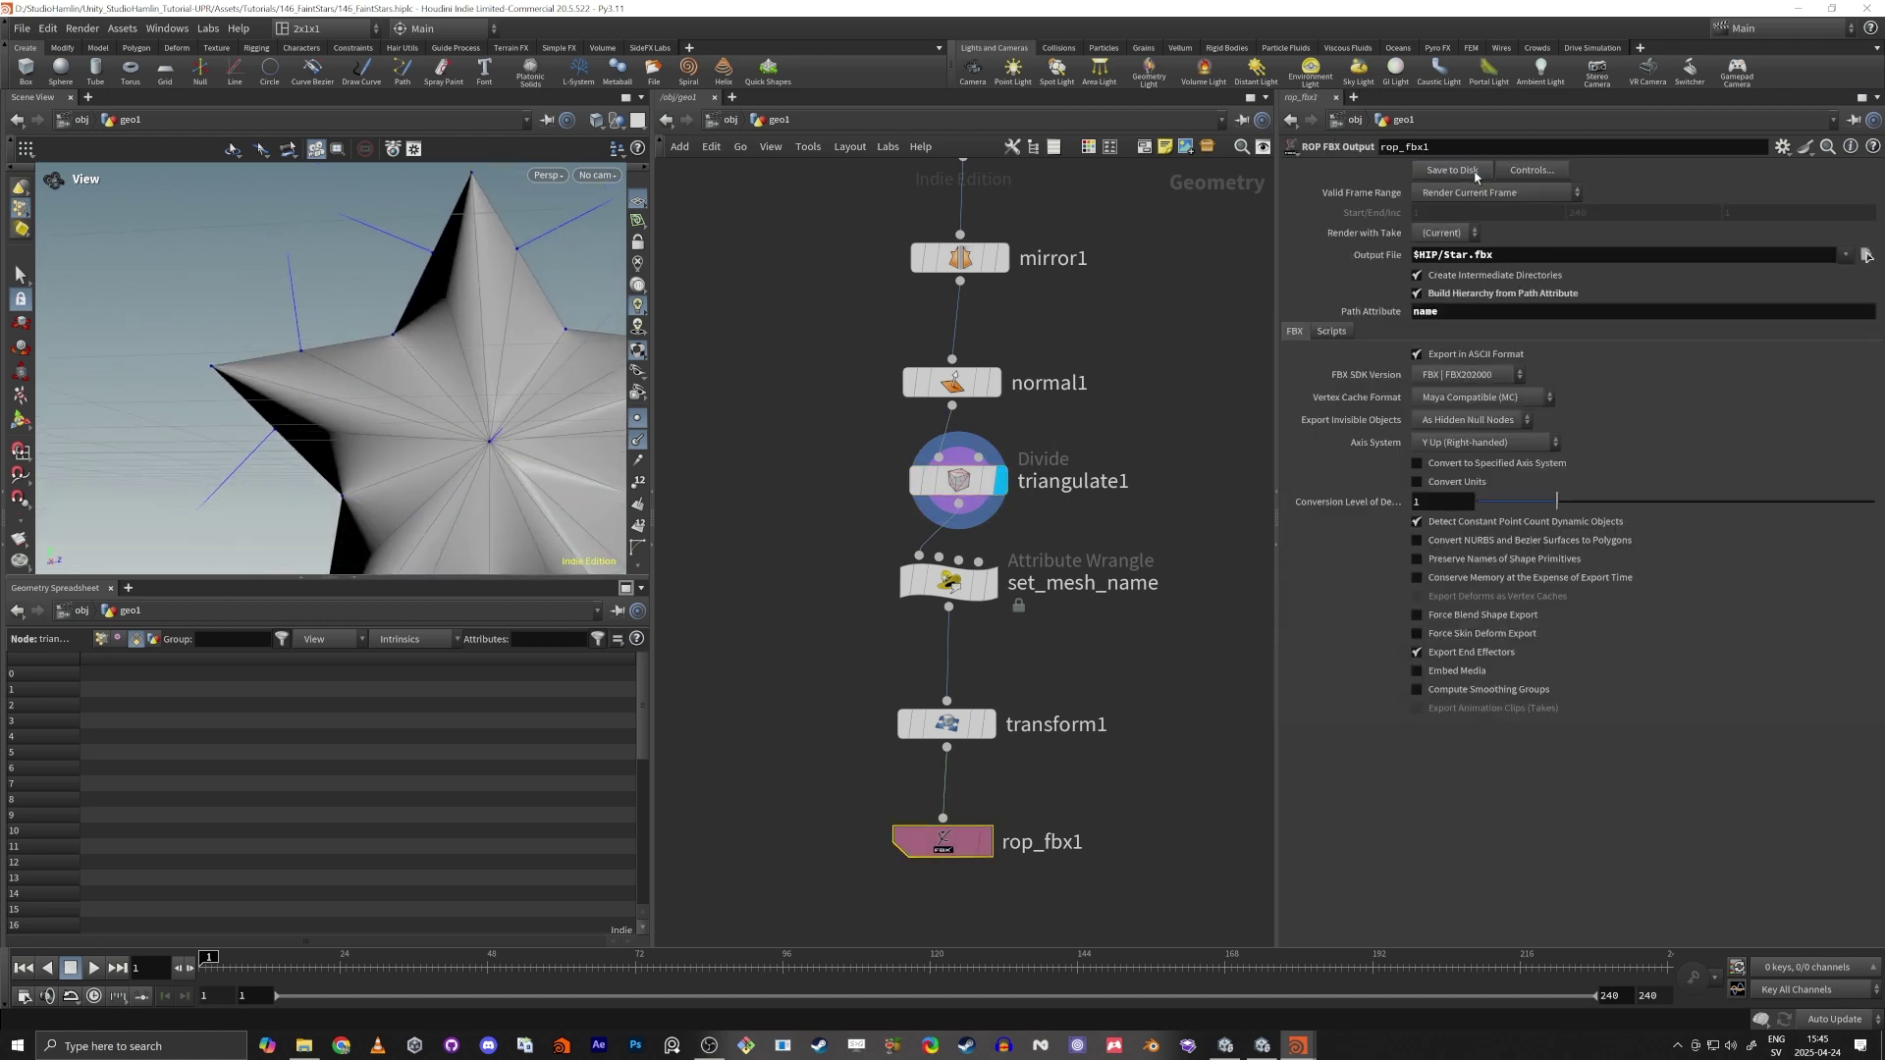
{"action": "key", "text": "alt+Tab"}
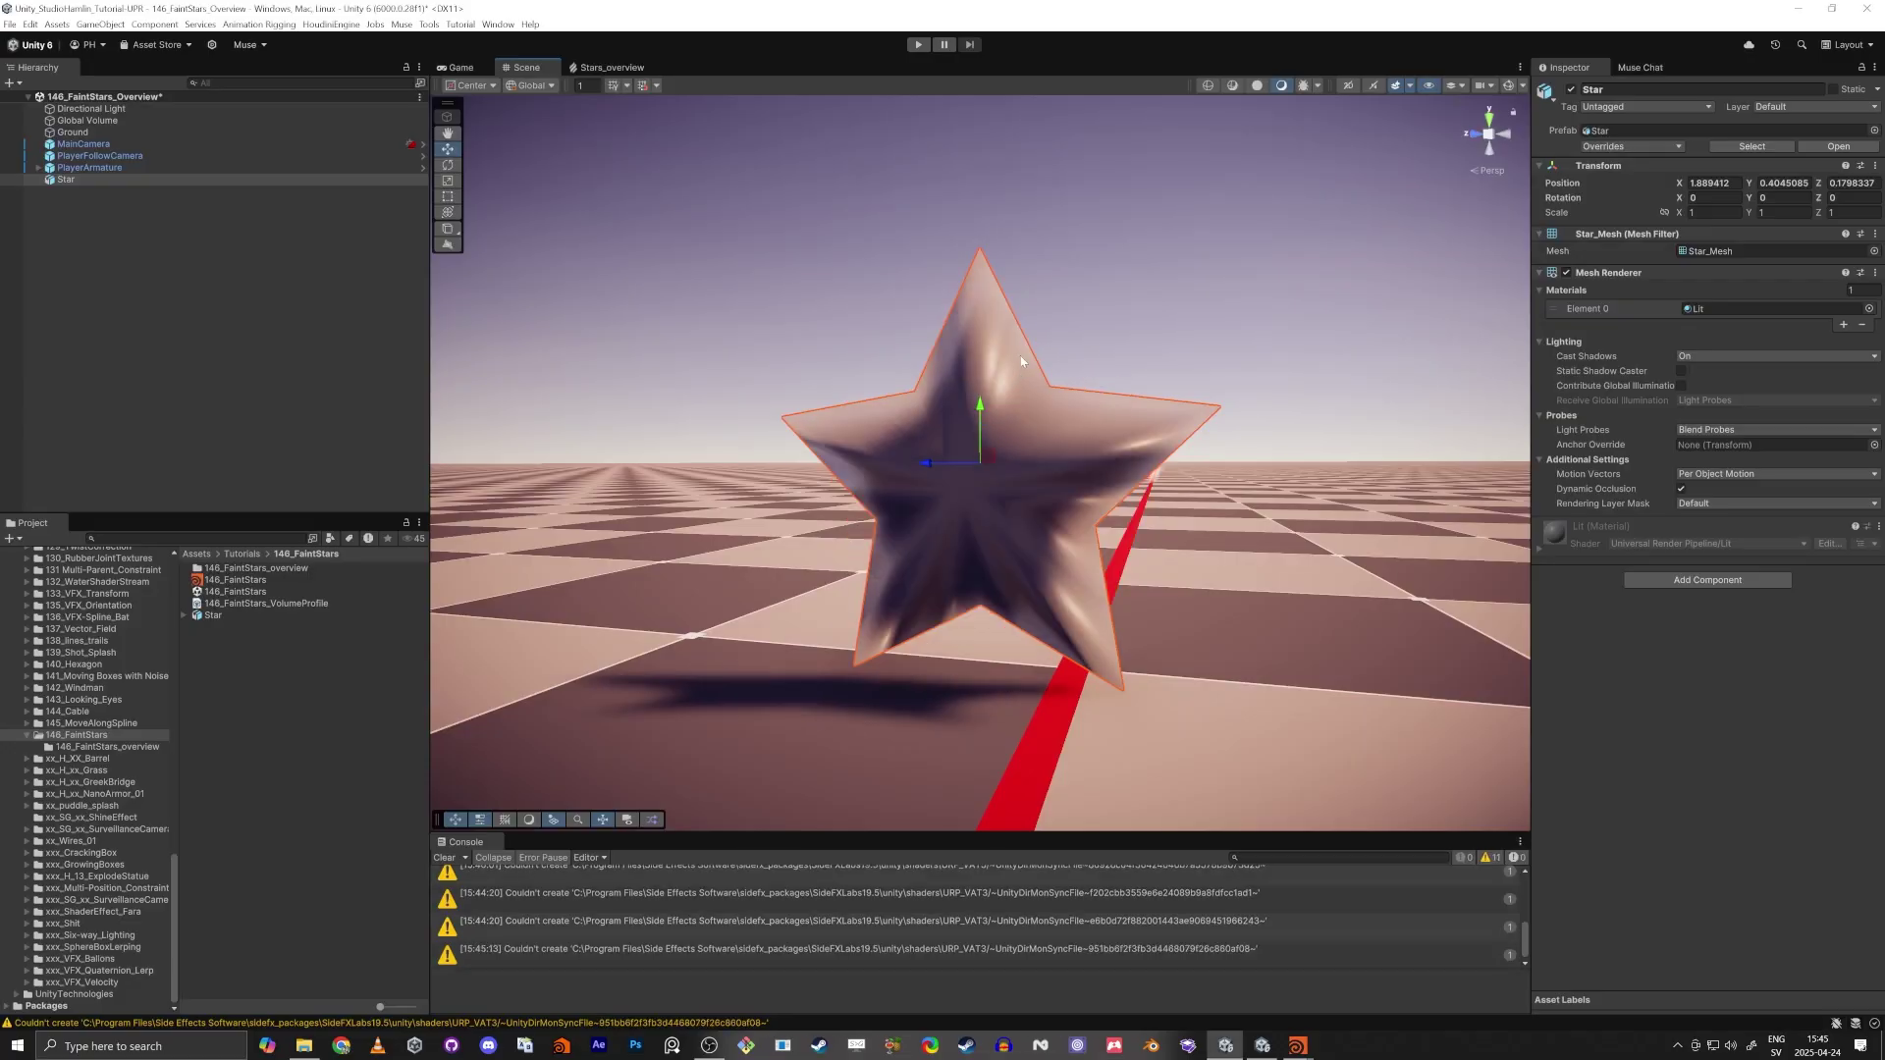
{"action": "left_click_drag", "start_coordinate": [1077, 432], "coordinate": [638, 601], "text": "alt"}
{"action": "scroll", "coordinate": [814, 529], "scroll_direction": "down", "scroll_amount": 5}
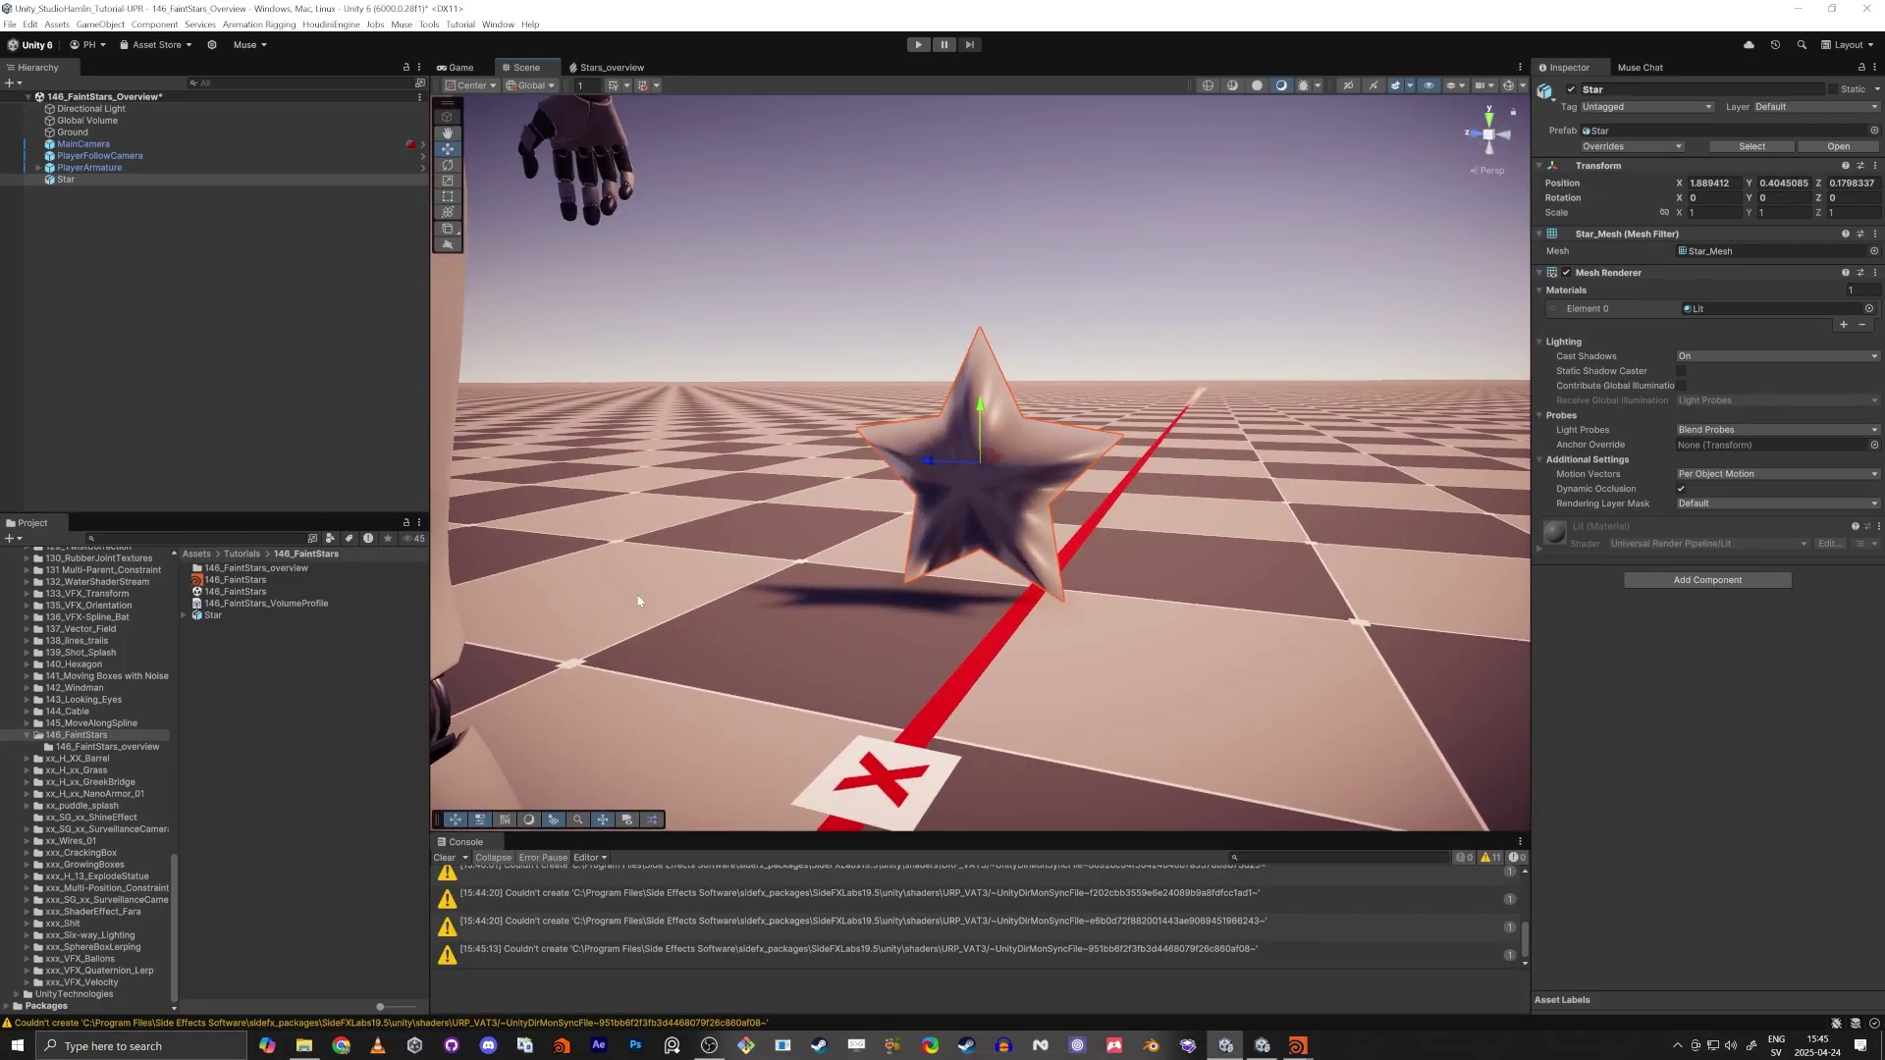
Create a URP shader graph in the 146_FaintStars folder and name it Star.
{"action": "left_click", "coordinate": [299, 688]}
{"action": "right_click", "coordinate": [294, 684]}
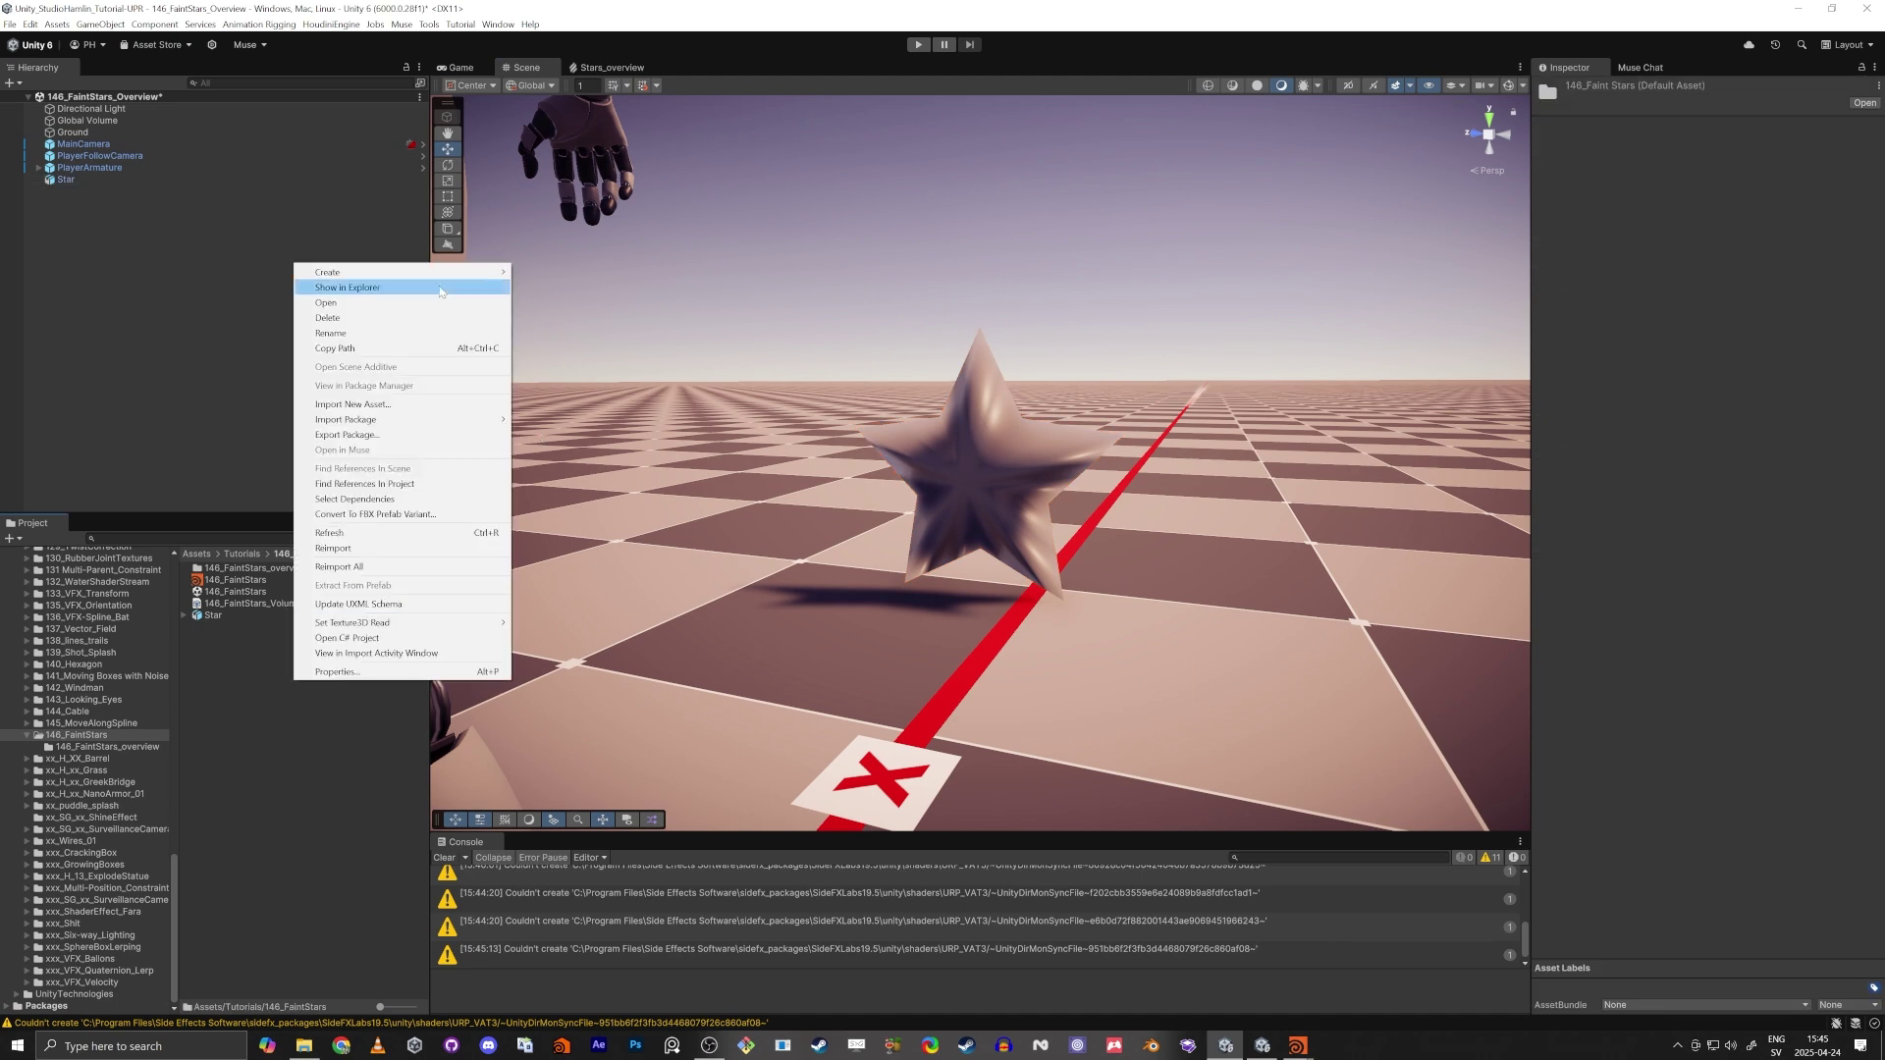
{"action": "mouse_move", "coordinate": [413, 272]}
{"action": "mouse_move", "coordinate": [604, 474]}
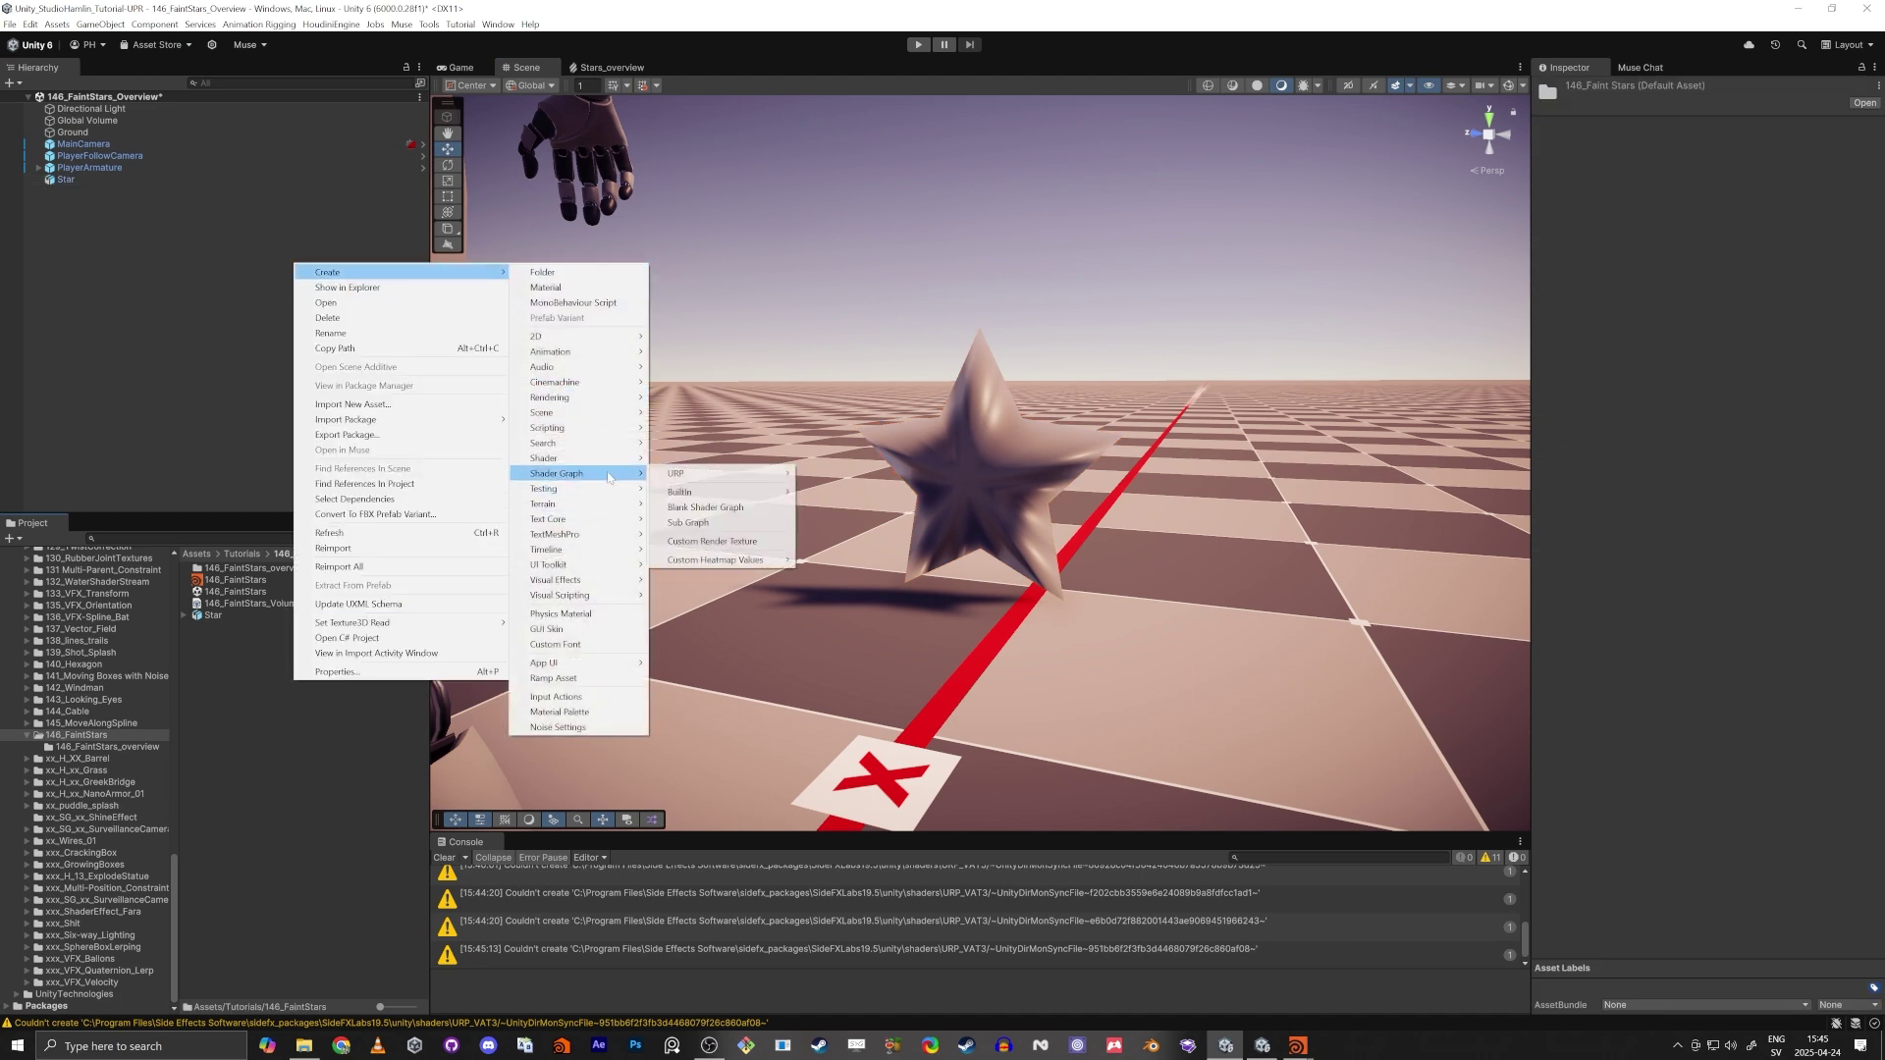
{"action": "mouse_move", "coordinate": [726, 473]}
{"action": "left_click", "coordinate": [856, 489]}
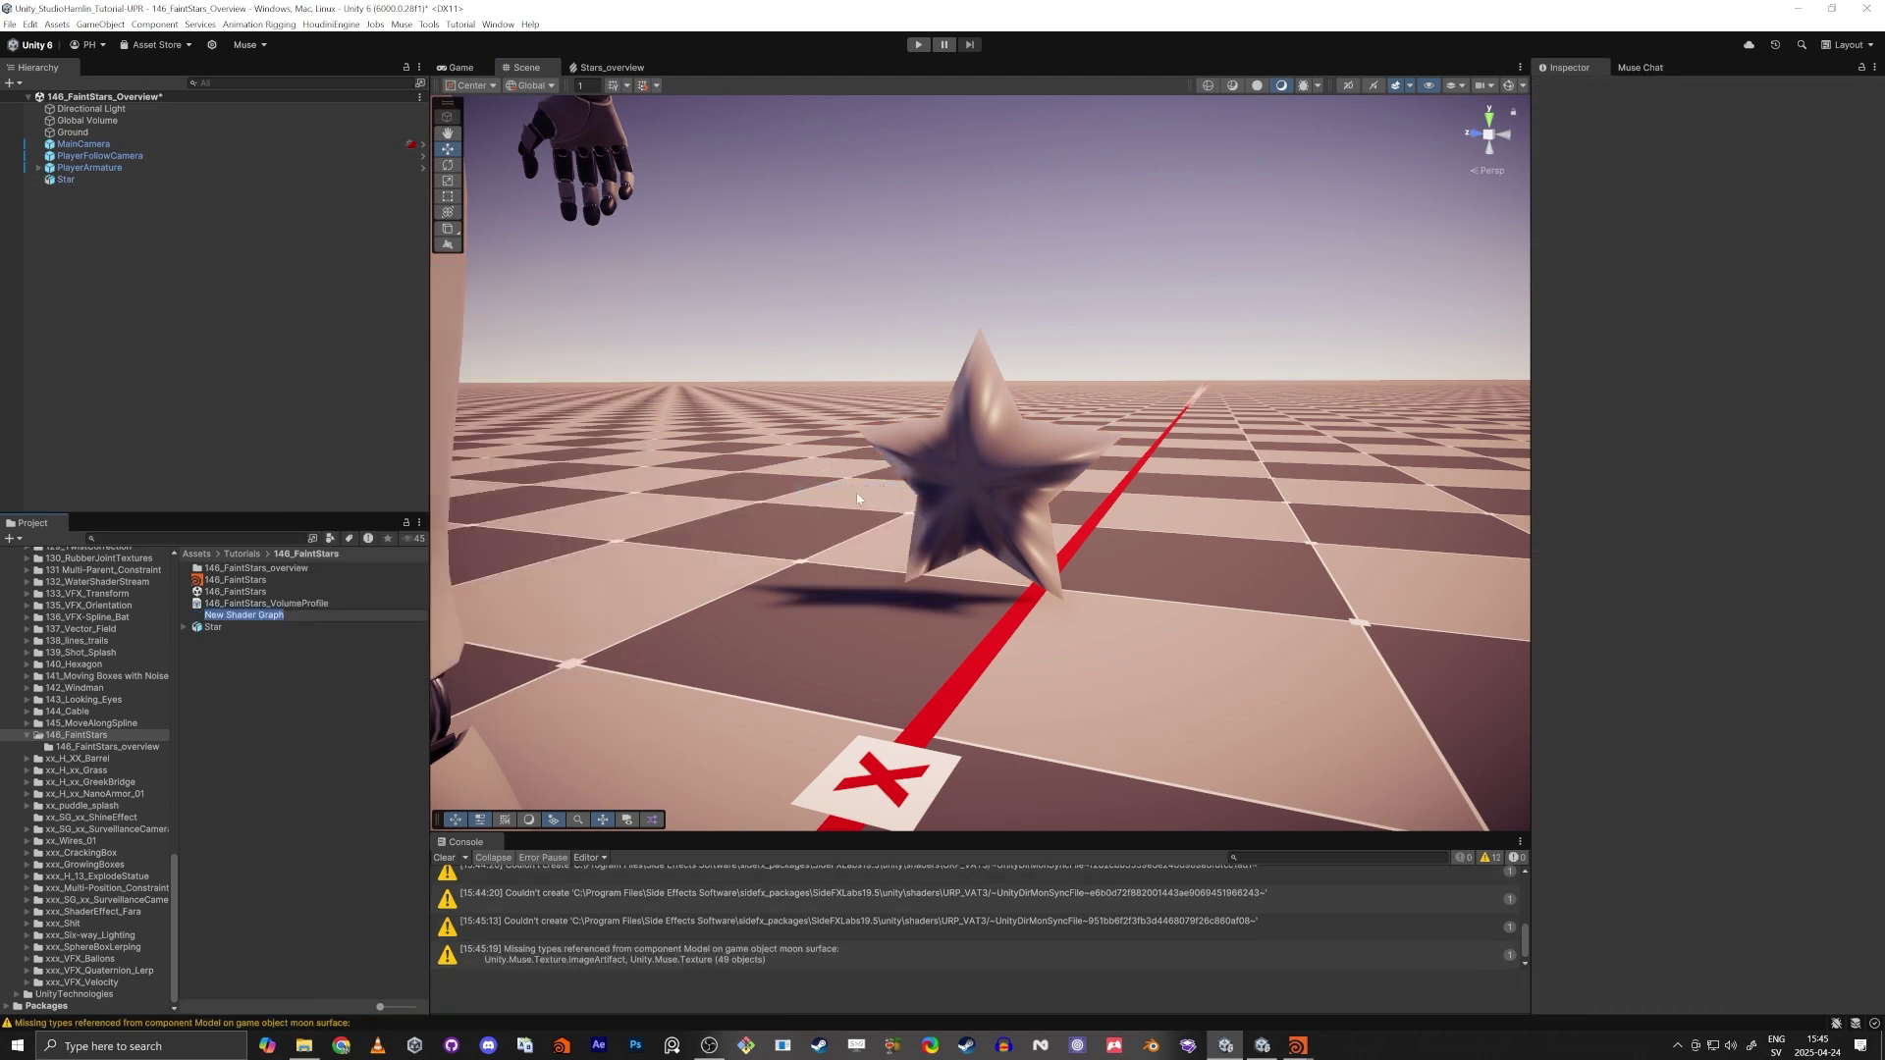
{"action": "type", "text": "SAtar"}
{"action": "key", "text": "Return"}
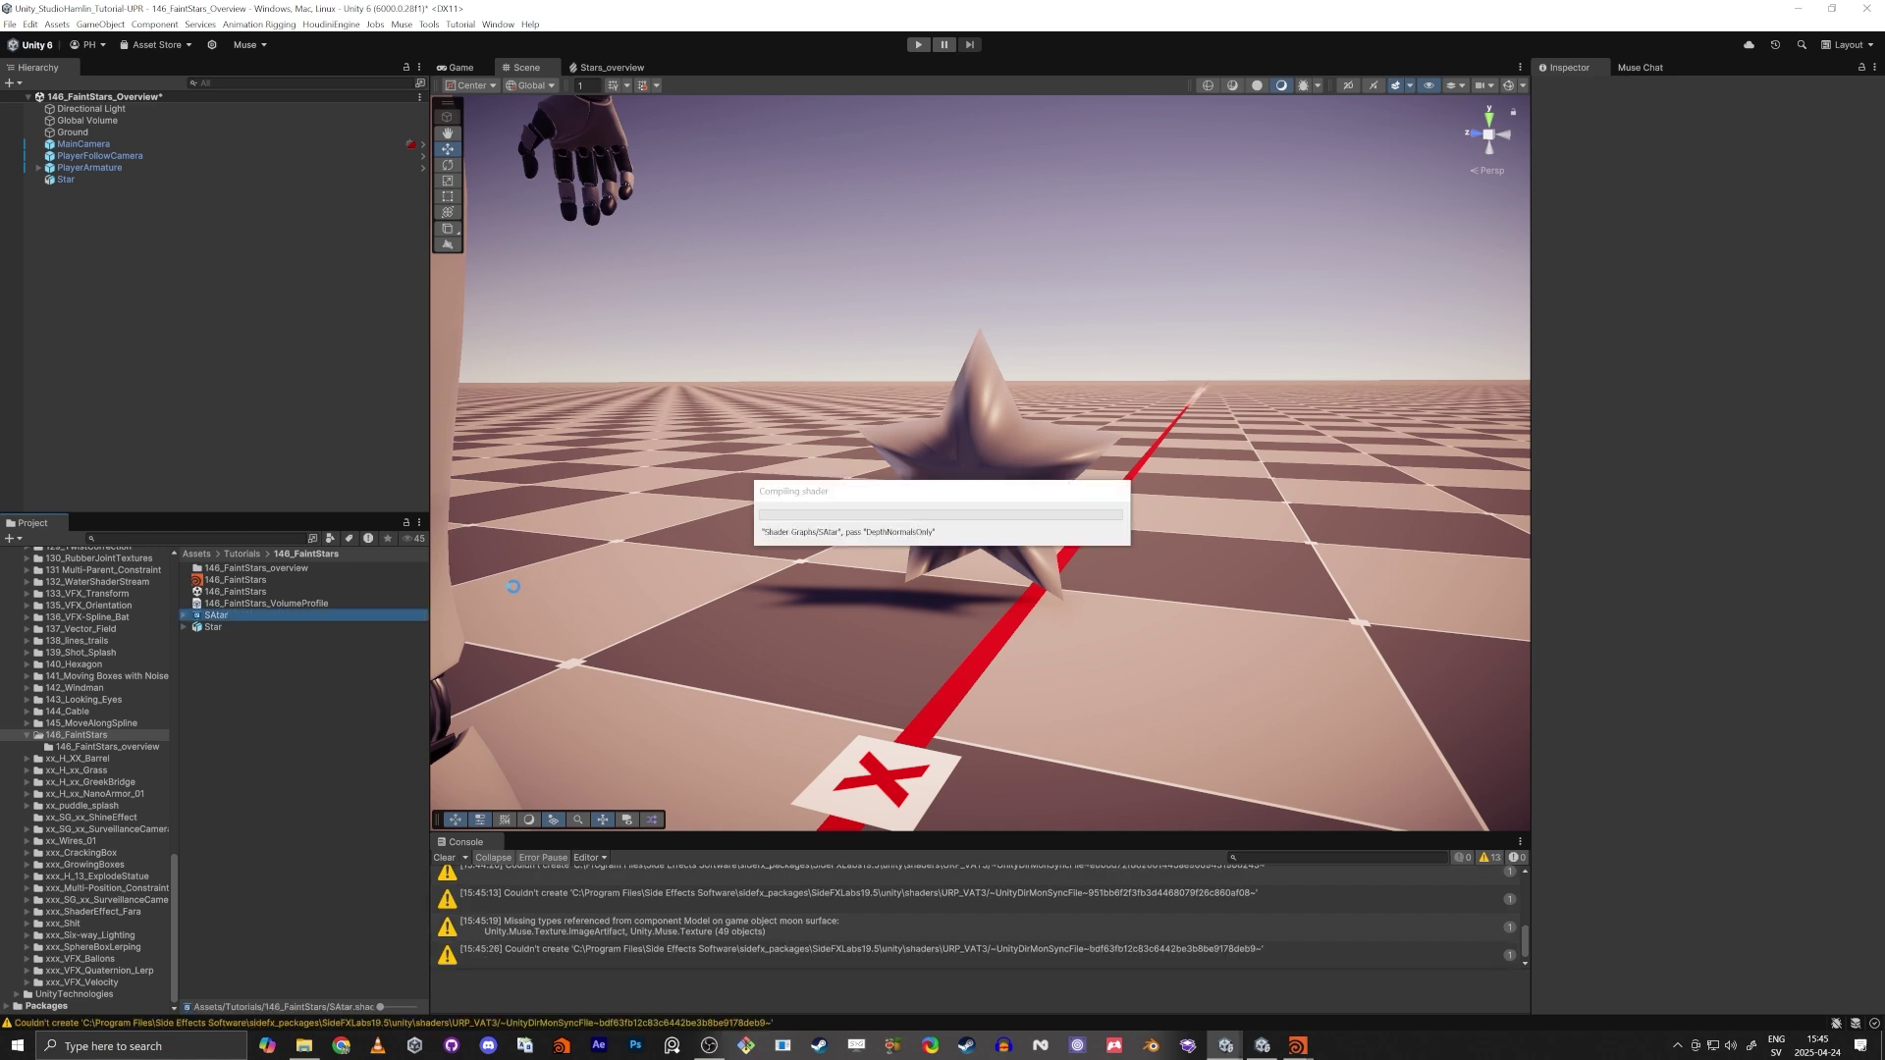
{"action": "key", "text": "F2"}
{"action": "type", "text": "Star"}
{"action": "key", "text": "Return"}
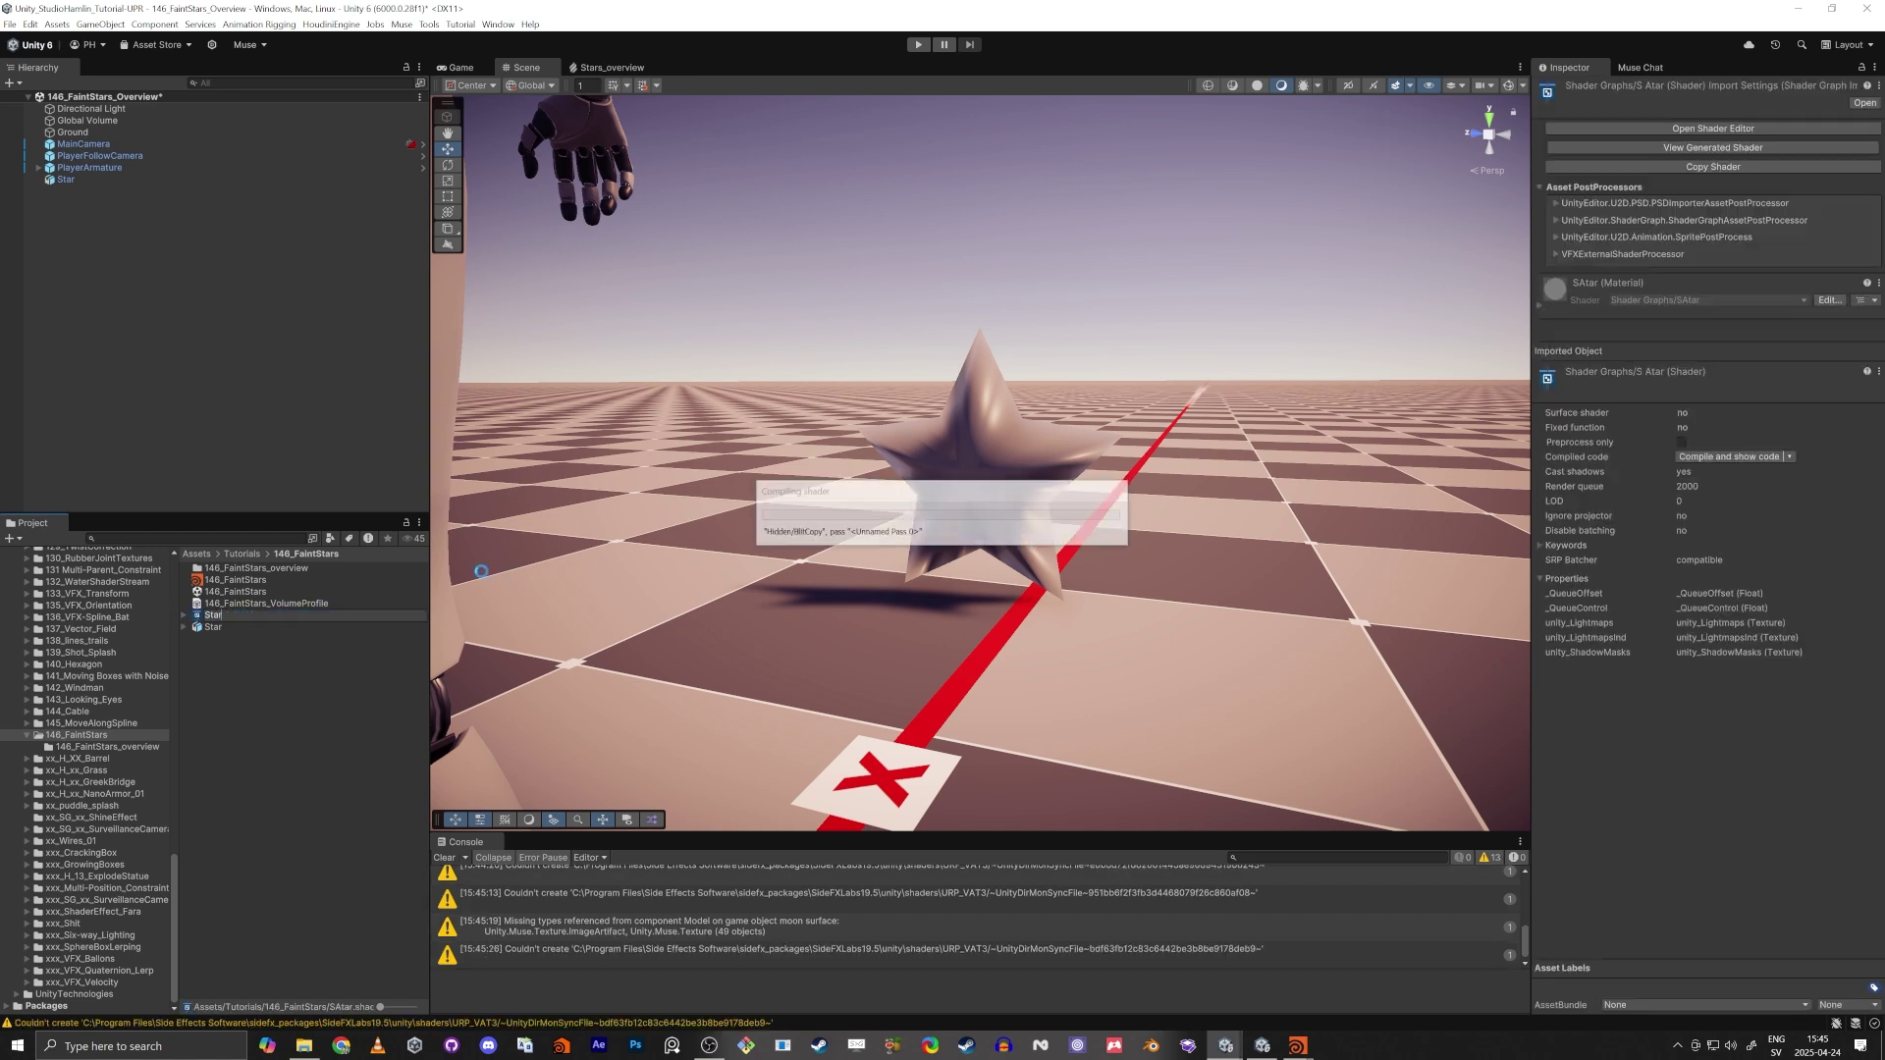
Open the Star shader graph for editing and enable Support VFX Graph in its Universal target settings.
{"action": "double_click", "coordinate": [200, 626]}
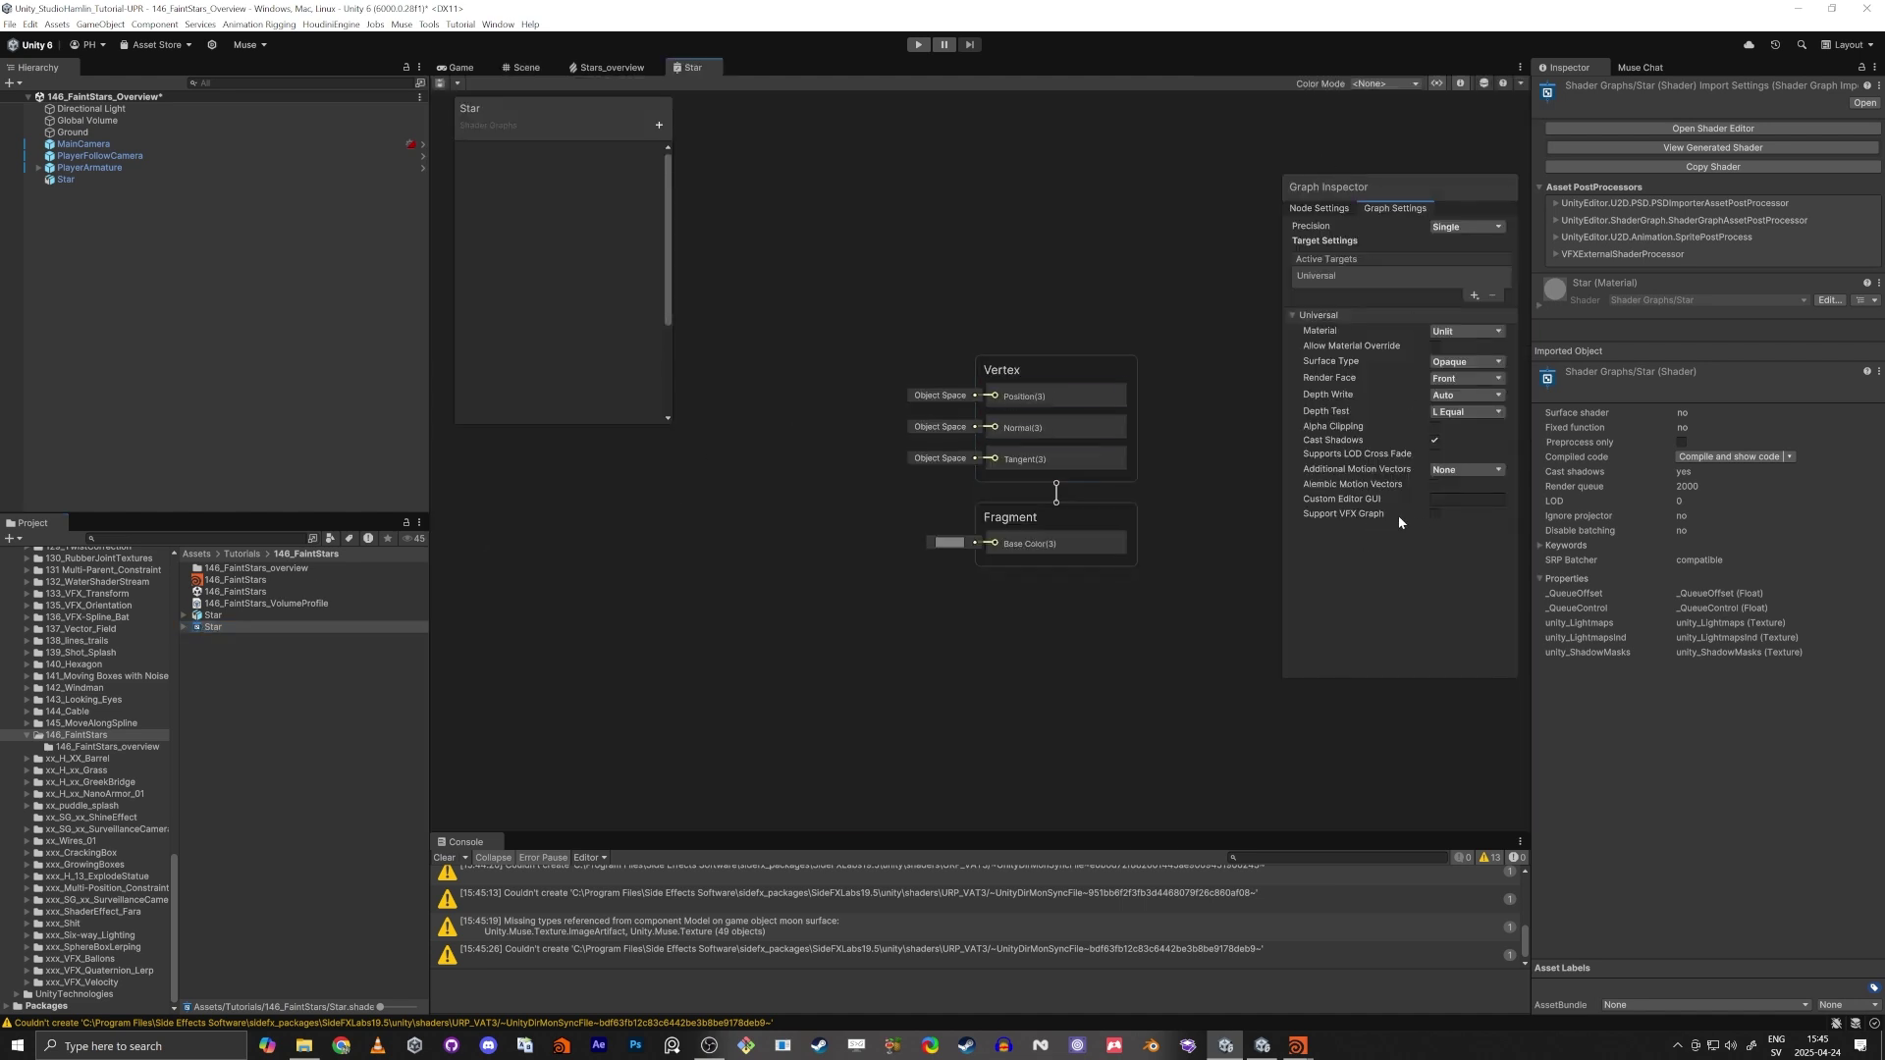
{"action": "left_click", "coordinate": [1435, 513]}
Add a Color property to the Star graph and place its node beside the Fragment block.
{"action": "left_click", "coordinate": [659, 126]}
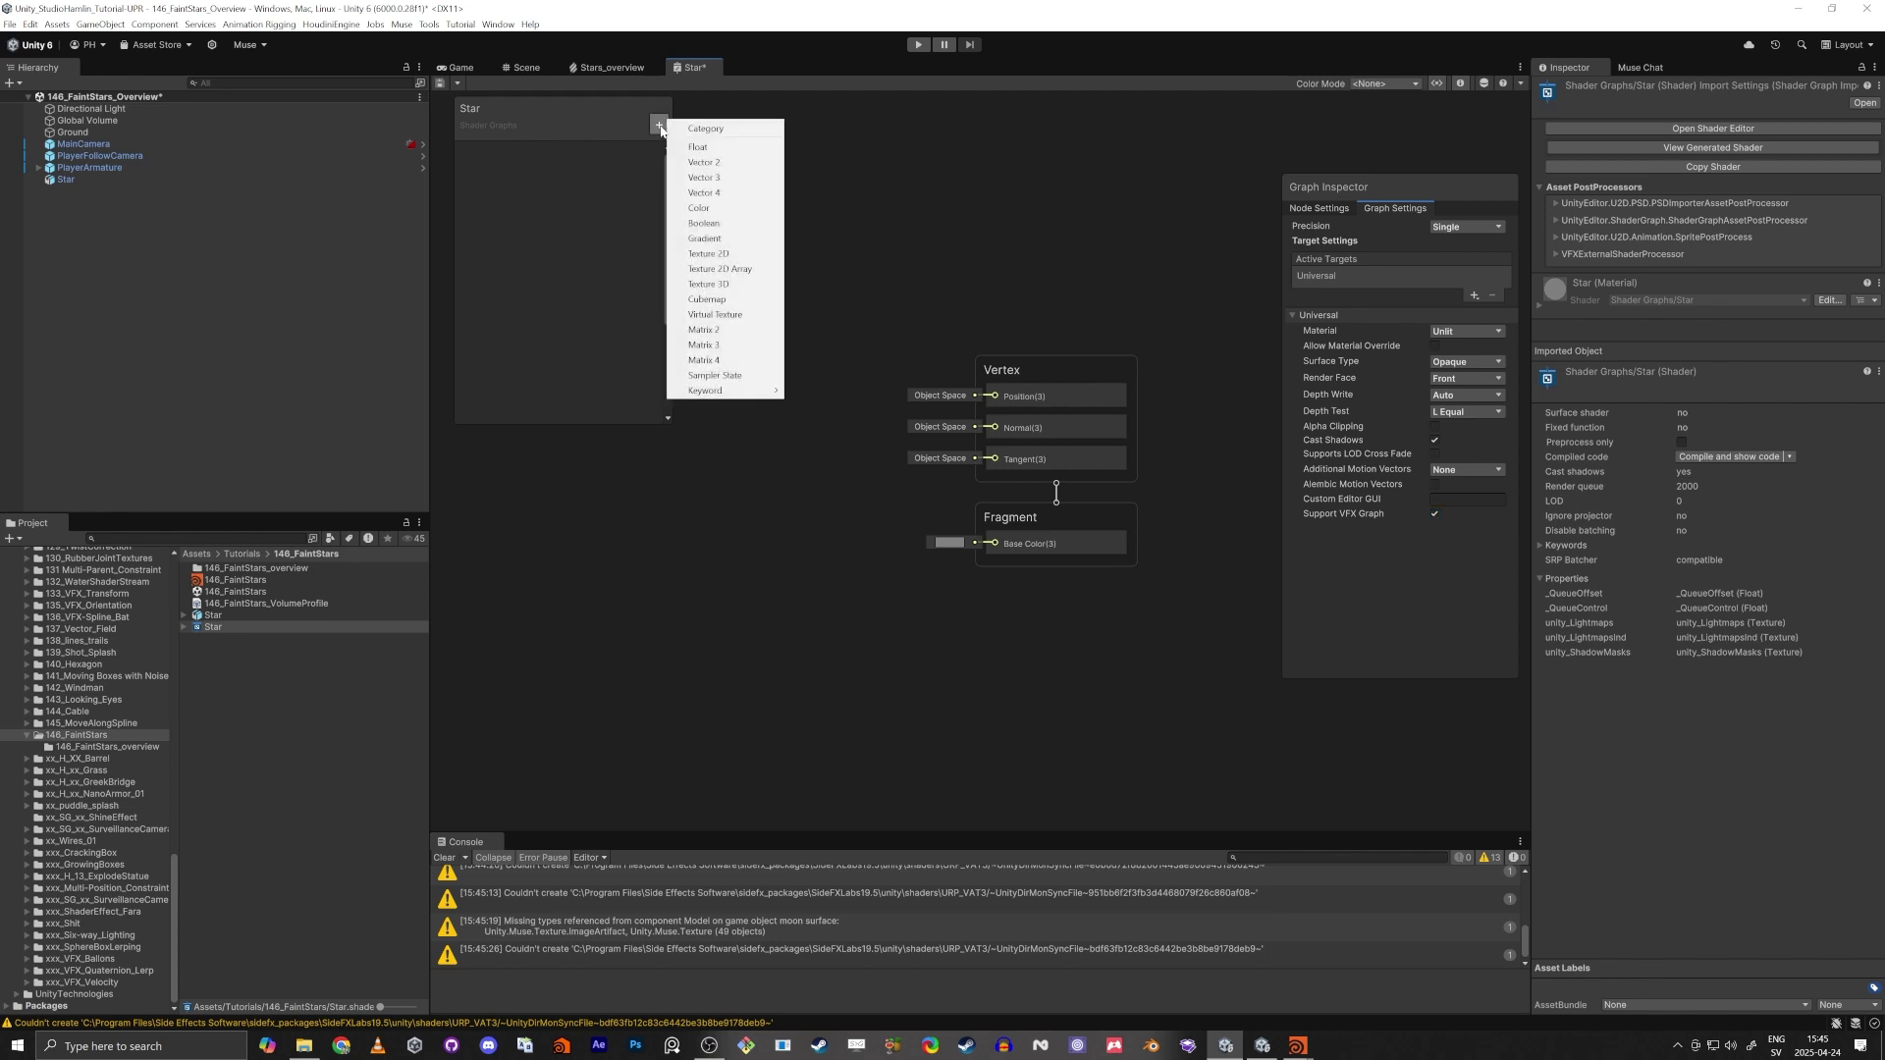
{"action": "left_click", "coordinate": [698, 208]}
{"action": "left_click_drag", "start_coordinate": [628, 424], "coordinate": [778, 533]}
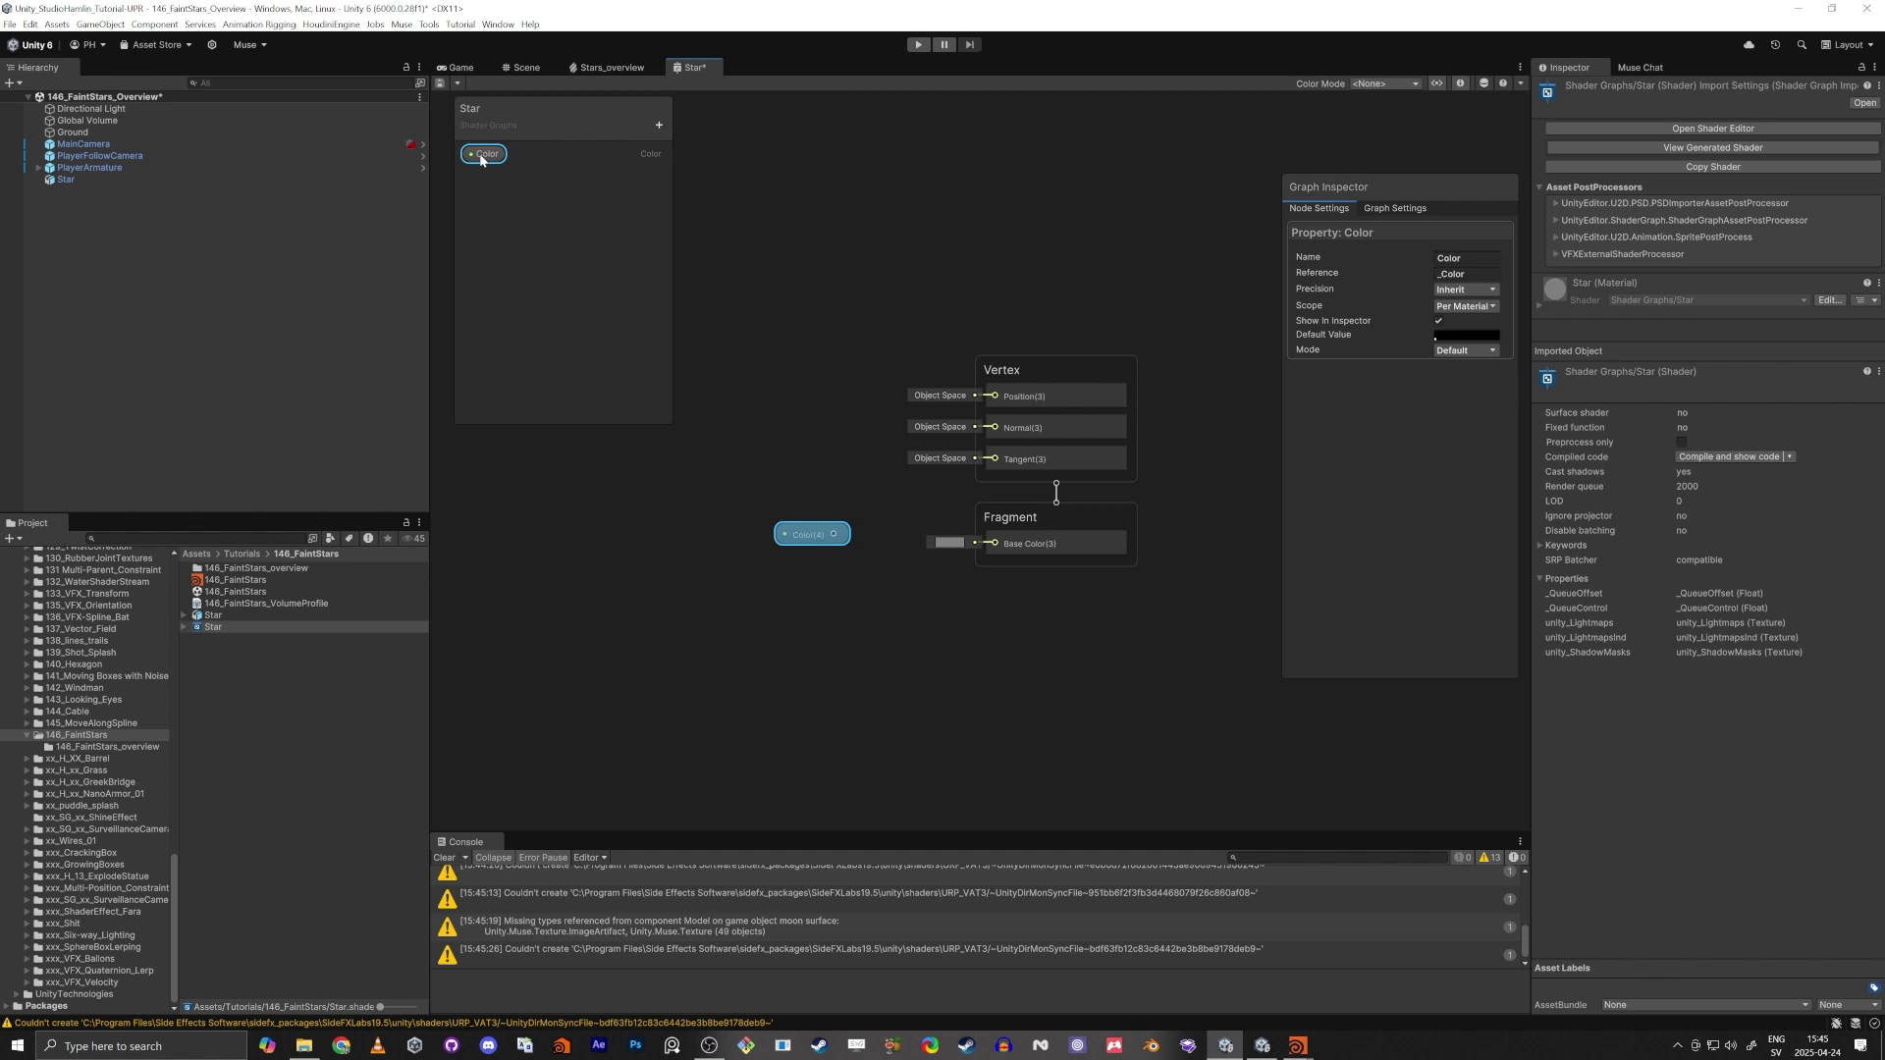
Set the Color property's mode to HDR and connect its node to the Fragment block's Base Color.
{"action": "left_click", "coordinate": [1477, 336]}
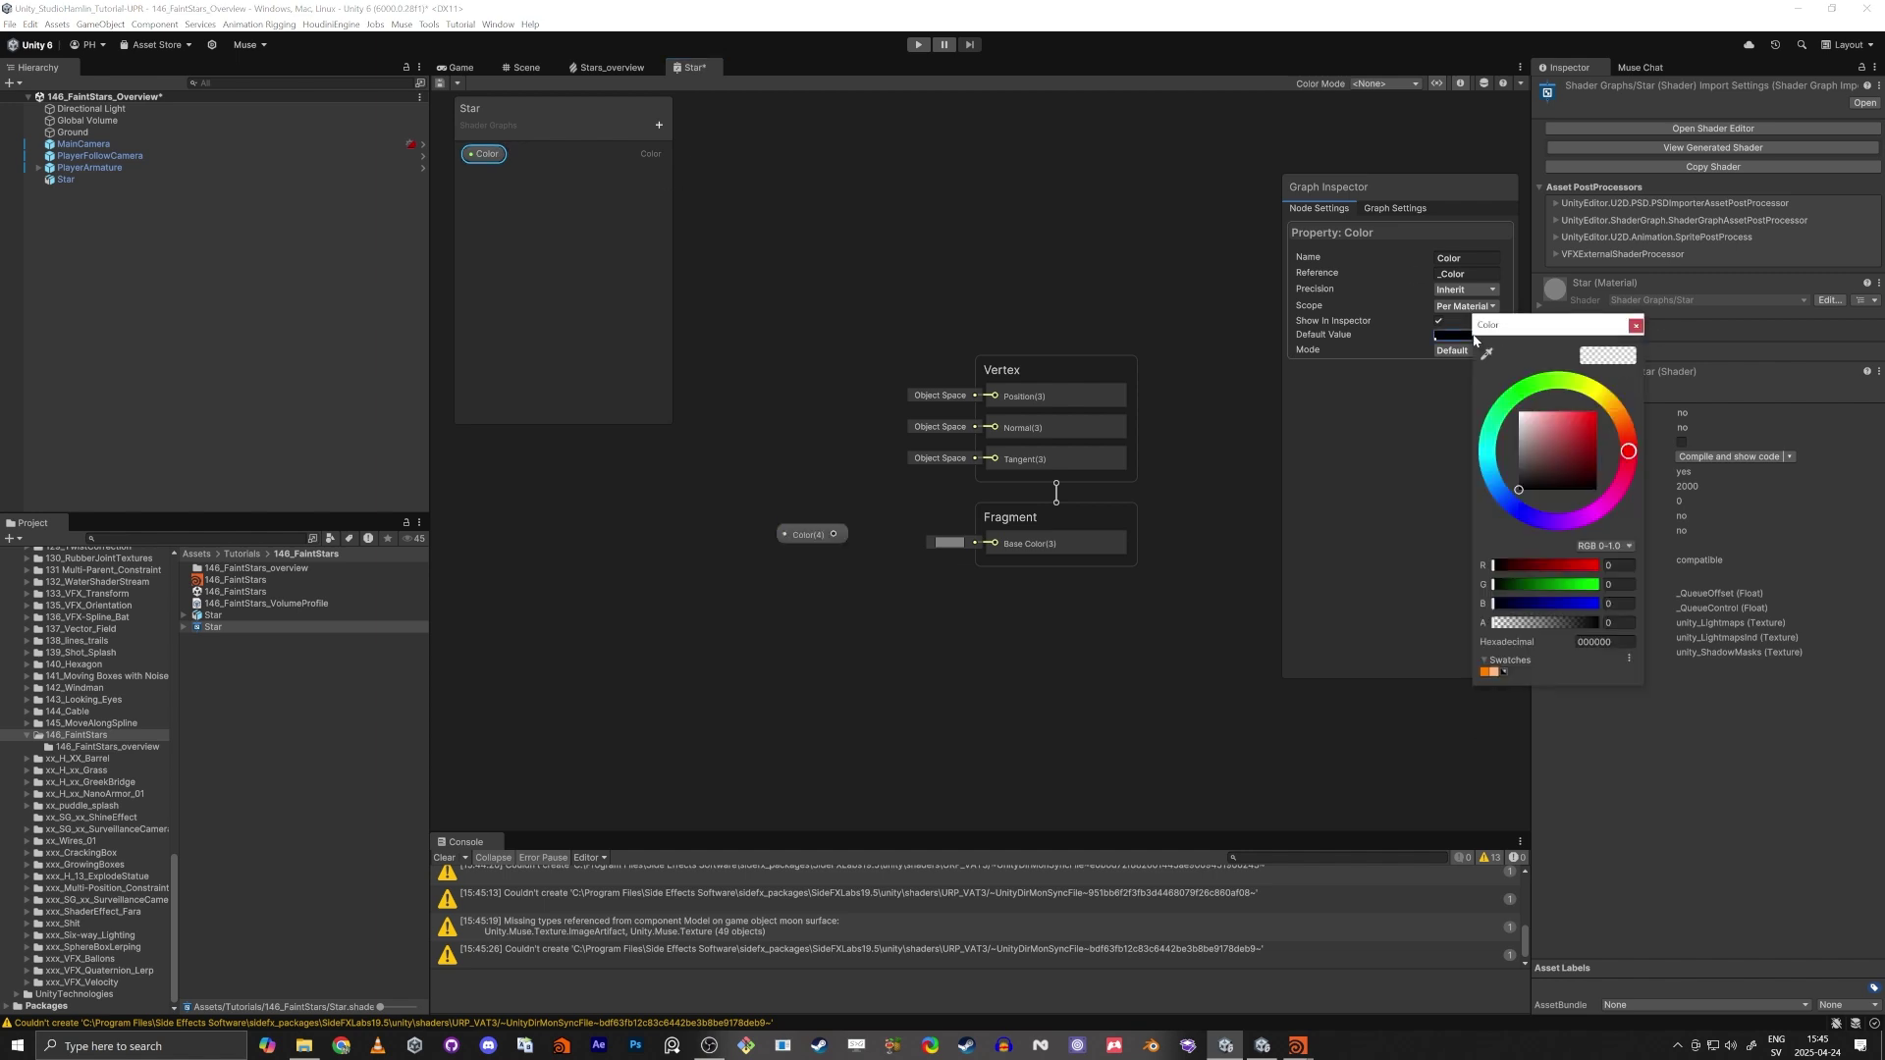
{"action": "left_click", "coordinate": [1399, 443]}
{"action": "left_click", "coordinate": [1462, 351]}
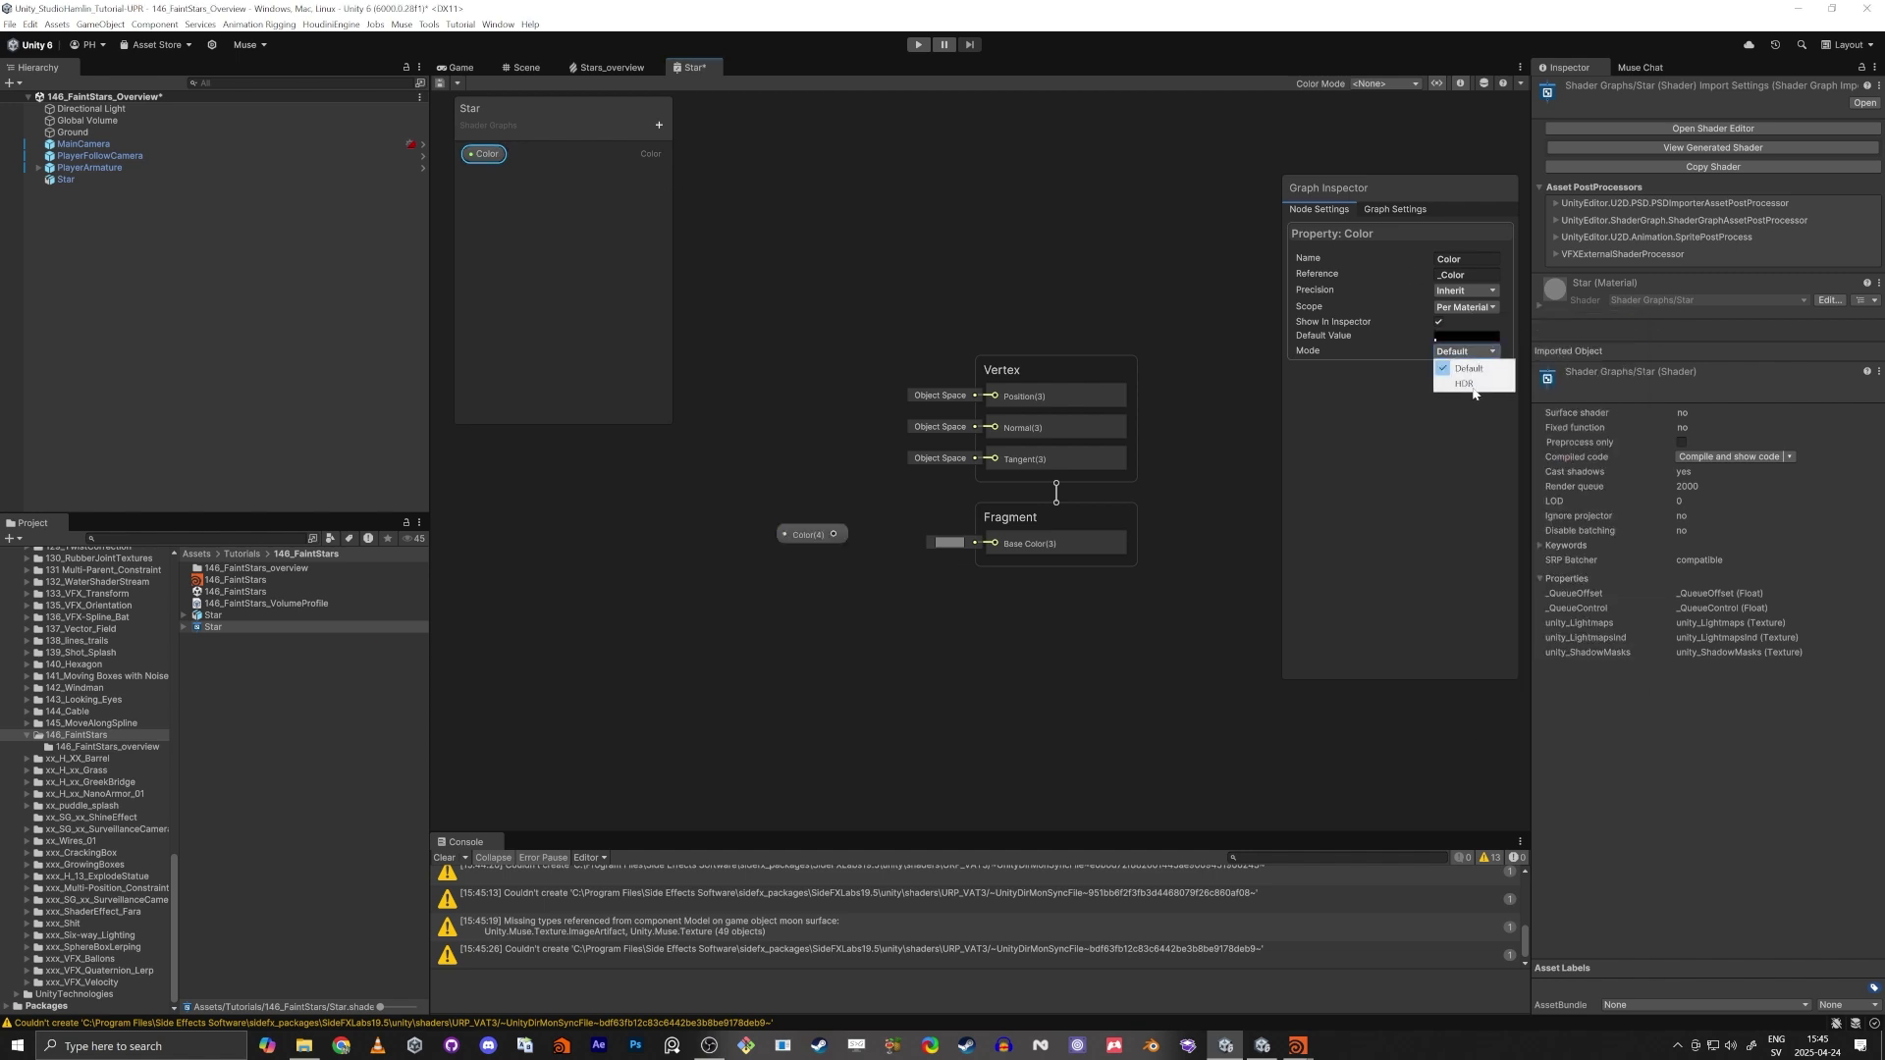
{"action": "left_click", "coordinate": [1469, 384]}
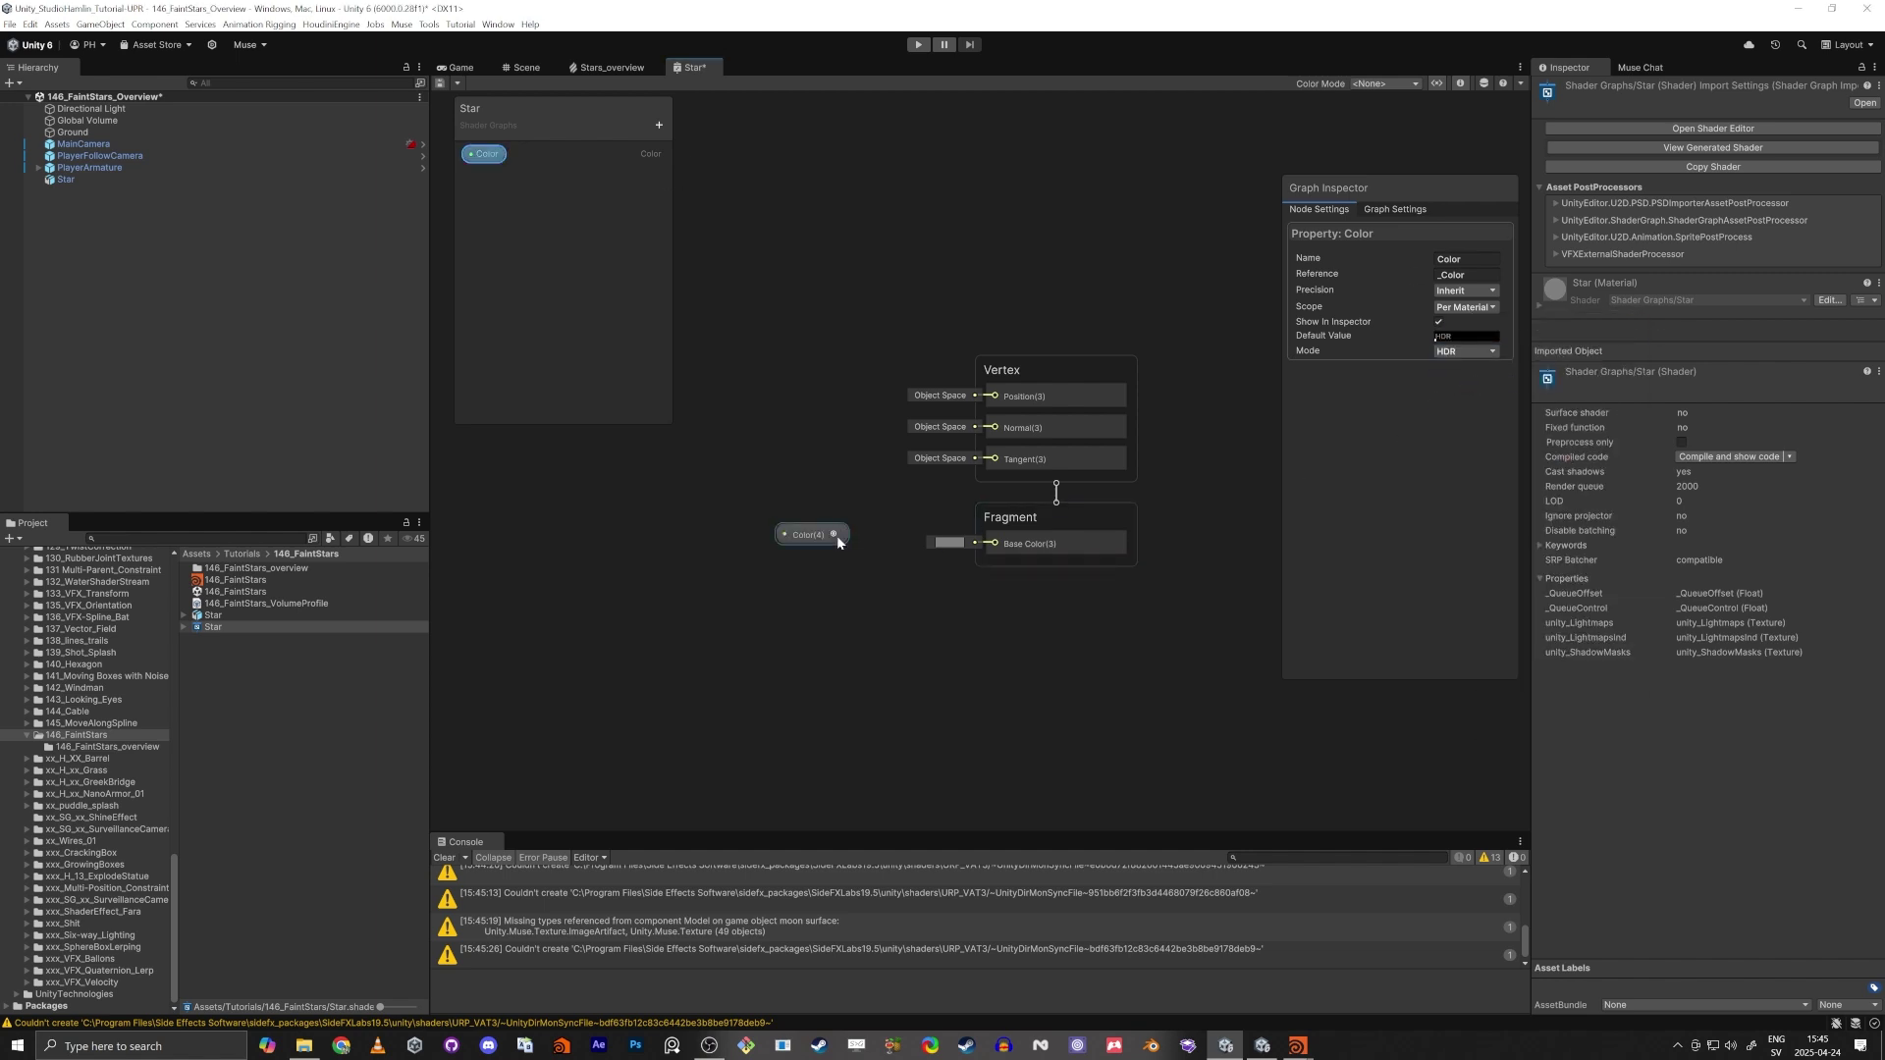
{"action": "left_click_drag", "start_coordinate": [834, 534], "coordinate": [988, 546]}
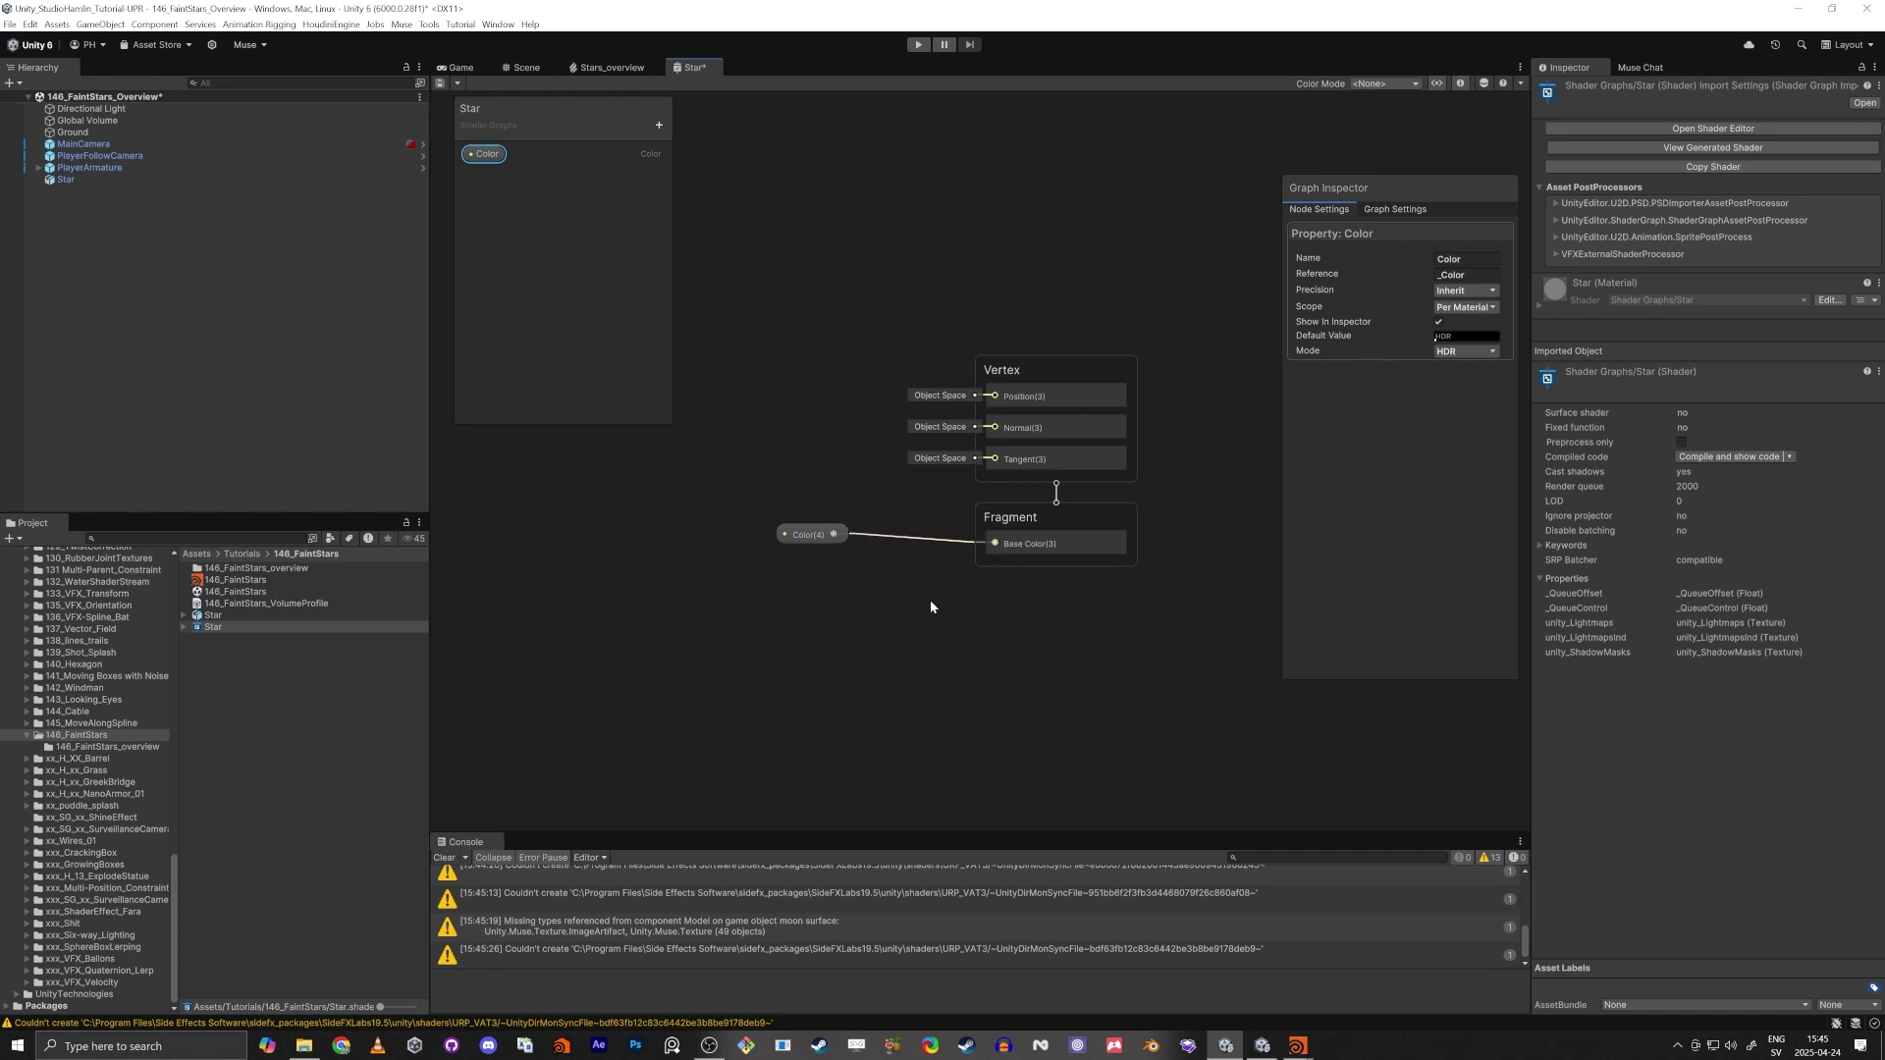
{"action": "middle_click_drag", "start_coordinate": [930, 602], "coordinate": [961, 604]}
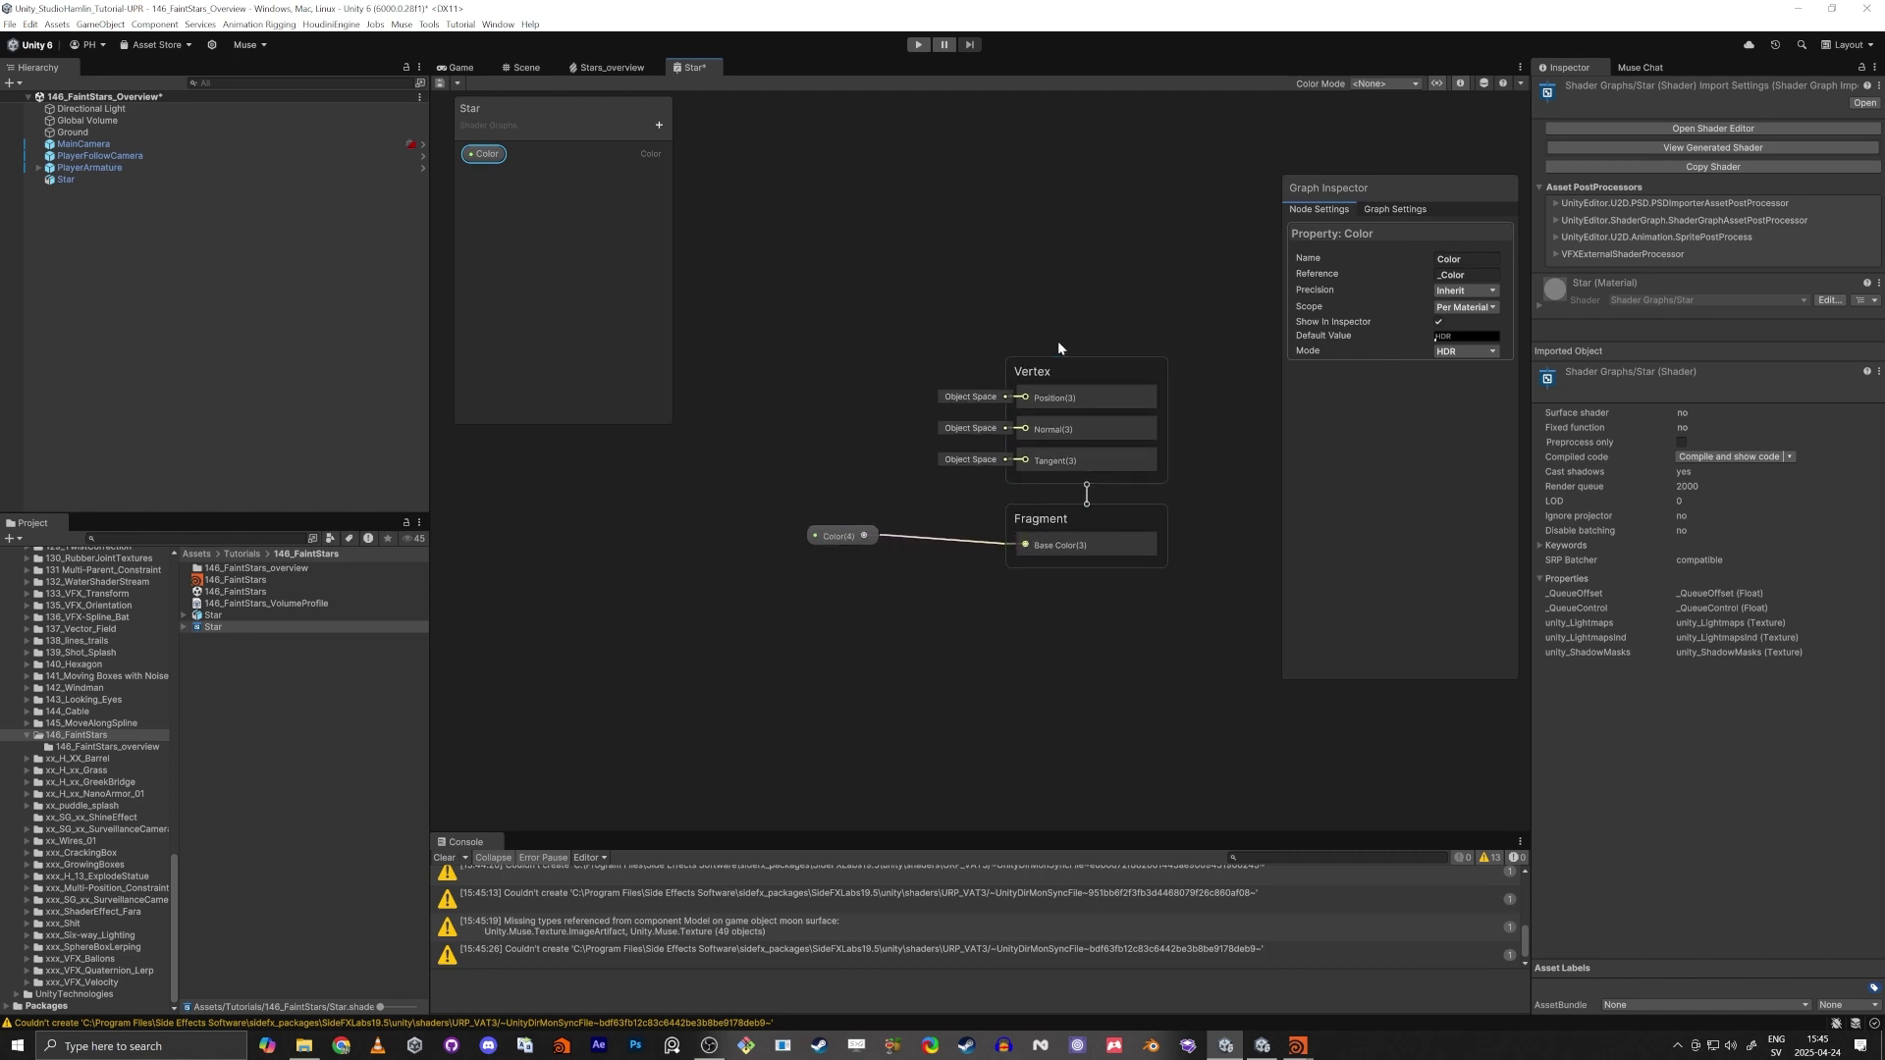
Change the Star graph's Universal material type to Lit.
{"action": "left_click", "coordinate": [1394, 209]}
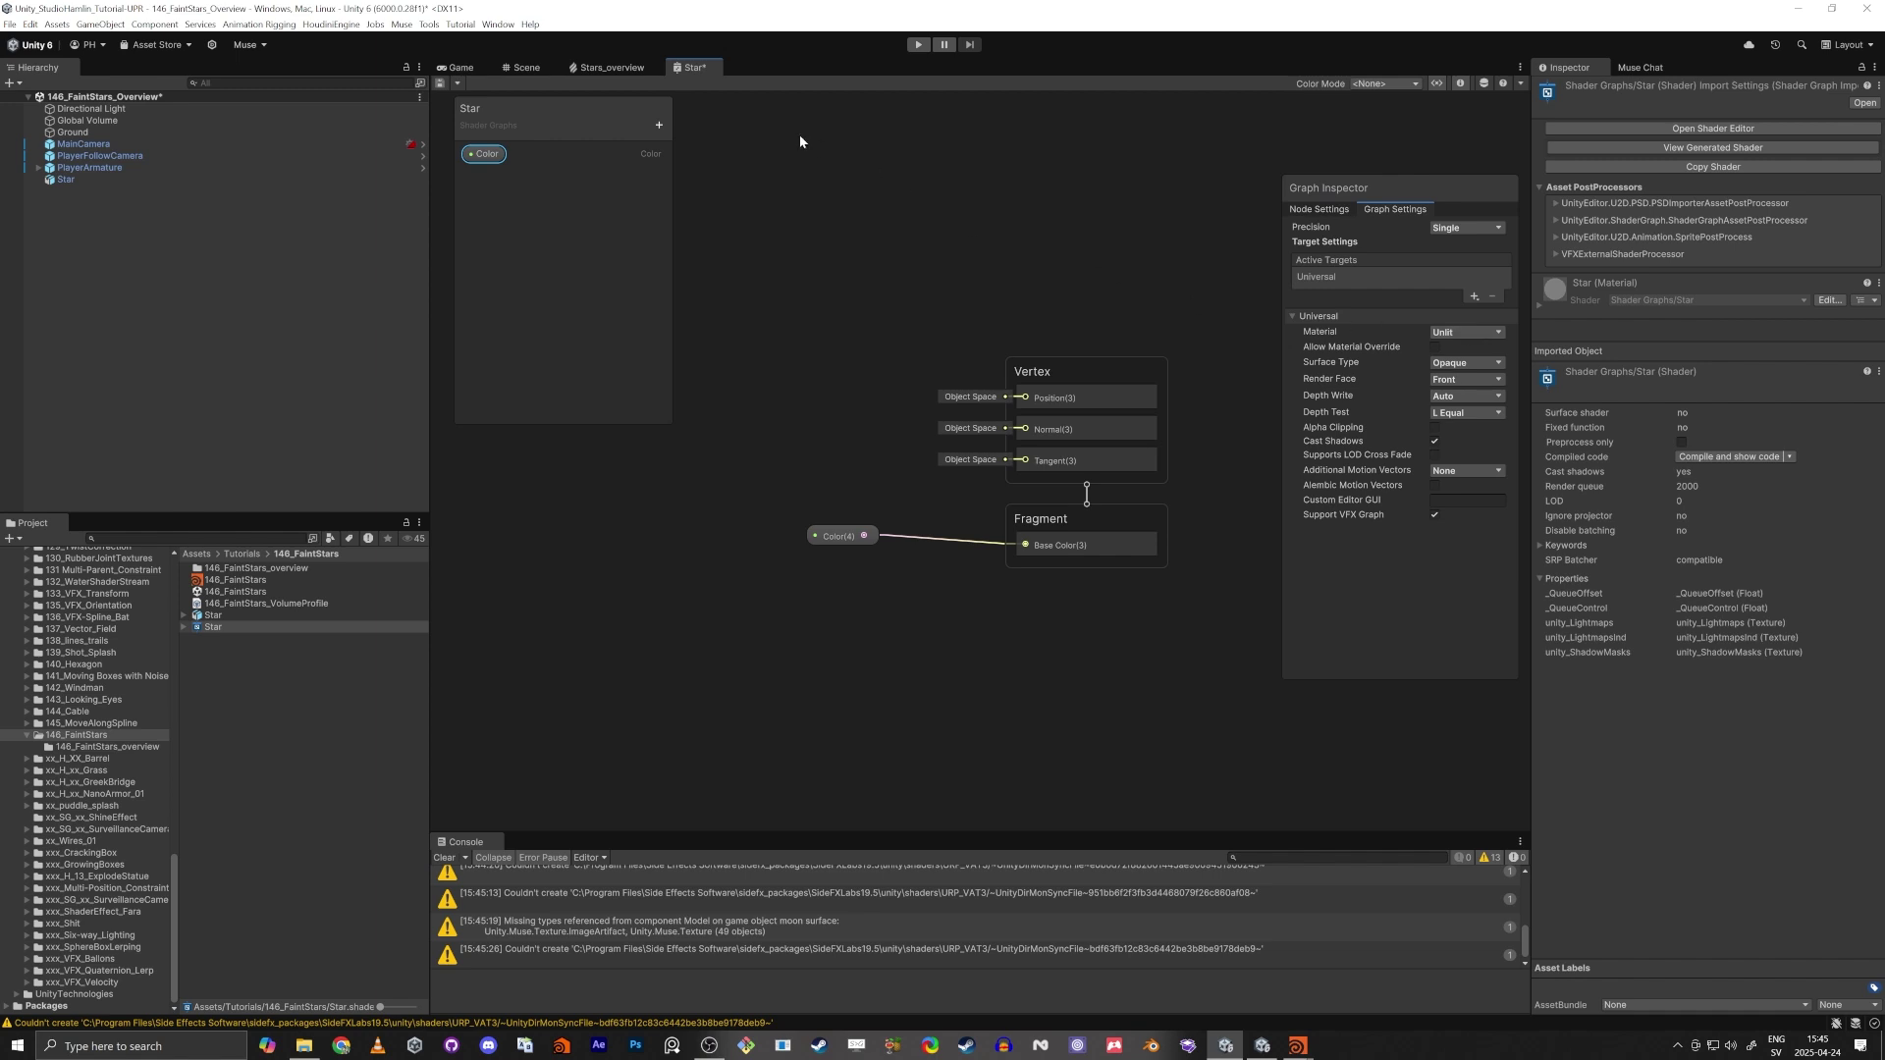
{"action": "left_click", "coordinate": [883, 261]}
{"action": "right_click", "coordinate": [700, 68]}
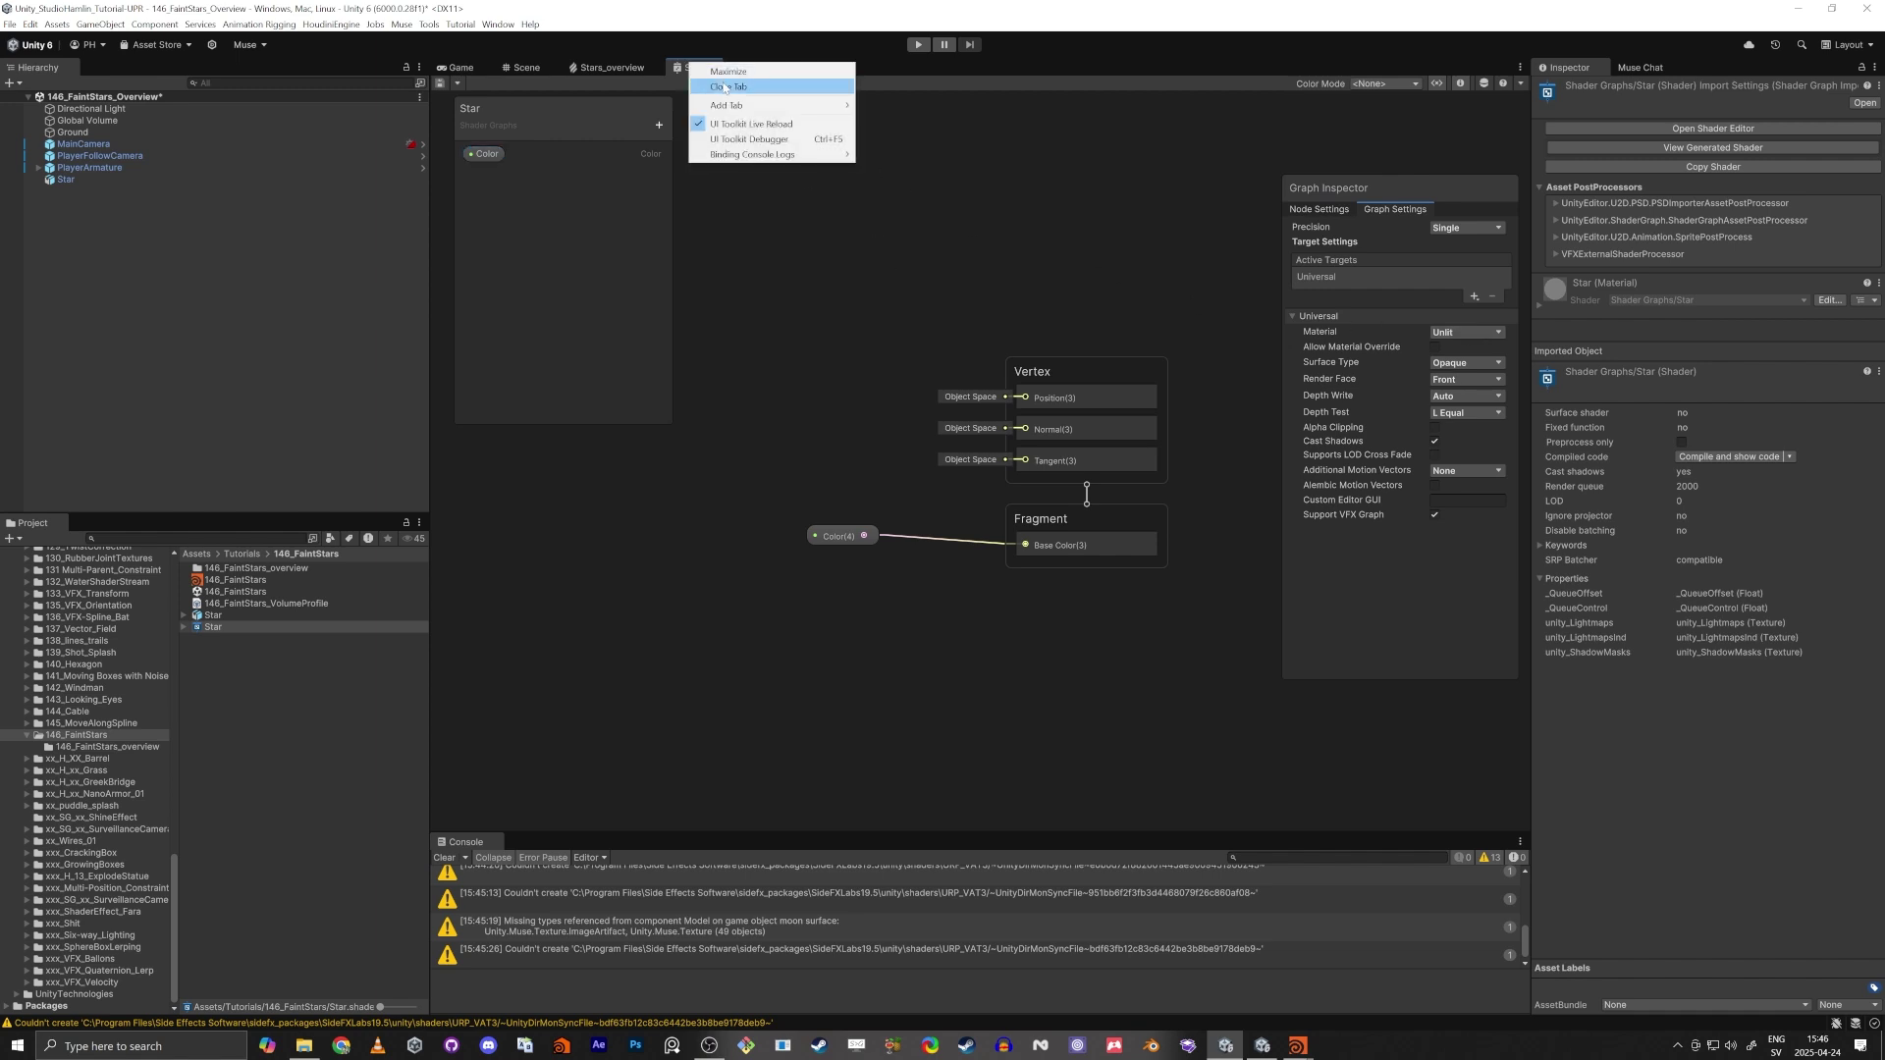
{"action": "left_click", "coordinate": [1405, 331]}
{"action": "left_click", "coordinate": [1456, 339]}
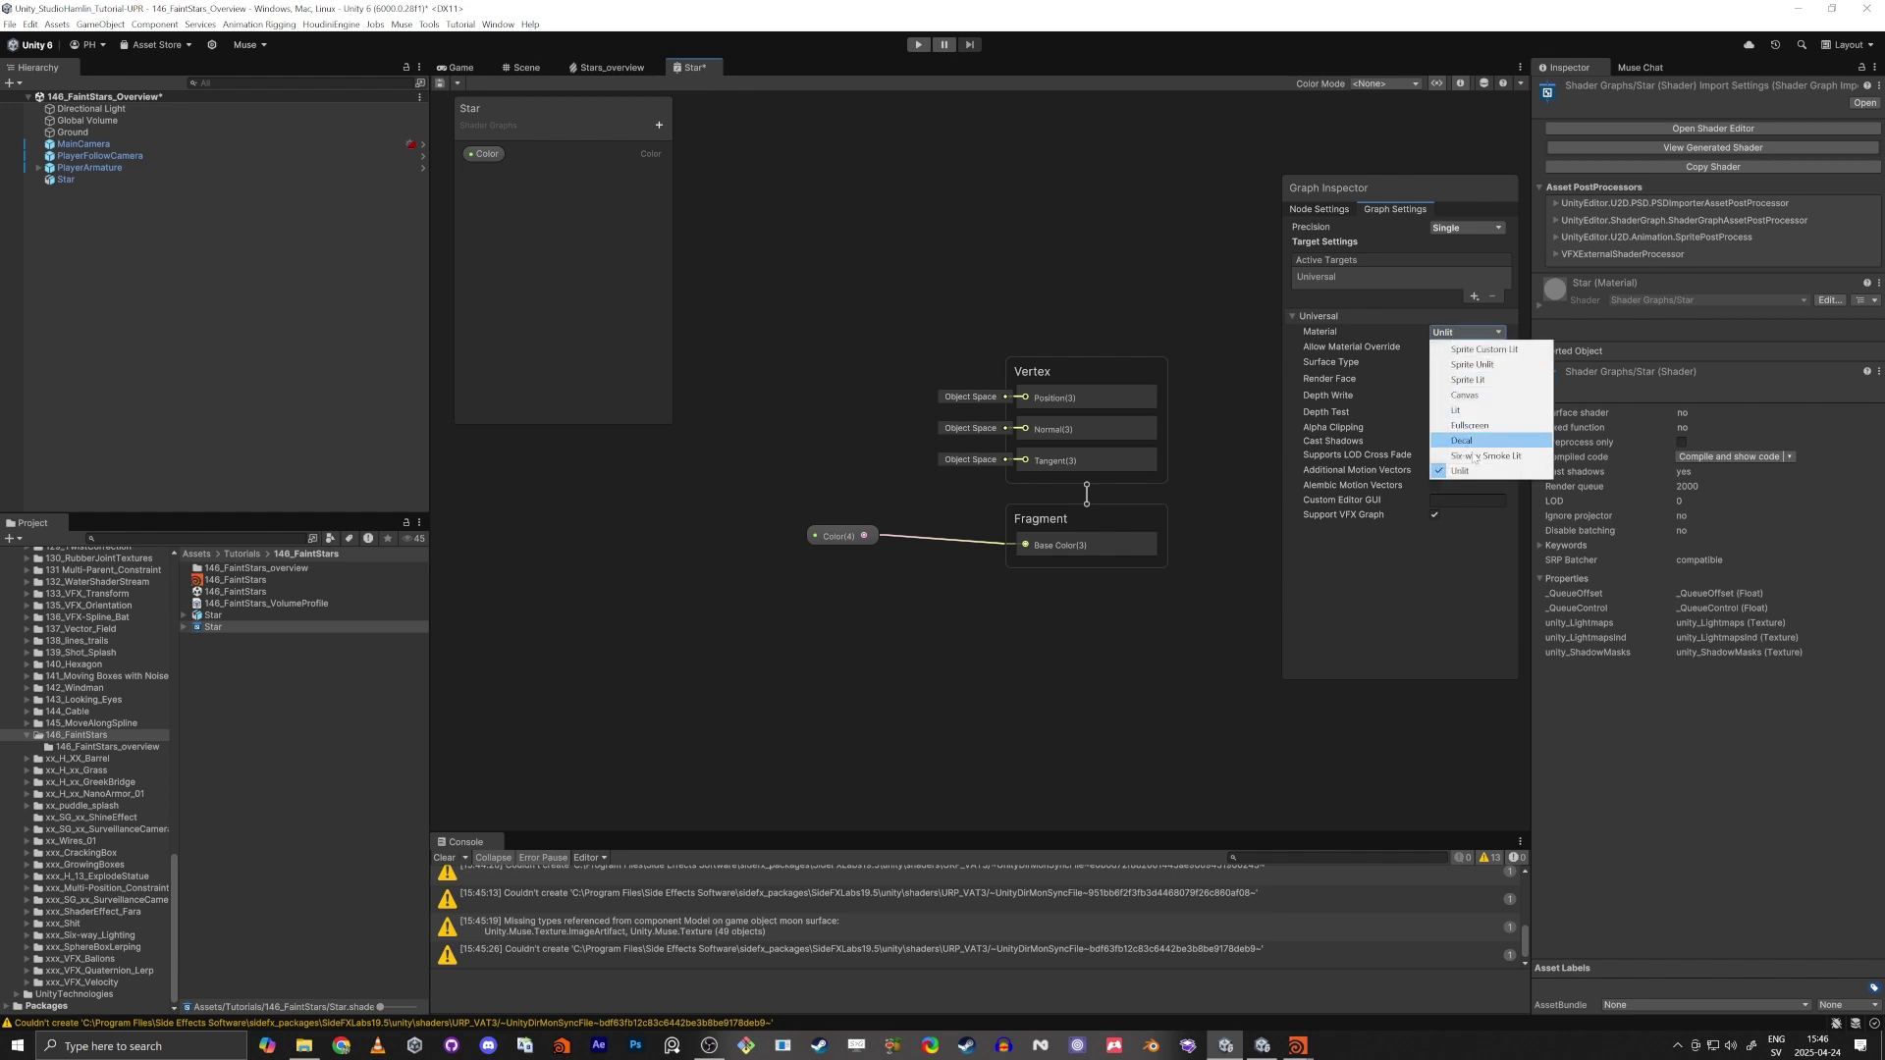
{"action": "left_click", "coordinate": [1474, 408]}
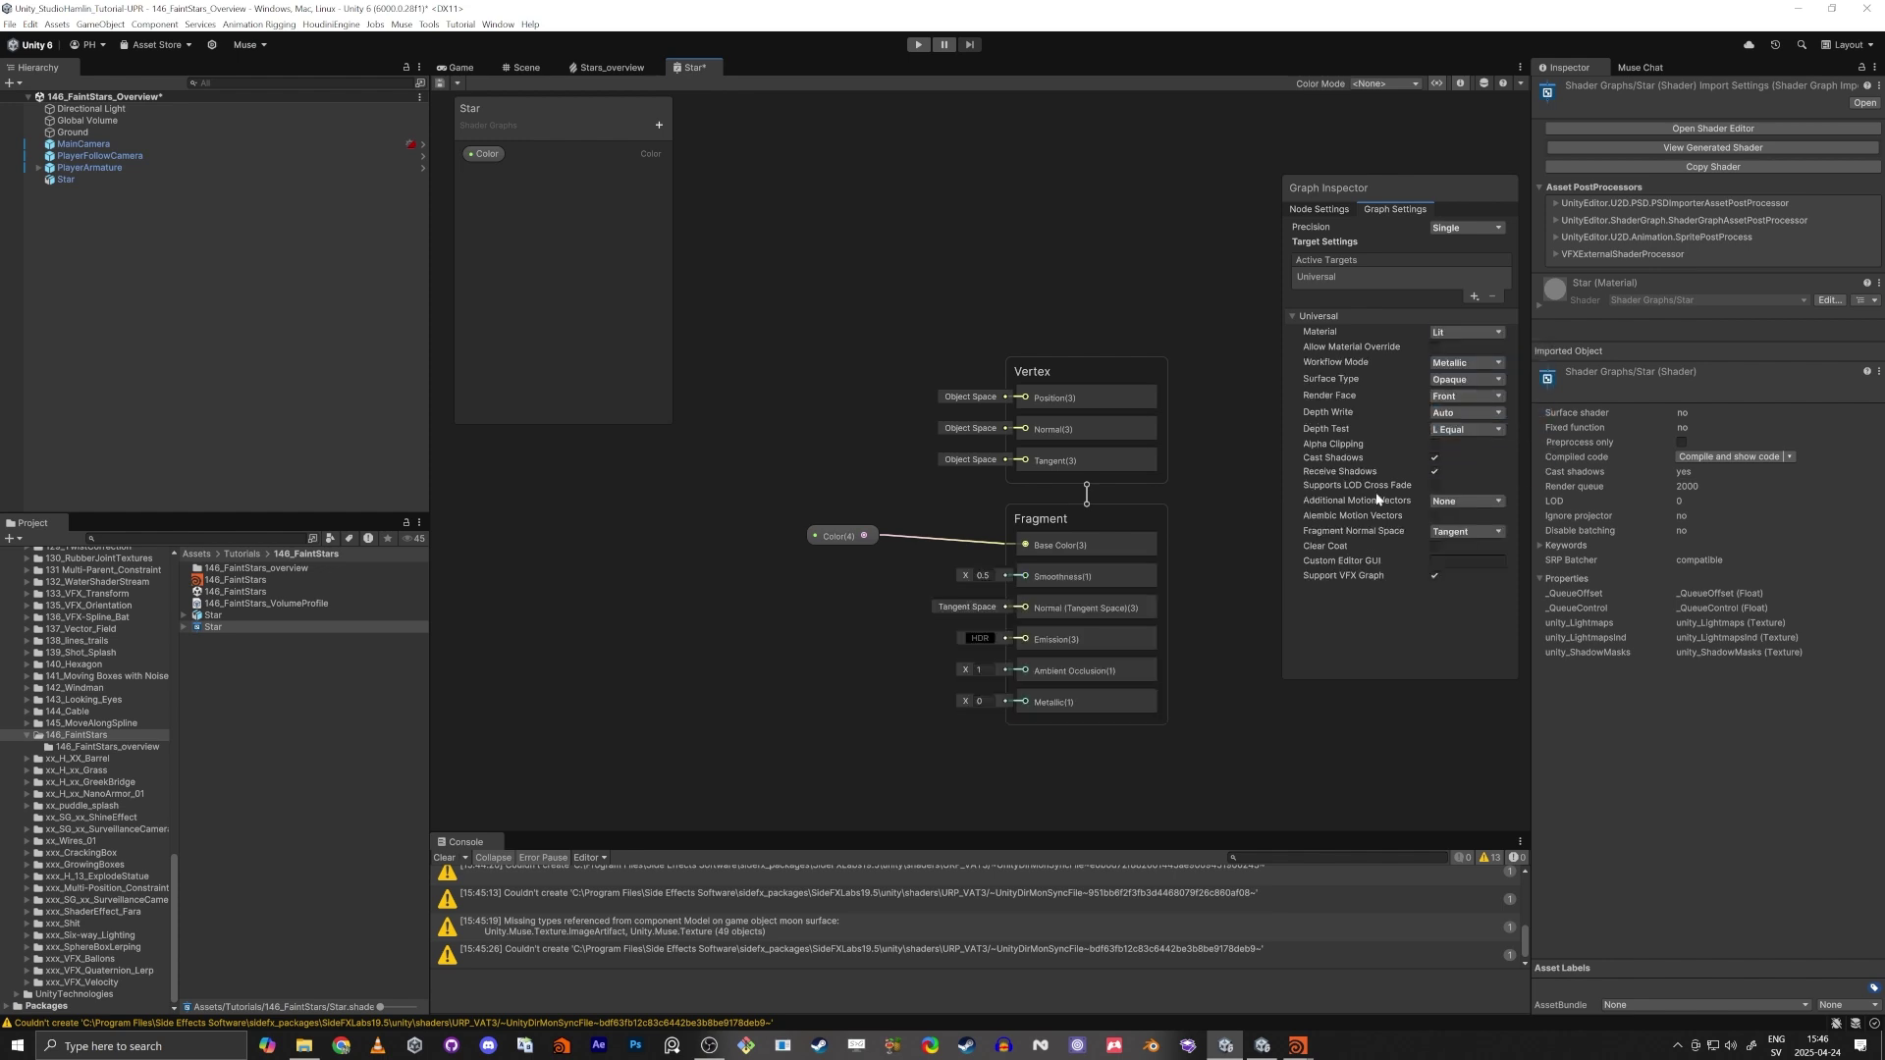
Align the Color node with Base Color and set its default value to yellow with an HDR intensity of about 2.3.
{"action": "left_click_drag", "start_coordinate": [830, 537], "coordinate": [859, 546]}
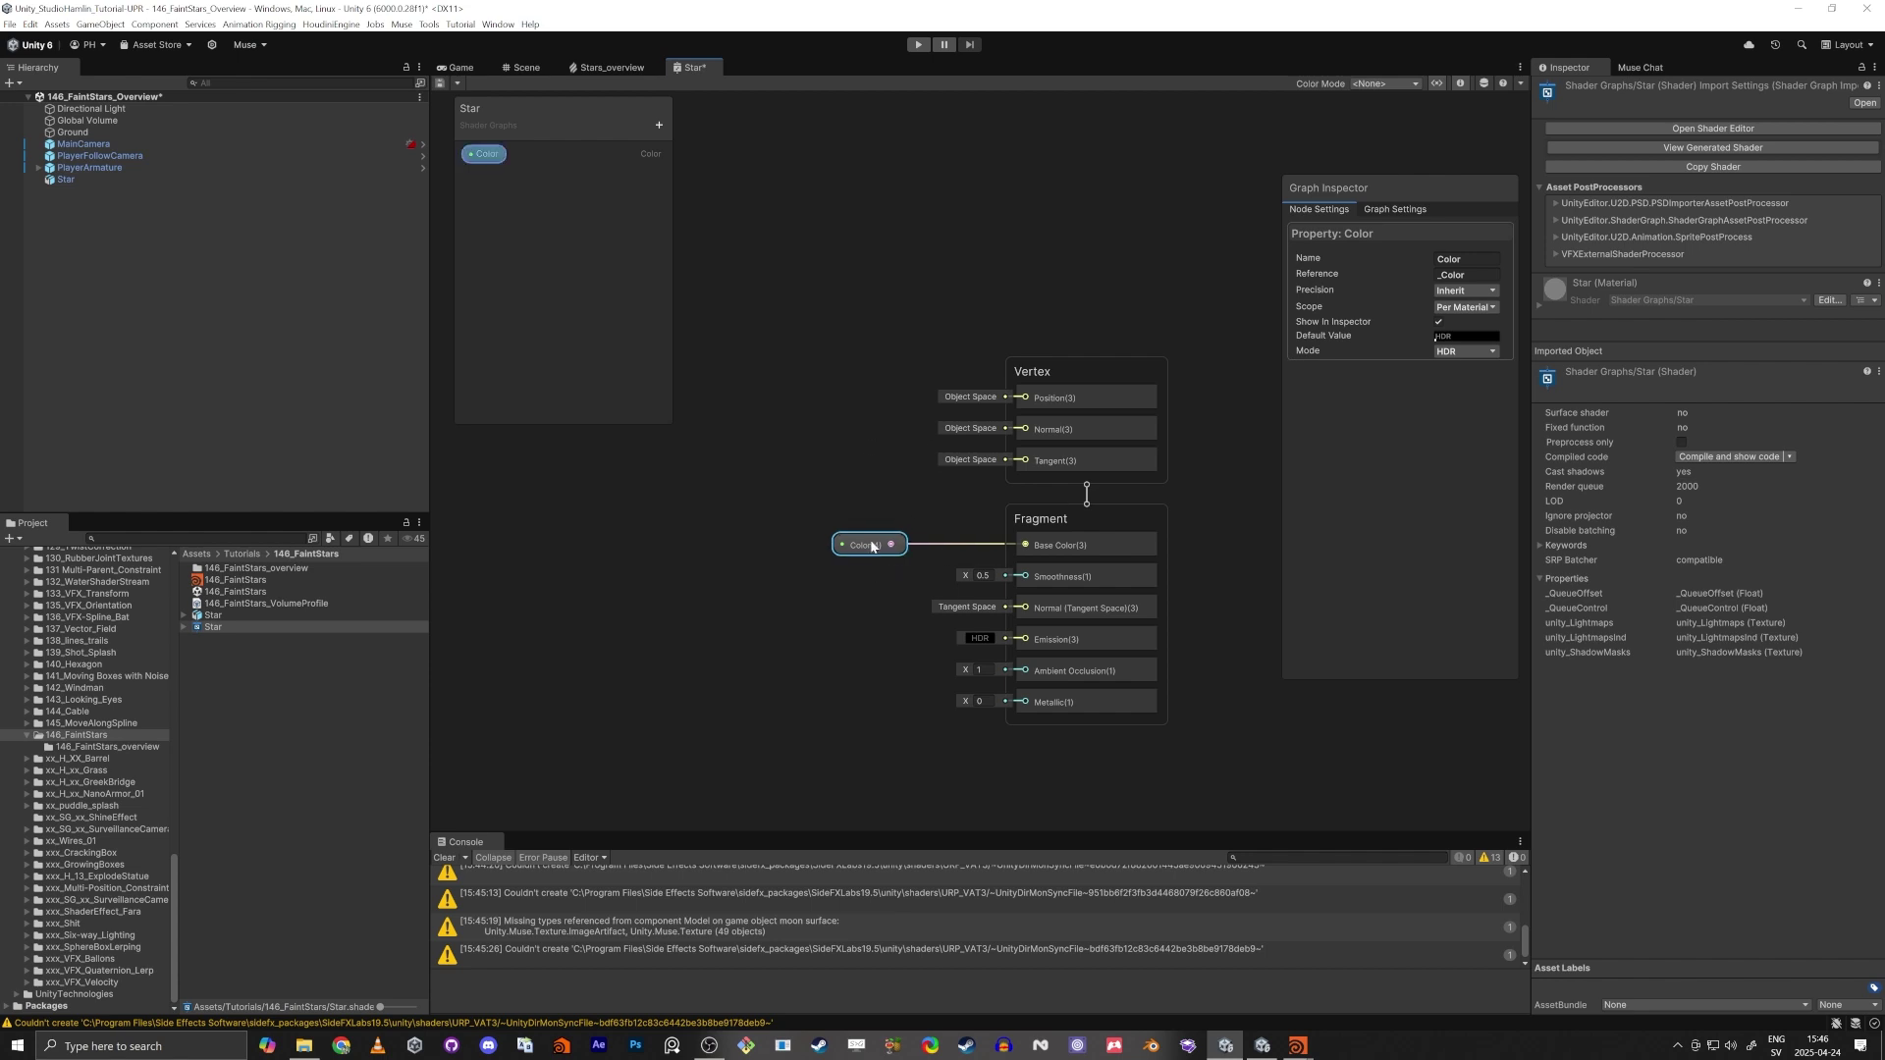
{"action": "left_click_drag", "start_coordinate": [861, 546], "coordinate": [856, 545]}
{"action": "left_click", "coordinate": [1481, 336]}
{"action": "left_click", "coordinate": [1627, 406]}
{"action": "left_click_drag", "start_coordinate": [1594, 423], "coordinate": [1613, 410]}
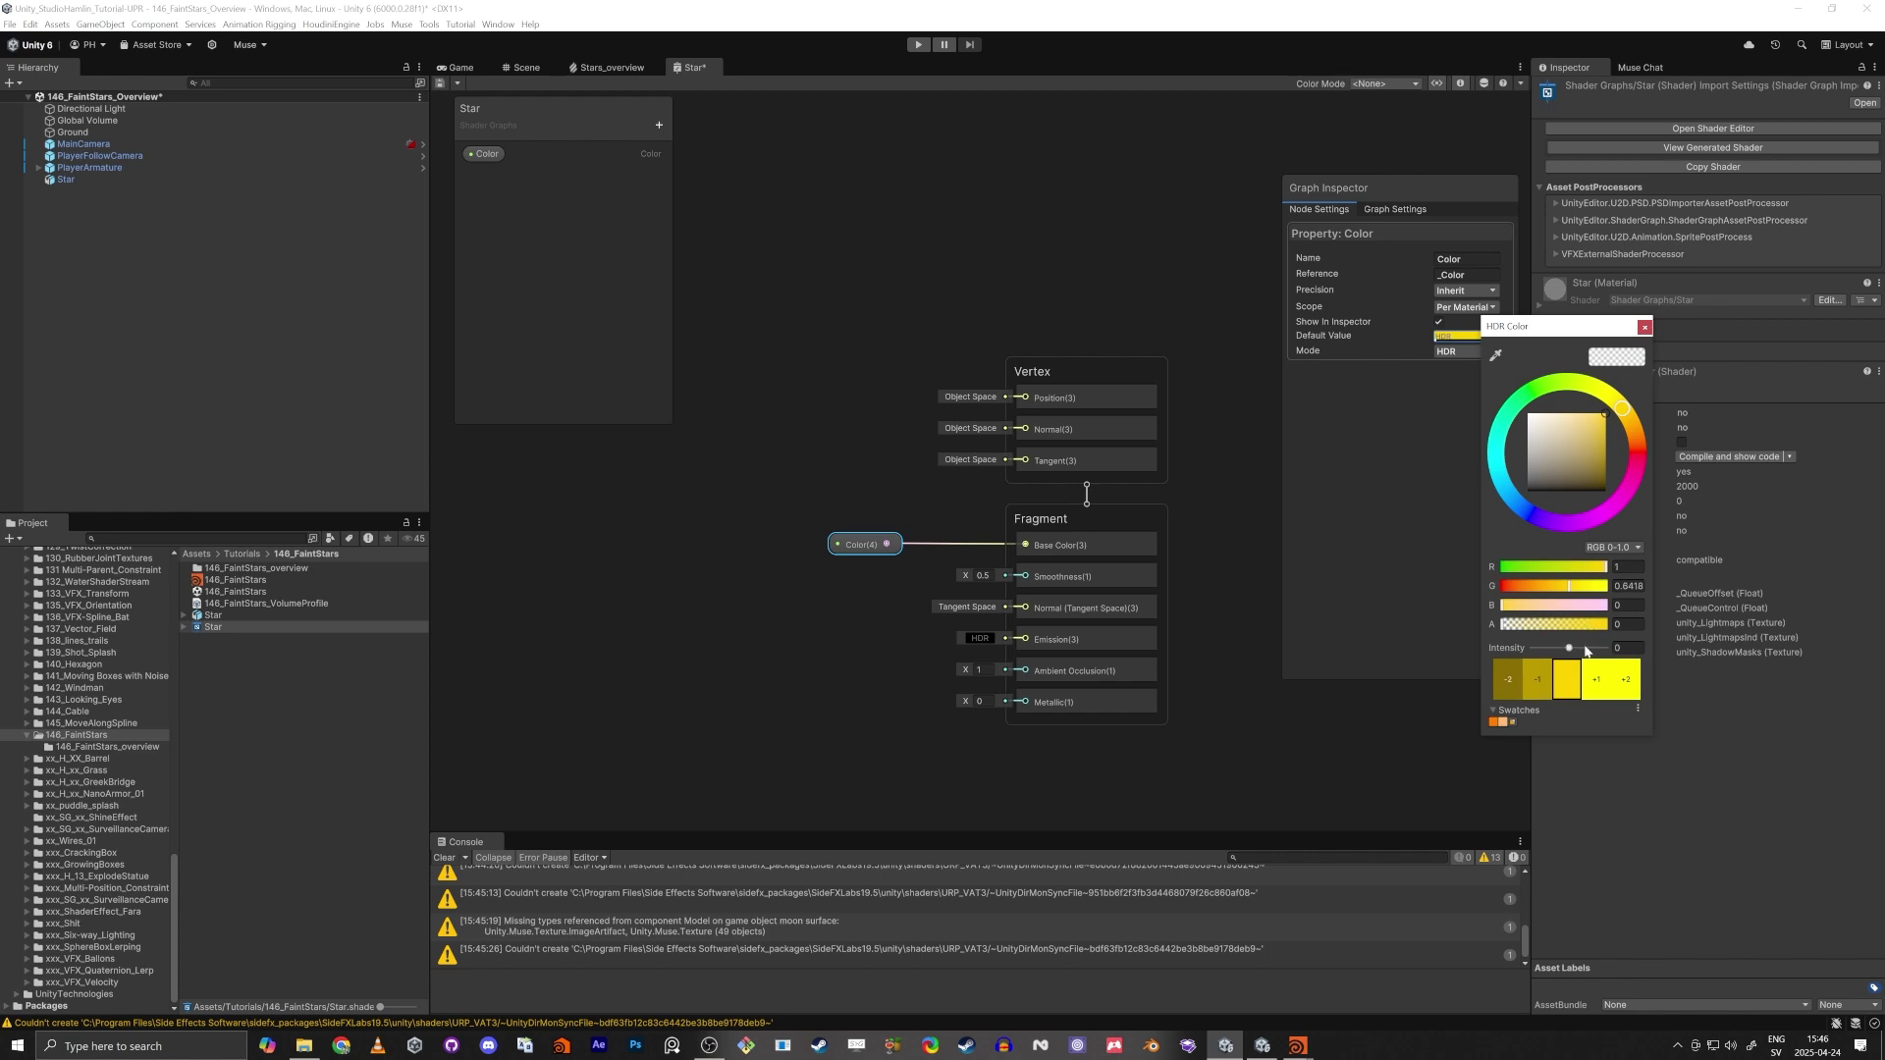
{"action": "left_click_drag", "start_coordinate": [1573, 652], "coordinate": [1579, 652]}
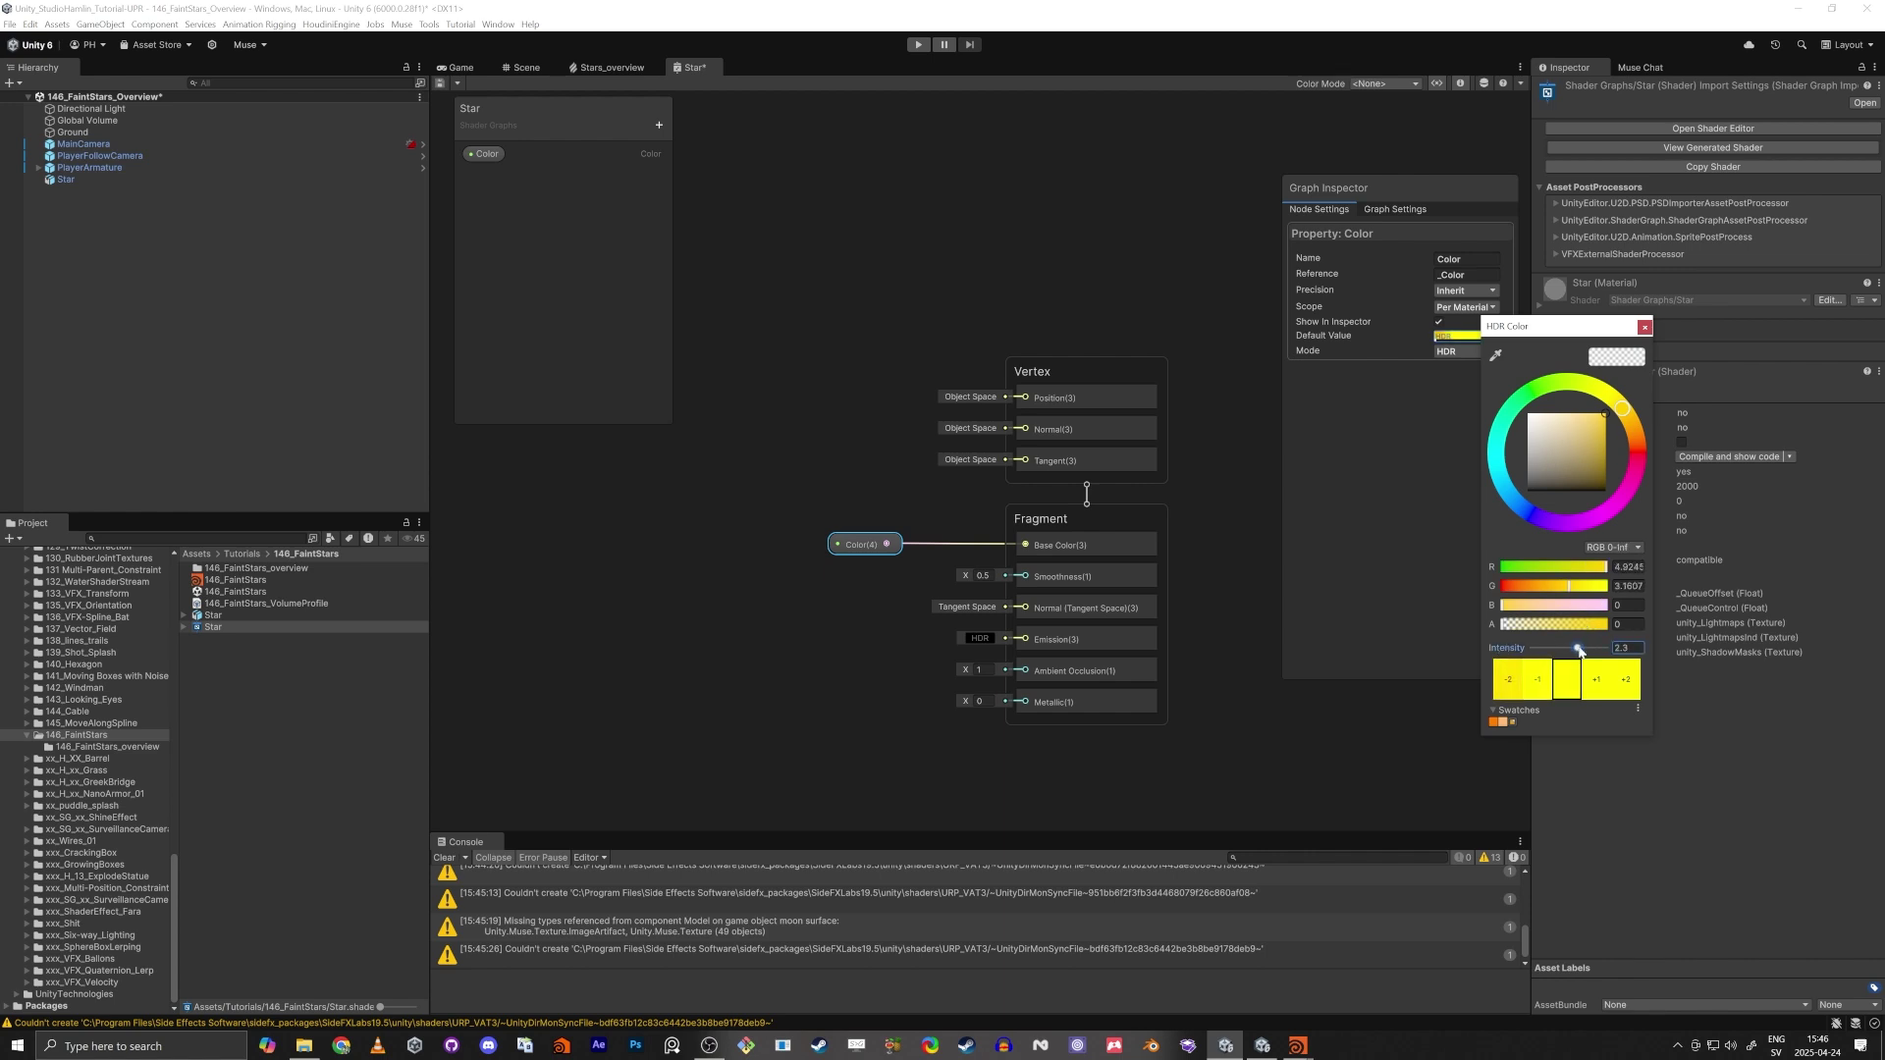
Save the Star shader graph and apply its Star material to the star model in the scene.
{"action": "left_click", "coordinate": [440, 85]}
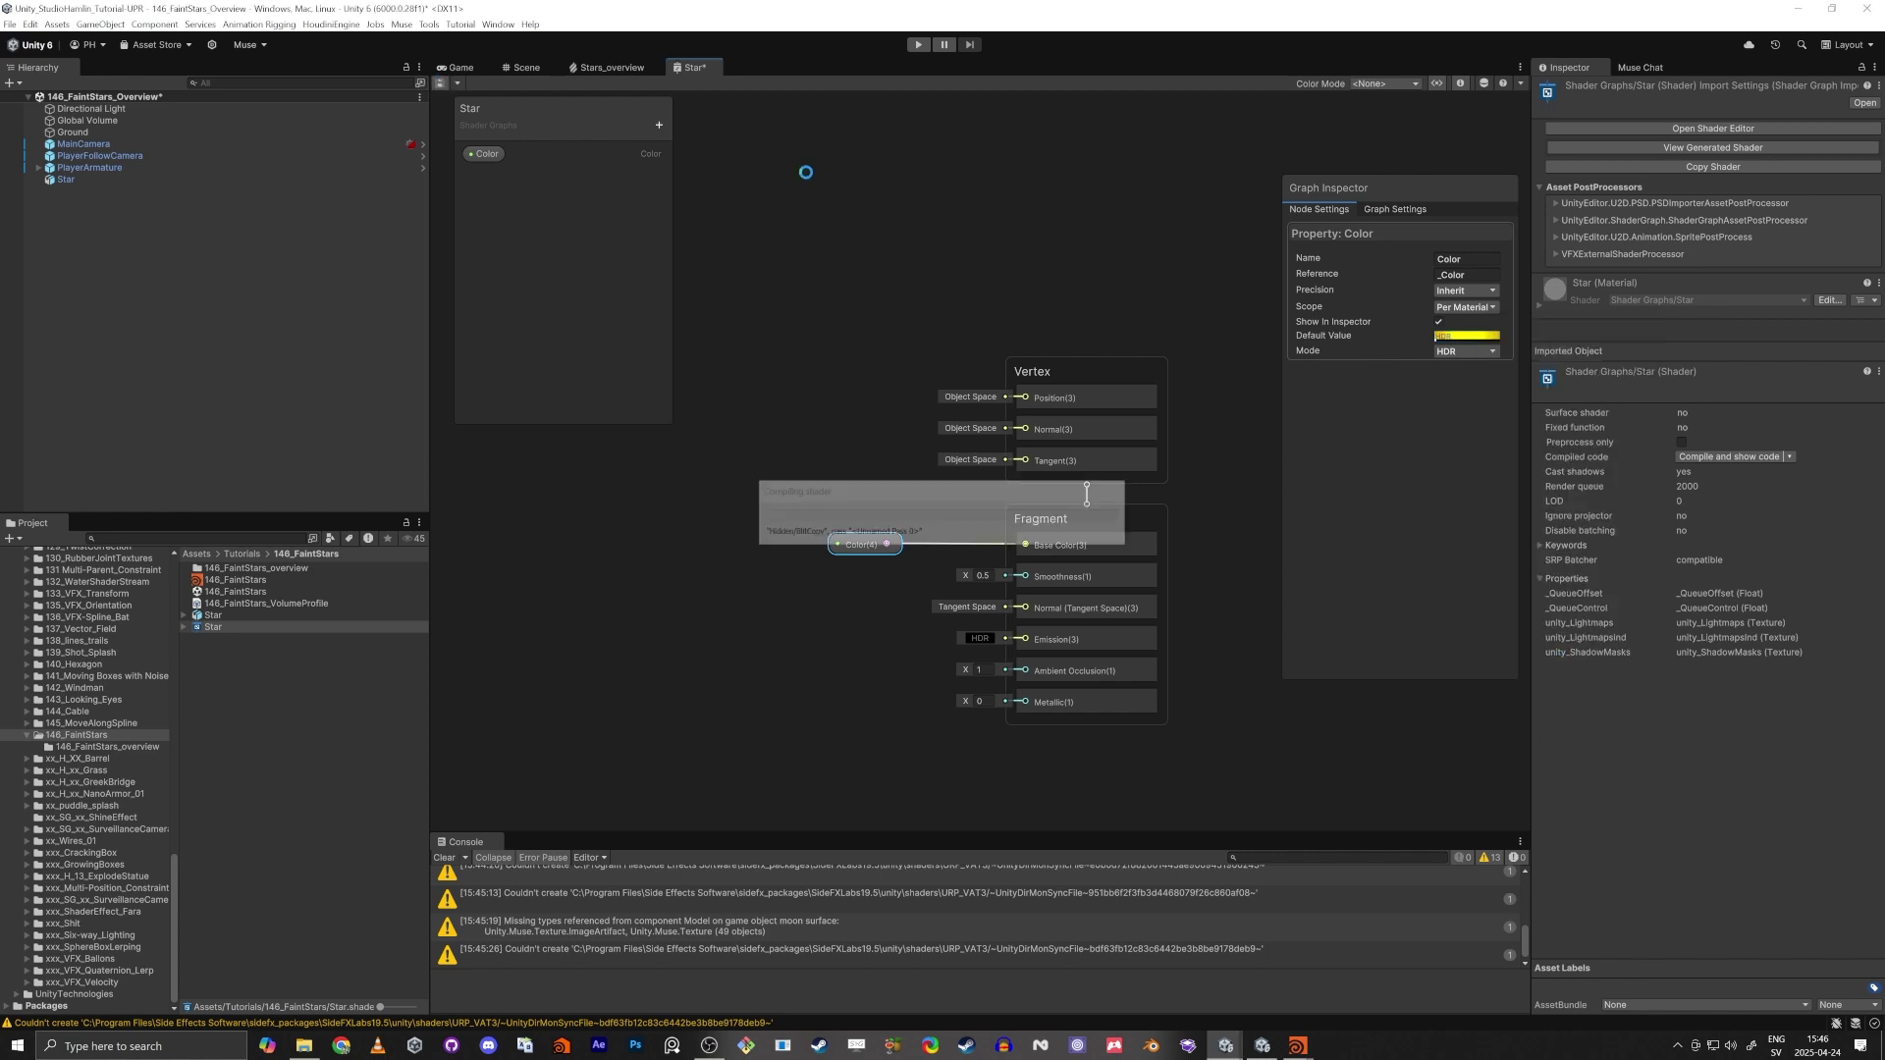
{"action": "left_click", "coordinate": [526, 67]}
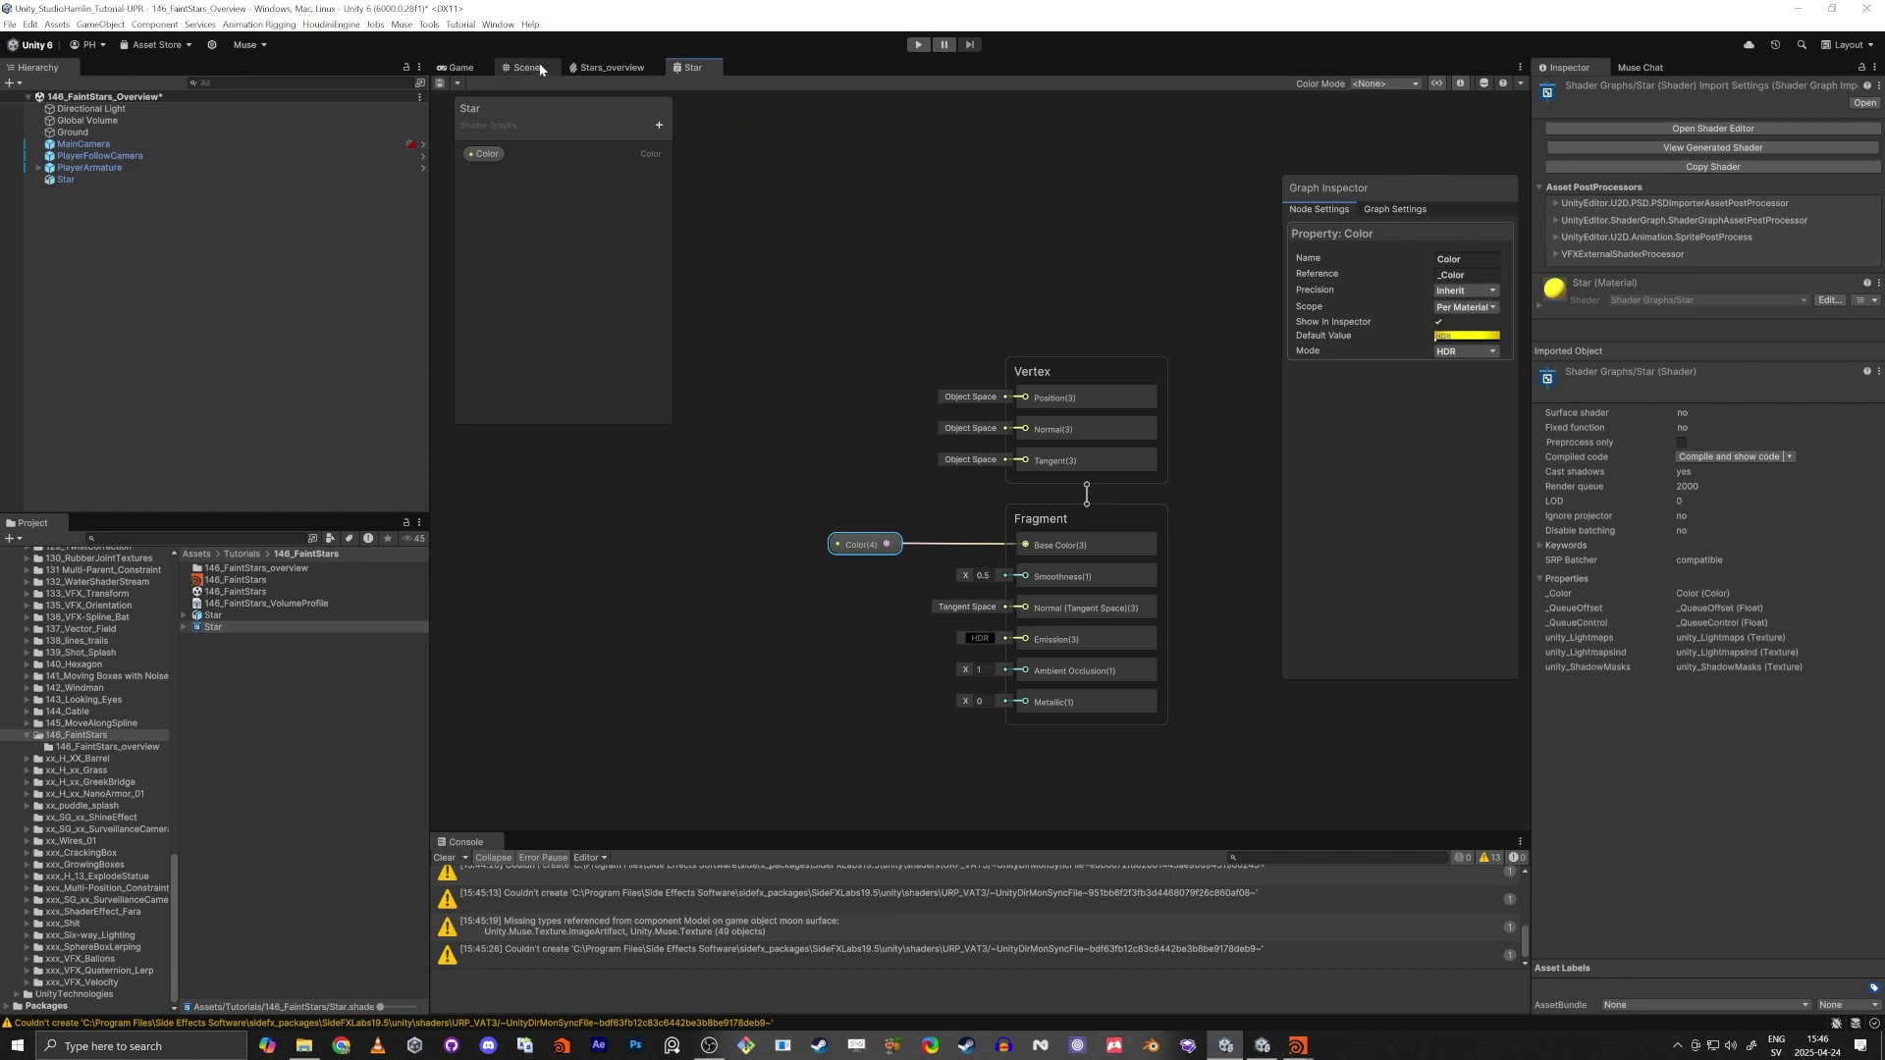
{"action": "left_click", "coordinate": [184, 626]}
{"action": "left_click_drag", "start_coordinate": [206, 640], "coordinate": [1006, 471]}
Examine the glowing yellow star and the reference stars circling the character's head from several angles.
{"action": "right_click_drag", "start_coordinate": [1006, 471], "coordinate": [876, 564]}
{"action": "key", "text": "d"}
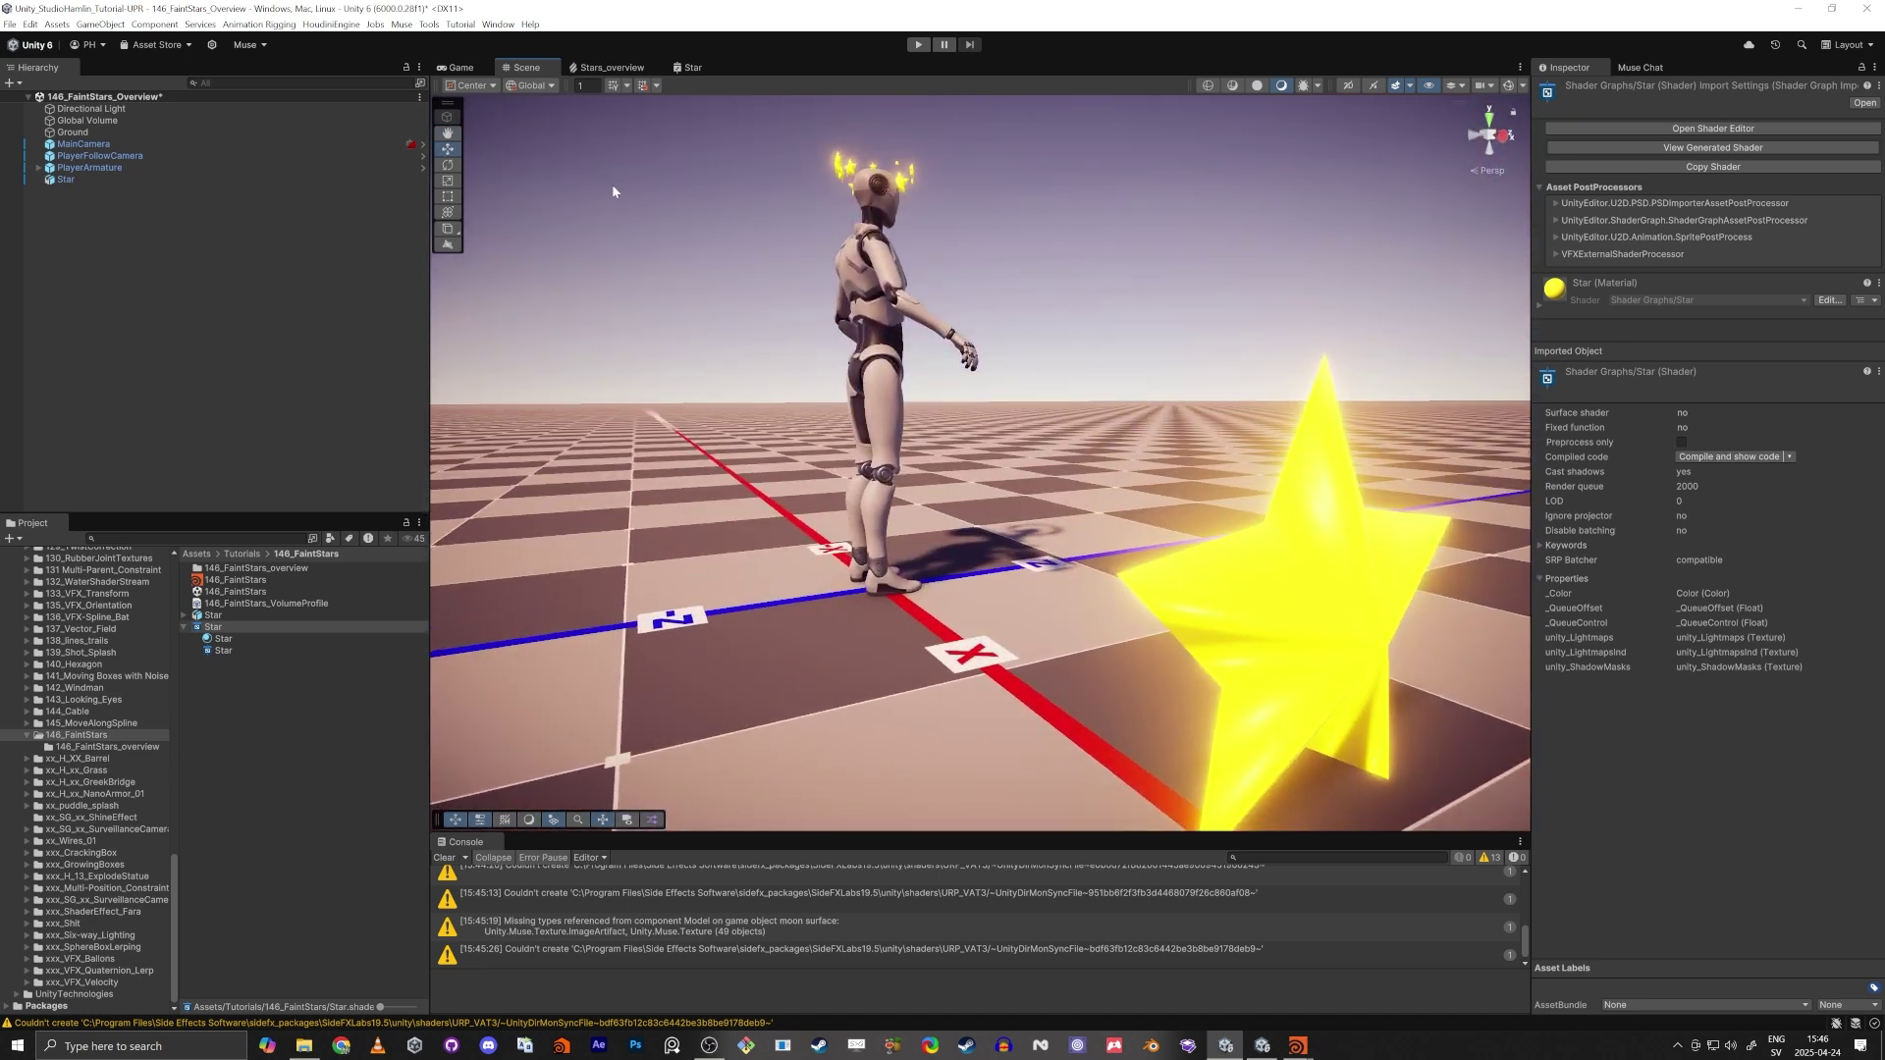
{"action": "right_click_drag", "start_coordinate": [913, 344], "coordinate": [1021, 365]}
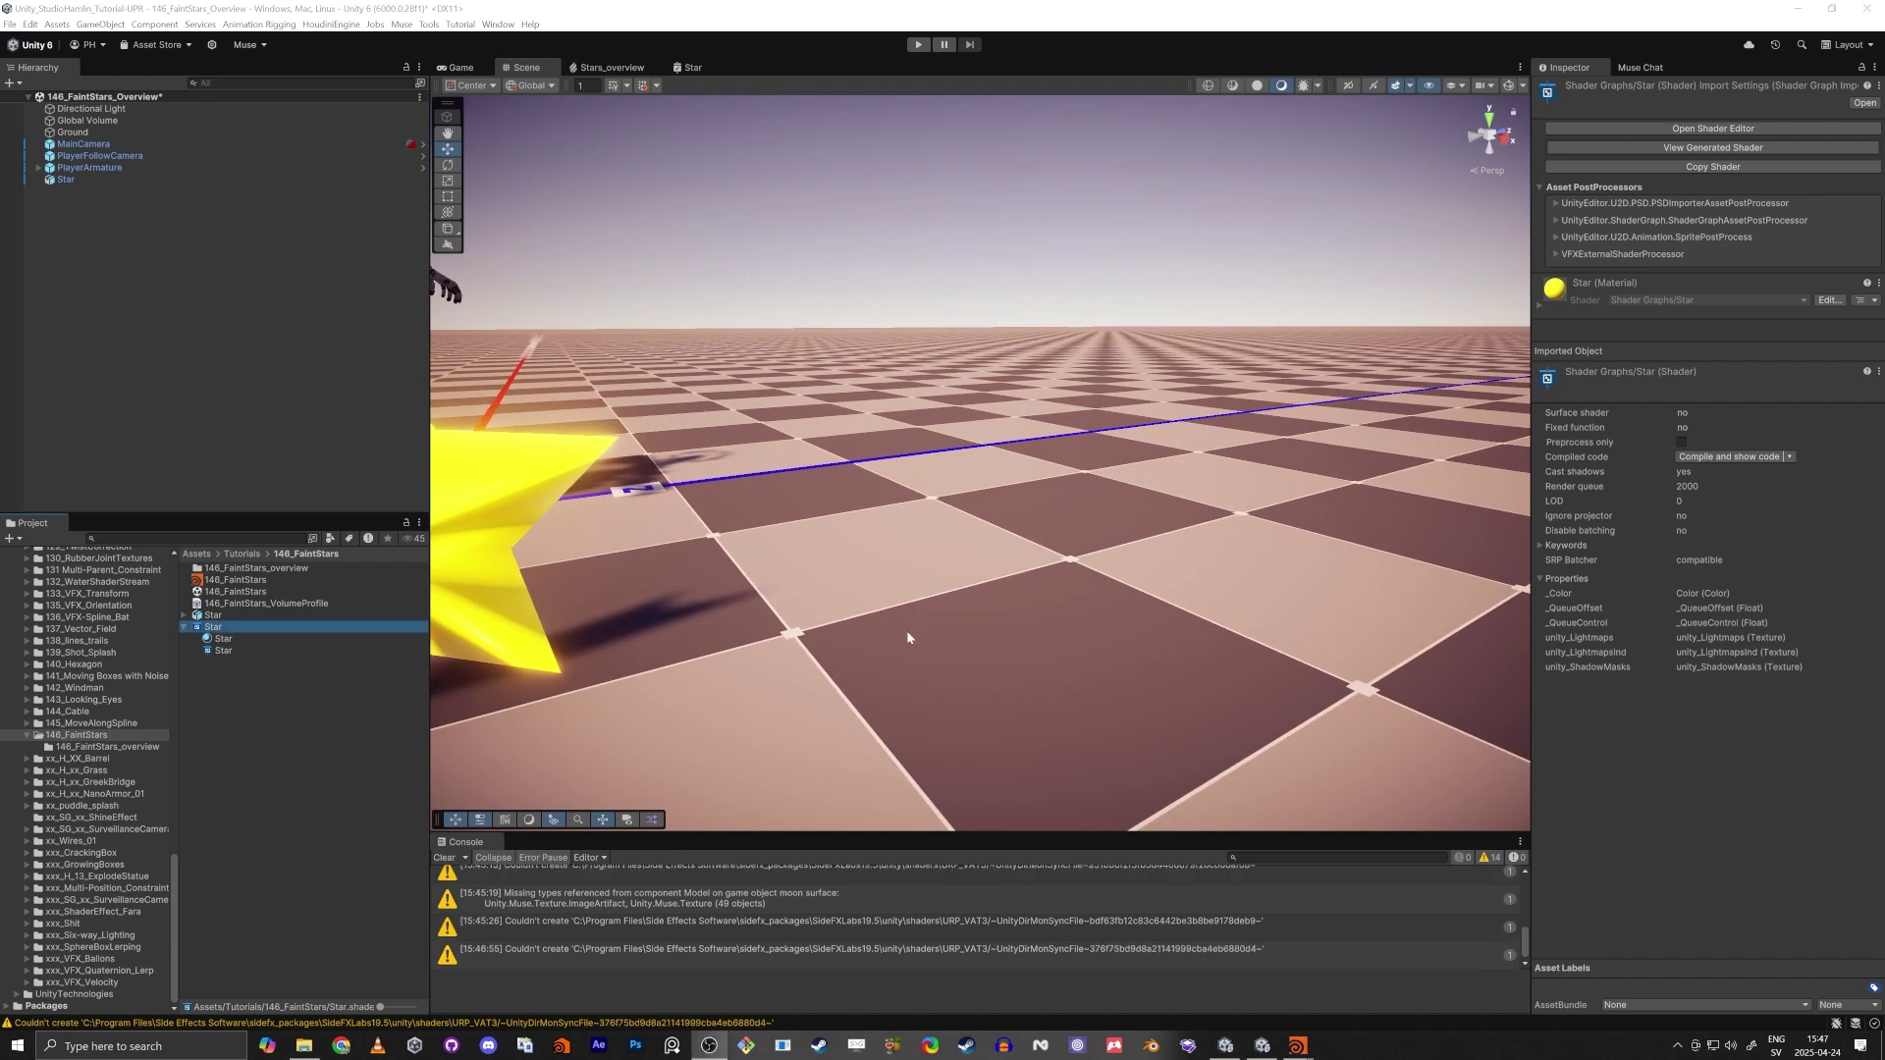
{"action": "right_click_drag", "start_coordinate": [917, 546], "coordinate": [990, 511]}
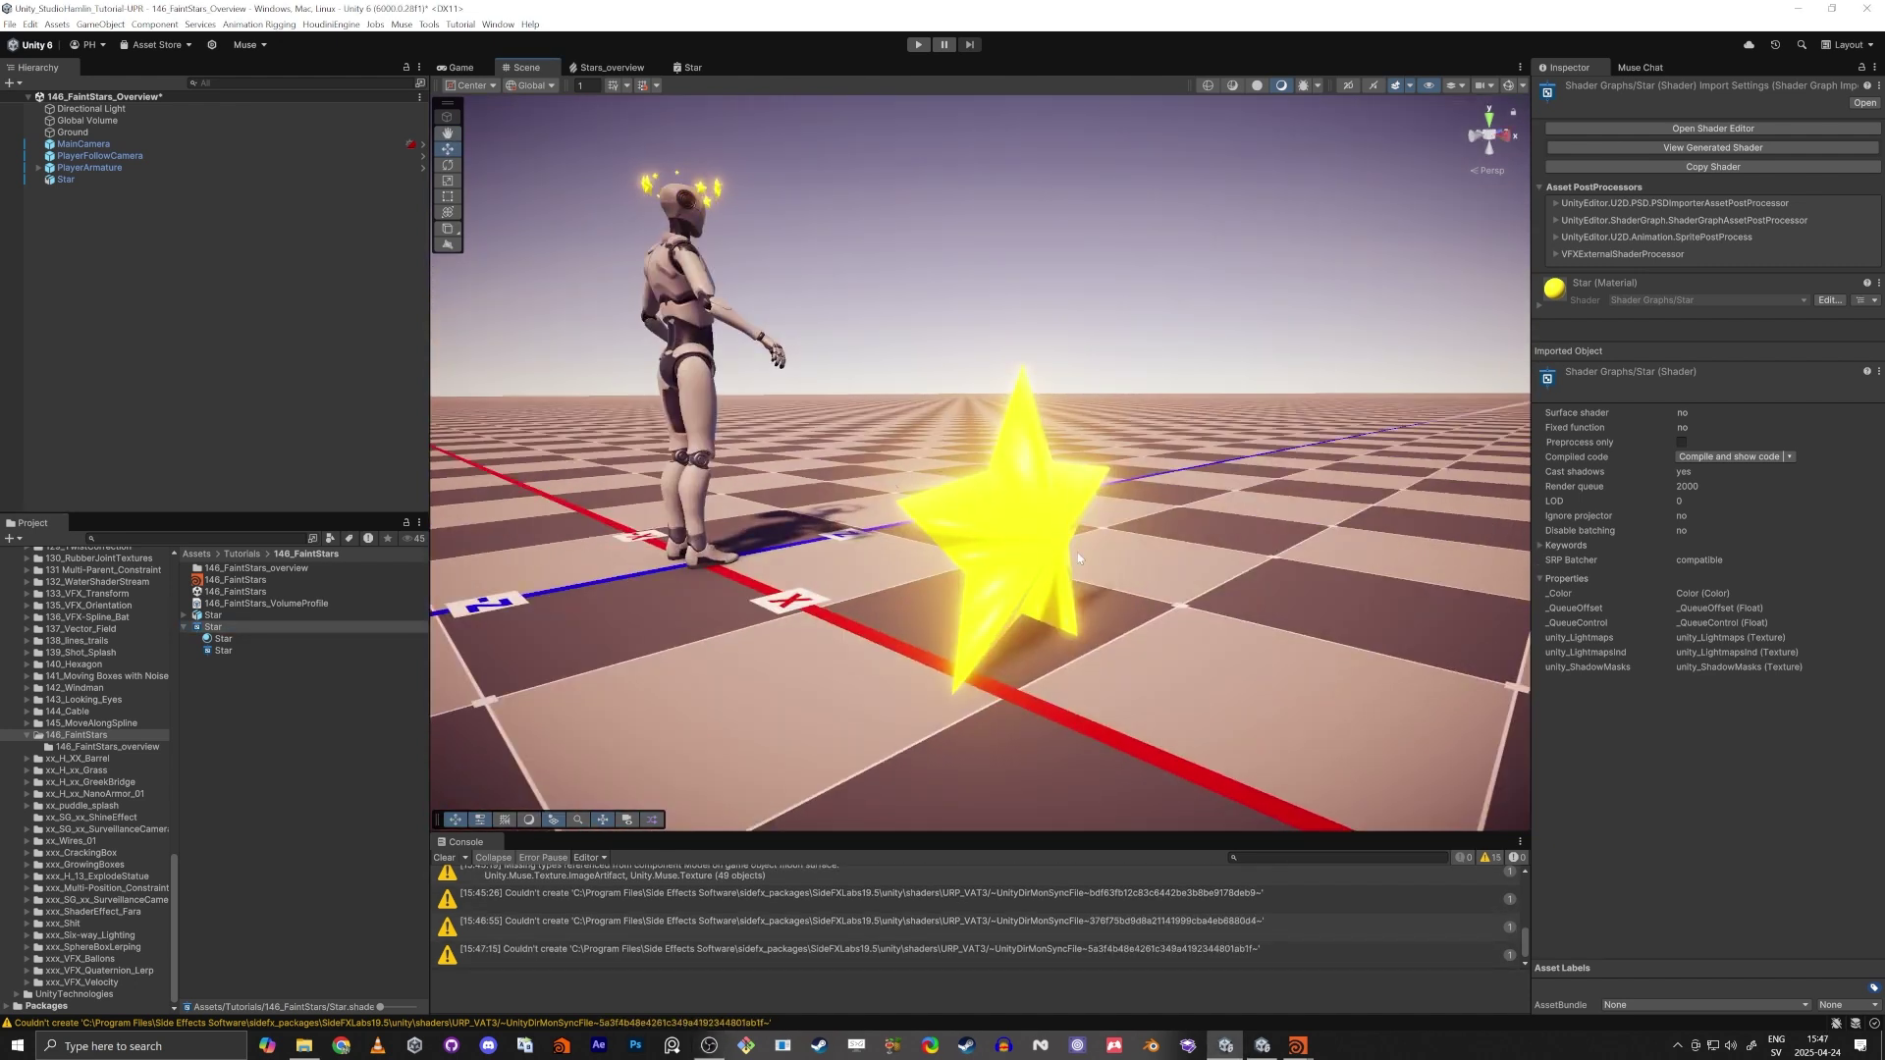
{"action": "right_click_drag", "start_coordinate": [887, 479], "coordinate": [932, 408]}
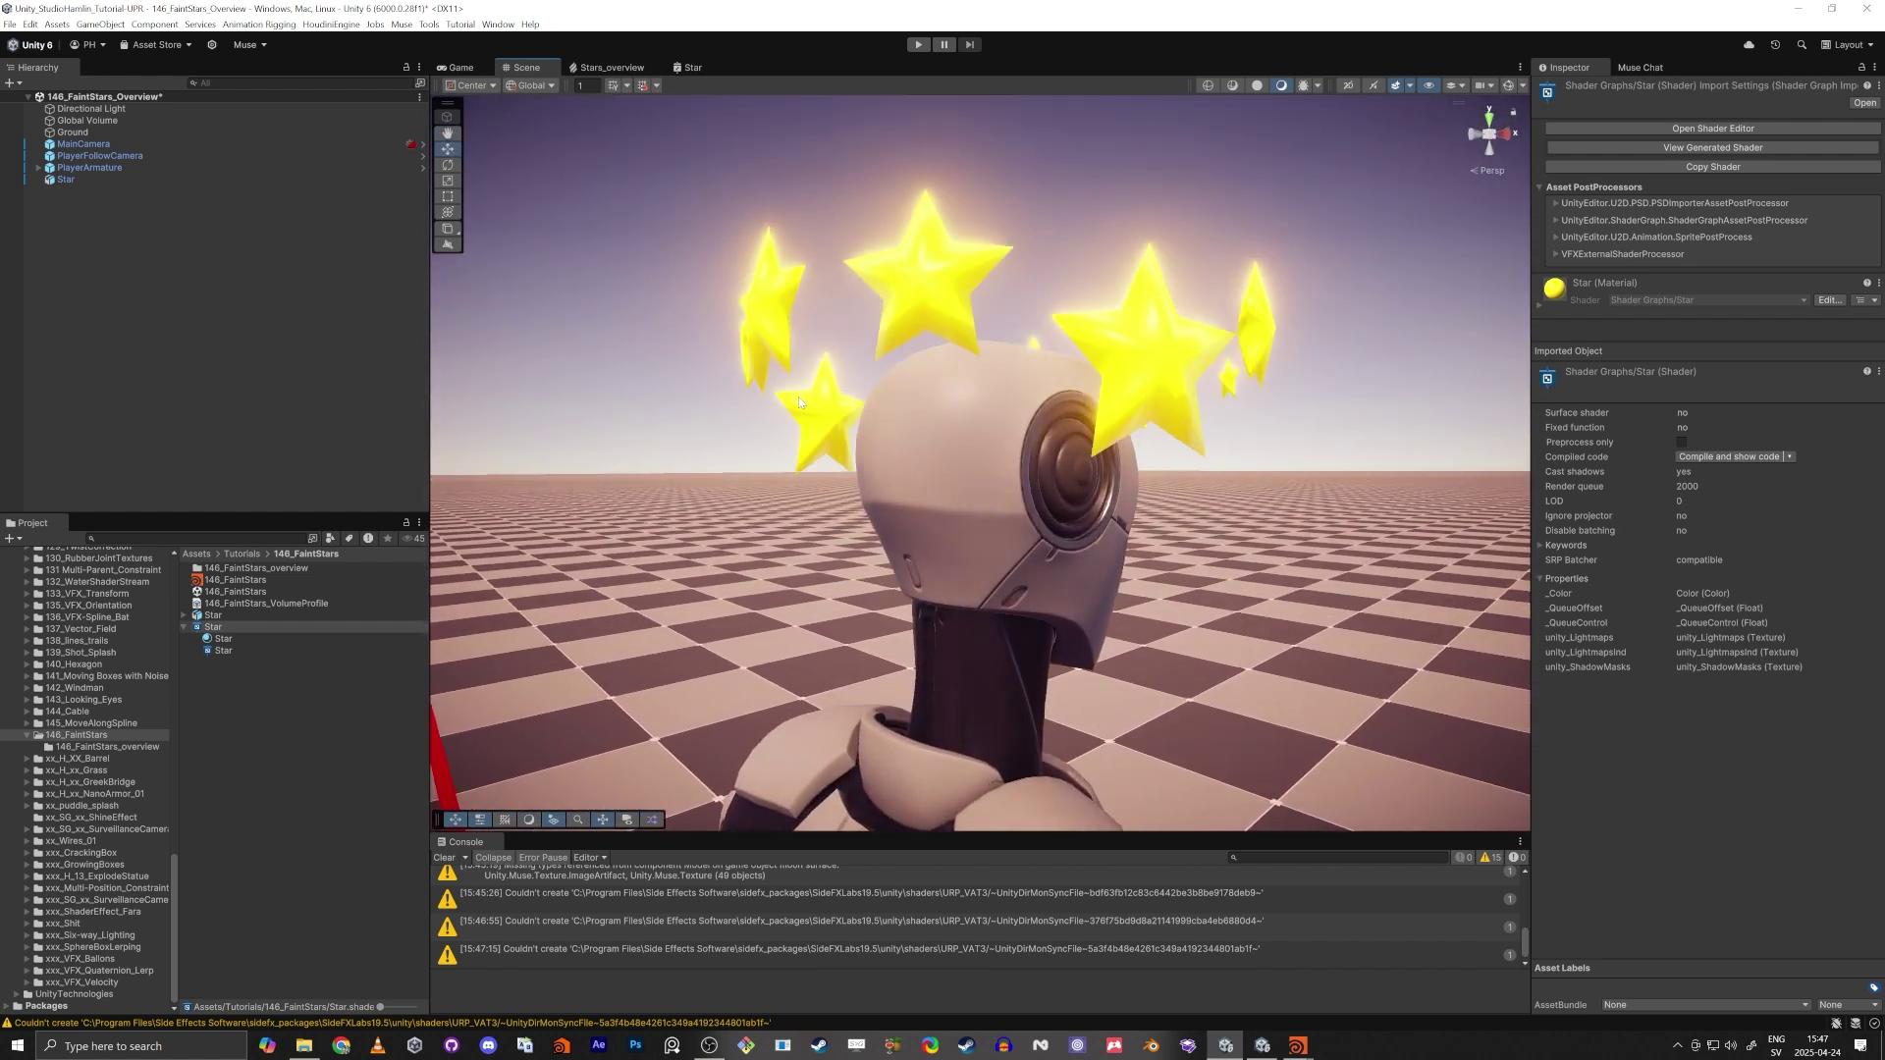
{"action": "right_click_drag", "start_coordinate": [1052, 430], "coordinate": [1034, 541]}
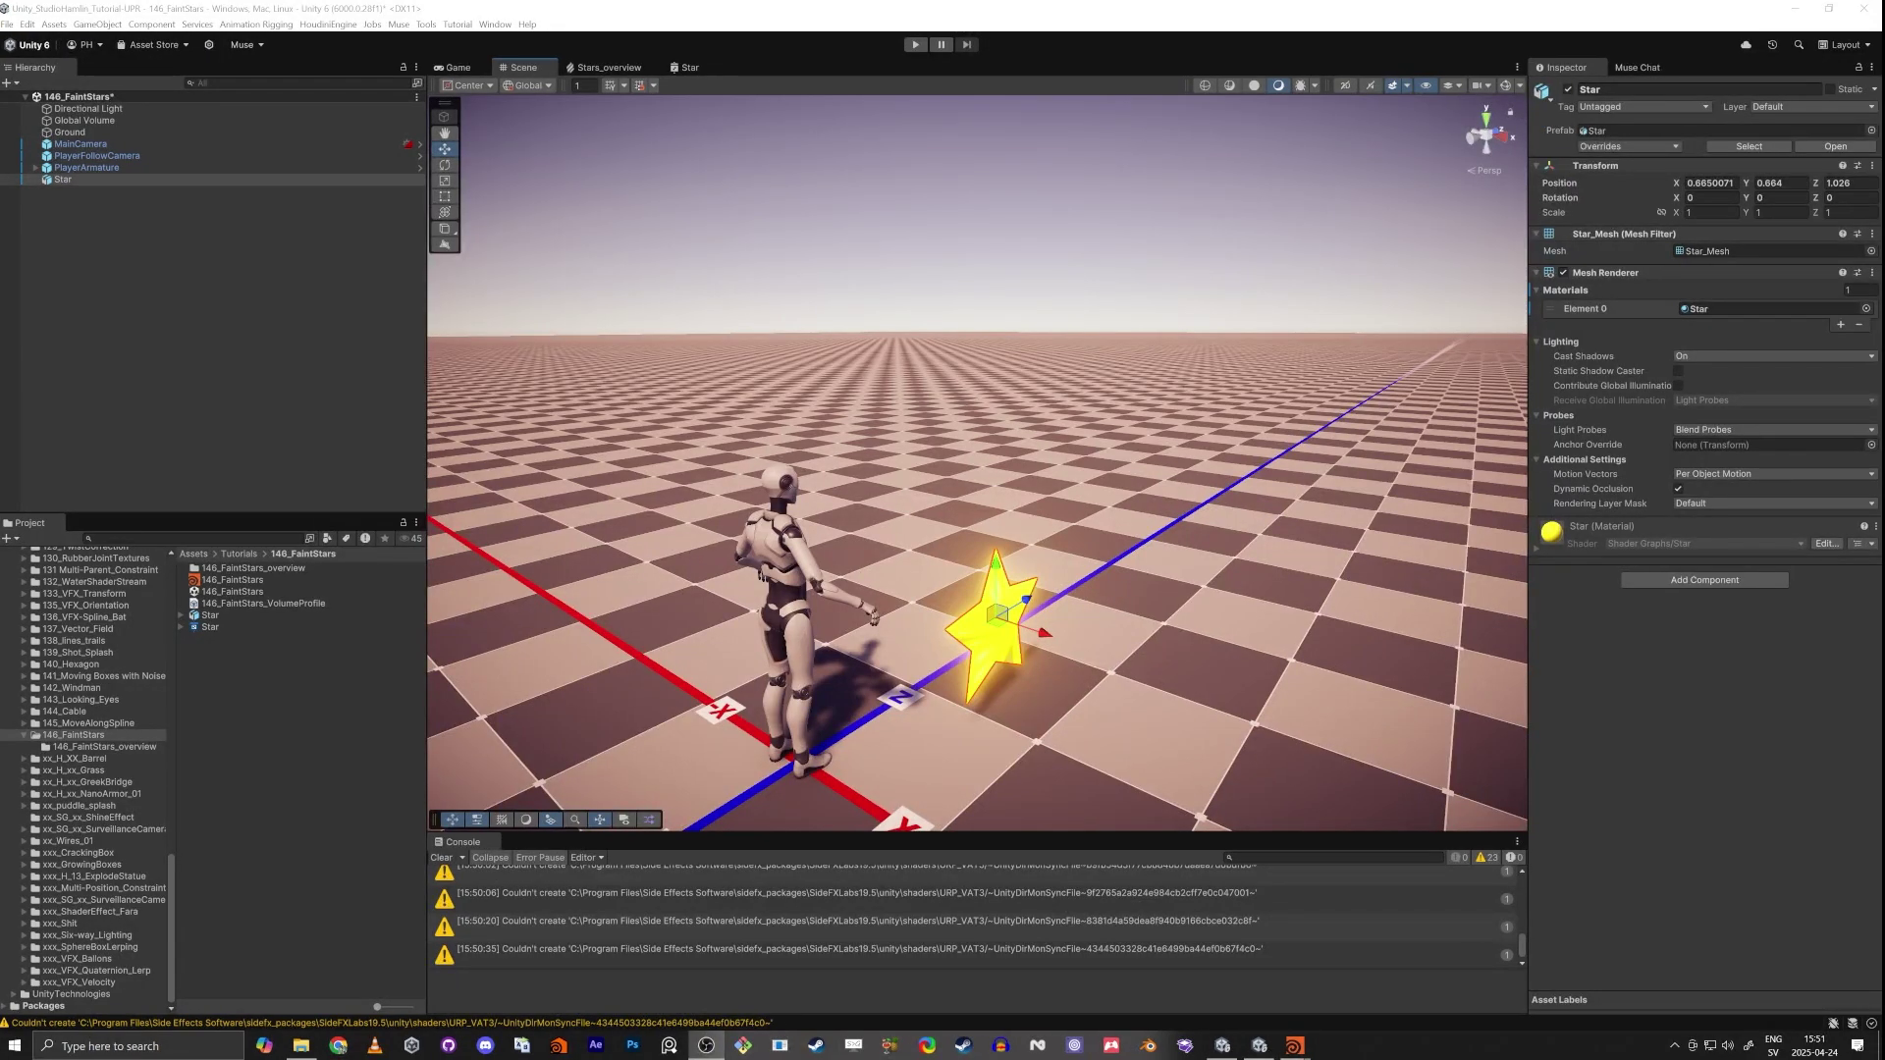